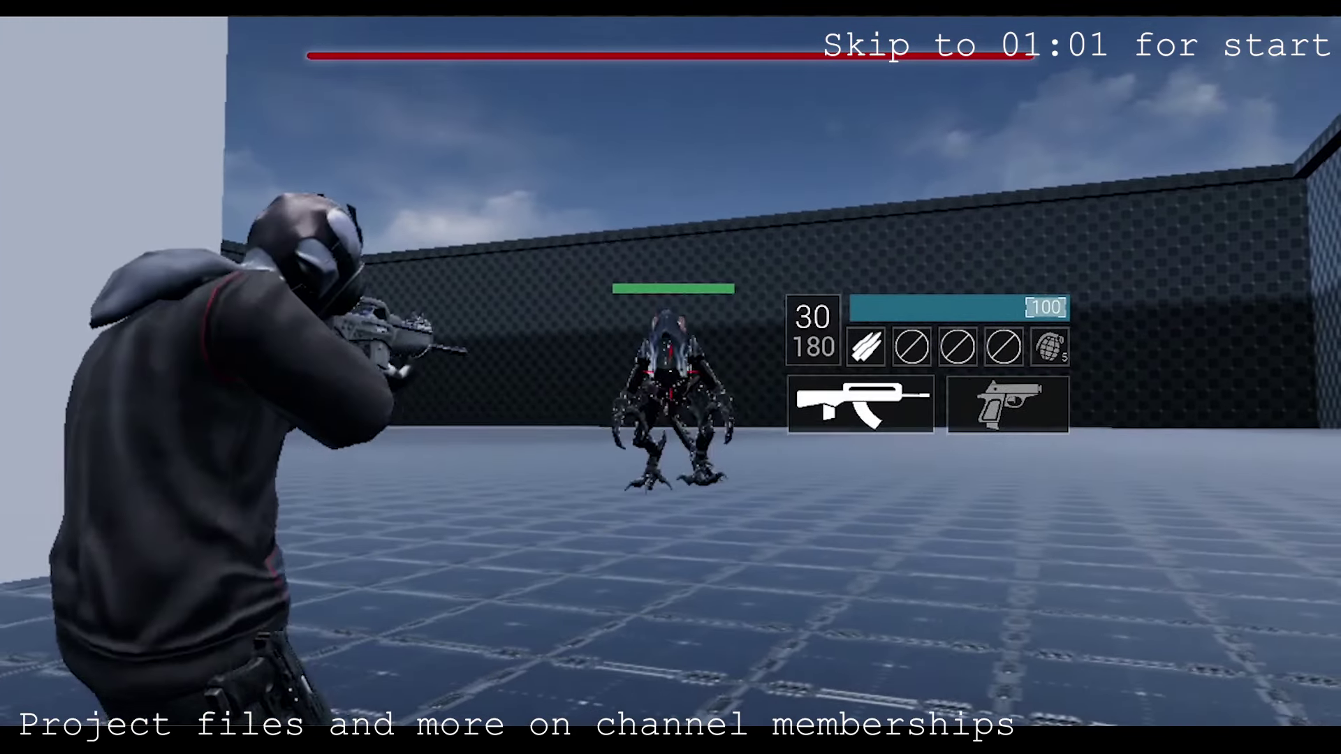
Shoot the boss with the rifle, reload, and run past it once its health bar empties.
drag(671, 377, 671, 377)
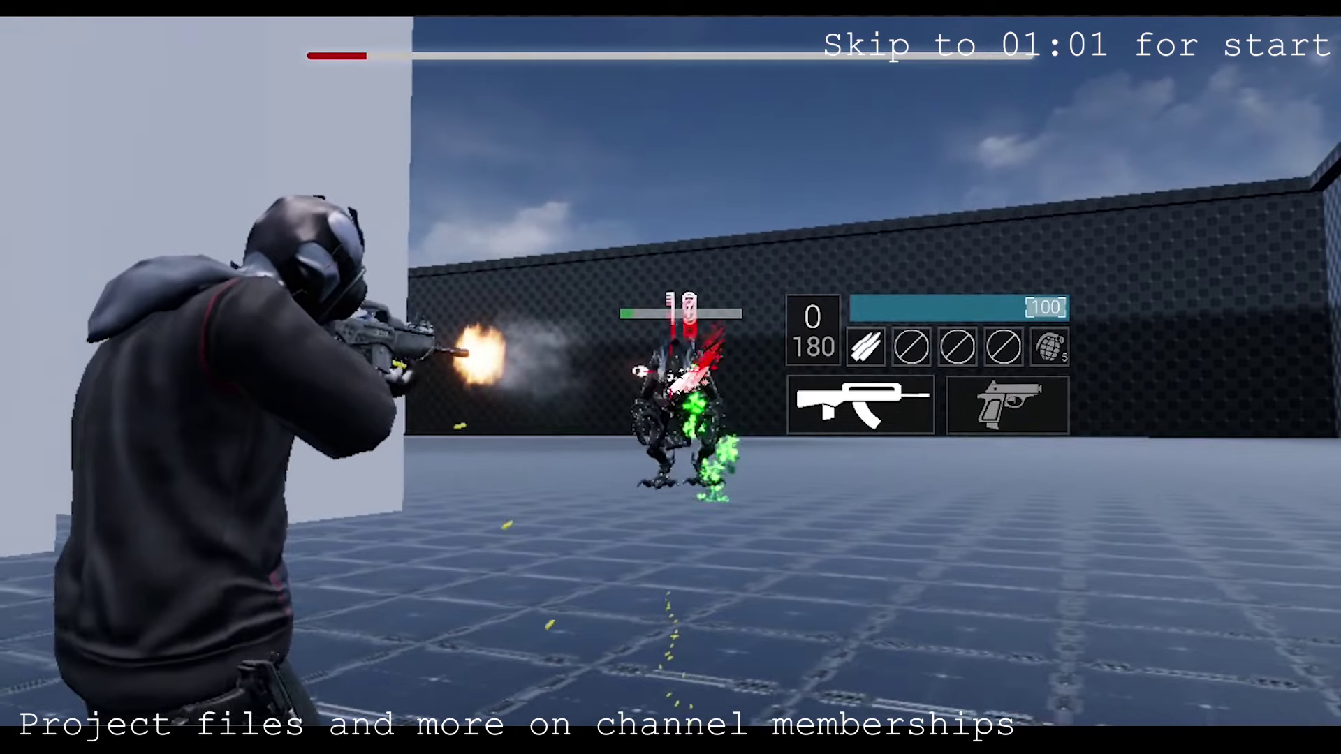
key(r)
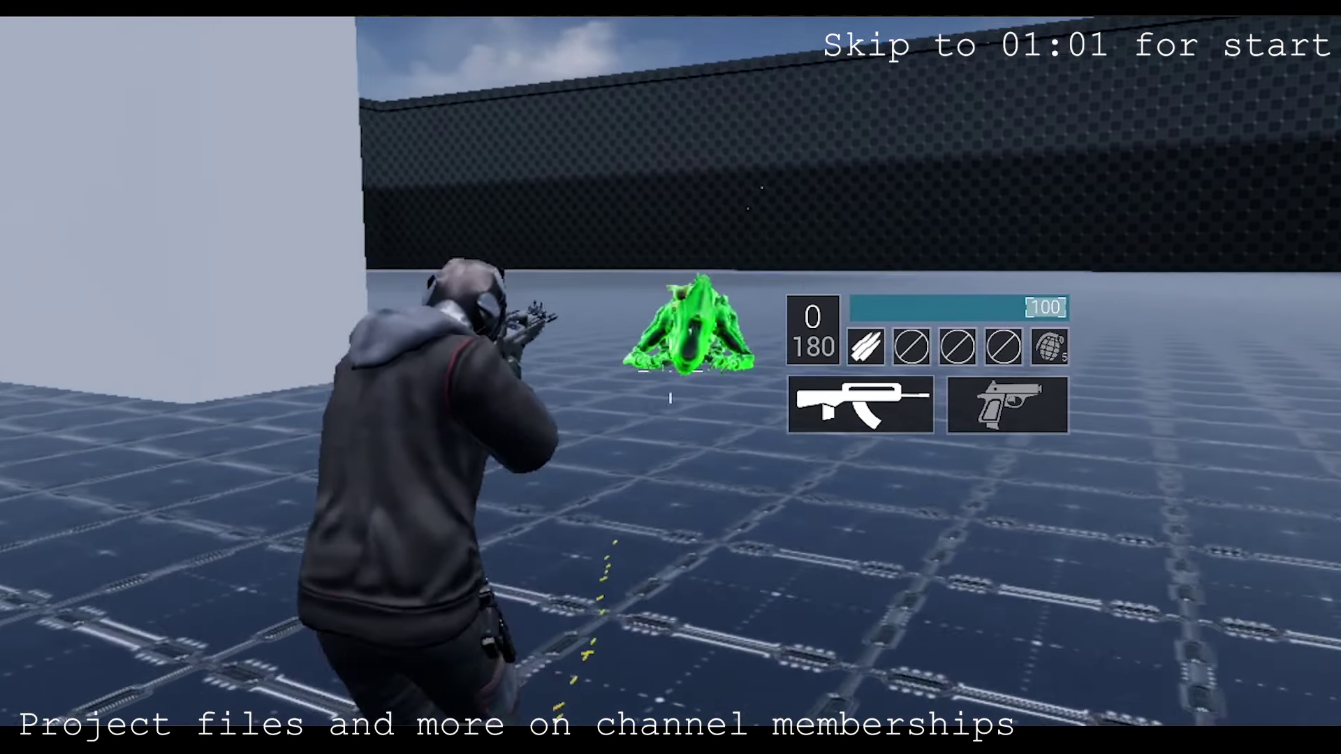
key(w)
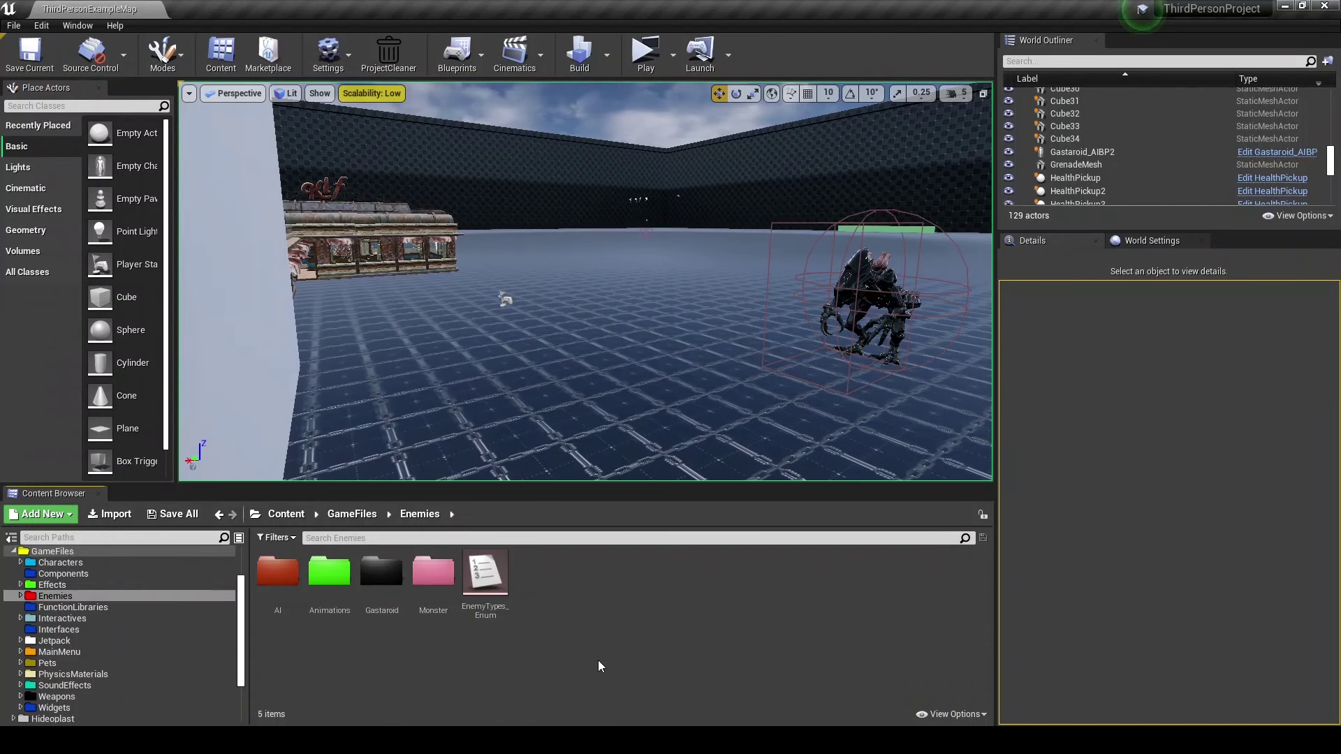
Create a new folder named BossBattles inside the Enemies folder.
right_click(578, 613)
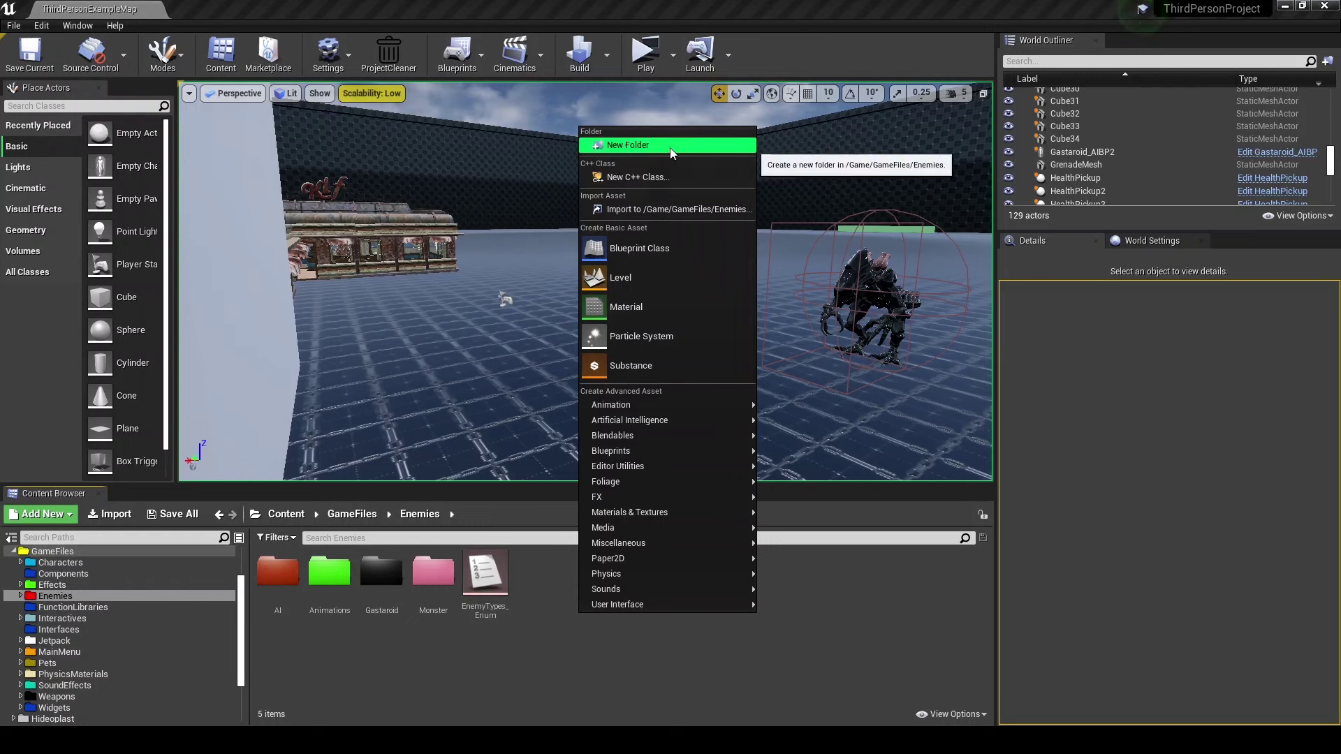
click(670, 145)
text(BossBatt)
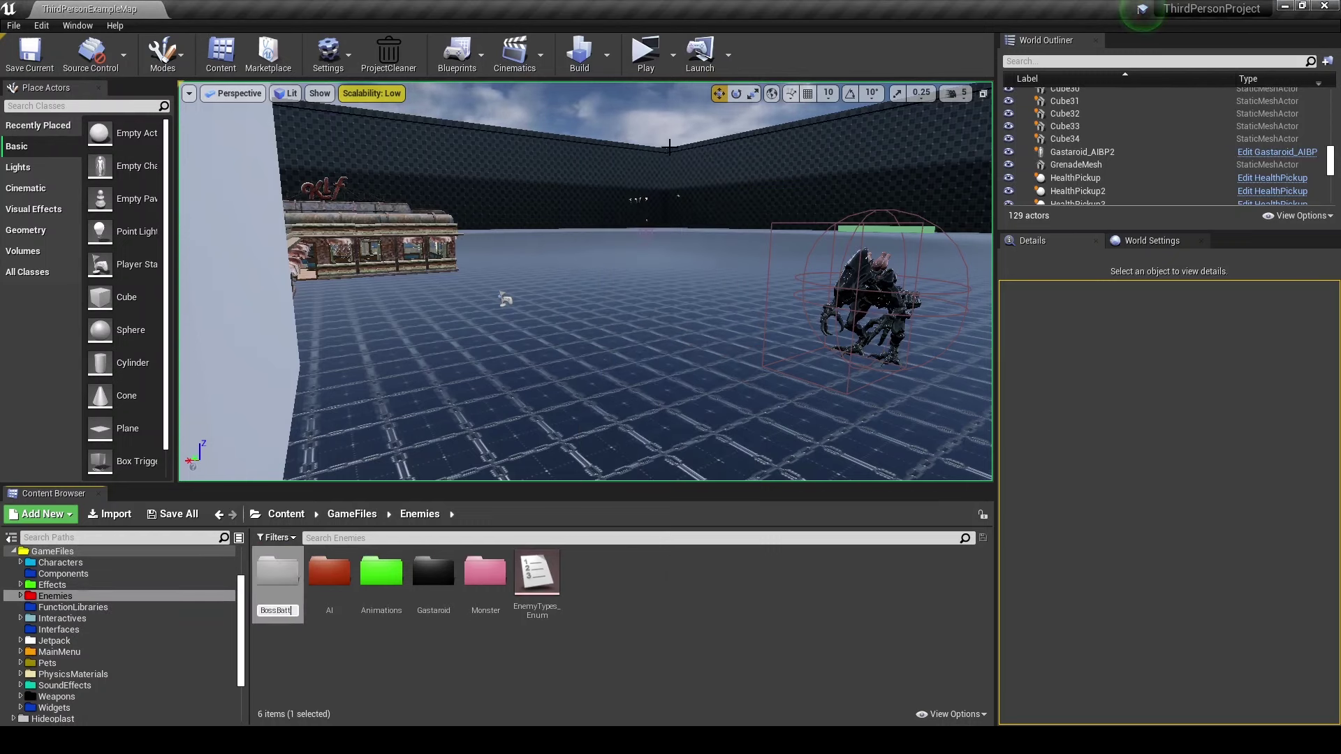
text(les)
key(Return)
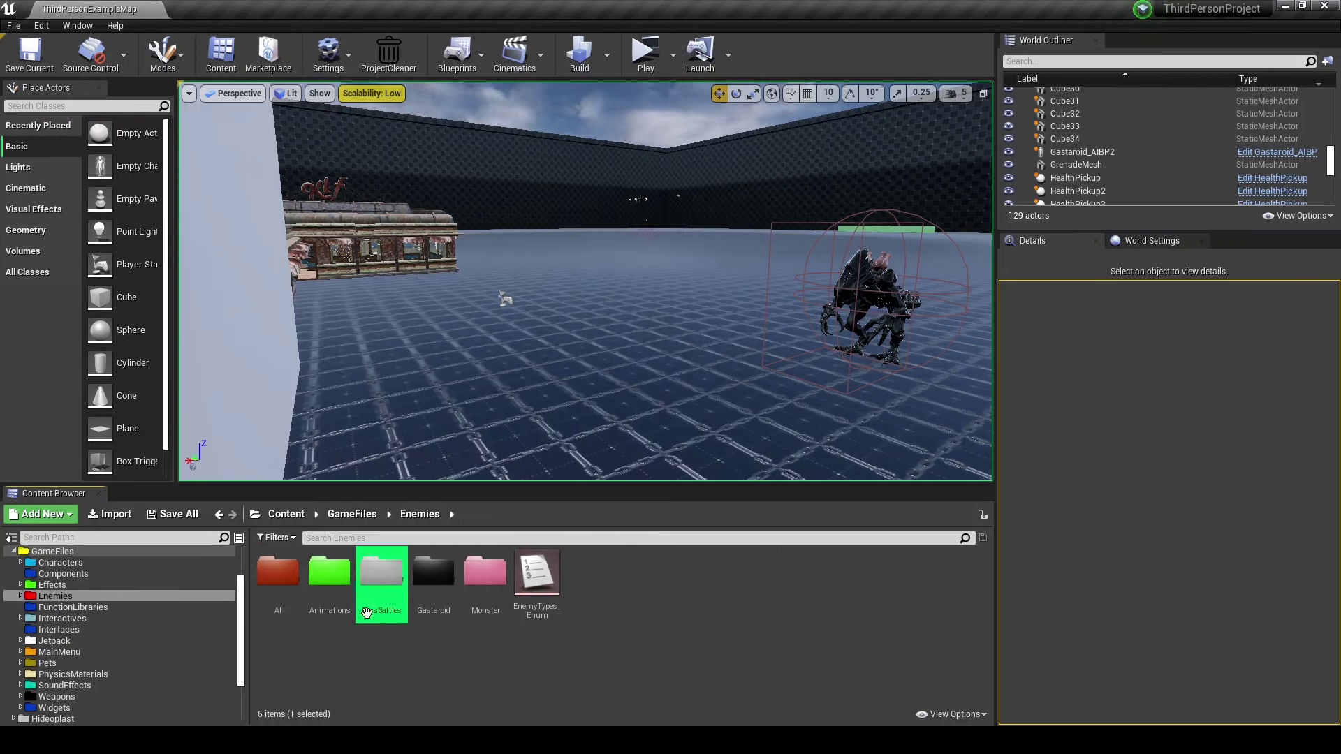
Inside BossBattles, create a Widget Blueprint named BossHealth_UI.
double_click(389, 605)
right_click(405, 605)
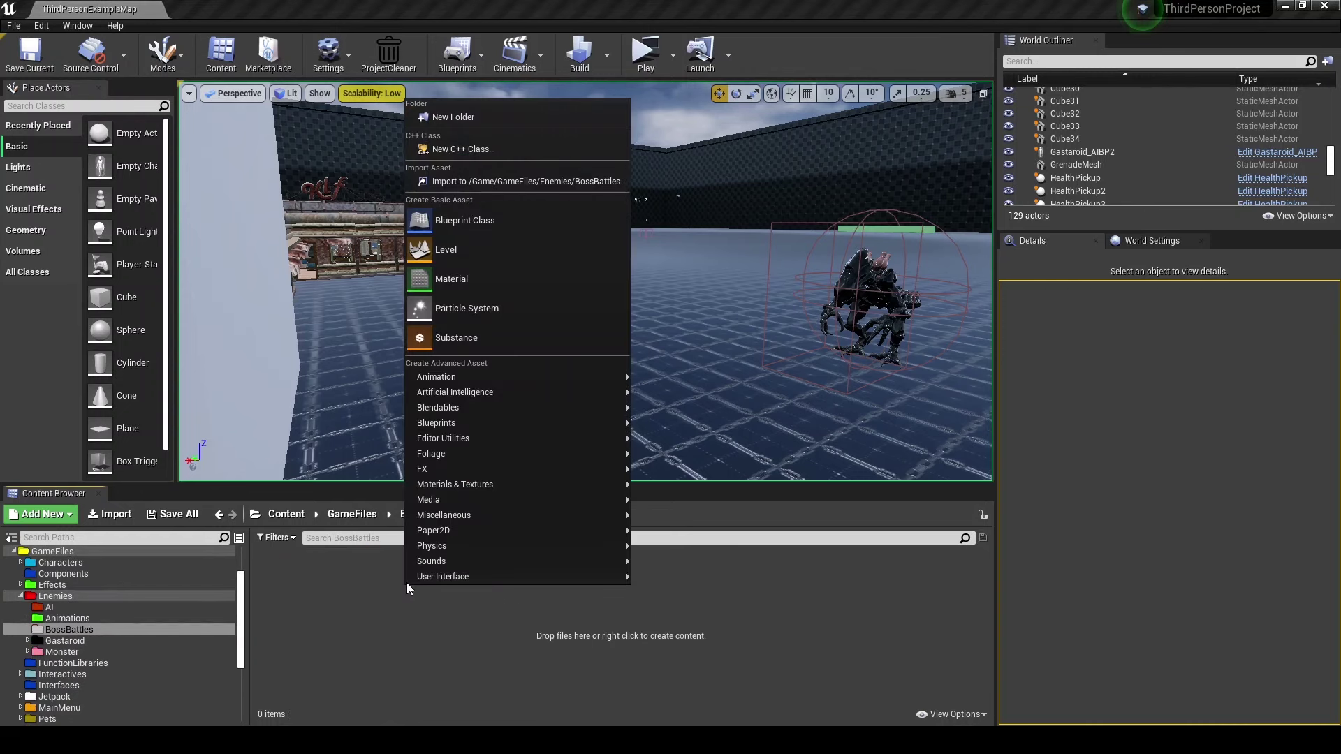
mouse_move(450, 578)
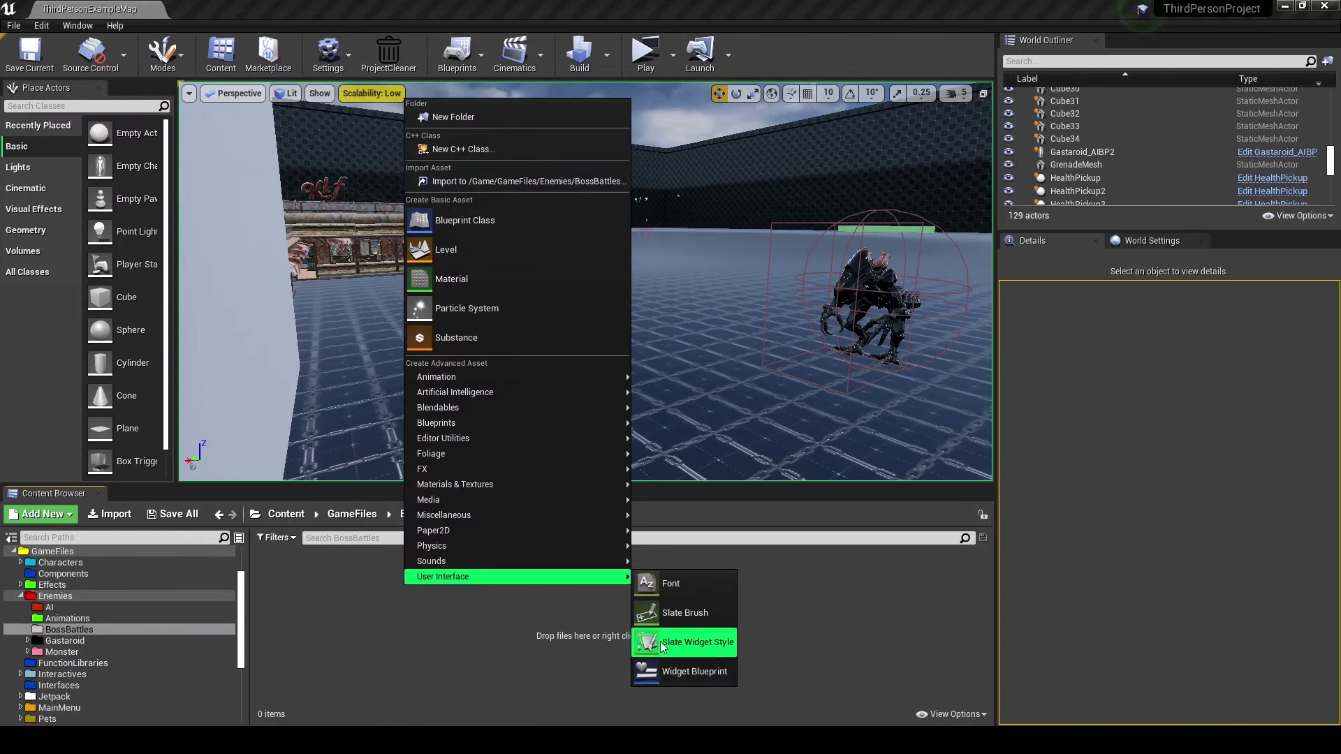
click(674, 672)
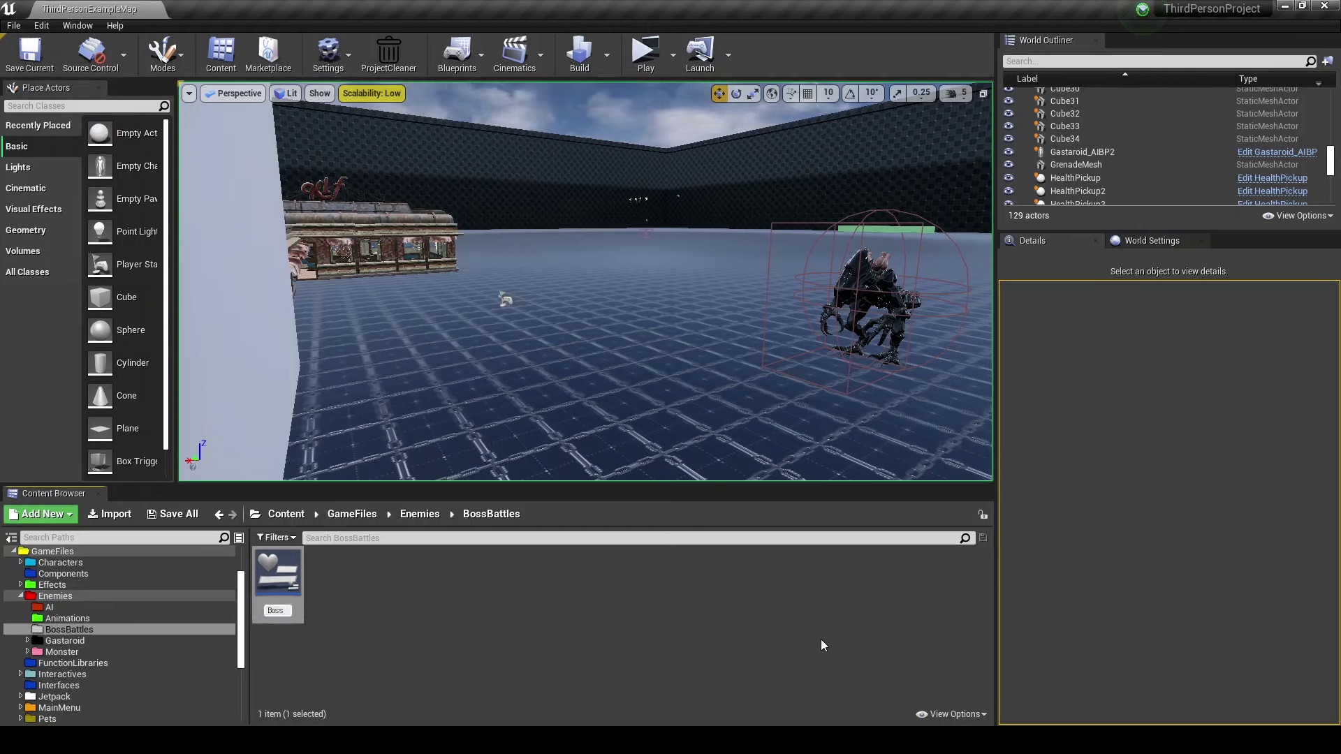
key(Return)
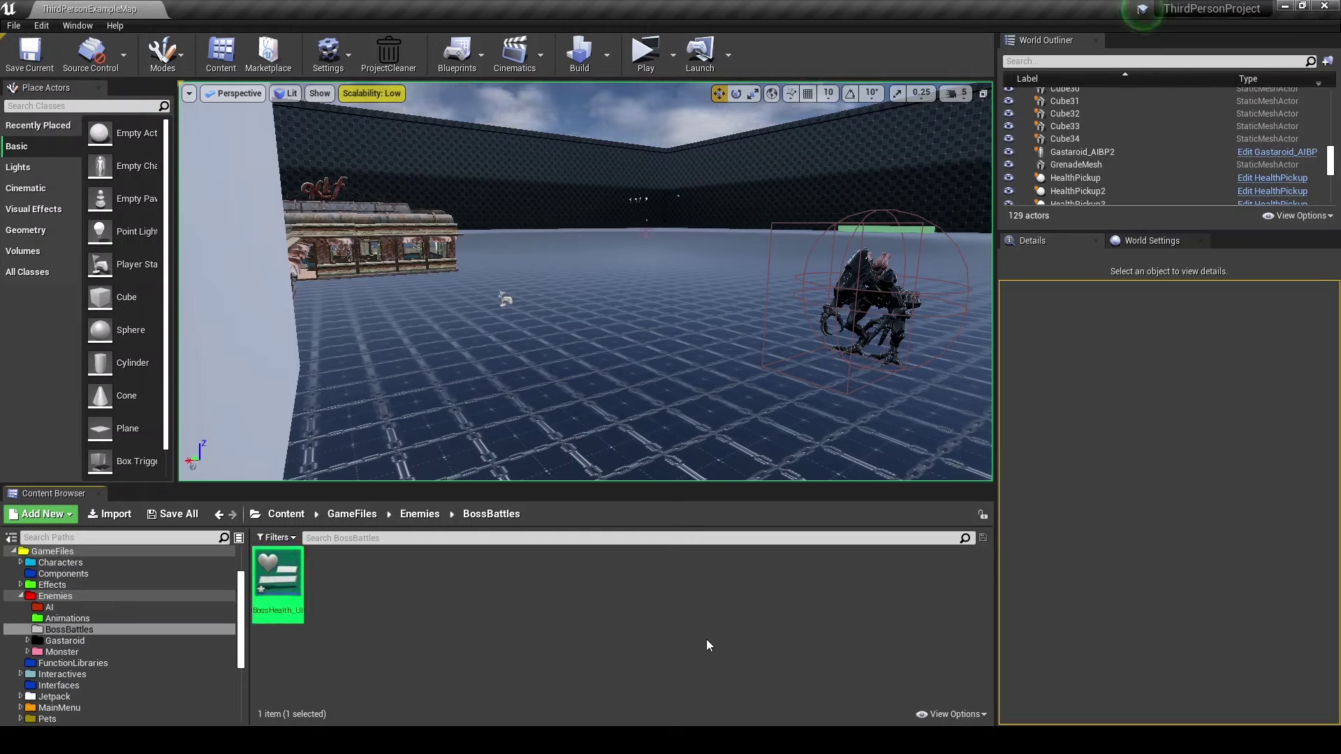
Import the Glow and Health Bar images from the Boss Bar folder into BossBattles.
key(alt+Tab)
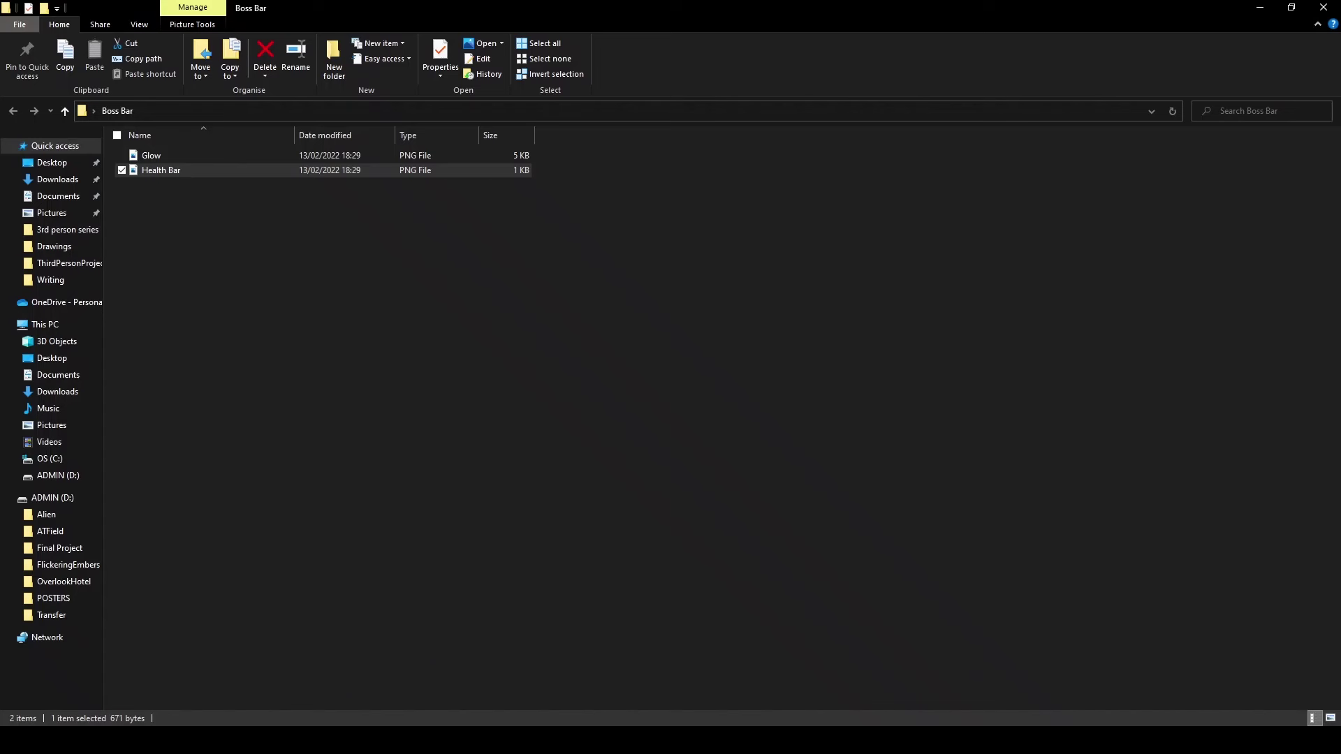
click(1288, 11)
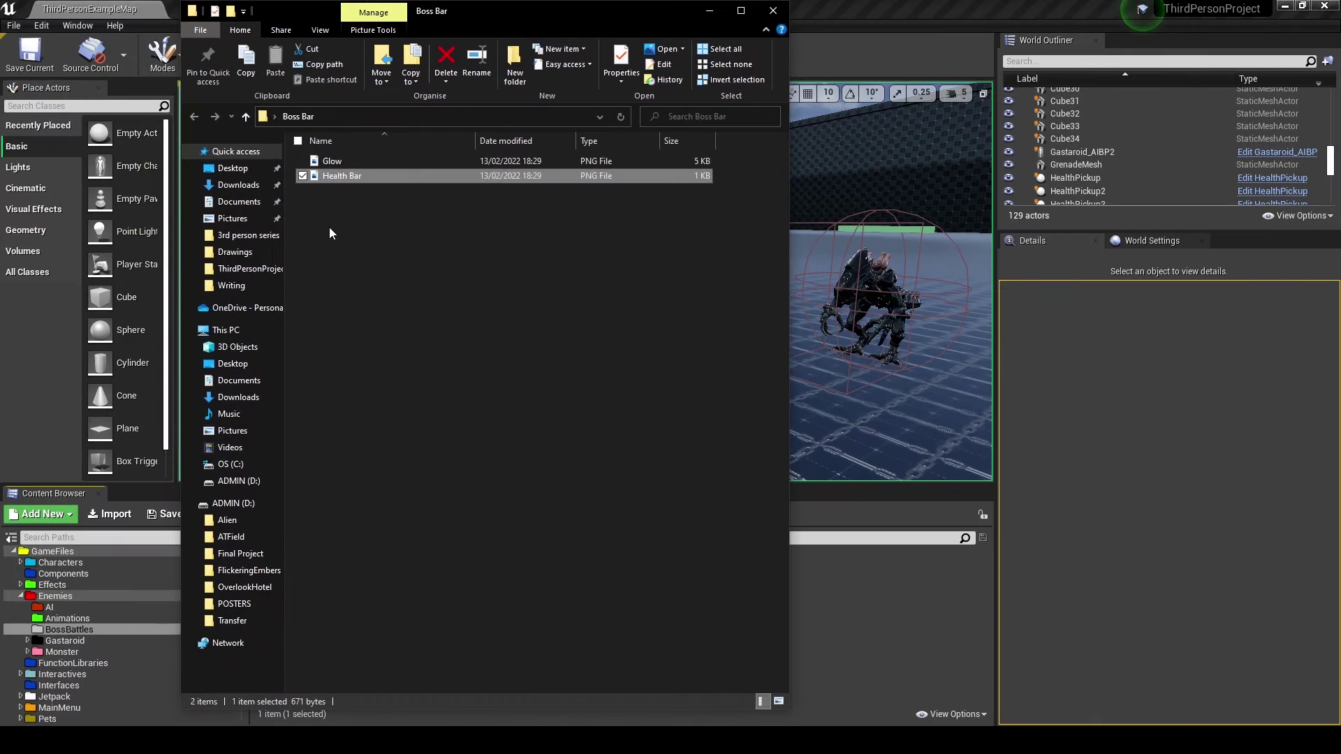
mouse_move(329, 227)
mouse_down()
mouse_move(351, 171)
mouse_move(833, 662)
mouse_up()
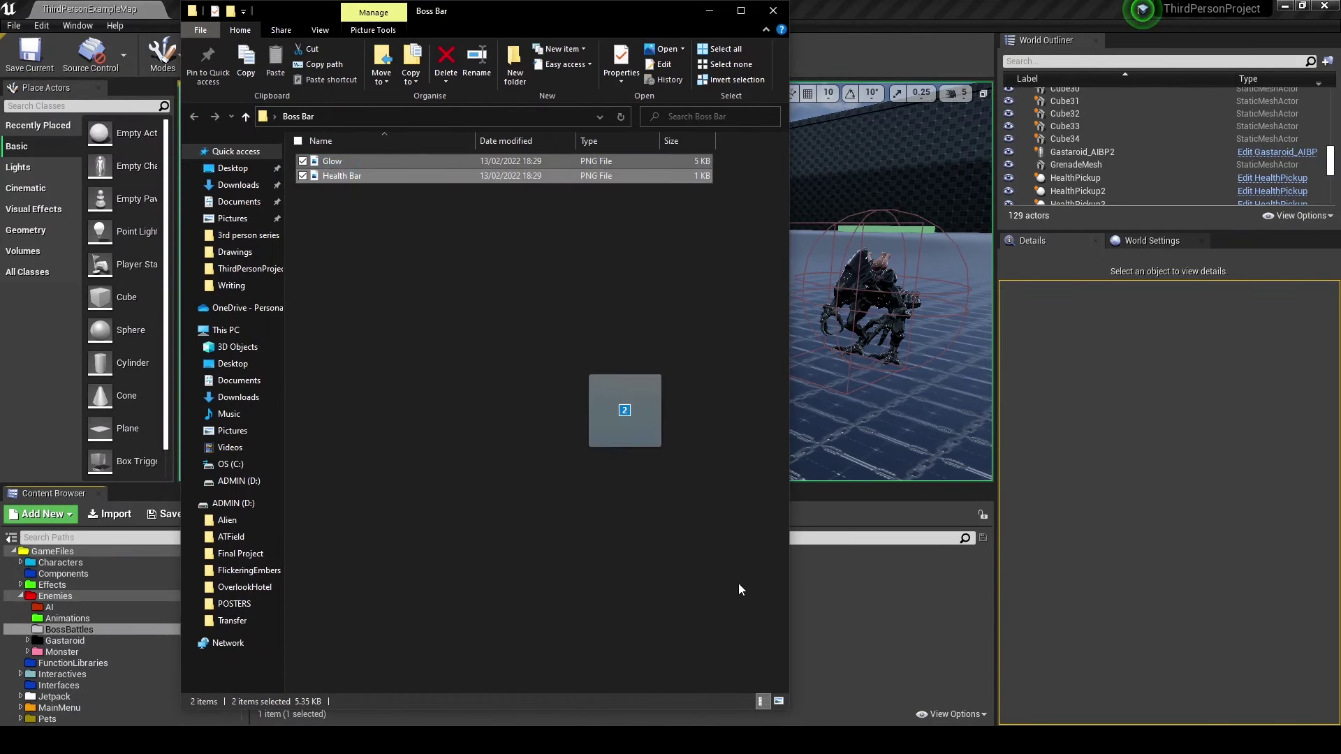
click(824, 657)
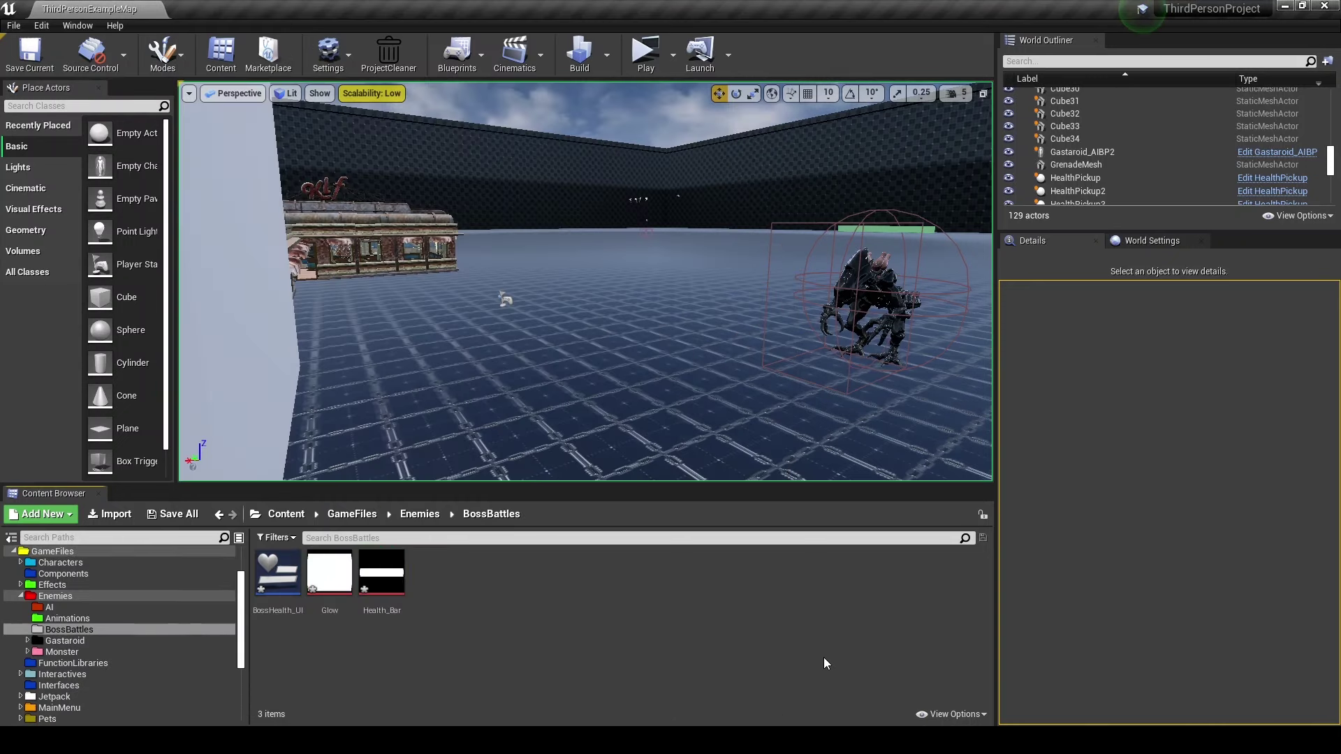
key(alt+Tab)
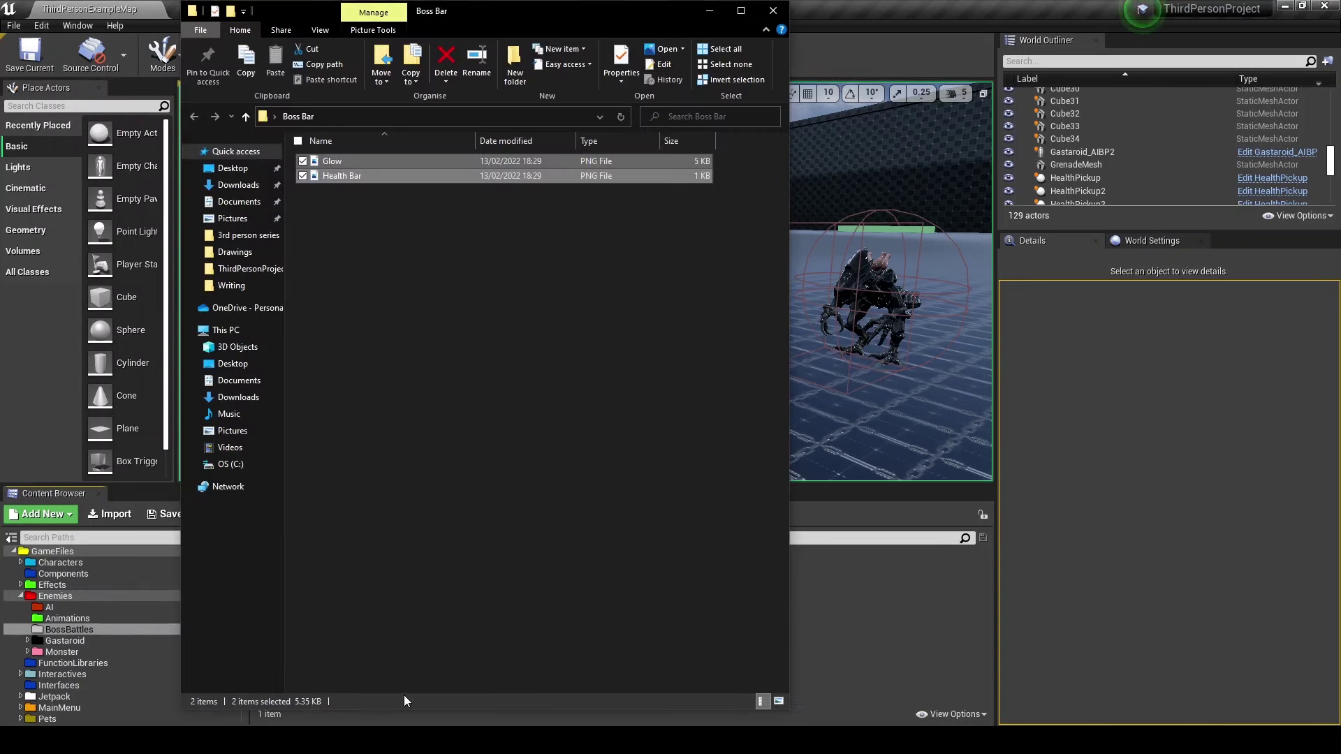
drag(341, 177, 864, 635)
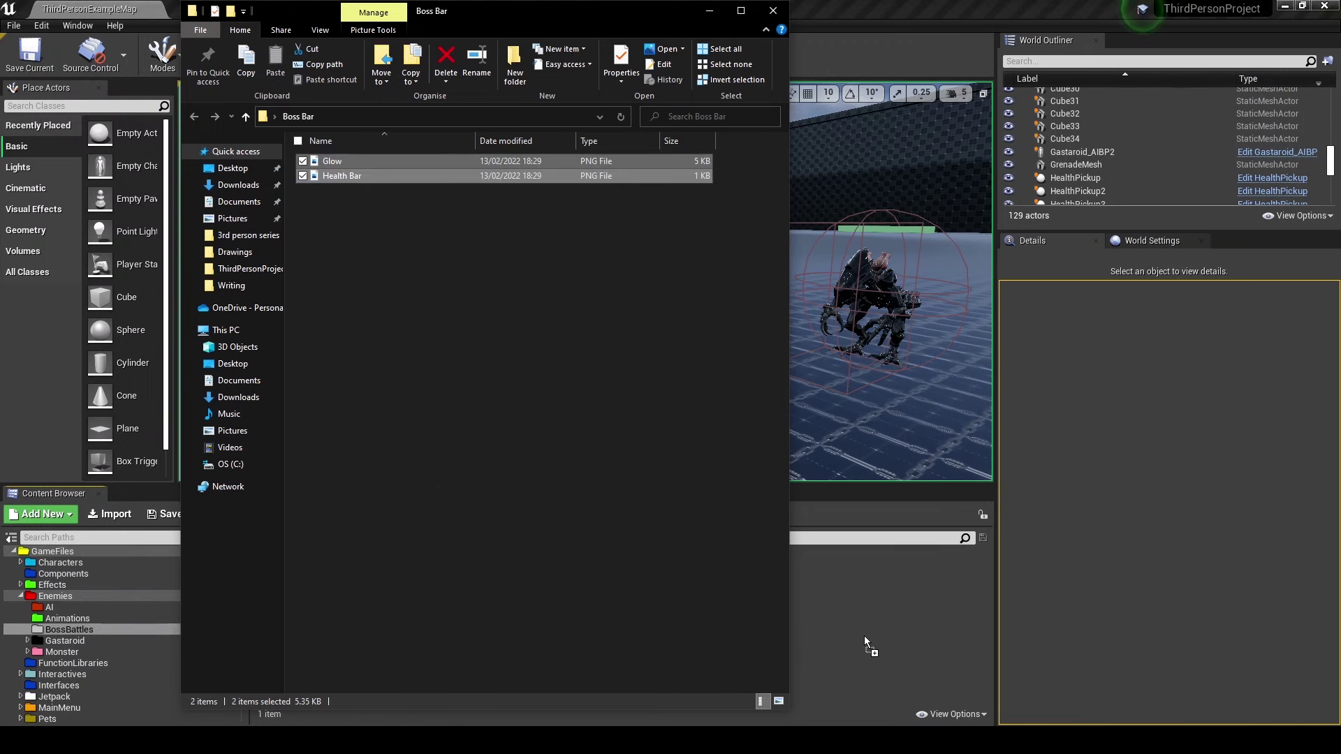
click(841, 644)
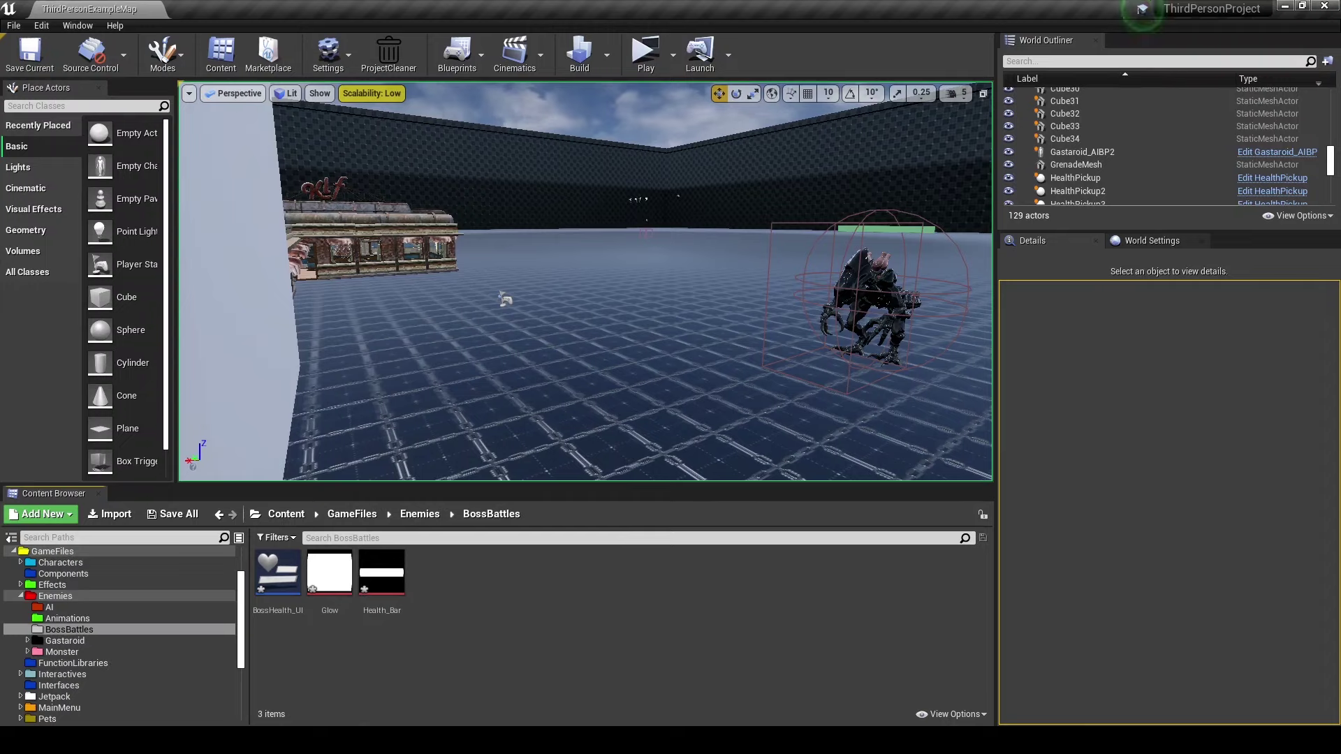
key(alt+Tab)
Preview the Glow and Health Bar images in Photos, flipping between them.
double_click(348, 161)
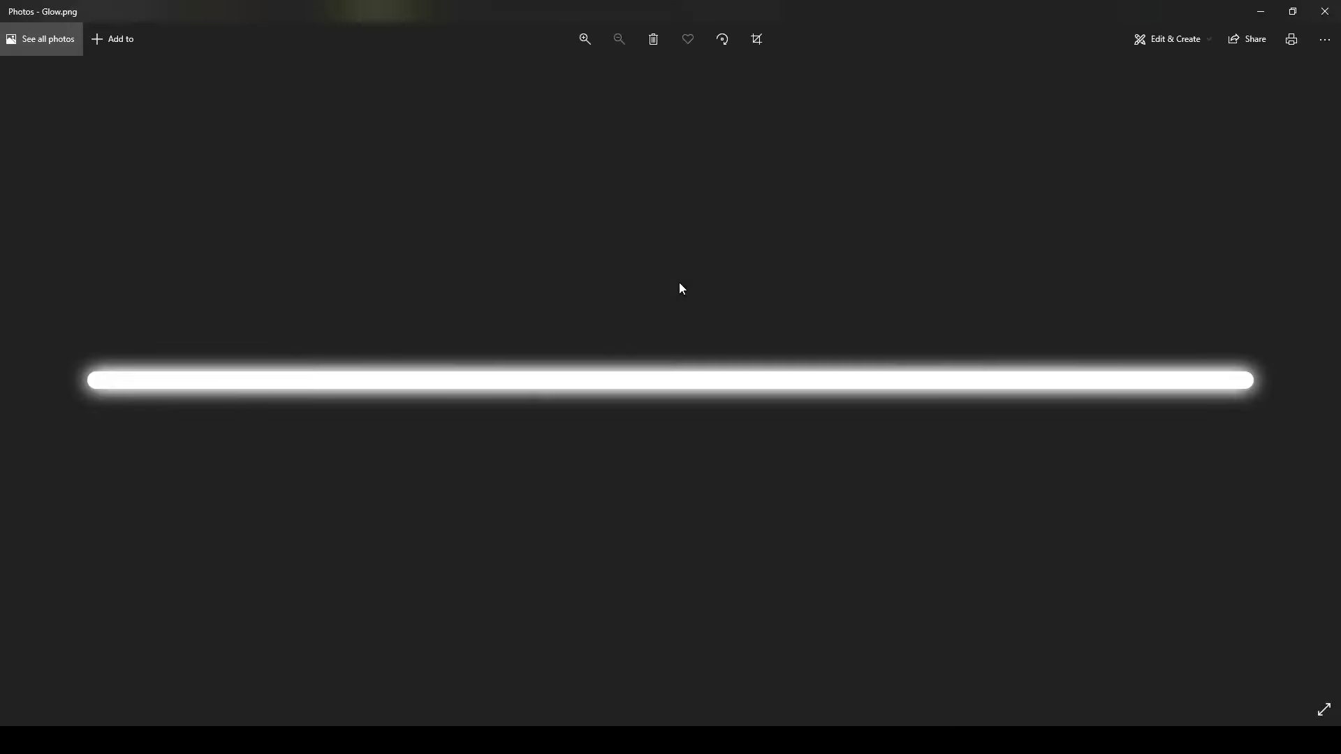
key(Right)
key(Left)
key(Right)
Close Photos and the Boss Bar folder, then select the Glow and Health_Bar textures.
click(1324, 11)
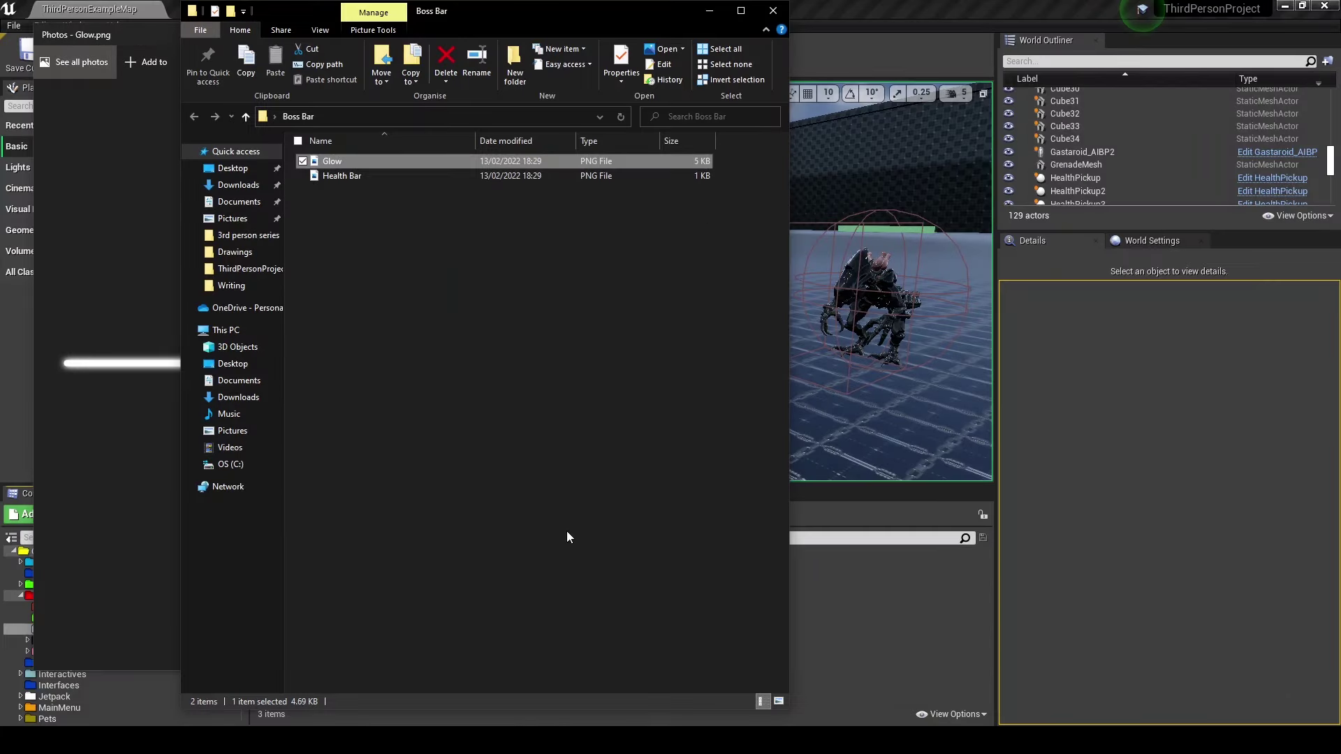
click(710, 10)
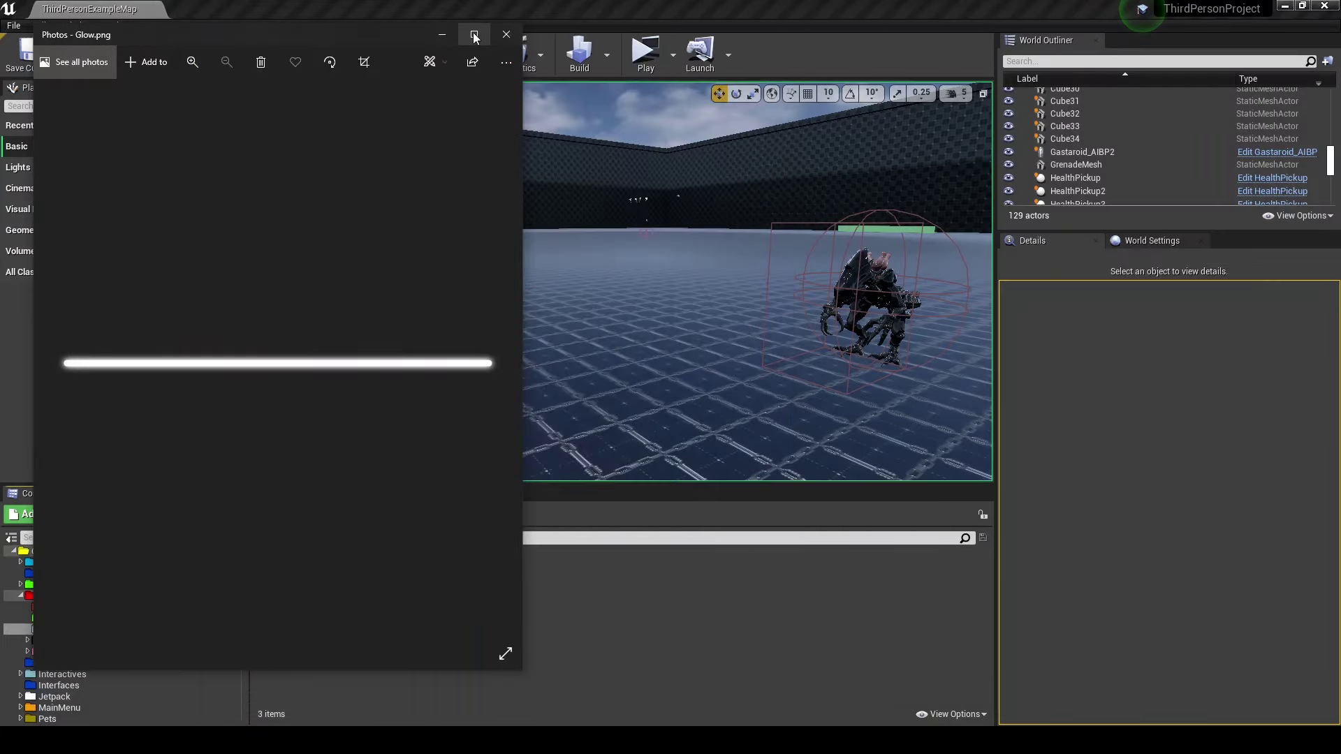
click(509, 35)
click(334, 597)
ctrl+click(381, 587)
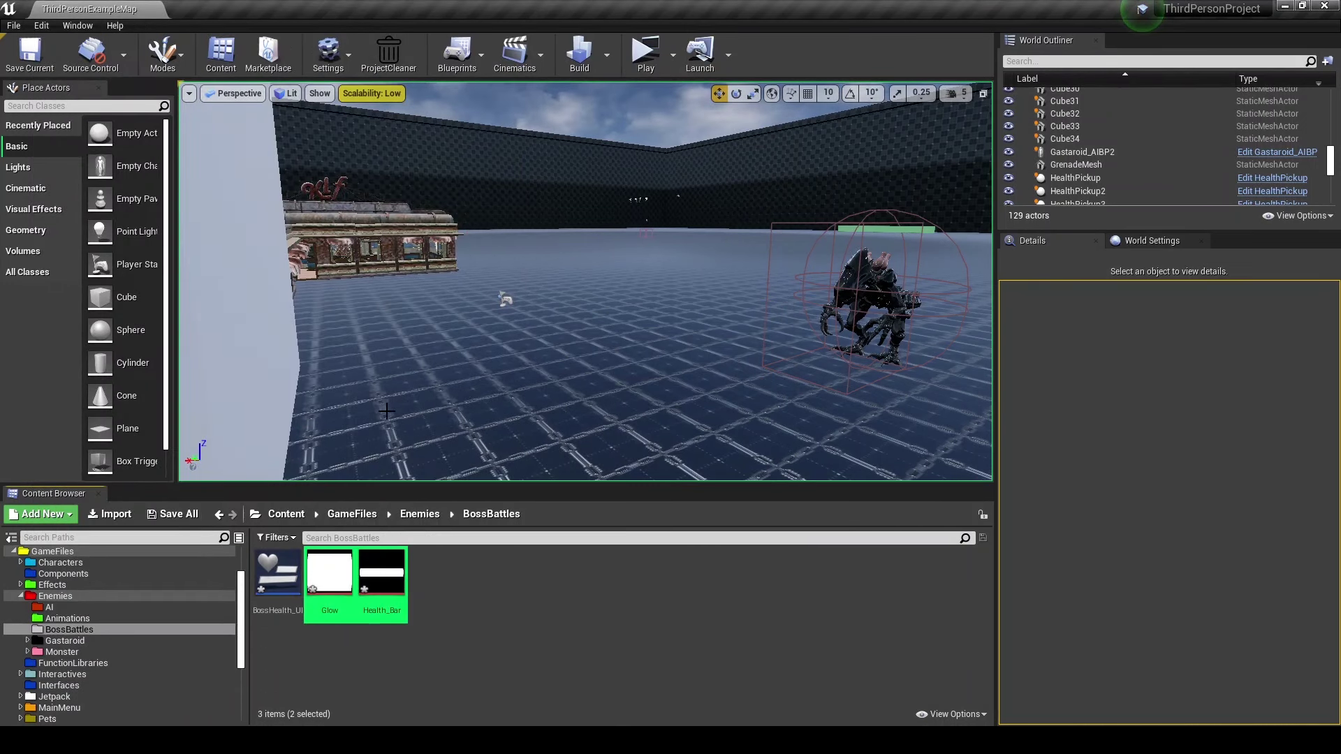
Edit both textures together and set their compression to UserInterface2D (RGBA).
right_click(377, 602)
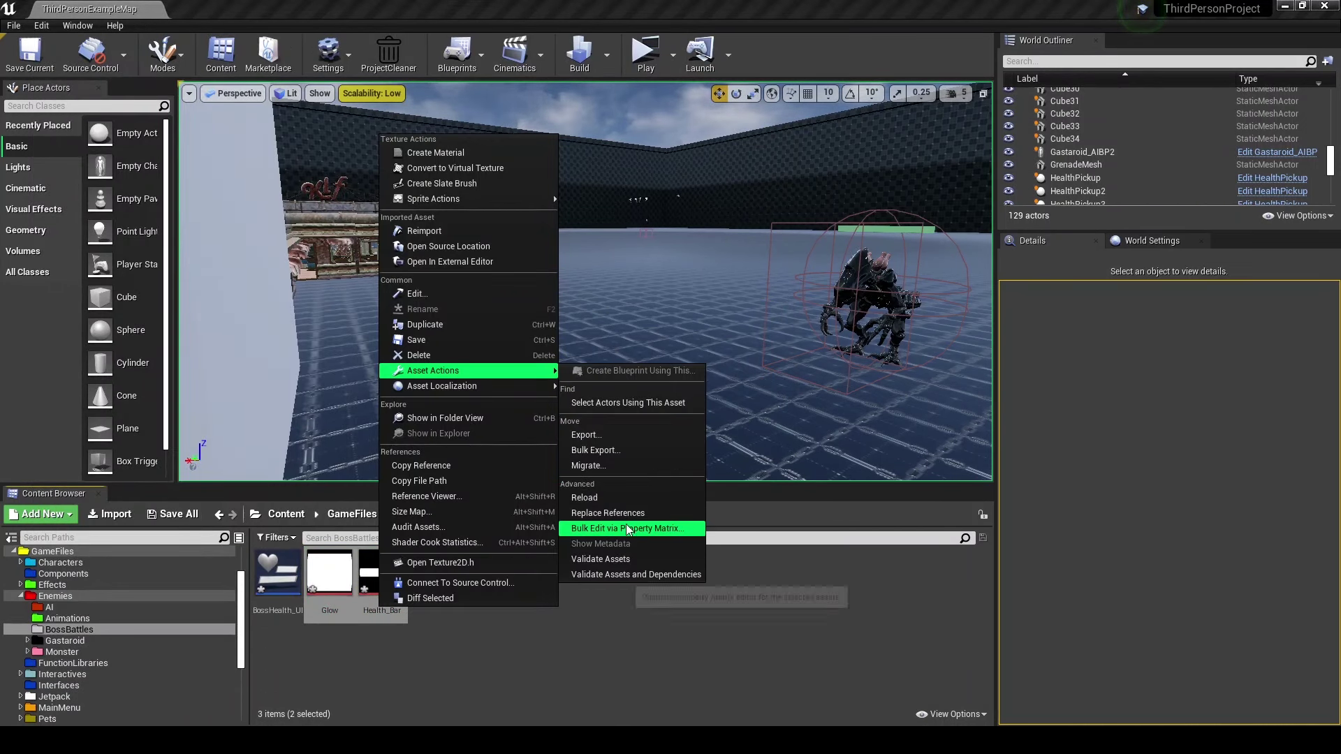
click(627, 528)
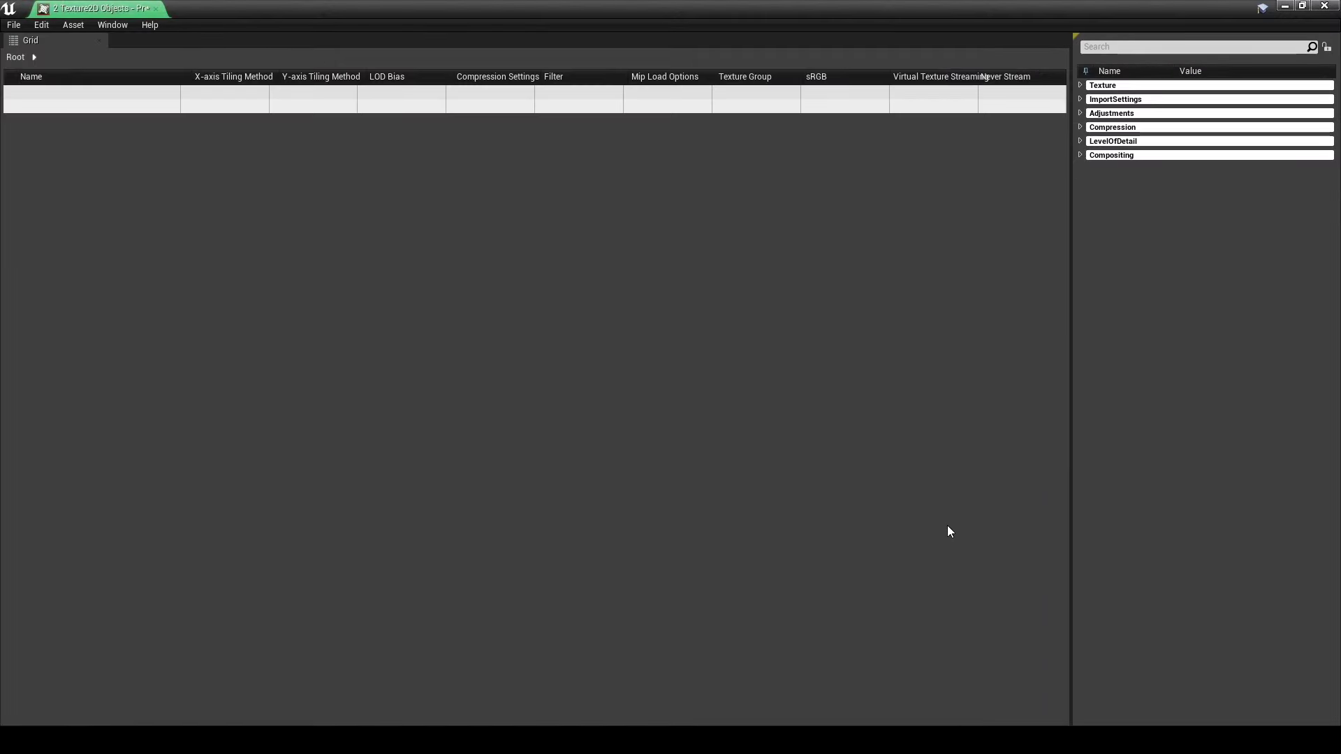
click(1081, 86)
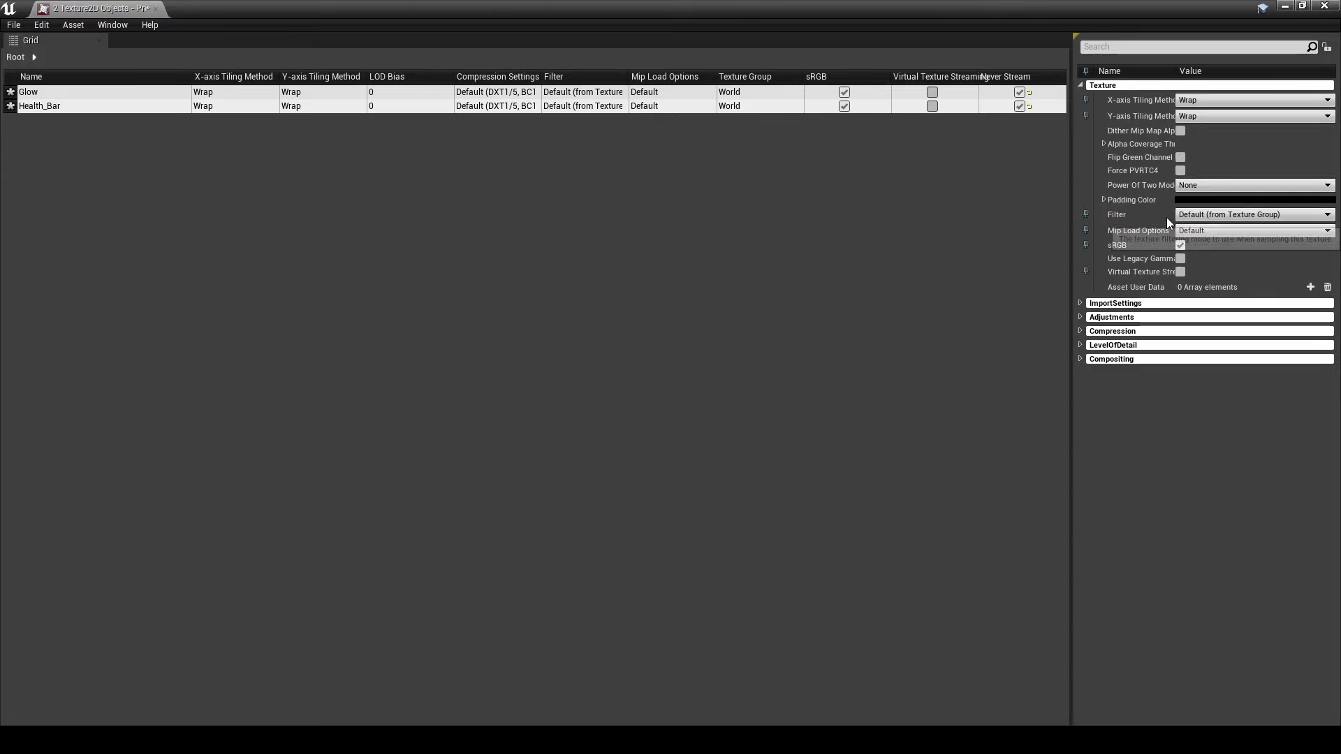
click(1188, 217)
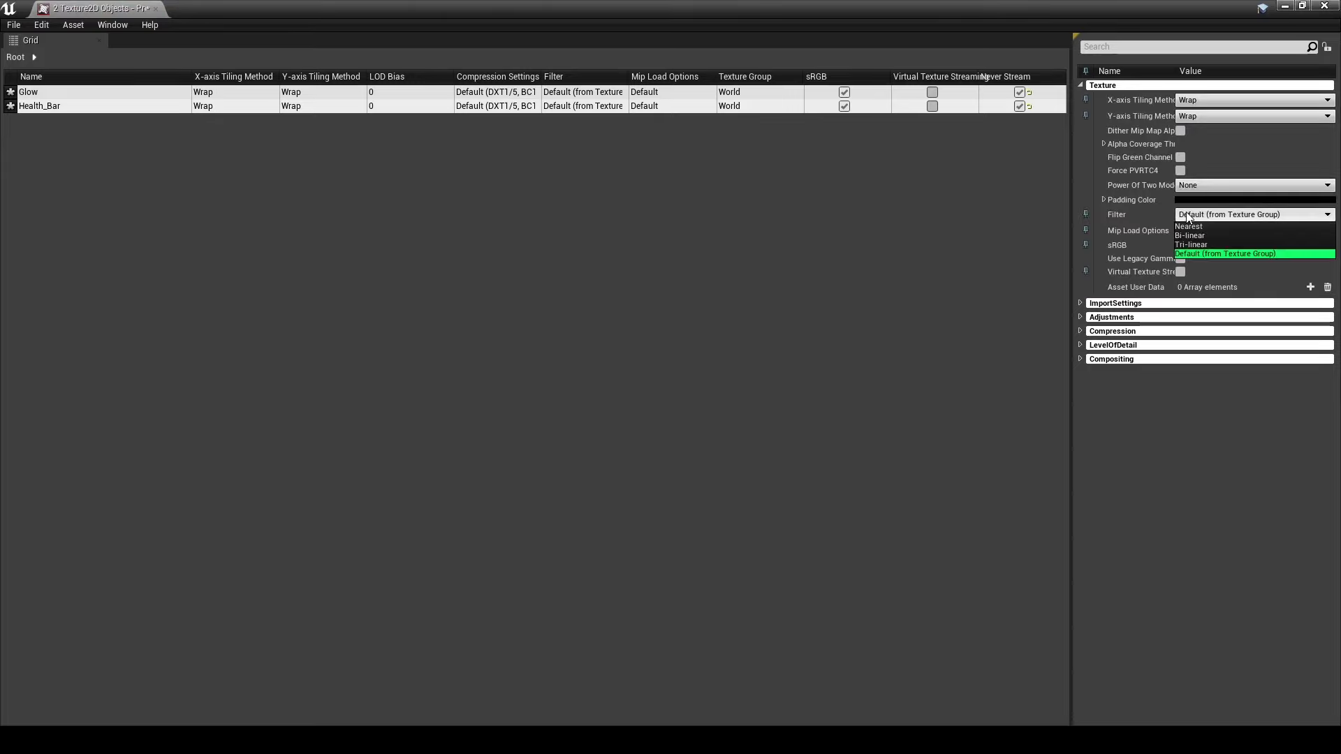
click(1082, 305)
click(1081, 305)
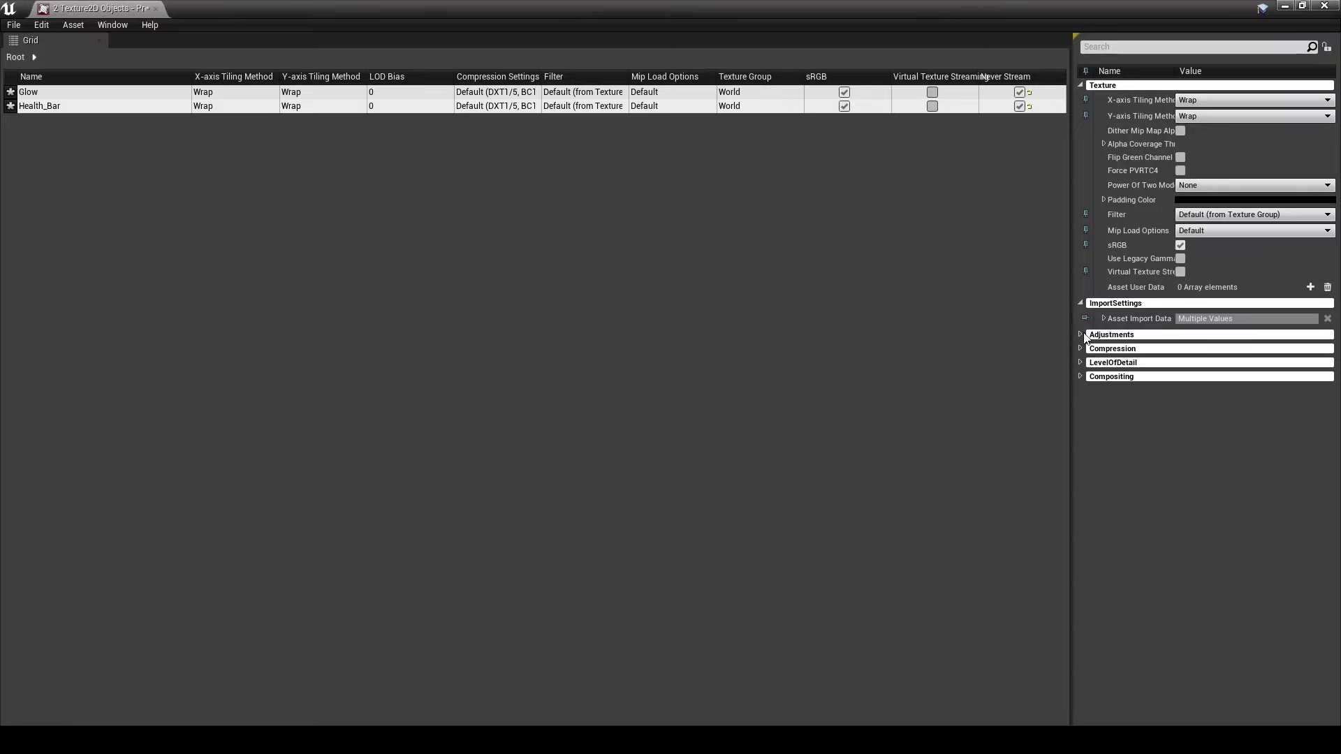
click(1082, 336)
click(1082, 496)
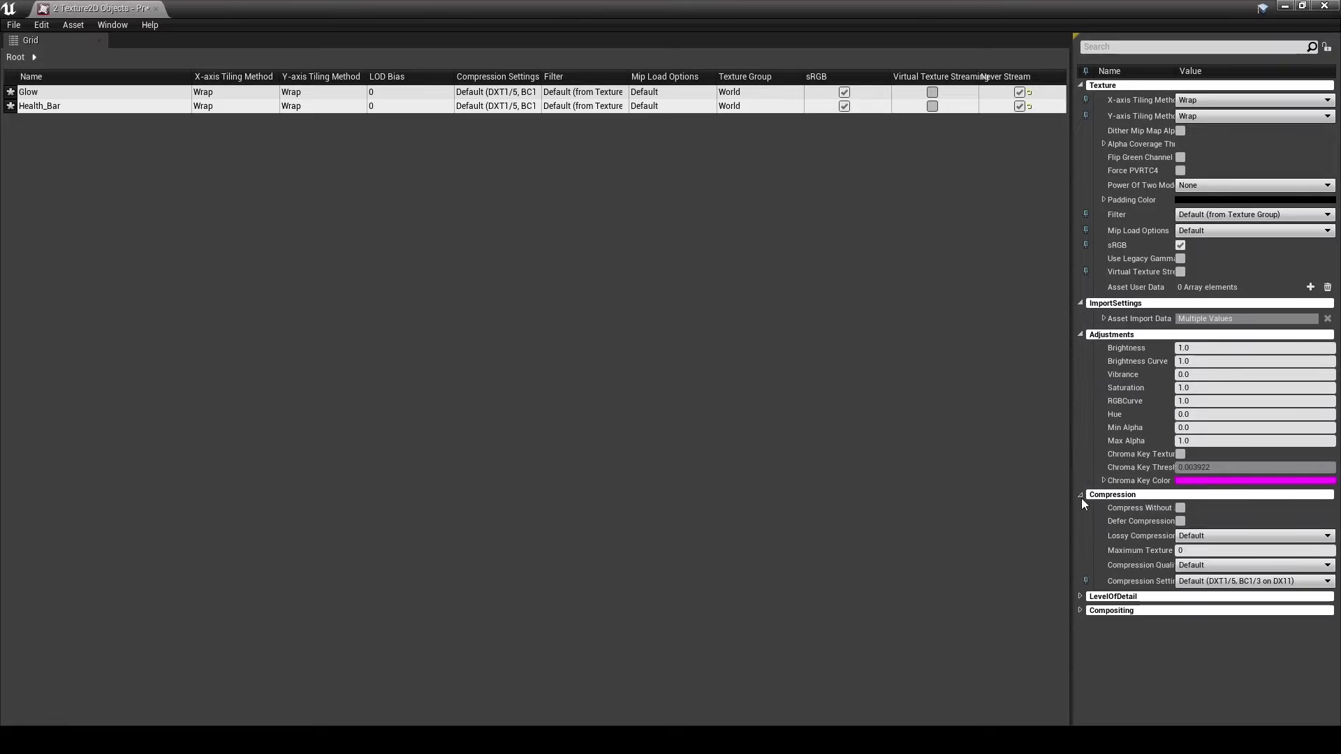
click(1197, 579)
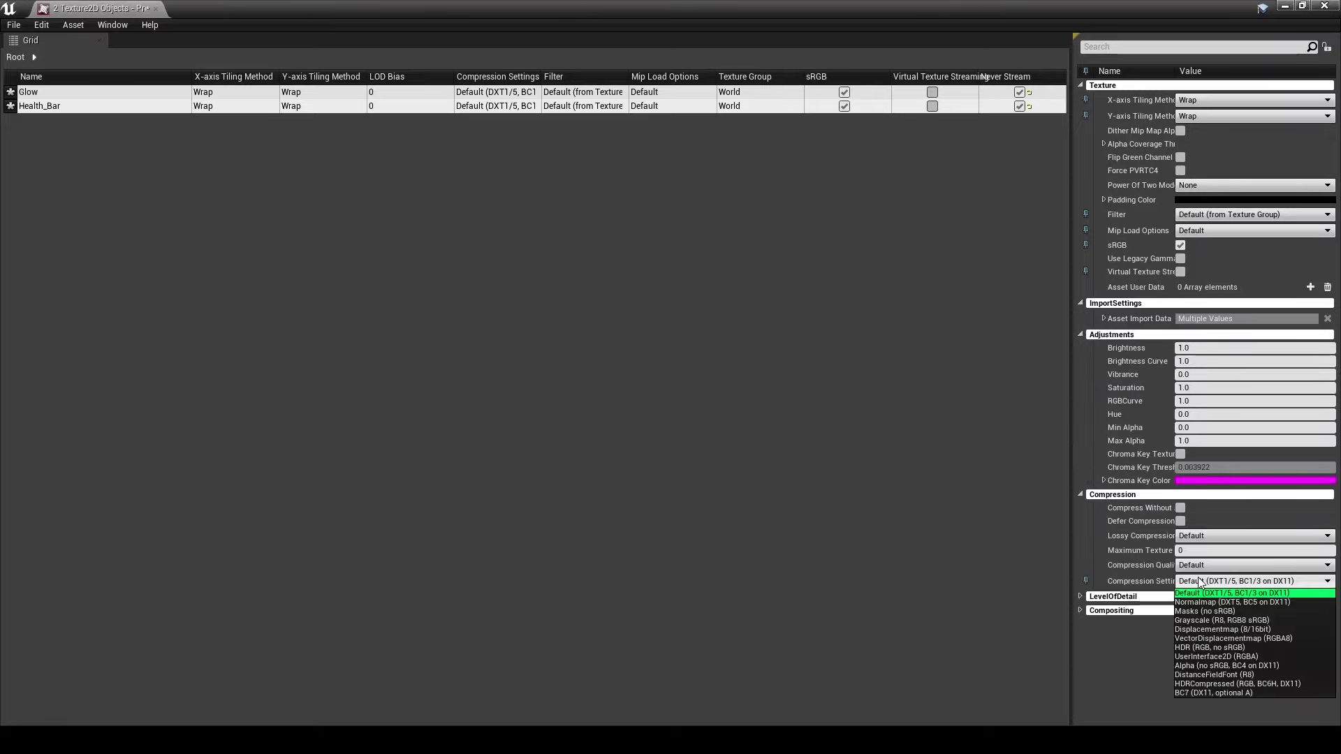
click(1186, 657)
Assign both textures to the UI texture group, then dock and close the property window.
click(1081, 598)
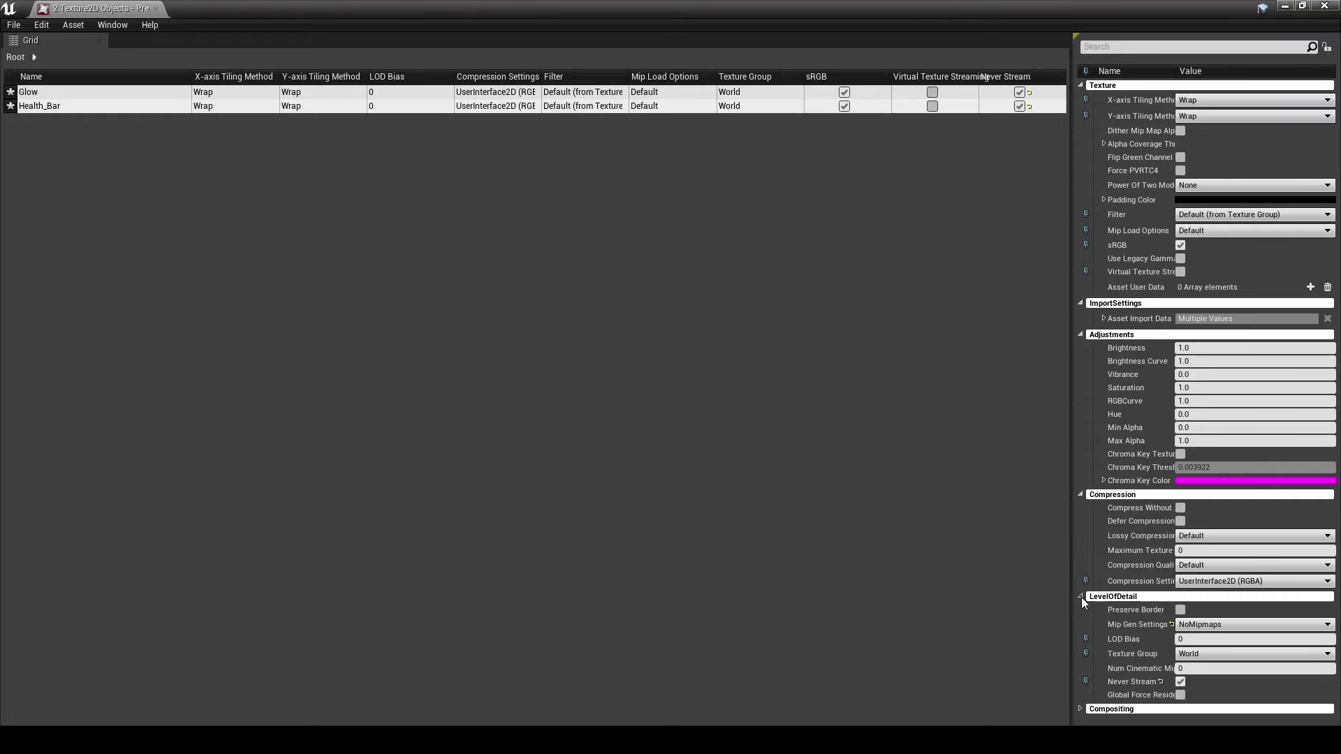
click(1194, 655)
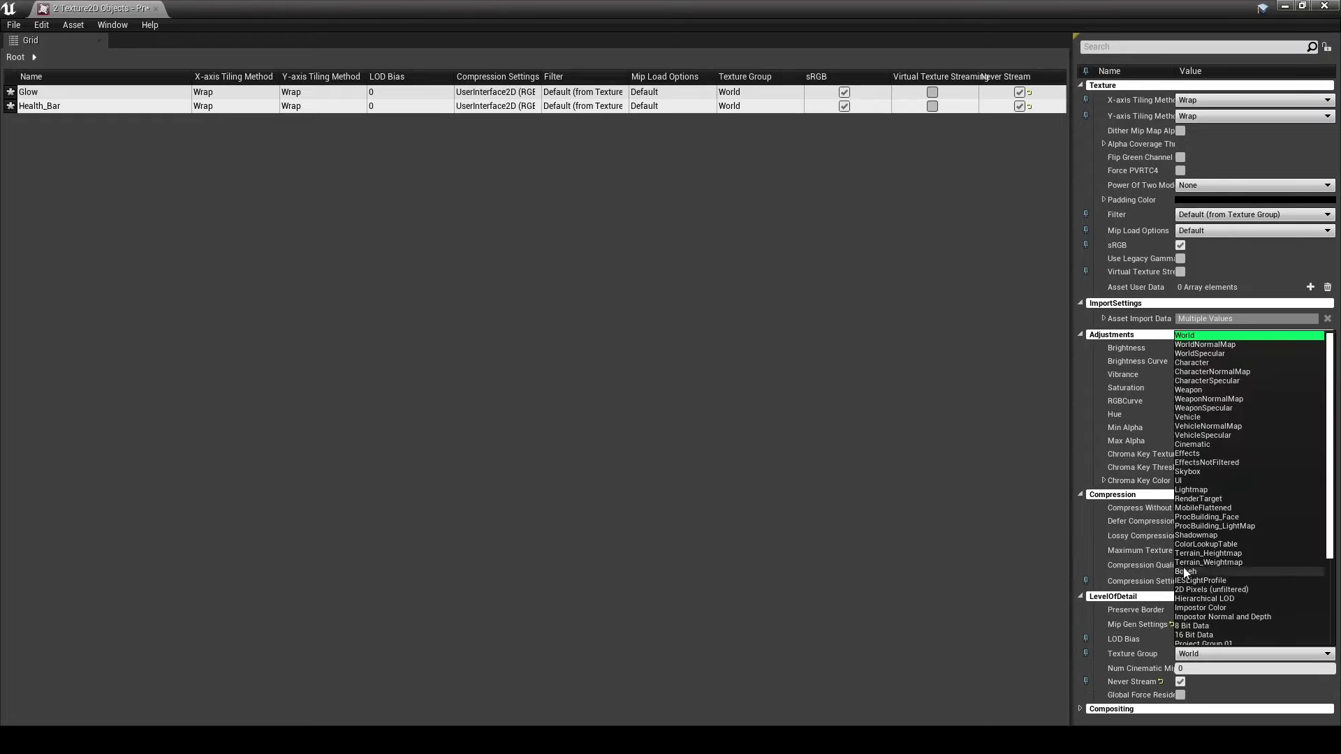
click(1187, 480)
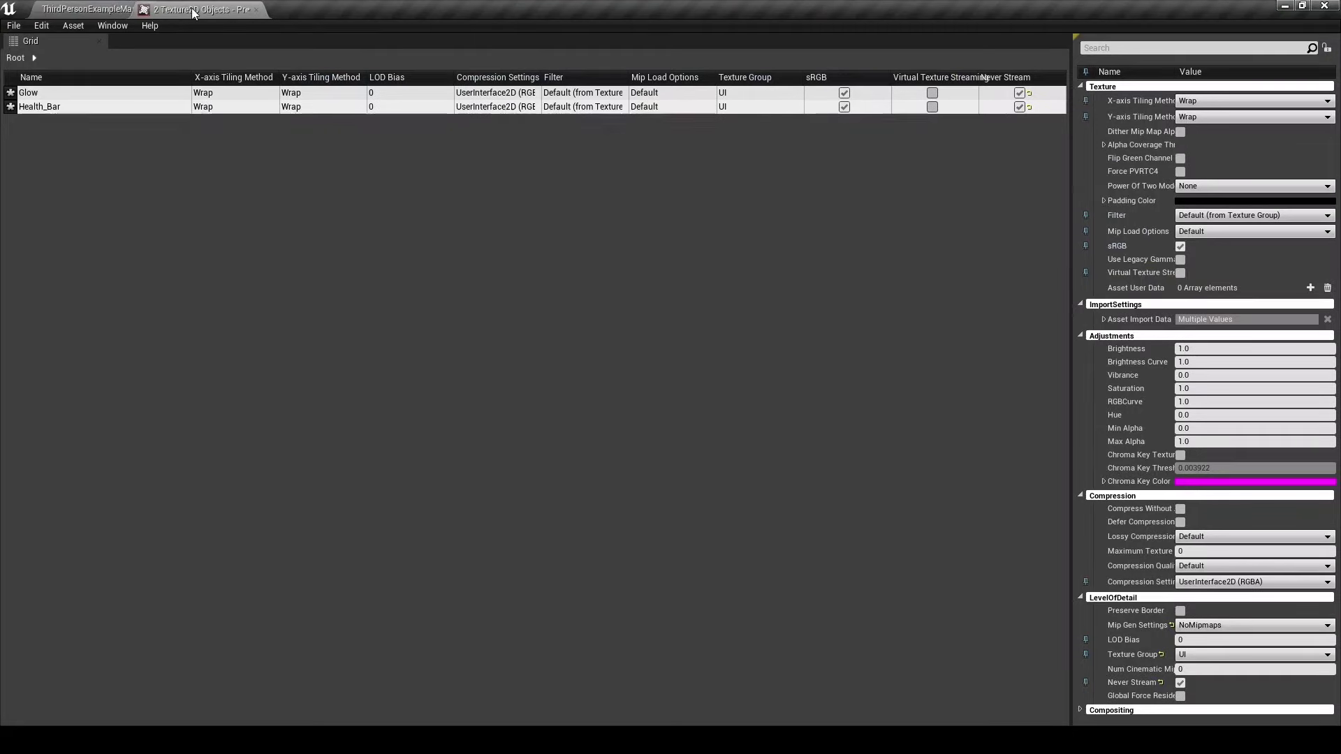
drag(77, 9, 242, 7)
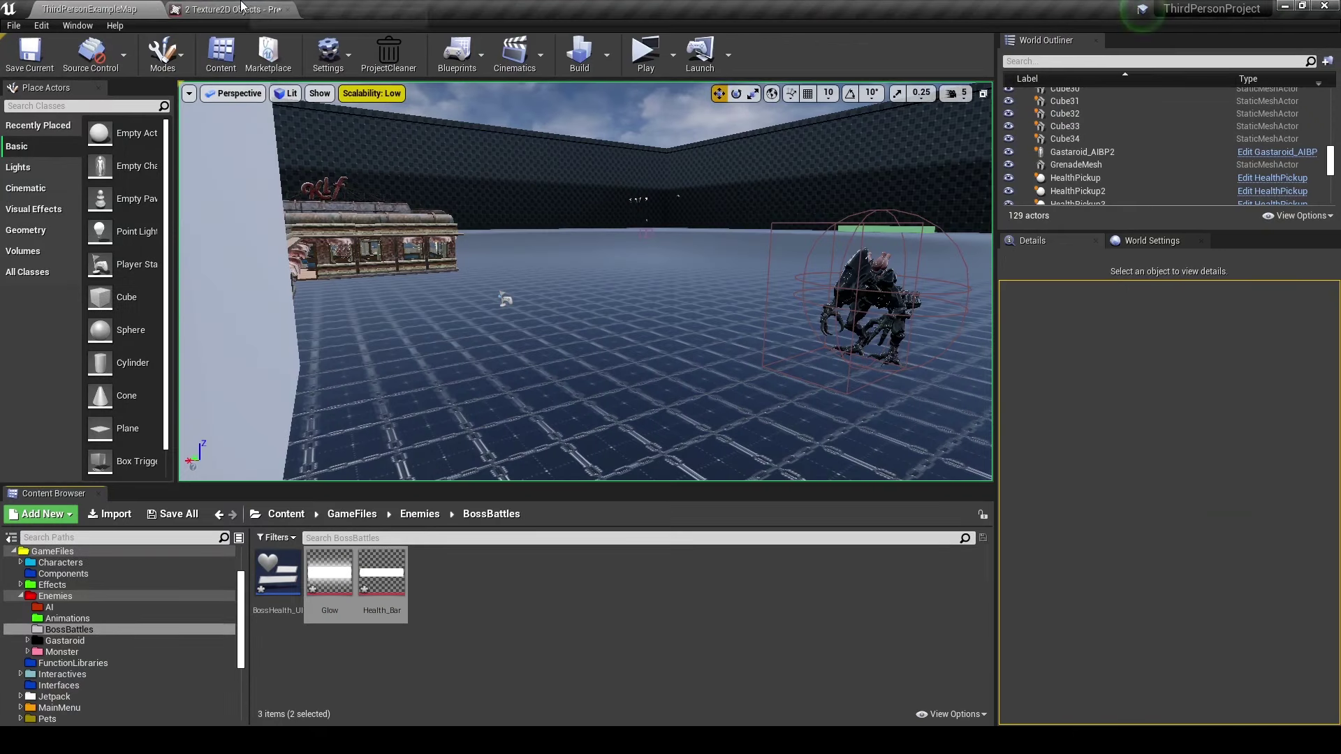
click(287, 9)
Open BossHealth_UI and add an Overlay to the canvas, anchored top-centre.
double_click(292, 588)
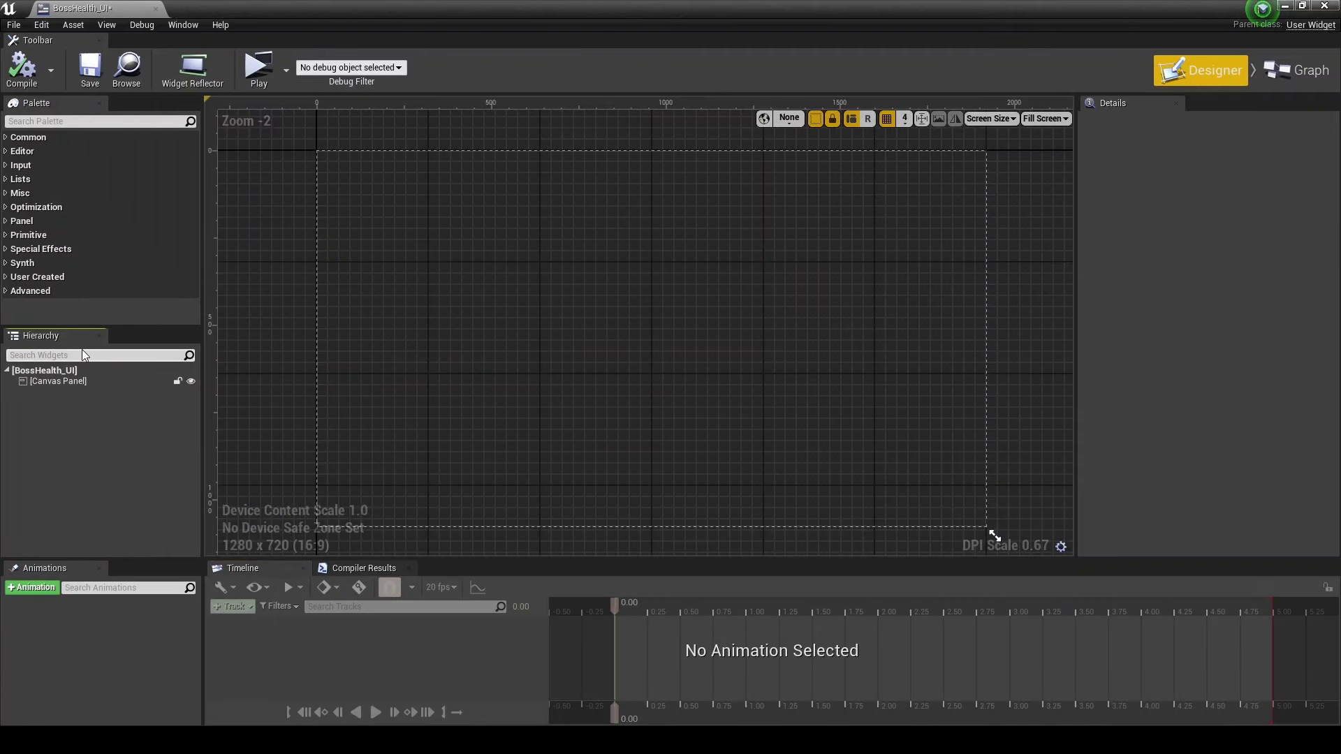
text(o)
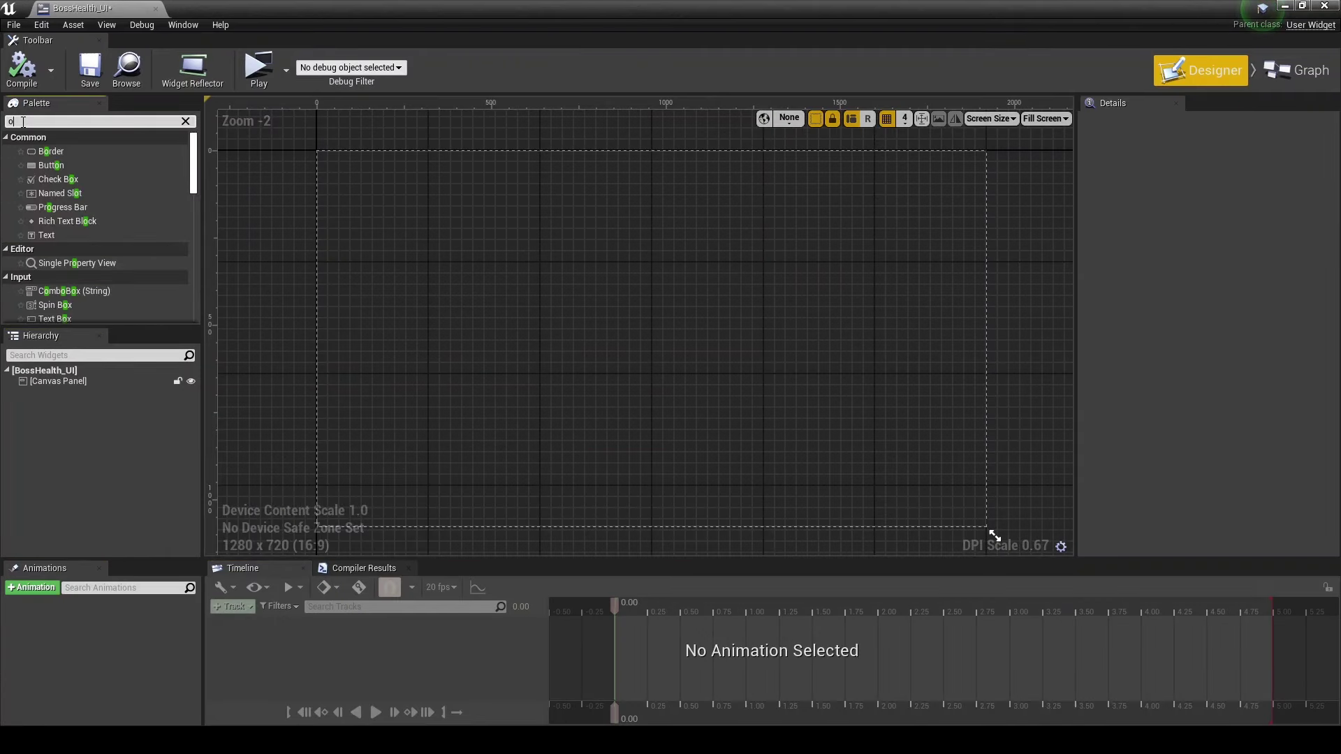
text(verlay)
drag(52, 151, 63, 383)
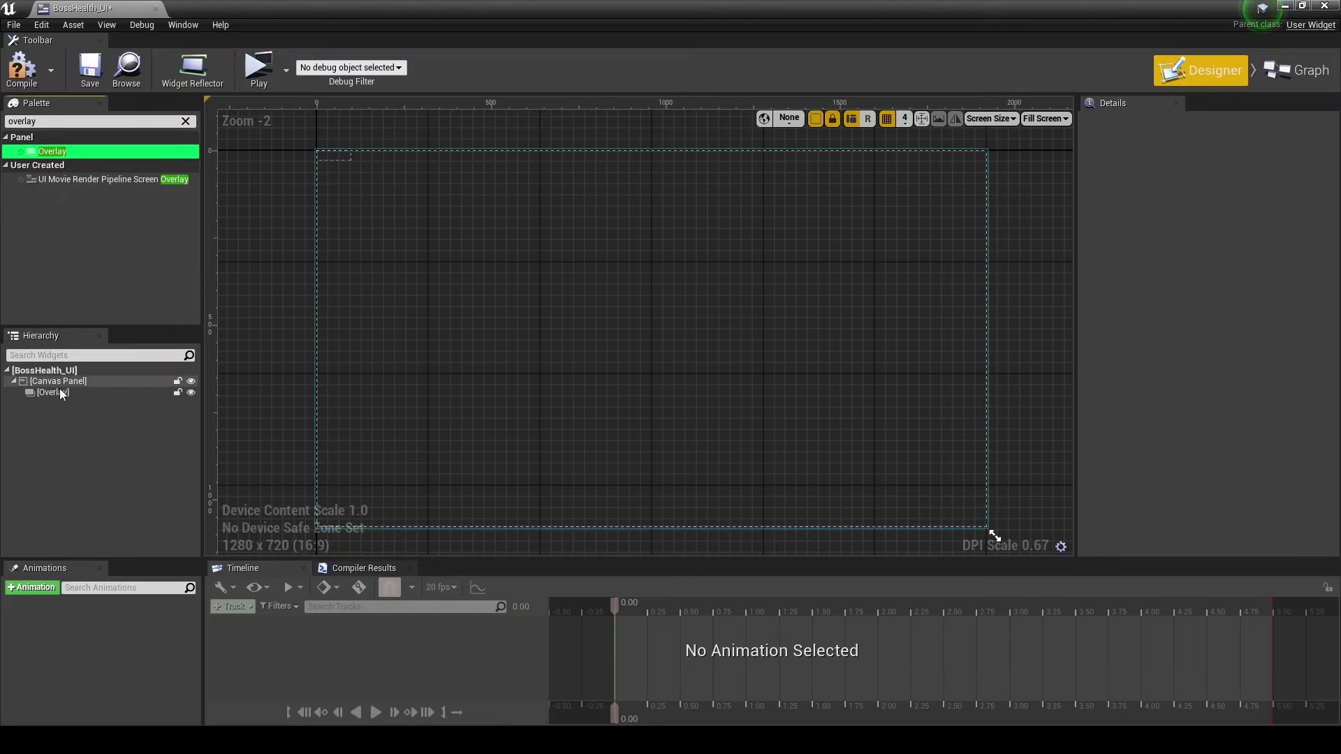
click(1228, 187)
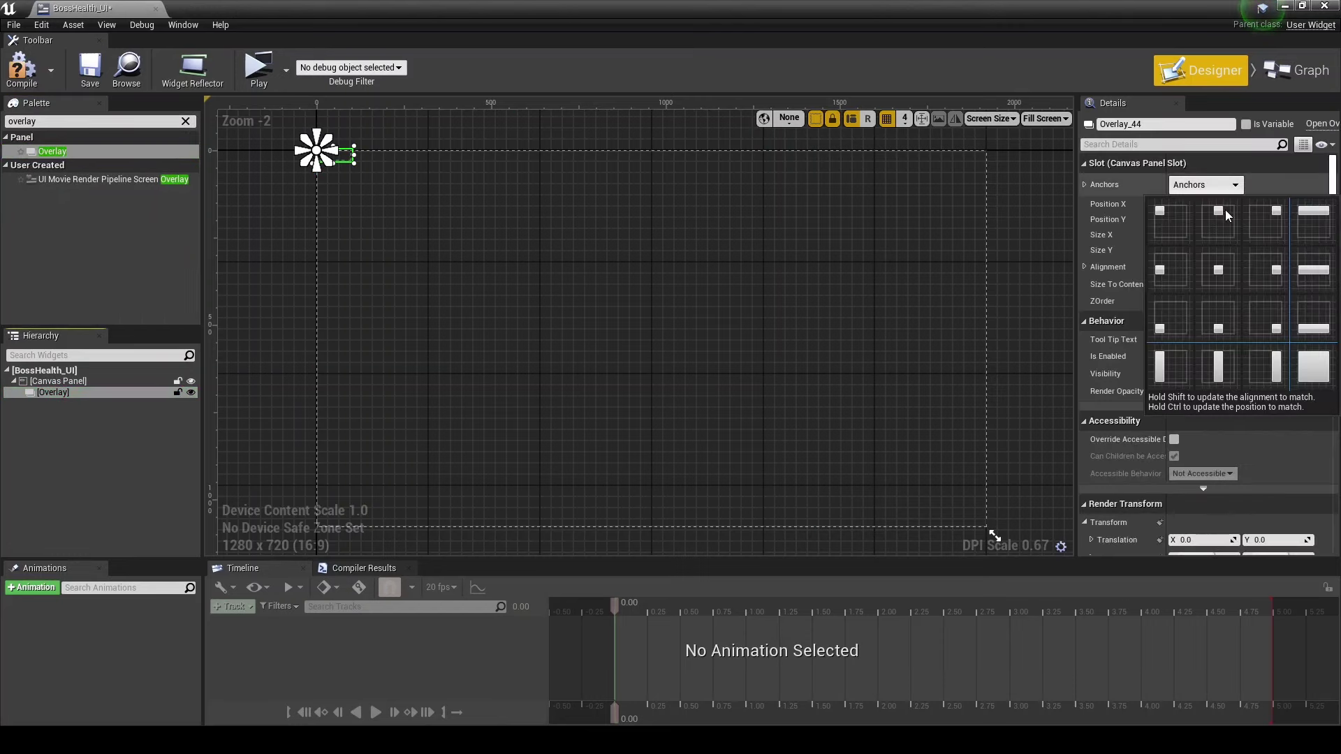
click(1226, 220)
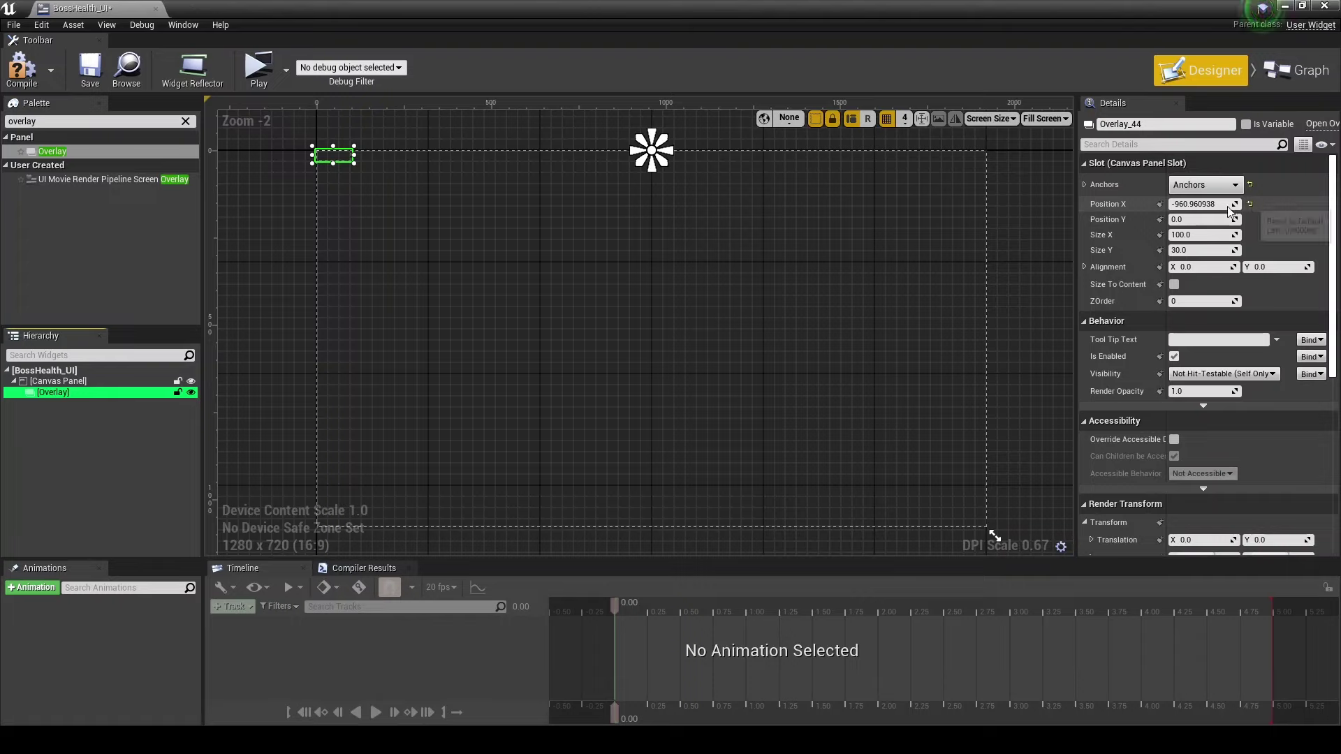
Set the Overlay's Position X to 0, widen it to about 1829, and set vertical alignment 0.
click(1214, 204)
text(0)
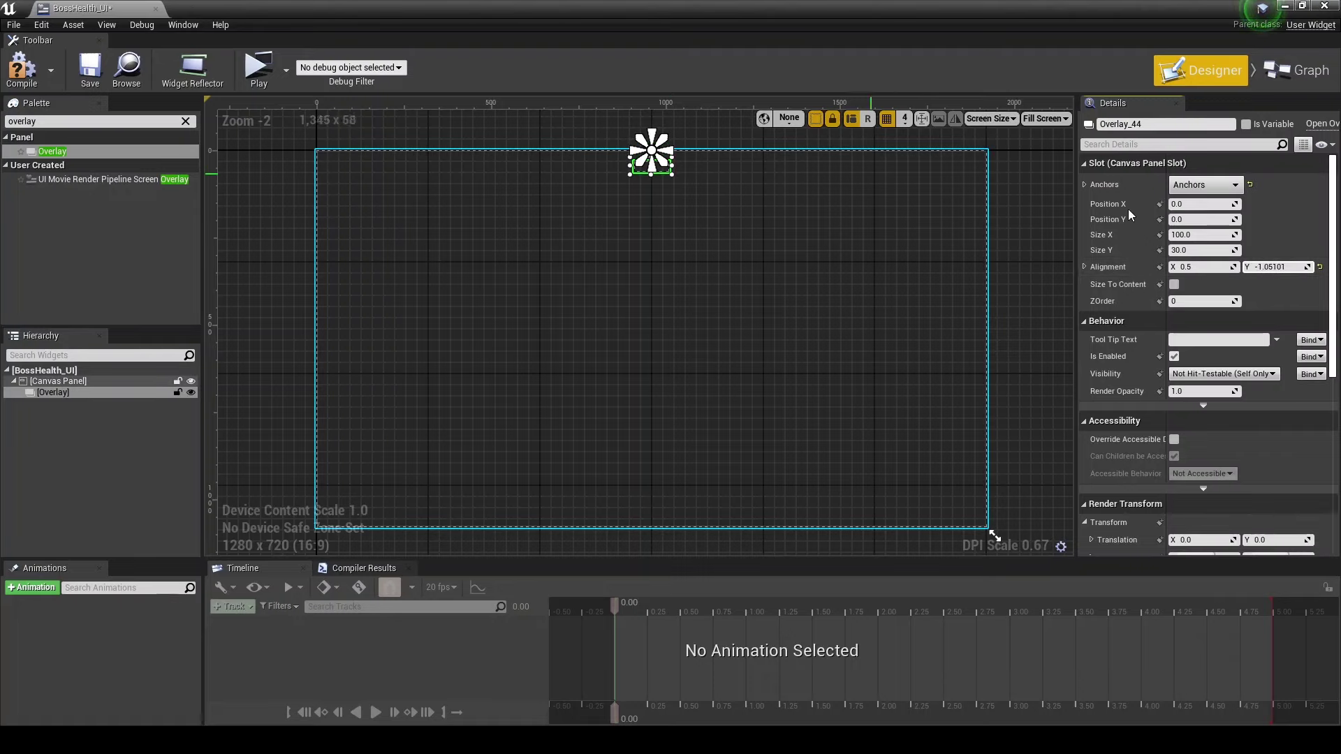
mouse_move(1202, 235)
mouse_down()
mouse_move(1230, 235)
mouse_move(1205, 250)
mouse_move(1303, 267)
mouse_move(1283, 268)
mouse_up()
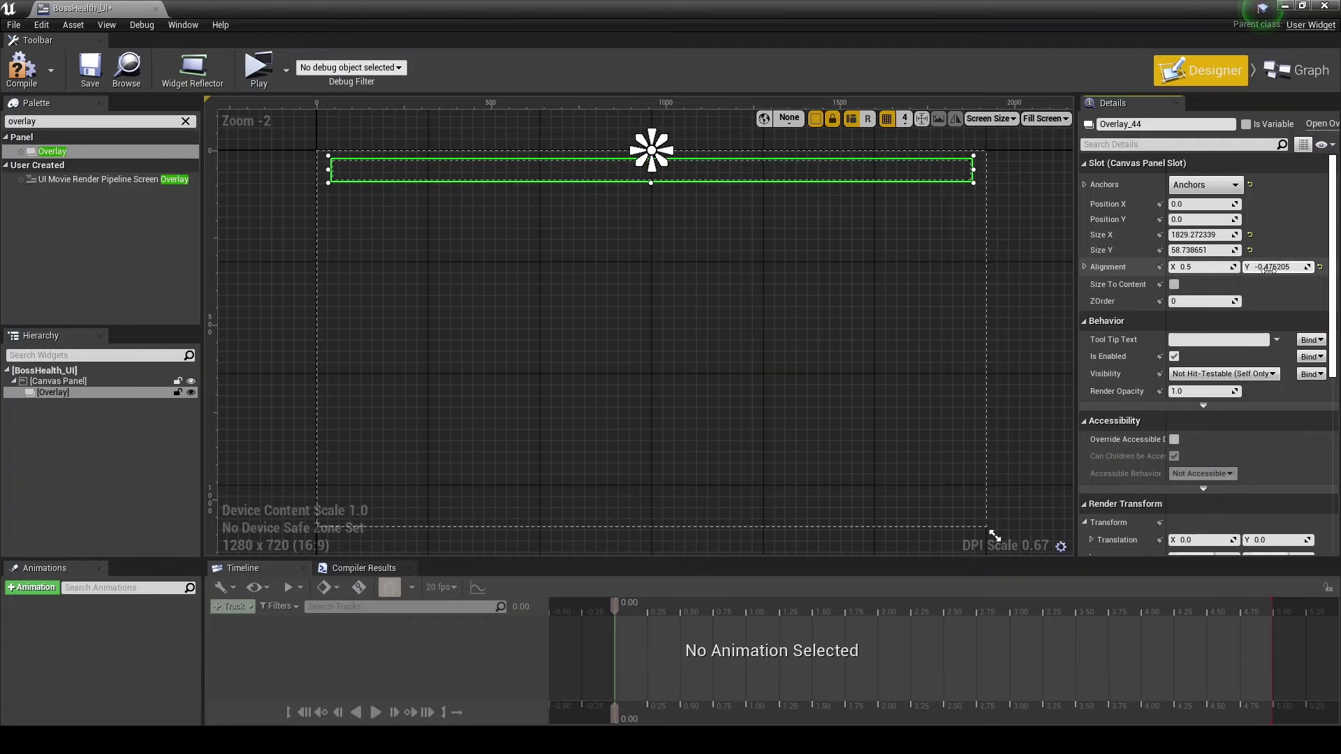
text(0)
key(Return)
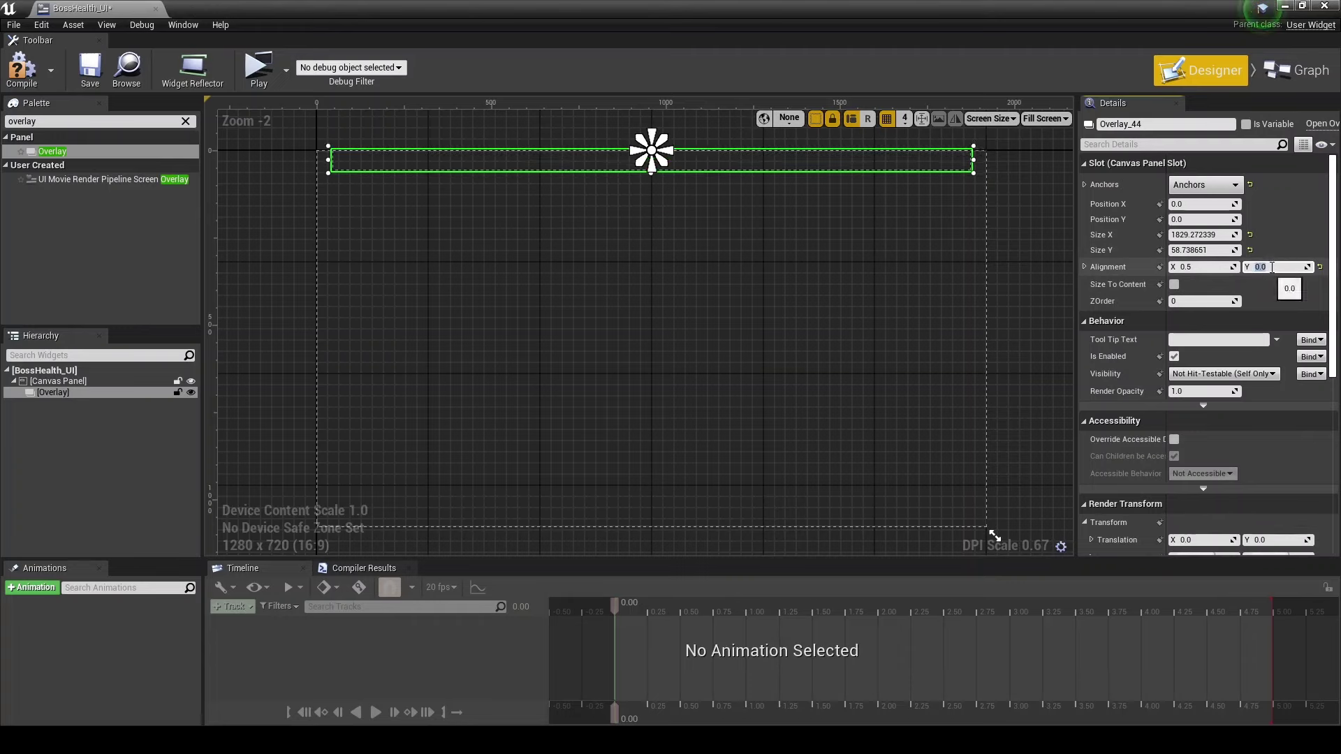
mouse_move(1277, 270)
mouse_down()
mouse_move(1244, 270)
mouse_move(1274, 267)
mouse_up()
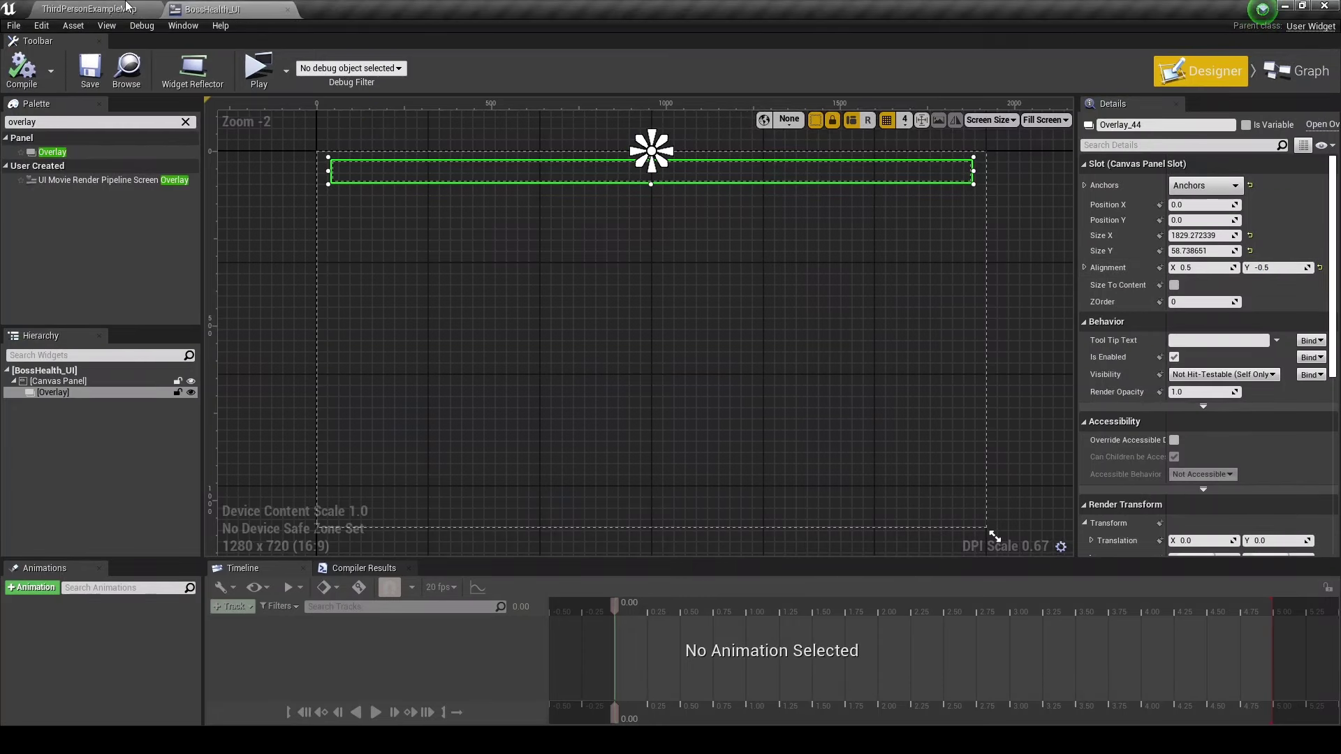
Place the Glow image in the Overlay with fill horizontal and vertical alignment.
click(127, 7)
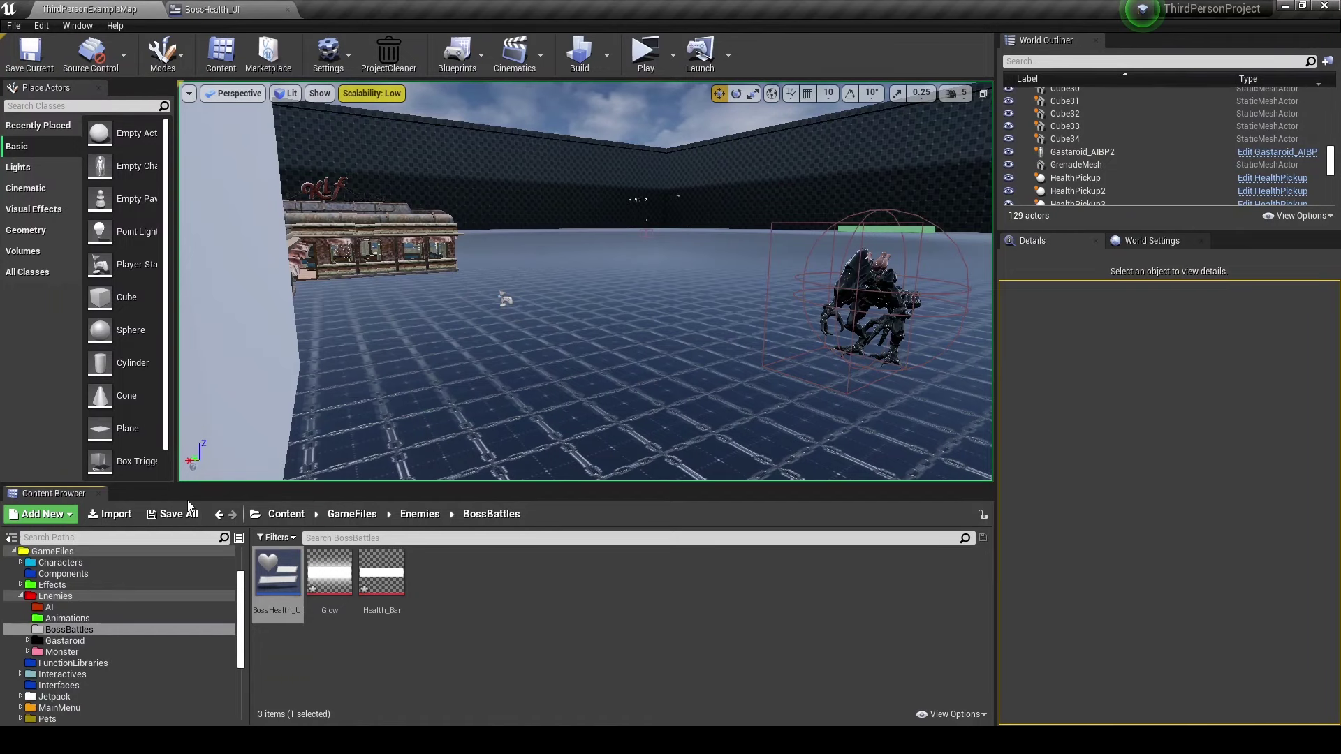
mouse_move(330, 573)
mouse_down()
mouse_move(234, 4)
mouse_move(482, 187)
mouse_up()
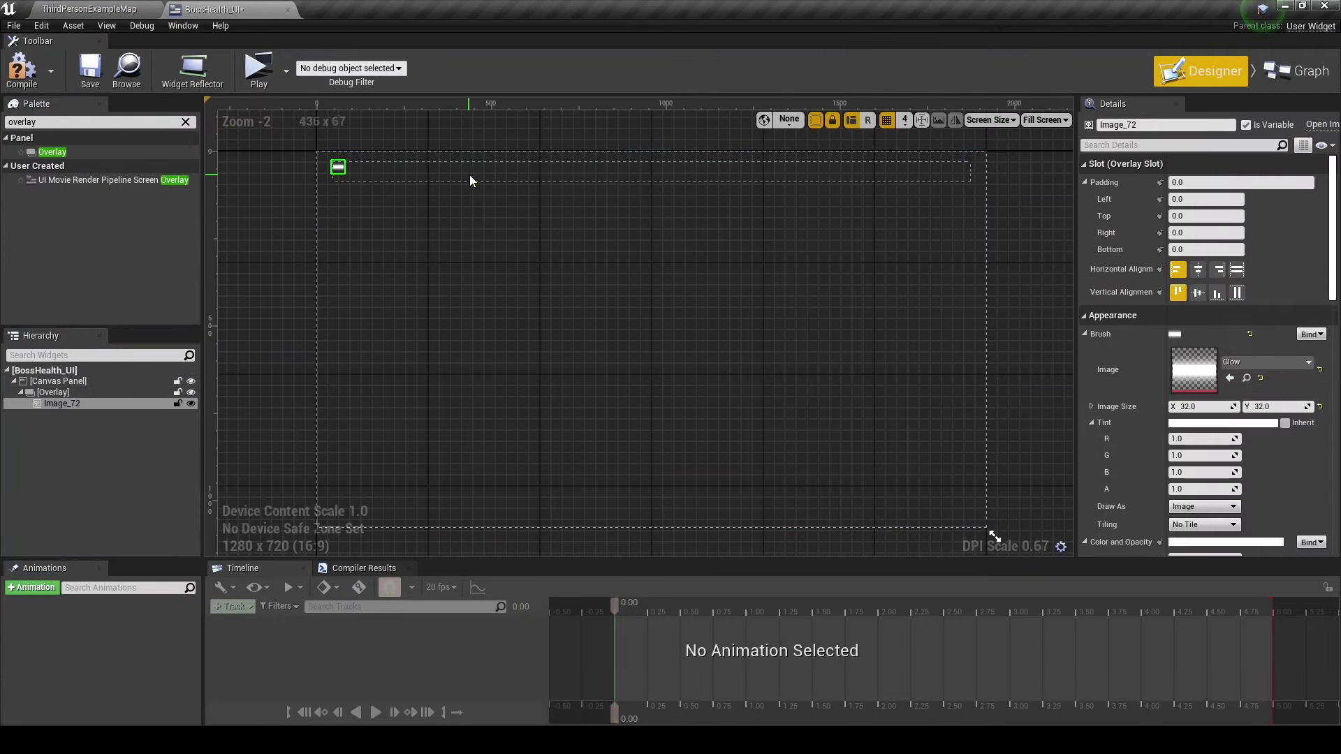
click(1238, 269)
click(1237, 292)
Add the Health_Bar image to the Overlay, set it to fill, and tint it red FF0000.
click(91, 8)
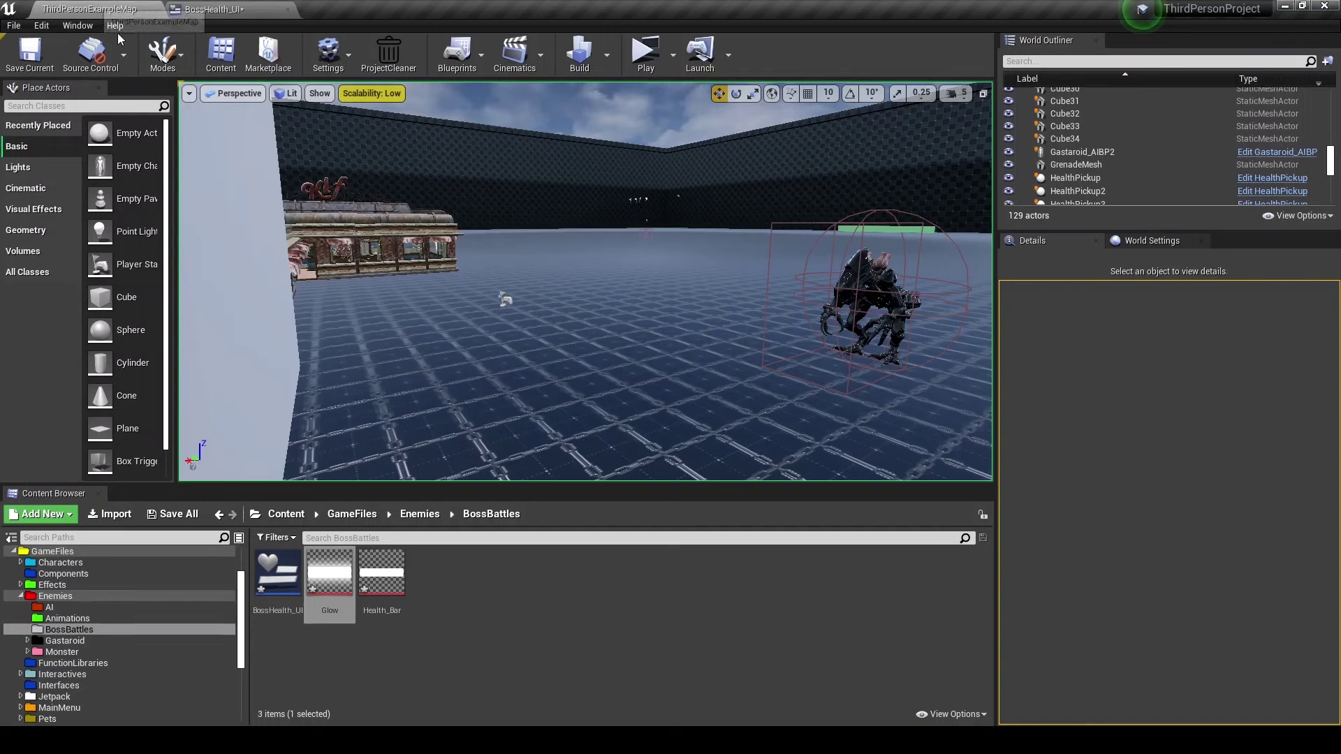
mouse_move(382, 580)
mouse_down()
mouse_move(218, 4)
mouse_move(450, 164)
mouse_up()
click(1237, 269)
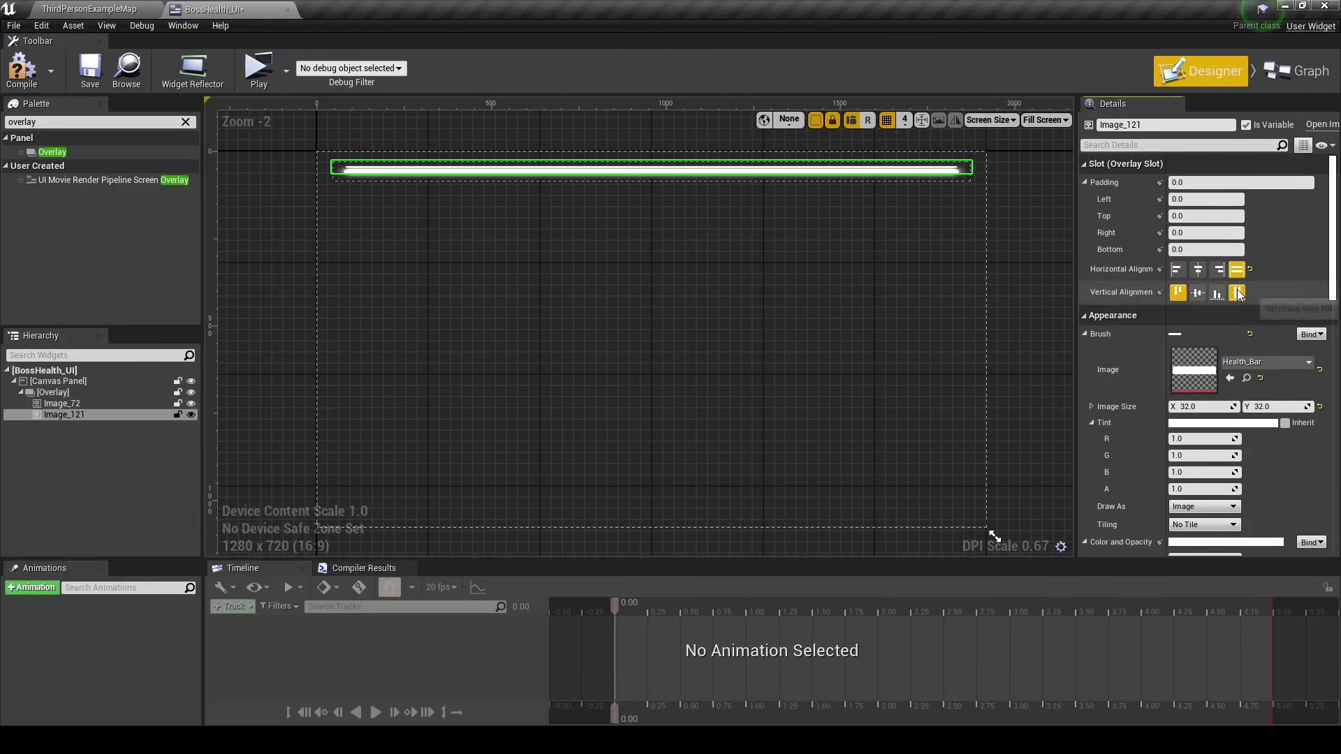
click(1237, 292)
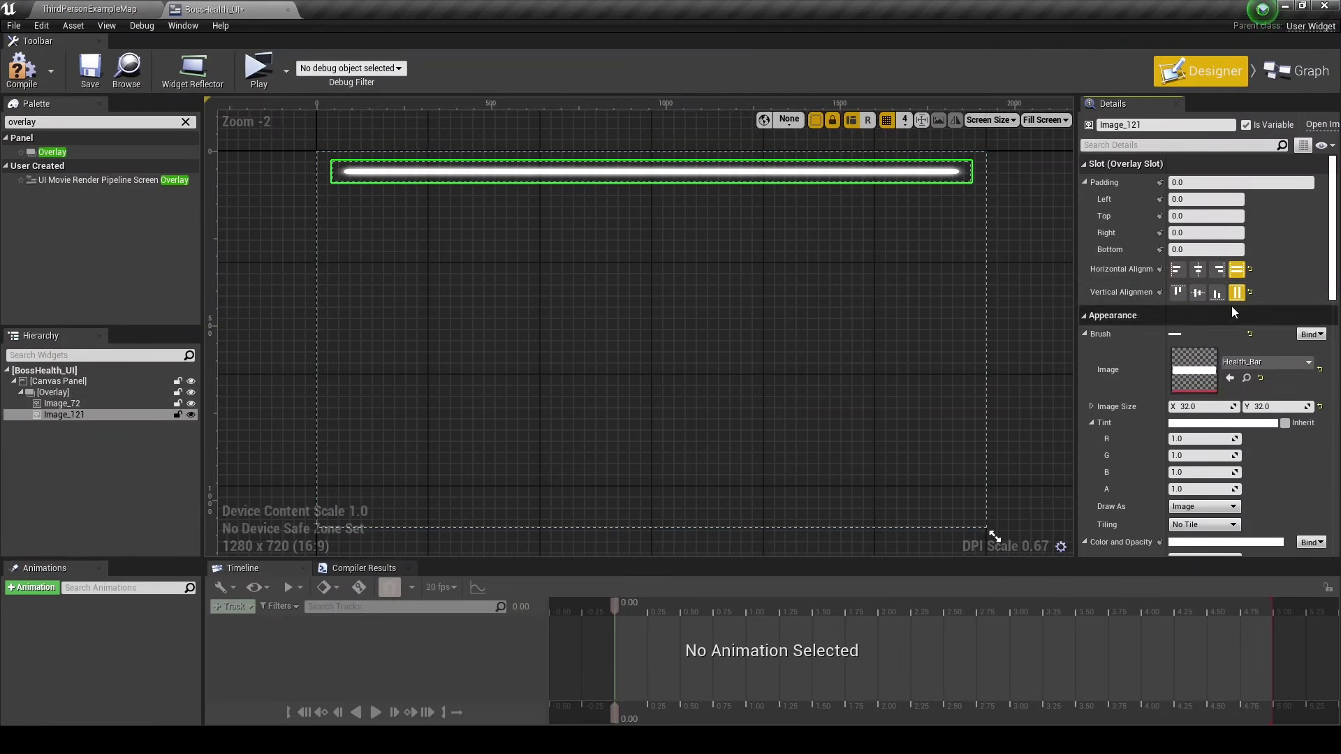
click(1187, 423)
drag(1050, 440, 1050, 404)
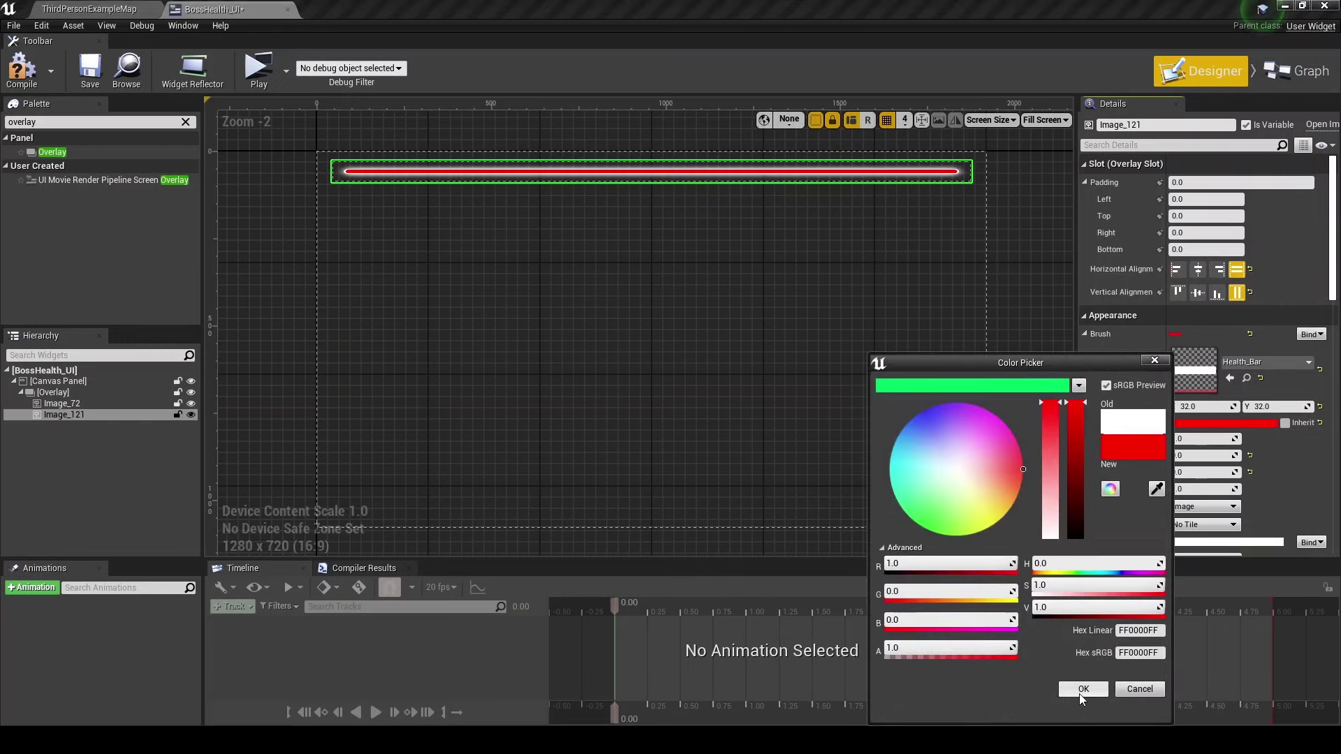
Accept the red tint and narrow the Overlay's Size X to about 1155.
click(1084, 689)
scroll(724, 366, up, 2)
scroll(375, 237, up, 5)
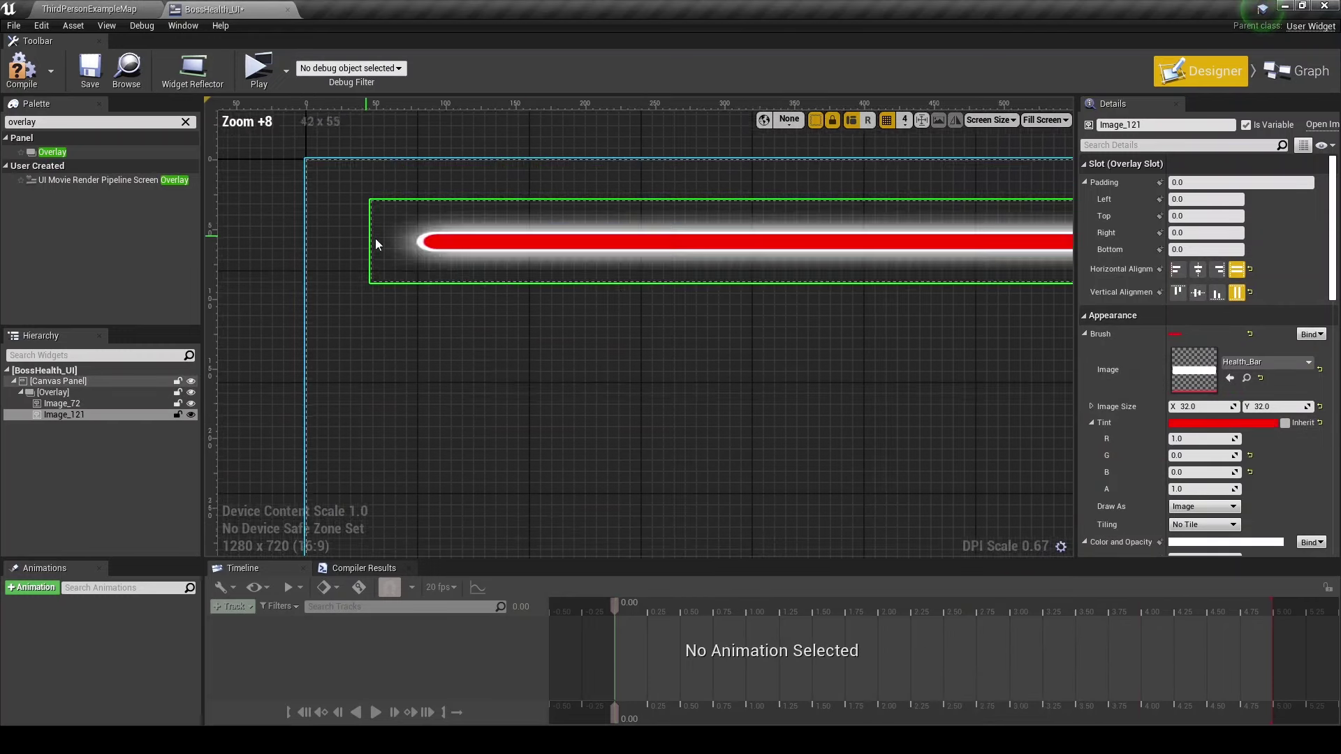
scroll(441, 244, up, 2)
scroll(441, 245, down, 2)
click(87, 390)
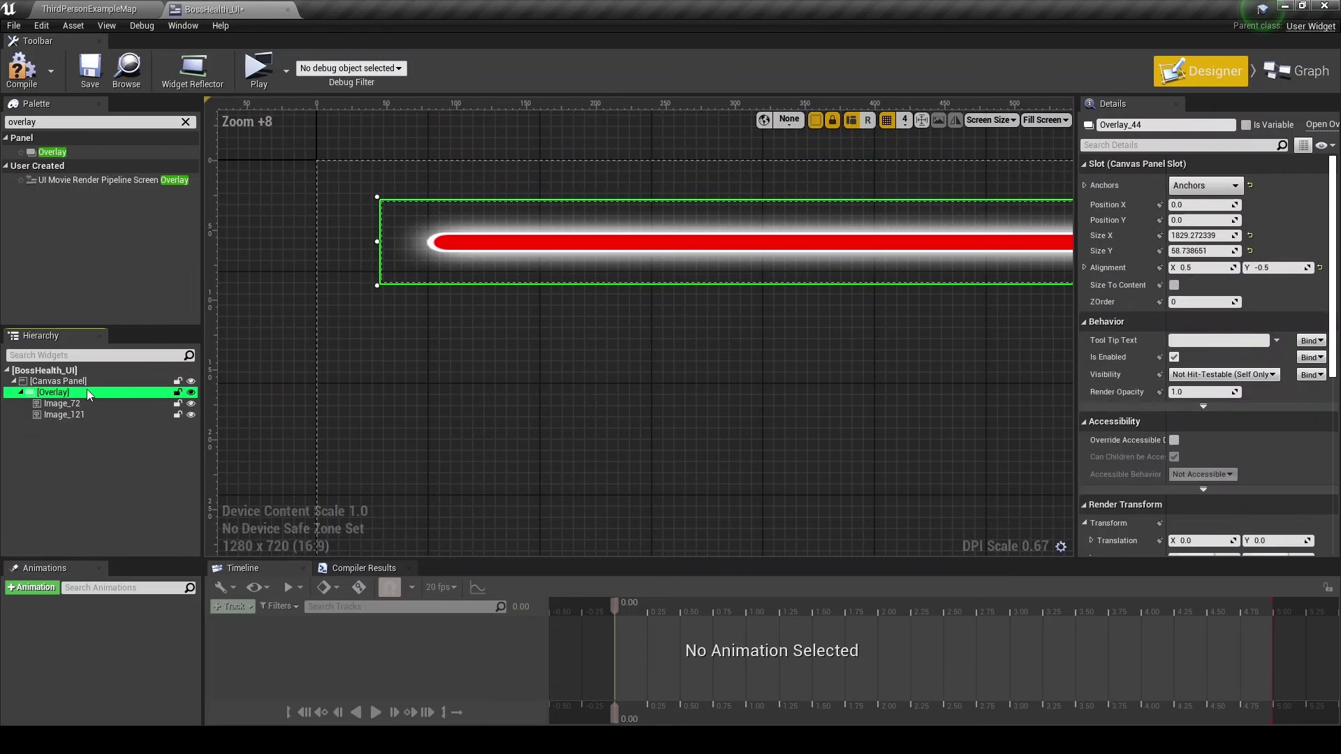
drag(1198, 236, 1146, 235)
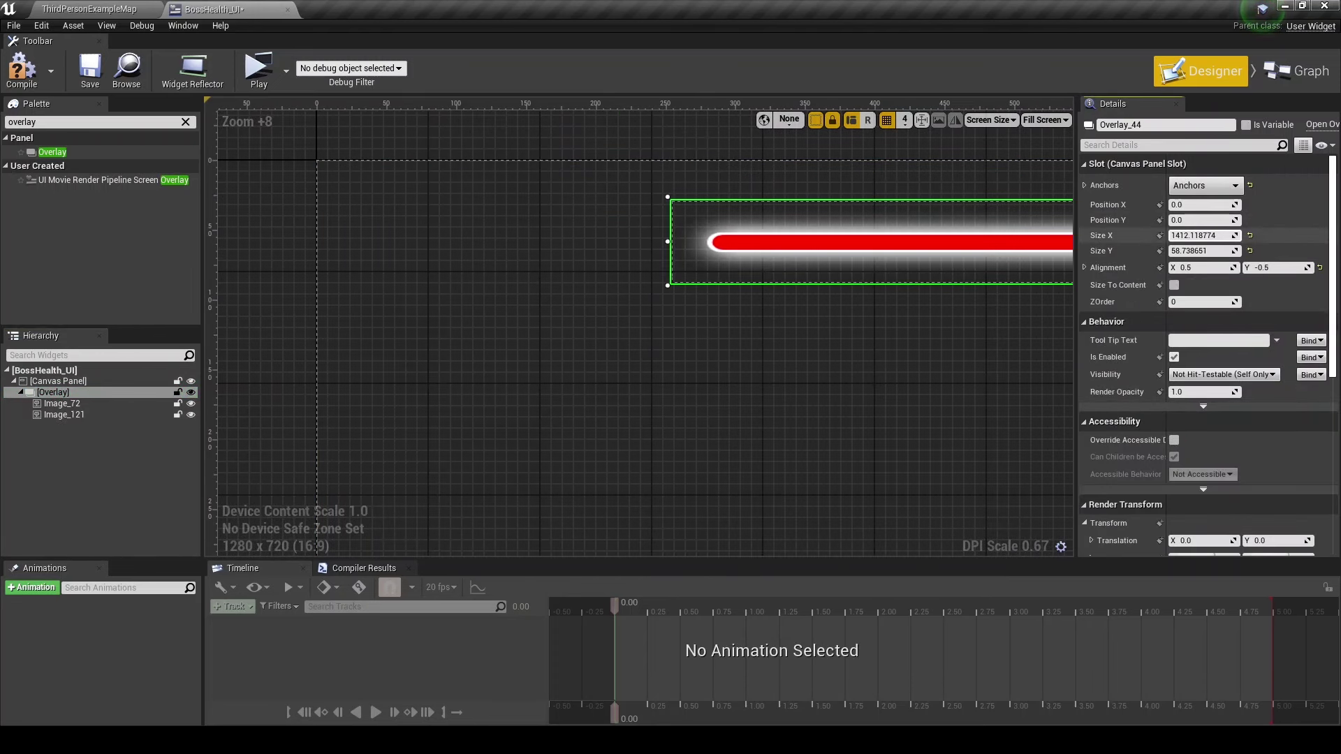
Darken the health bar image's red tint to a value of about 0.255.
scroll(907, 252, down, 5)
scroll(906, 252, down, 6)
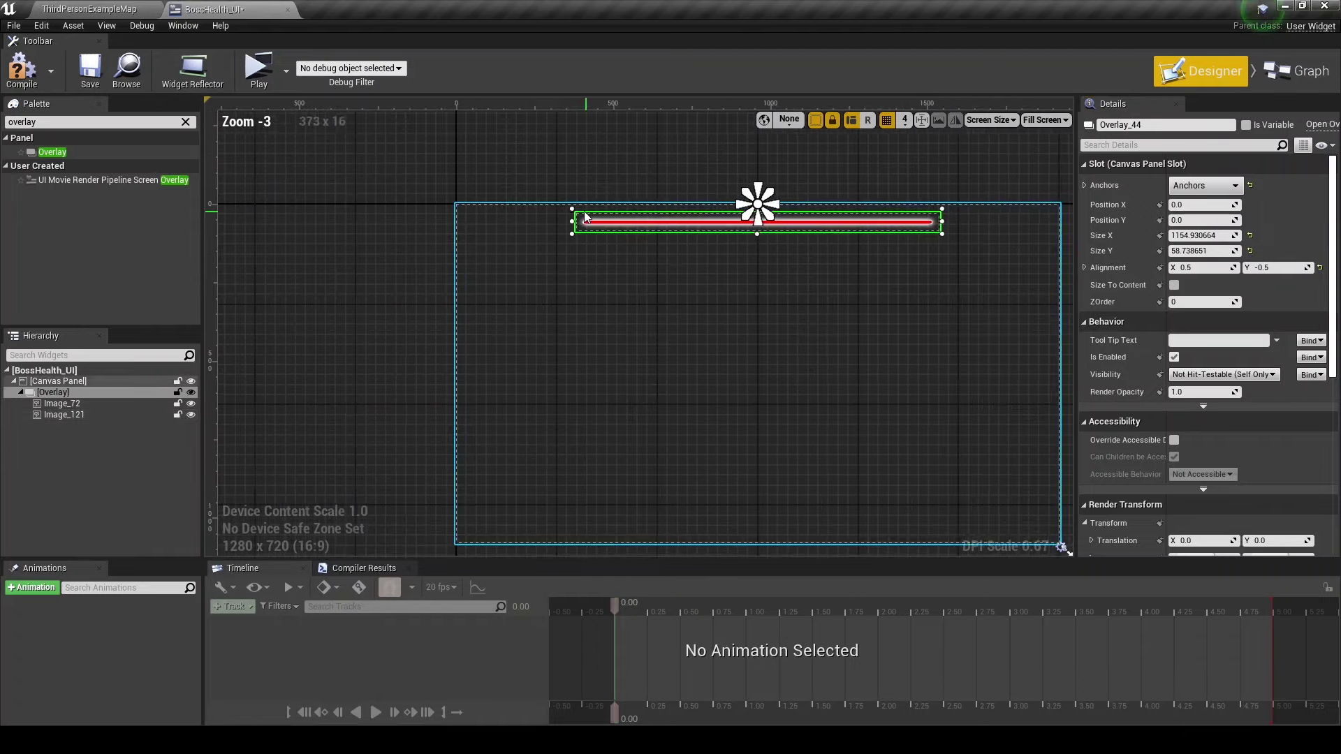
scroll(485, 230, up, 3)
scroll(486, 230, up, 4)
scroll(485, 230, up, 2)
click(486, 227)
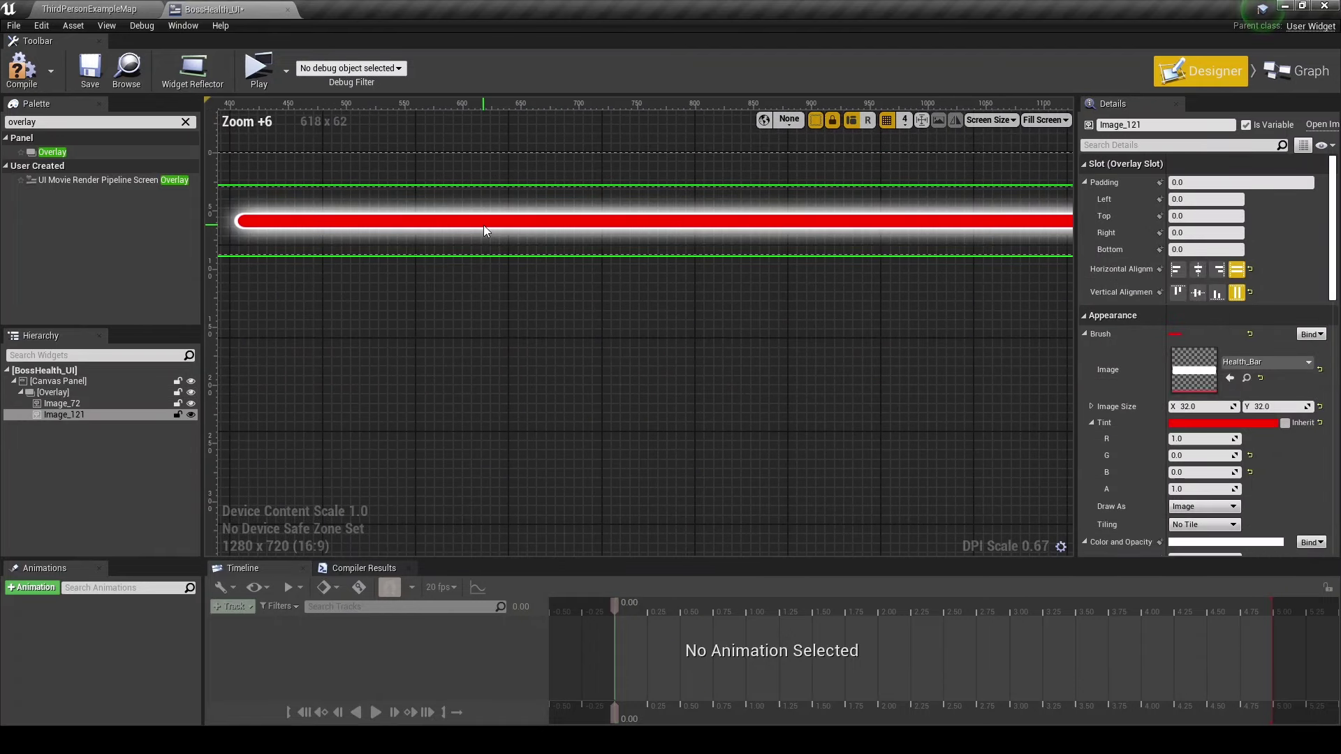
click(1180, 424)
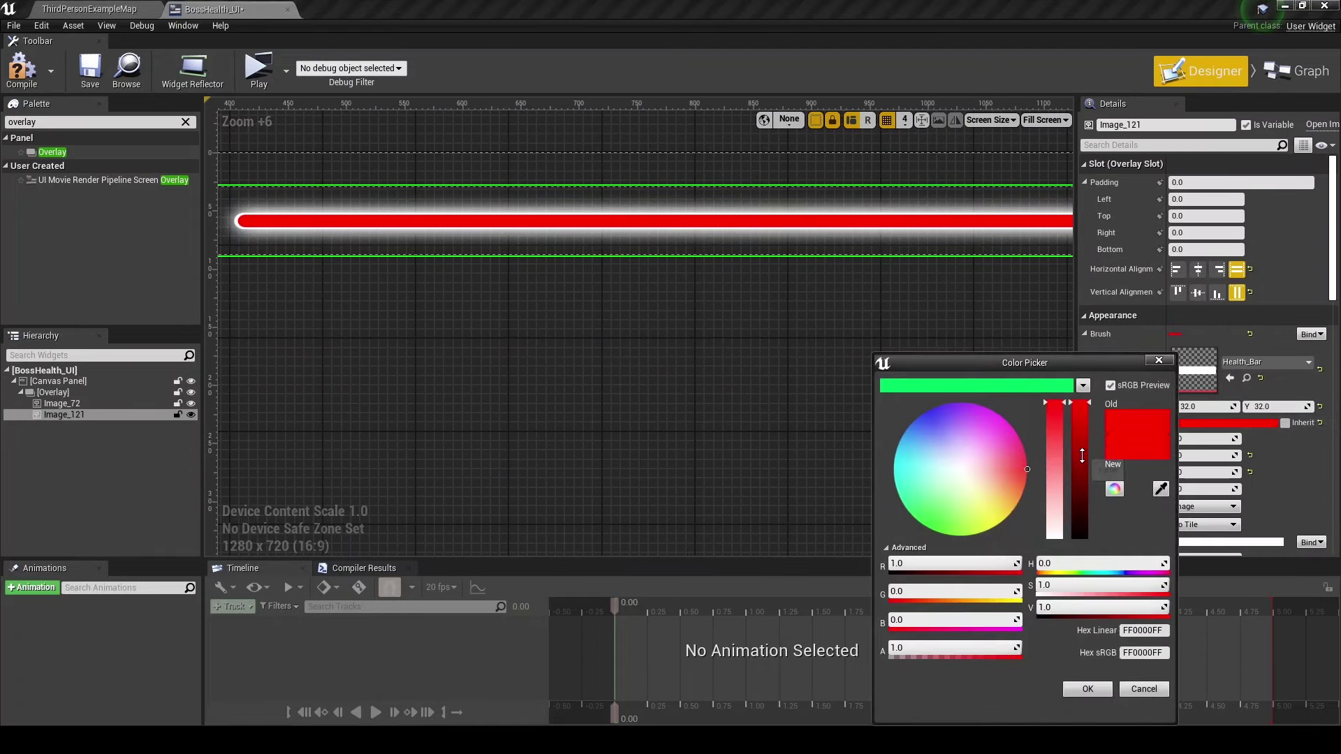
click(1080, 503)
click(1088, 689)
scroll(885, 325, down, 4)
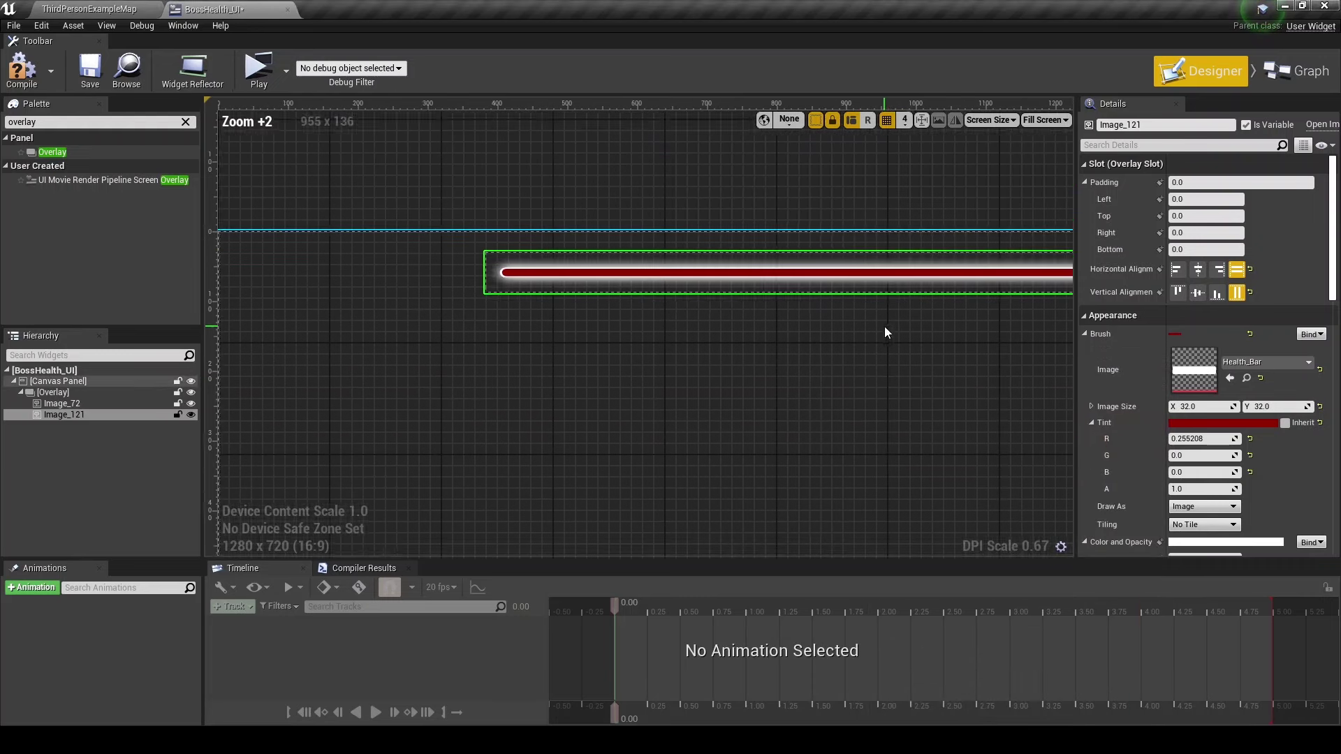
scroll(678, 299, down, 1)
scroll(677, 299, down, 1)
scroll(1180, 489, down, 2)
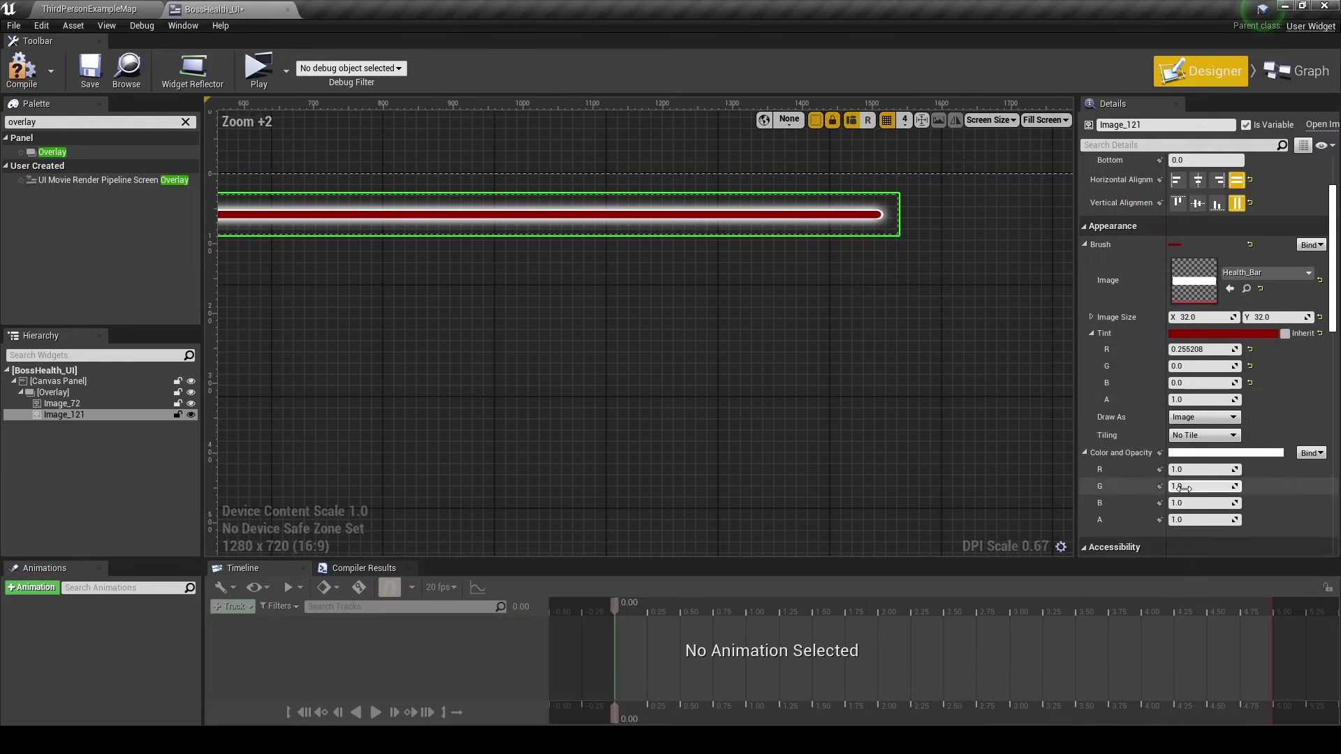
scroll(1181, 489, down, 2)
scroll(1181, 489, down, 2)
scroll(1181, 489, down, 2)
scroll(1190, 489, up, 4)
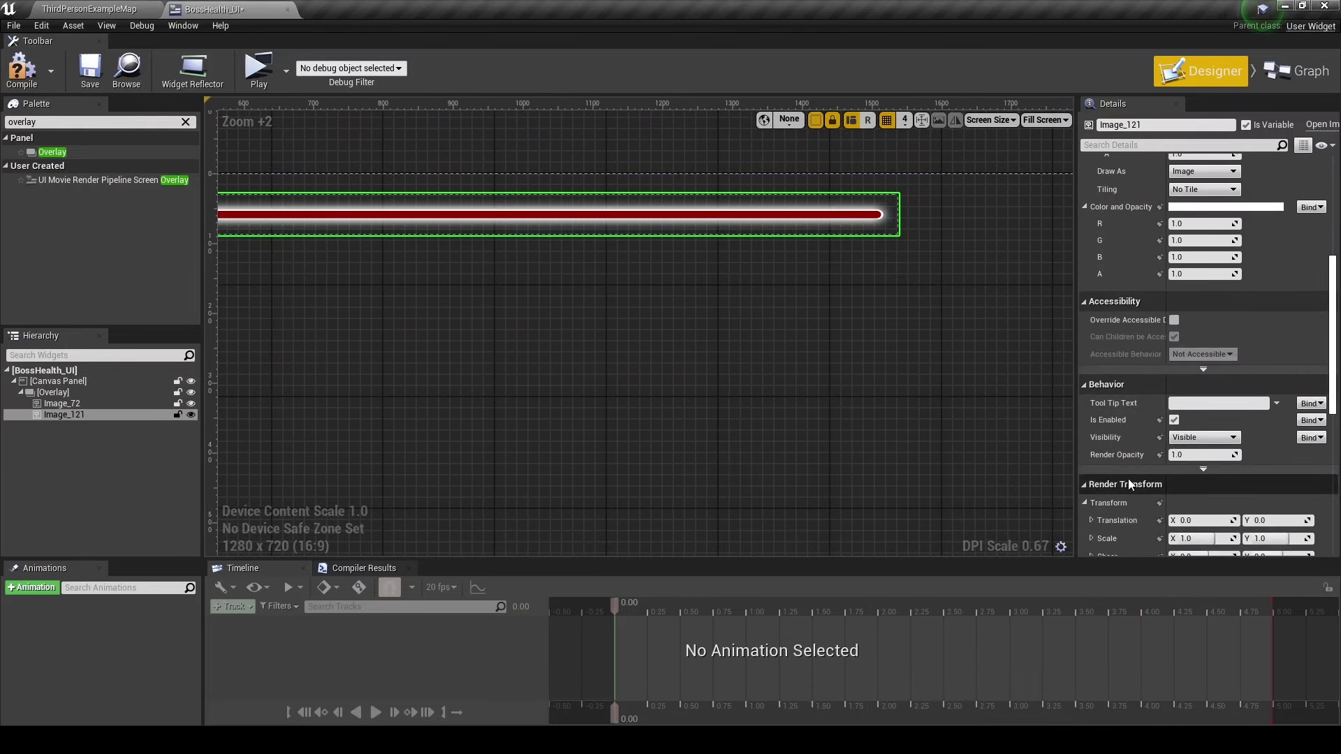
right_drag(534, 349, 766, 413)
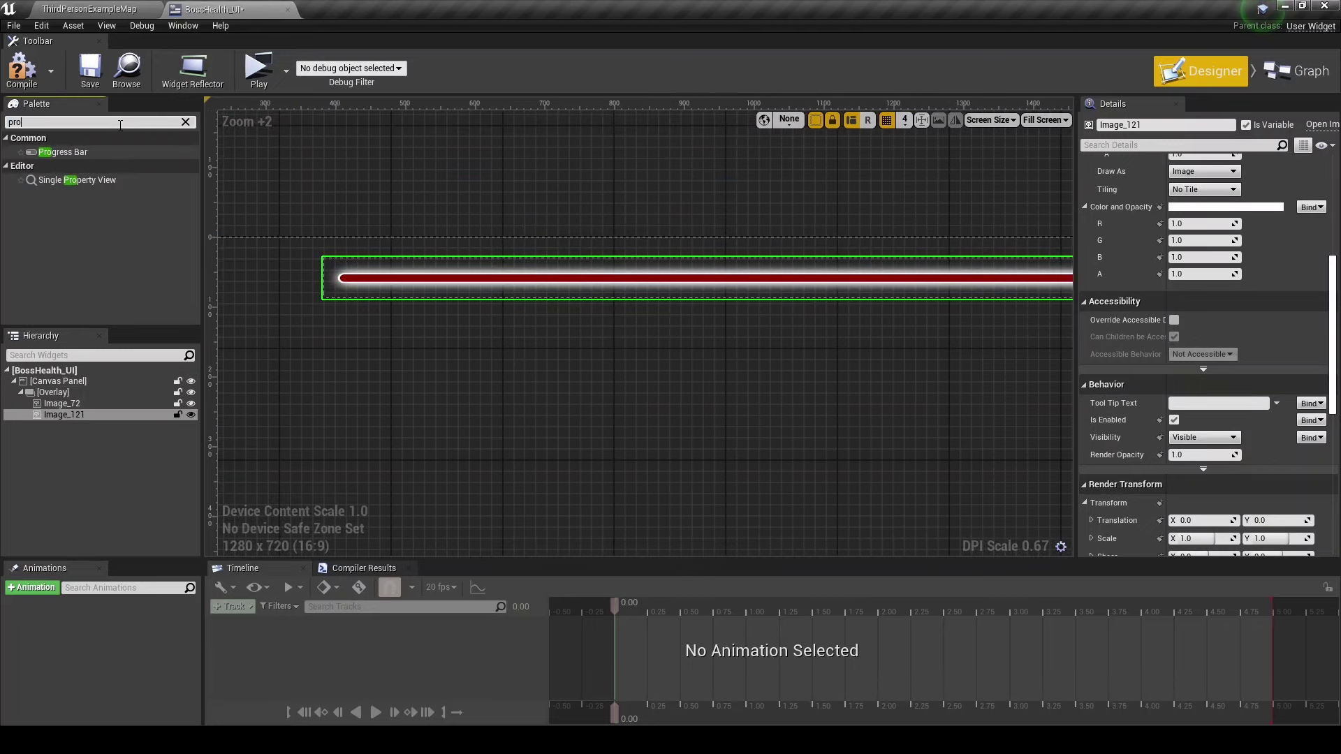
Add a Progress Bar to the Overlay, filling it horizontally and vertically.
drag(79, 417, 77, 418)
click(78, 427)
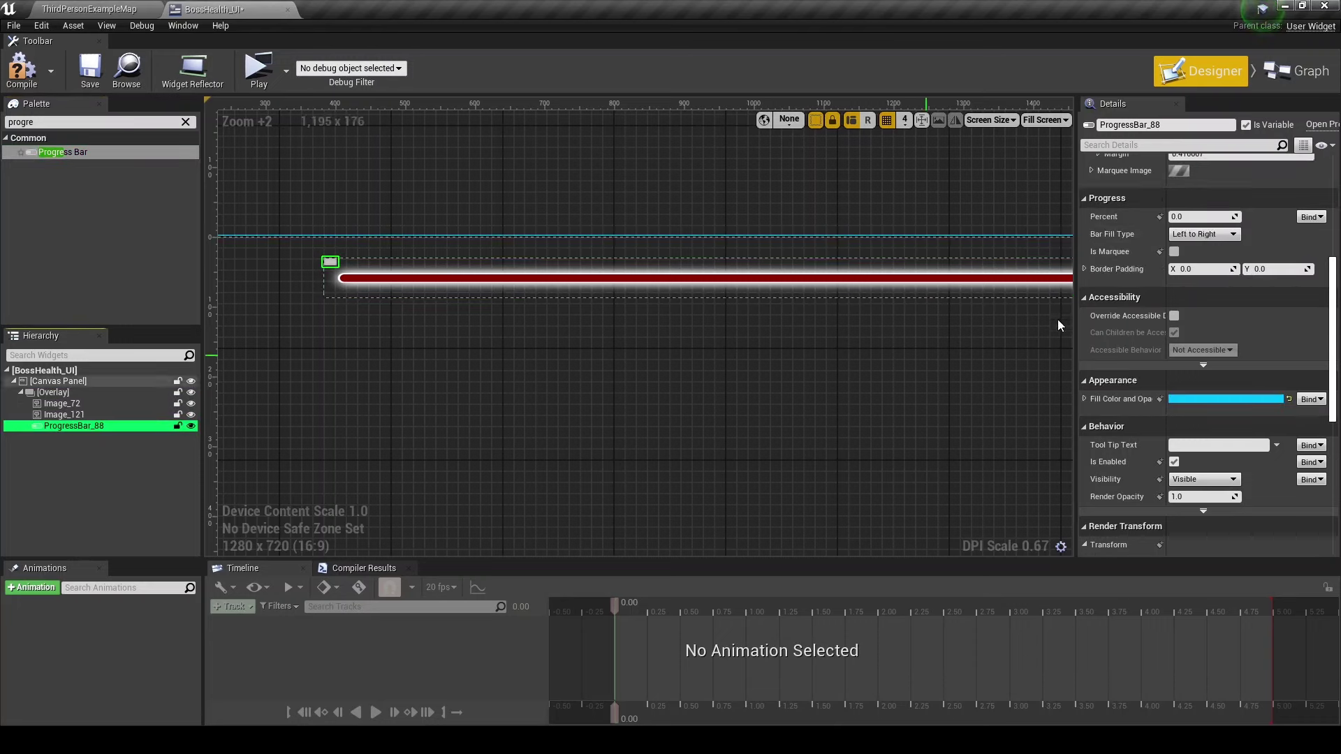
scroll(1237, 209, up, 3)
scroll(1237, 194, up, 3)
scroll(1237, 196, up, 2)
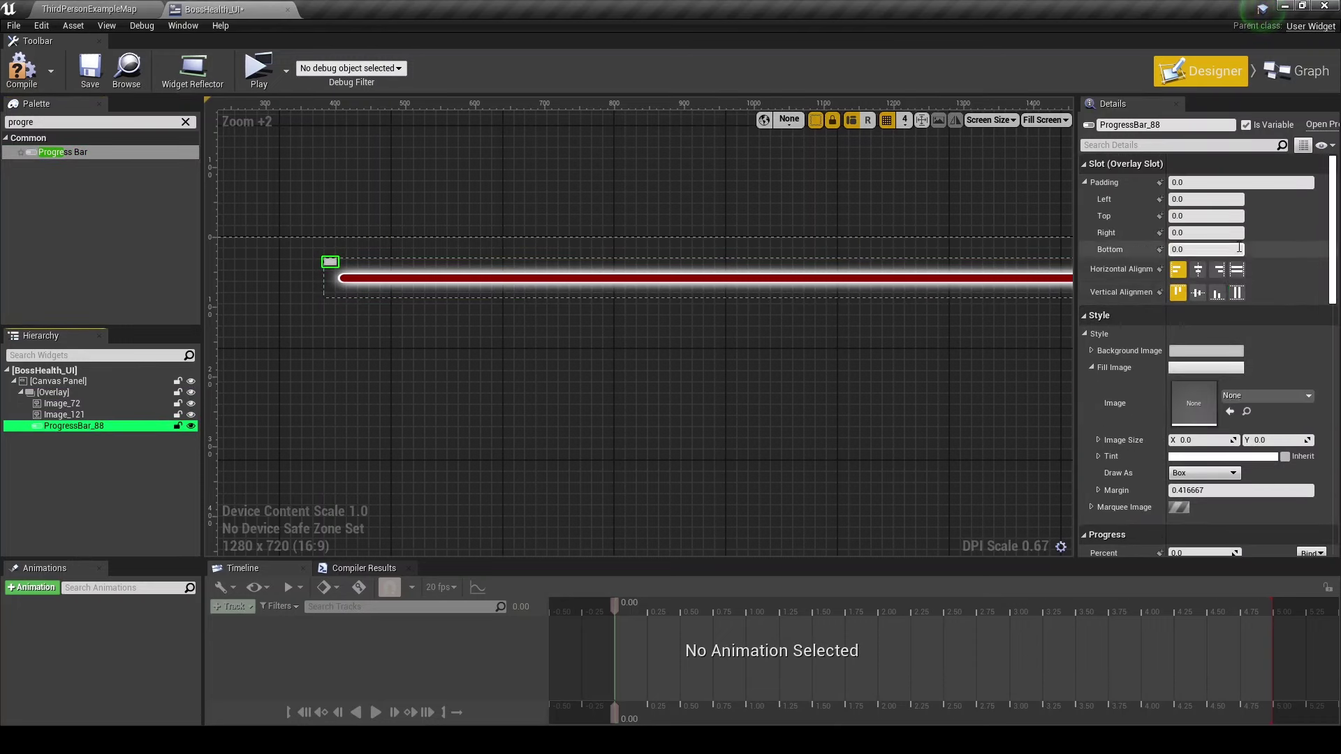
click(1237, 269)
click(1236, 292)
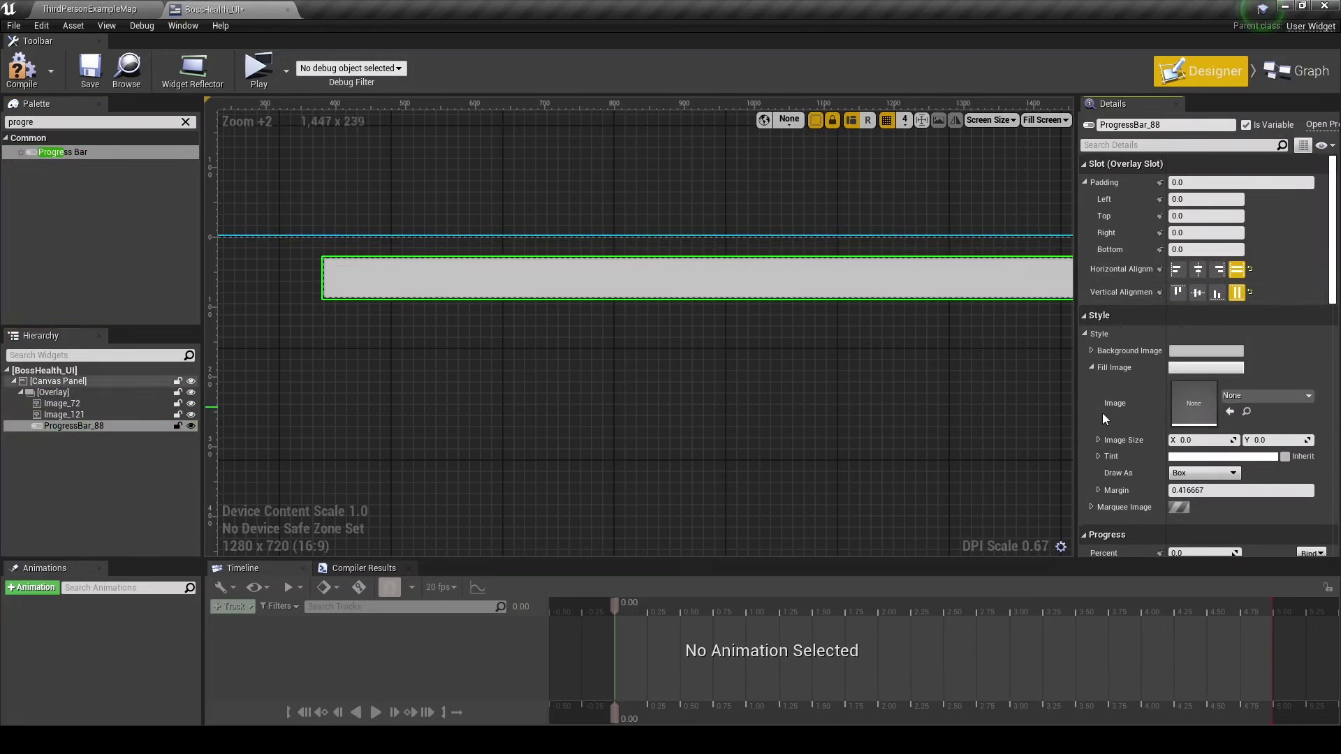
Use the Health_Bar texture as the progress bar's fill and background images, then select Image_121.
click(64, 414)
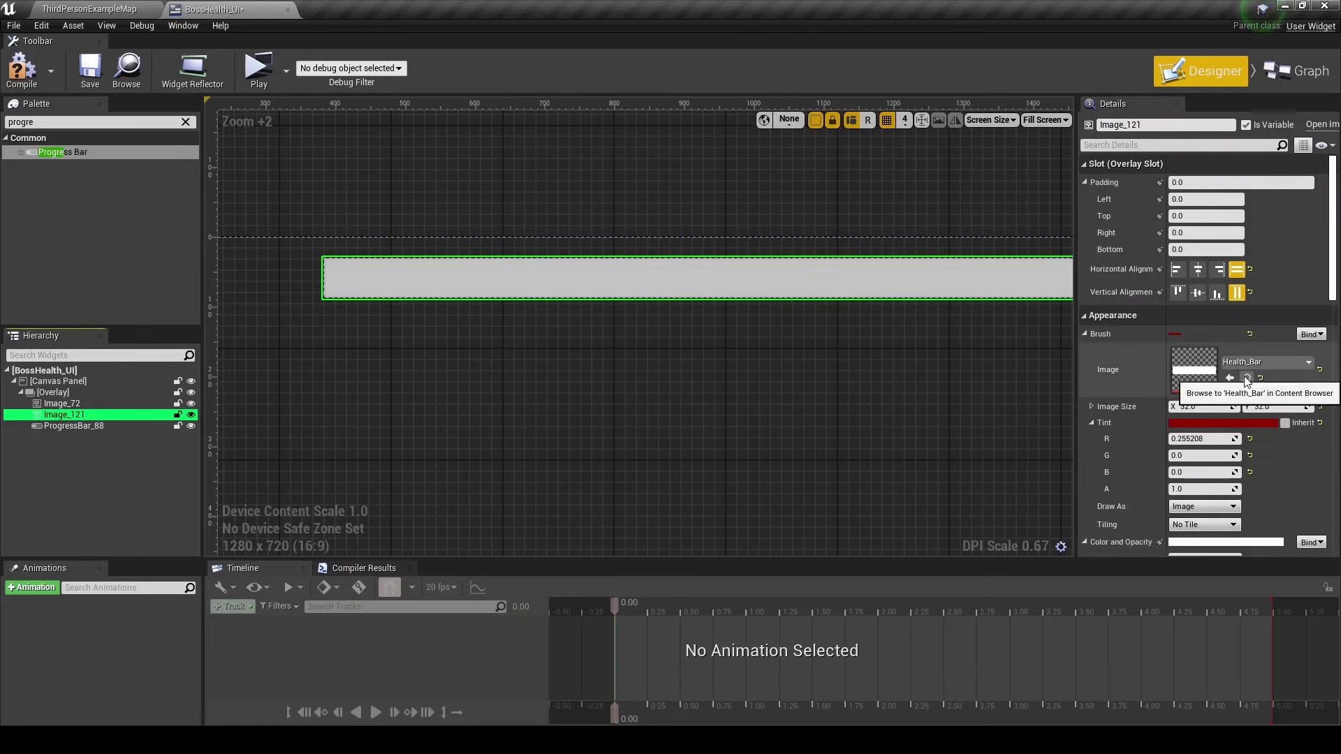
click(1247, 378)
click(213, 9)
click(854, 291)
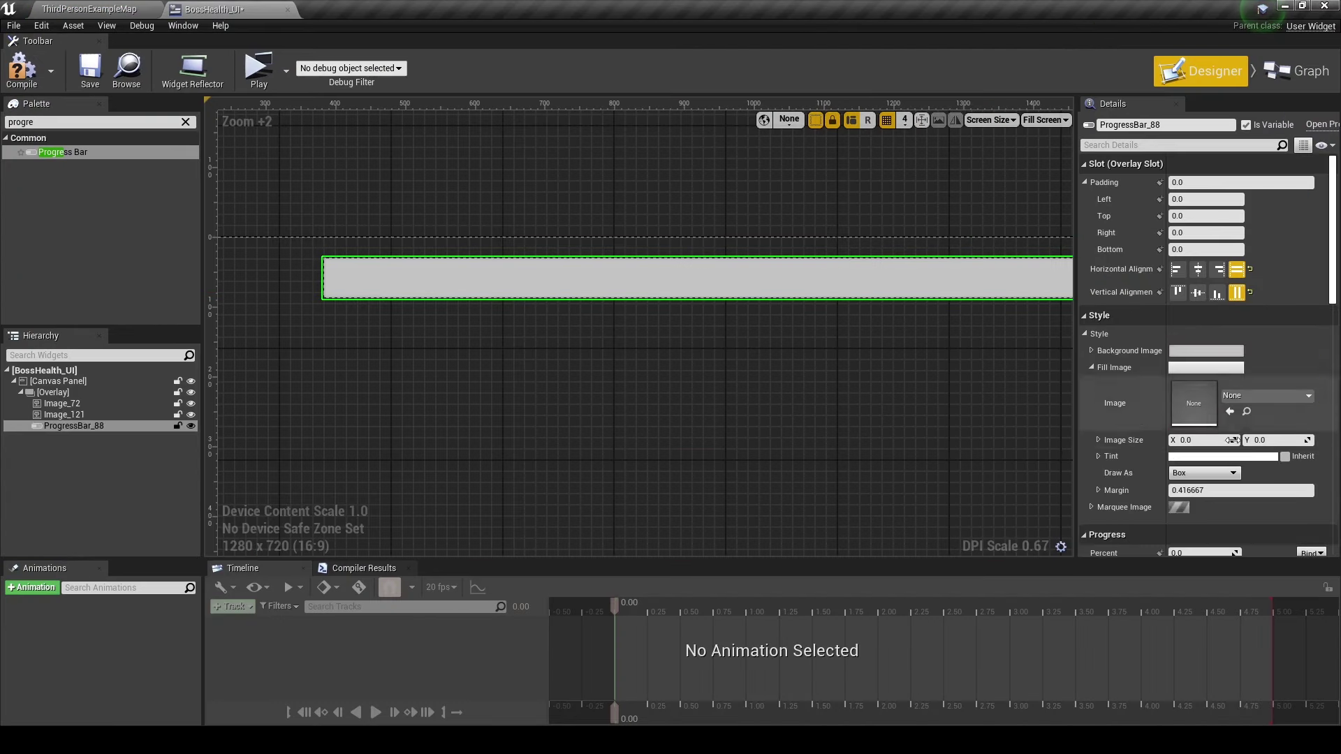
click(1230, 414)
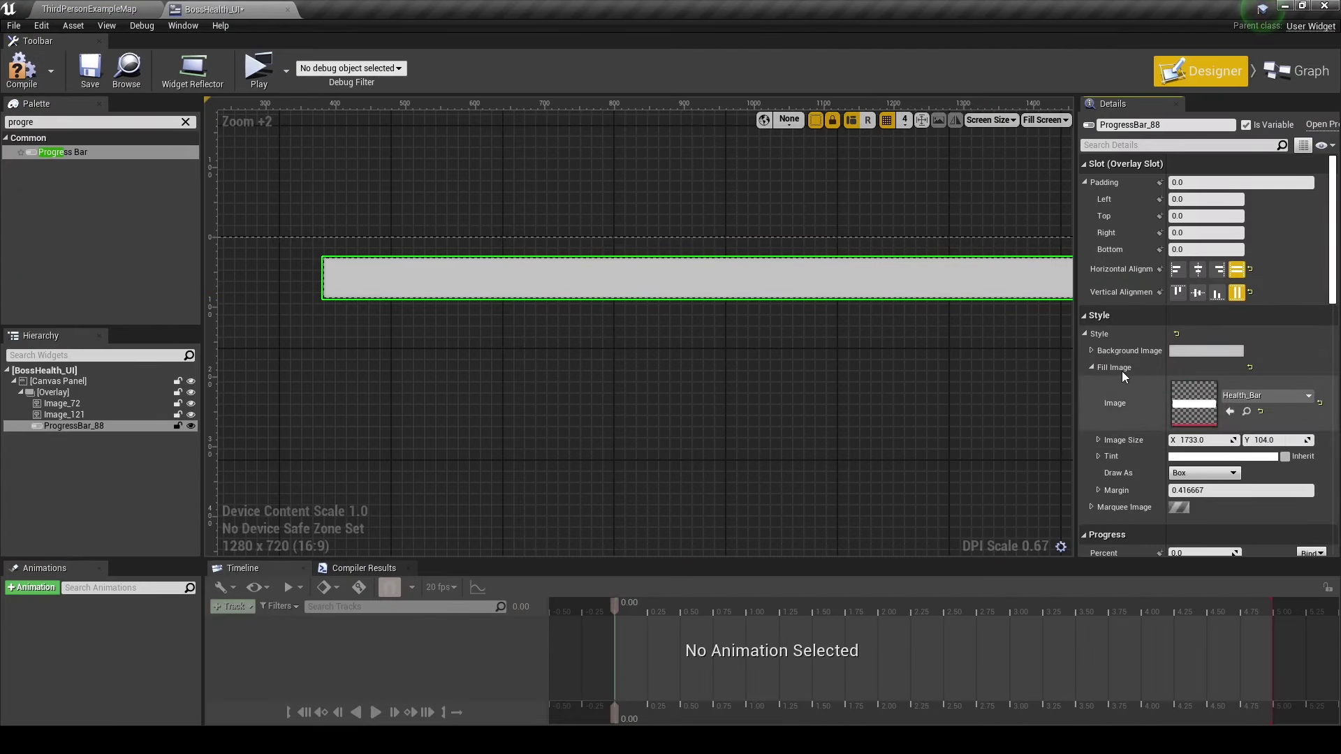
click(1092, 350)
click(1231, 396)
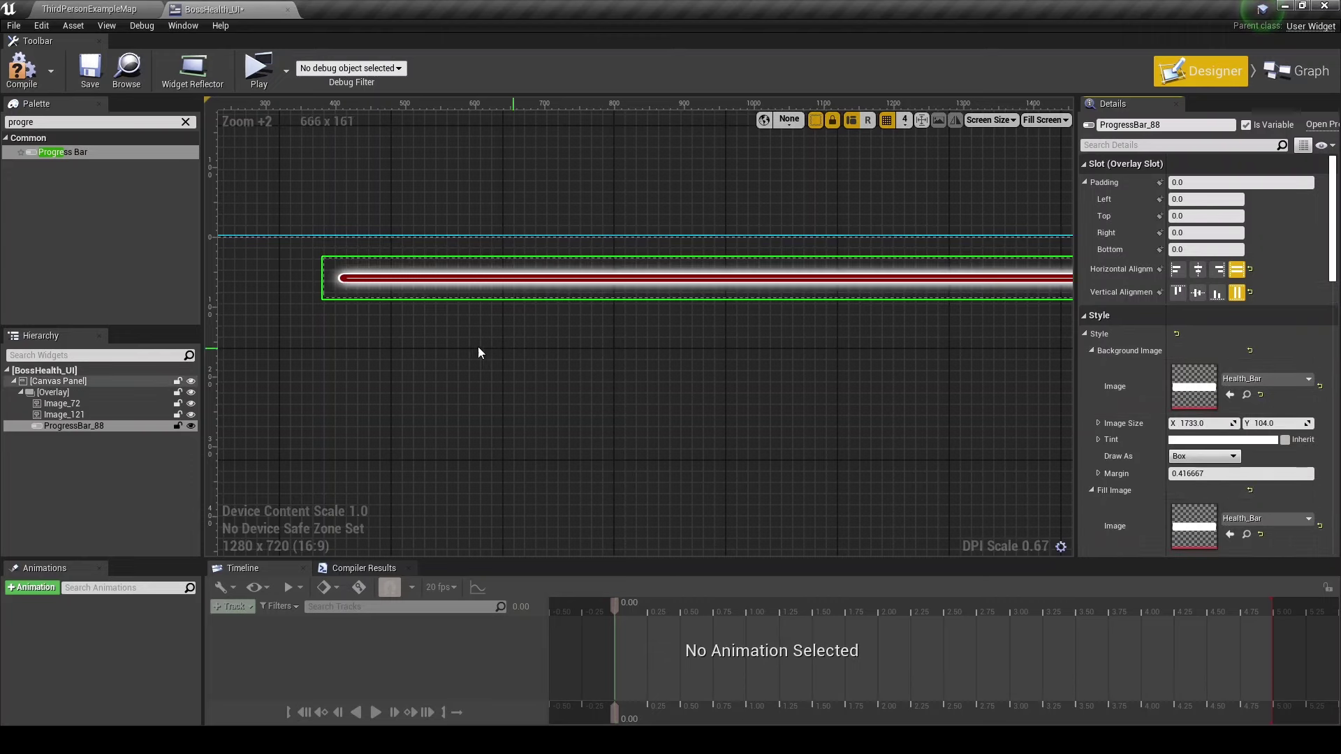
click(104, 414)
Delete the Image_121 layer and tint the progress bar's fill image red.
key(Delete)
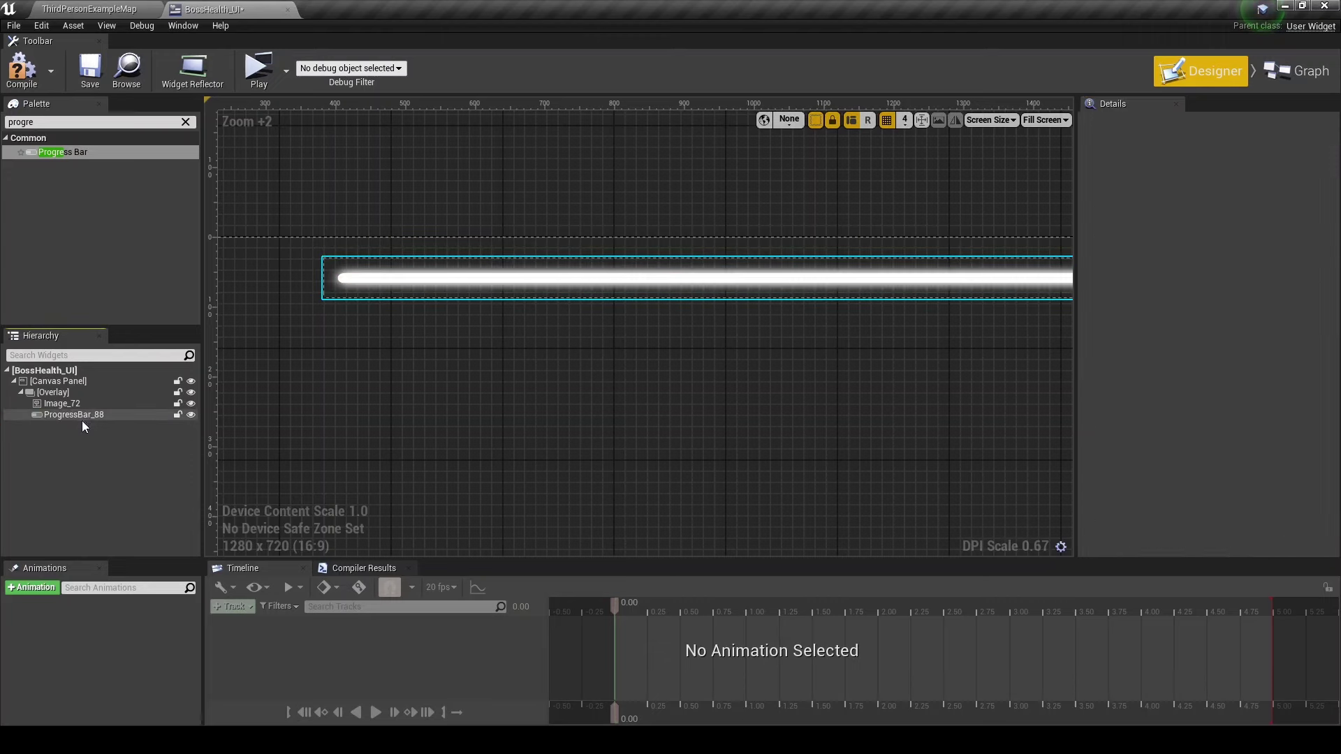
click(141, 413)
scroll(1199, 467, down, 4)
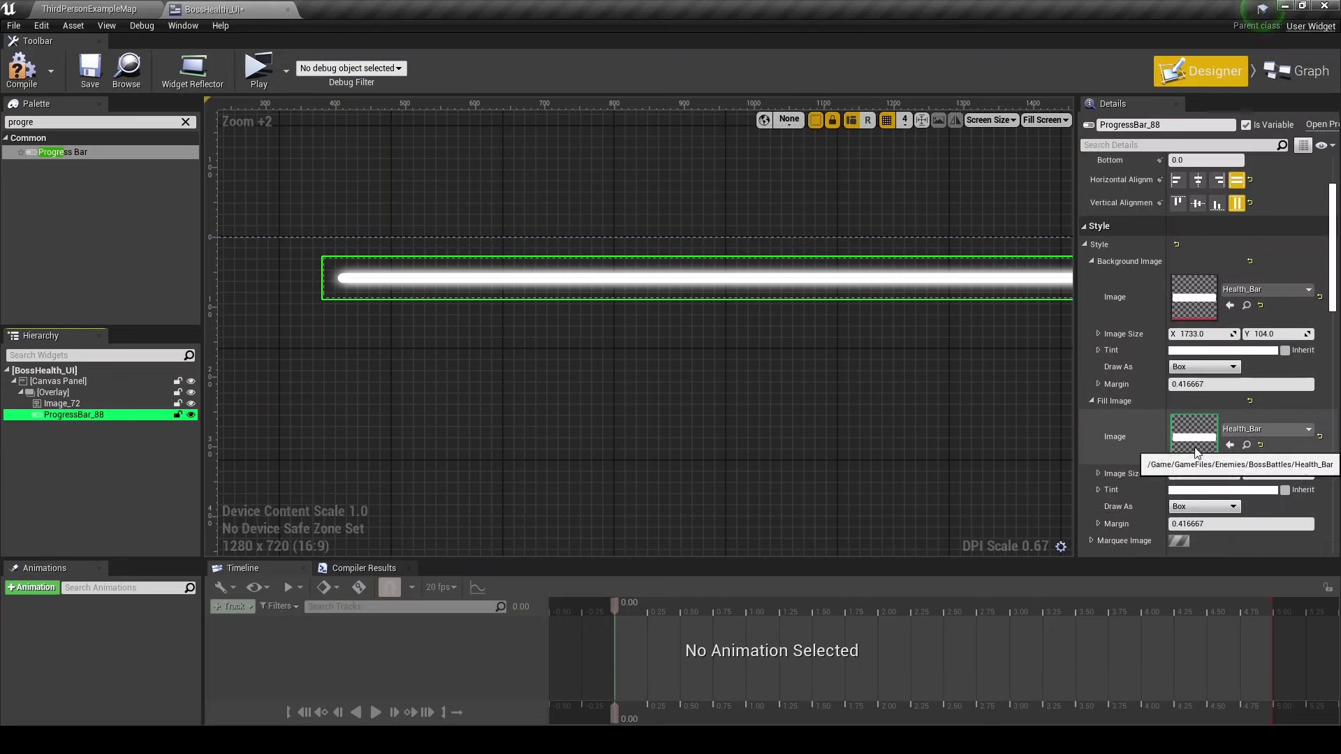
click(1193, 474)
drag(1080, 465, 1086, 416)
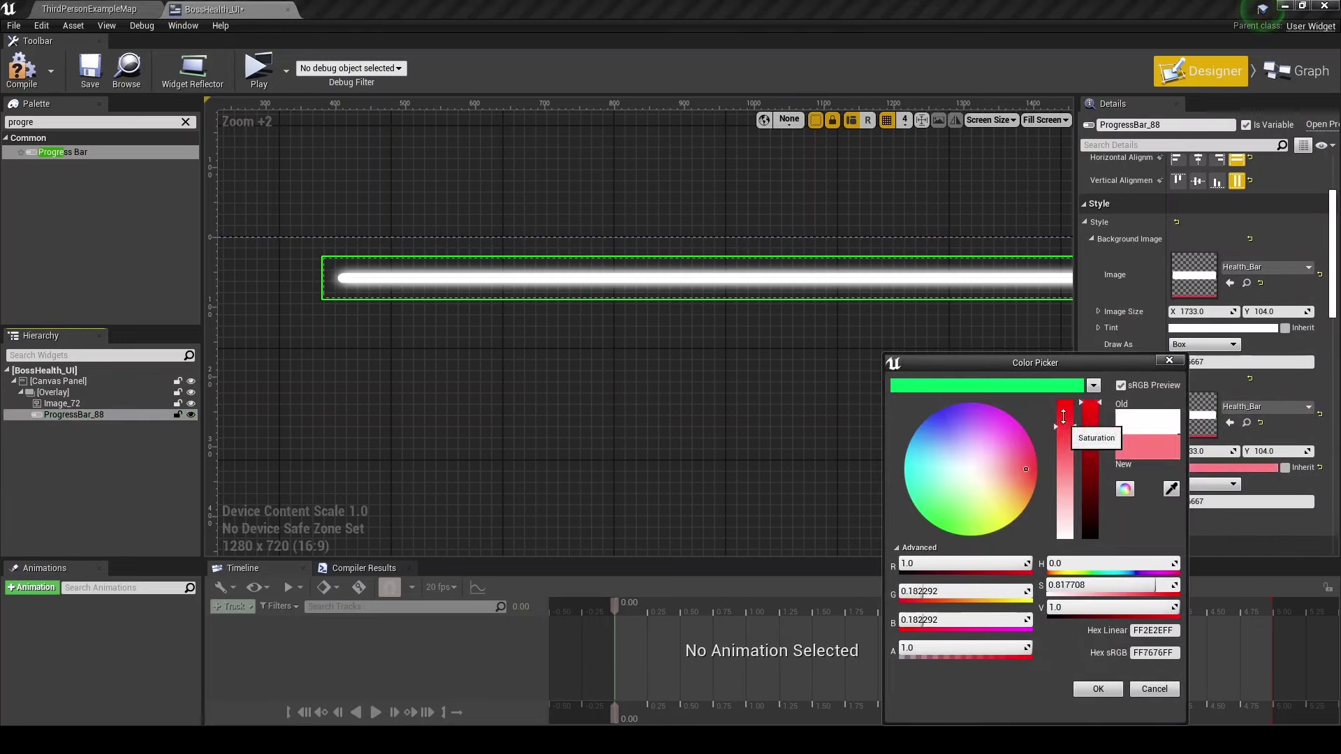
click(1087, 694)
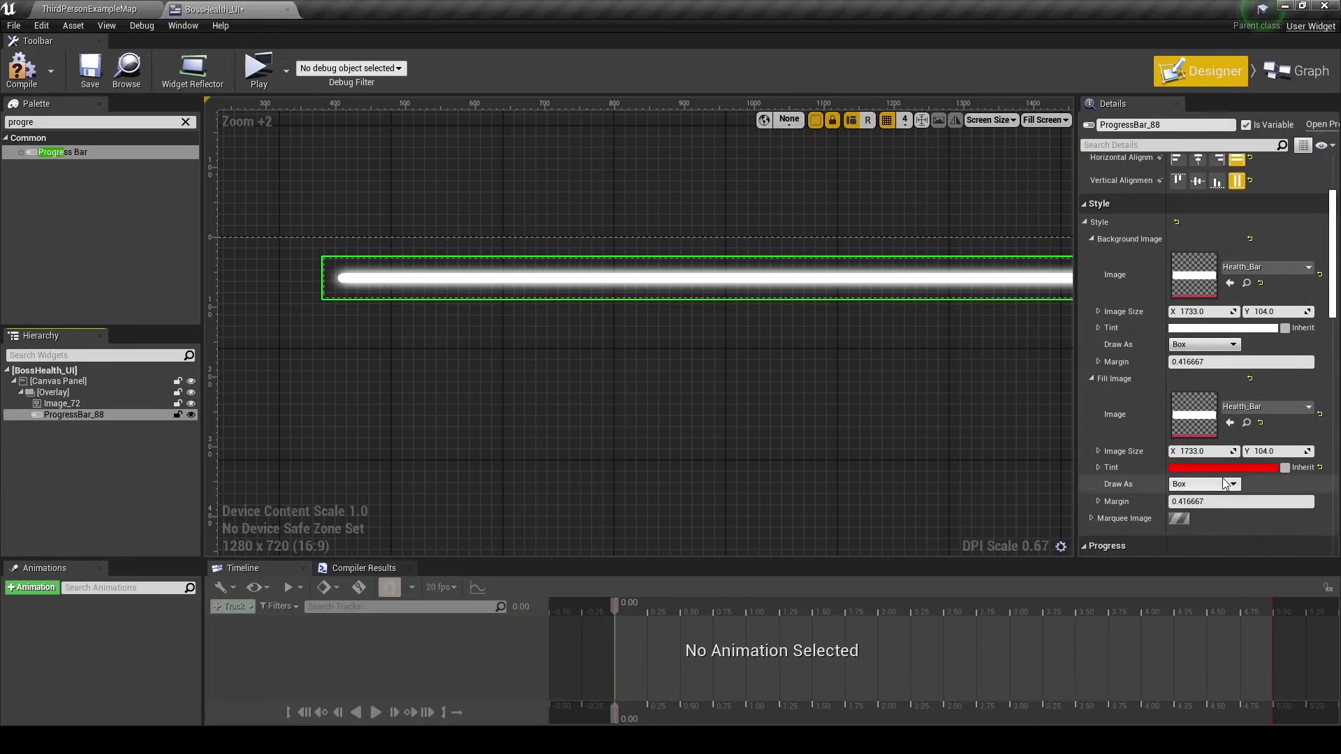
Set both the Background and Fill Image of the progress bar to draw as Image.
click(1203, 345)
click(1180, 384)
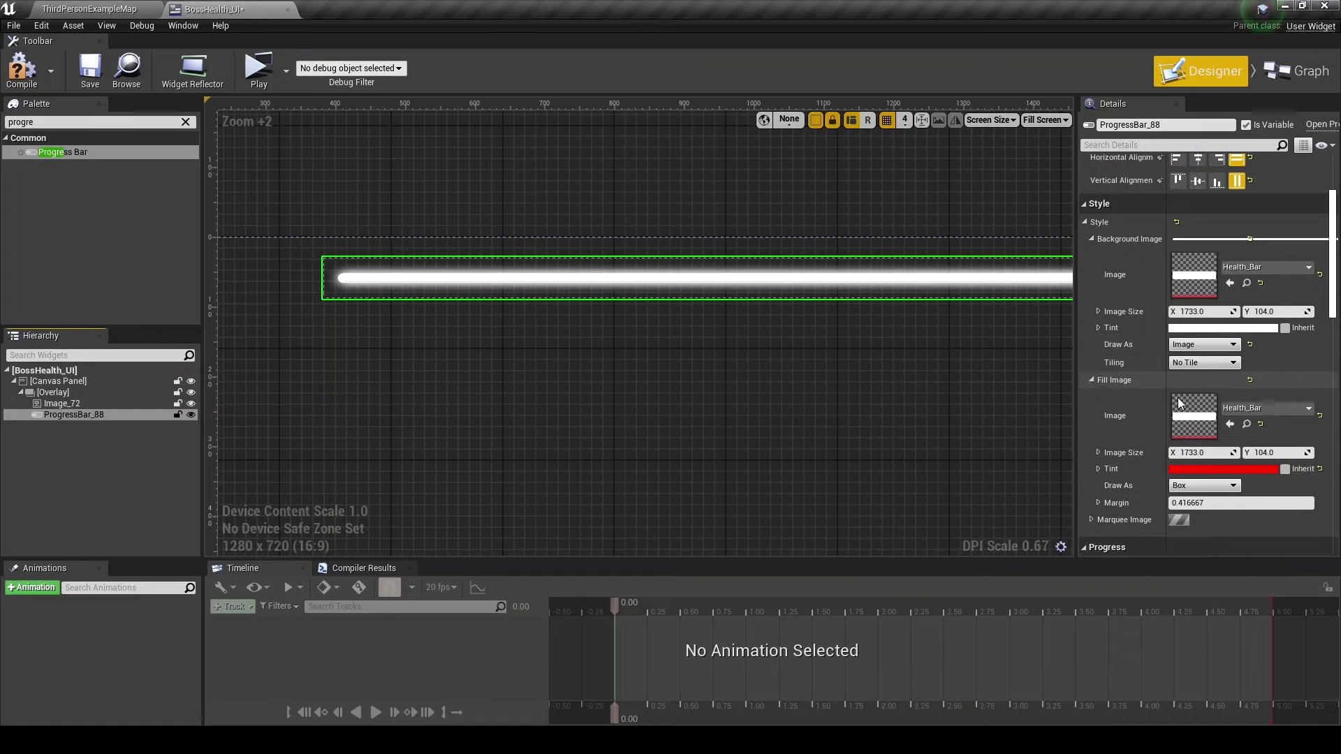
click(1181, 525)
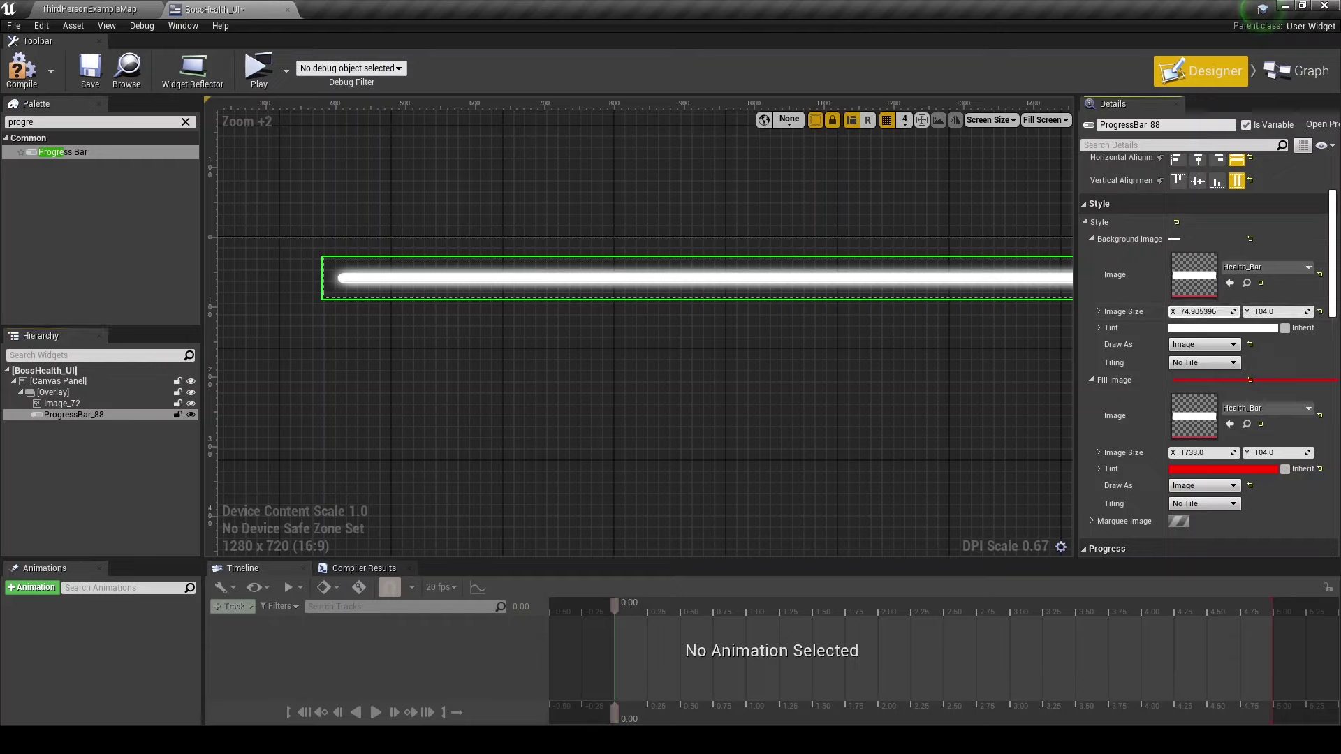
key(ctrl+z)
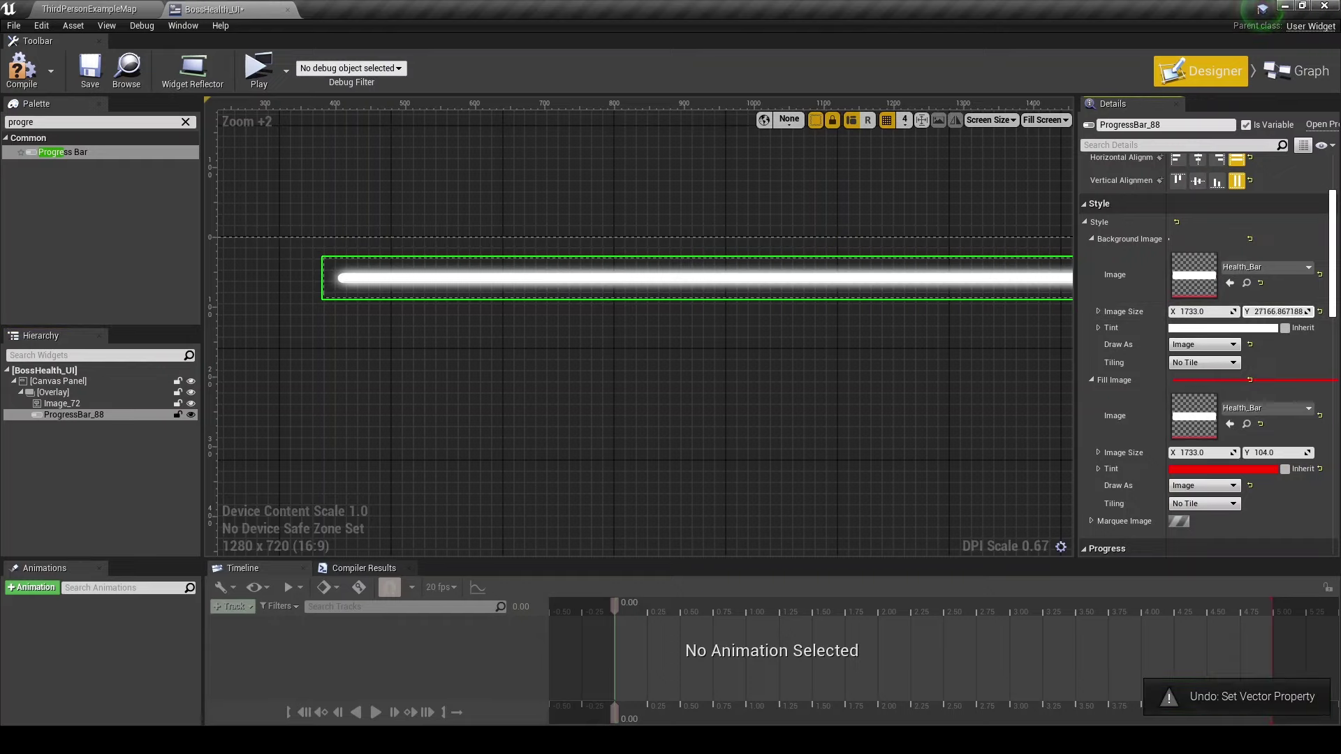
scroll(1206, 370, down, 3)
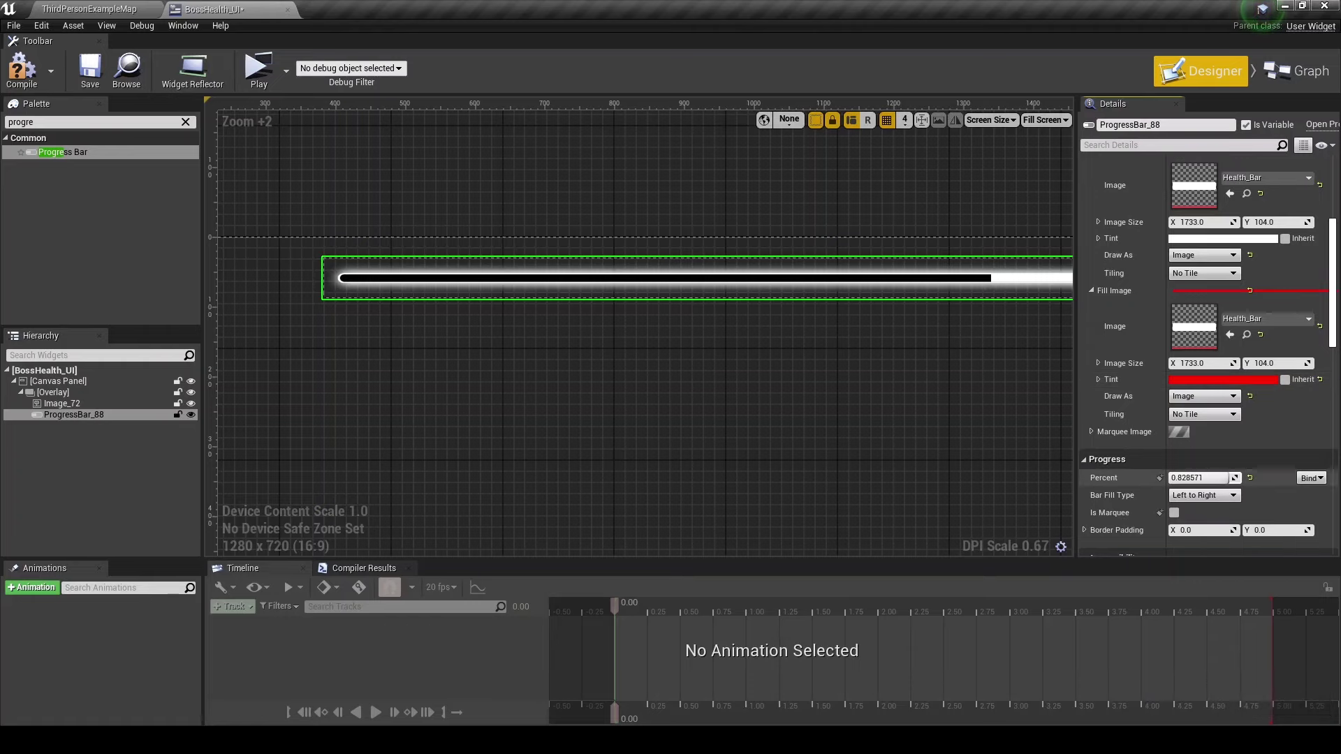
drag(1198, 478, 1216, 478)
right_drag(1017, 421, 836, 422)
scroll(1228, 453, down, 3)
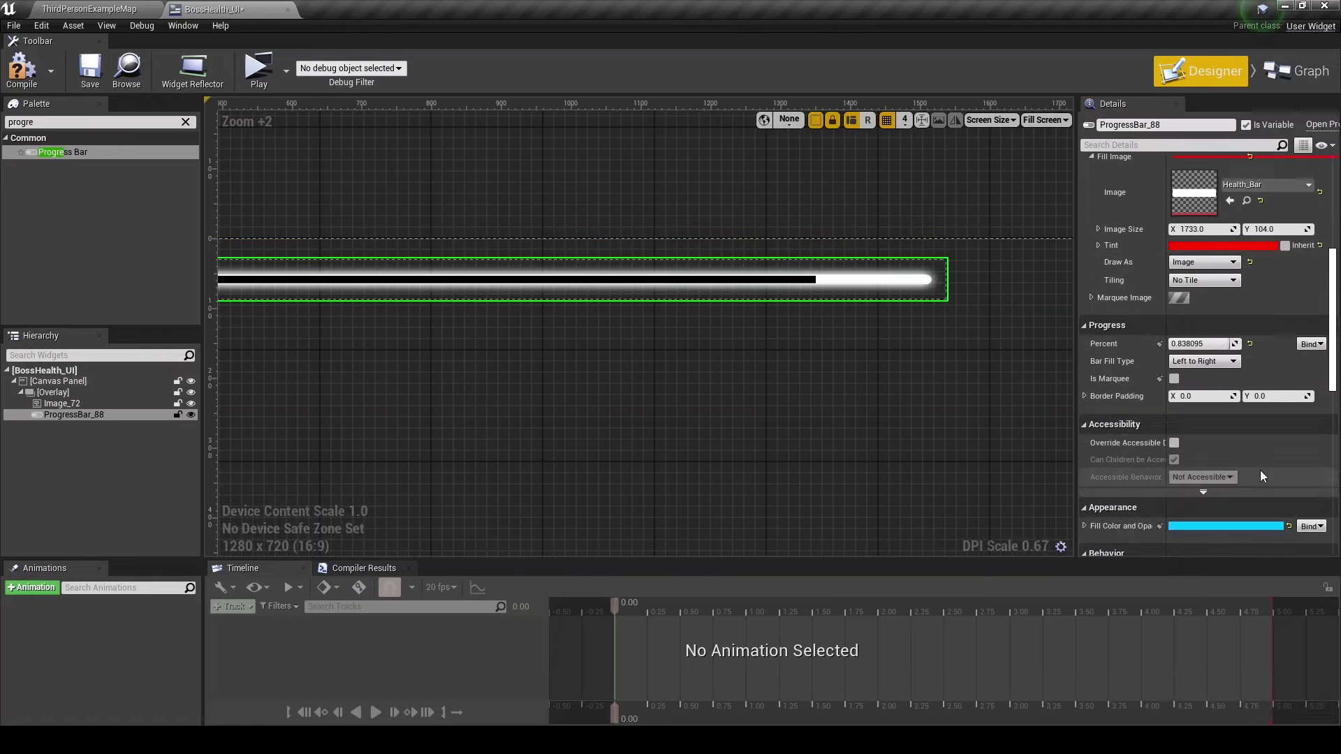
scroll(1247, 469, down, 2)
Reset the fill tint to white, make Fill Color dark red (B40014), and adjust Percent to preview.
click(1207, 458)
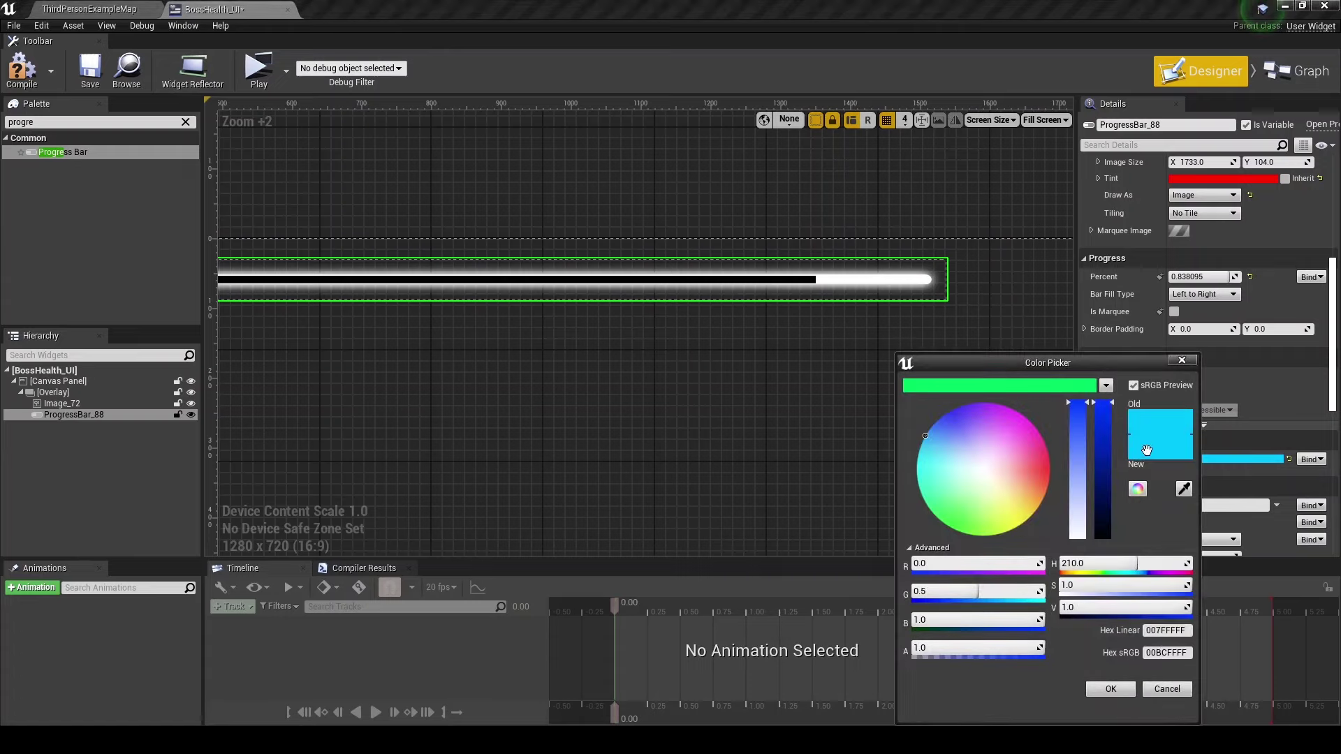
click(1167, 695)
scroll(1192, 313, up, 1)
scroll(1197, 288, up, 2)
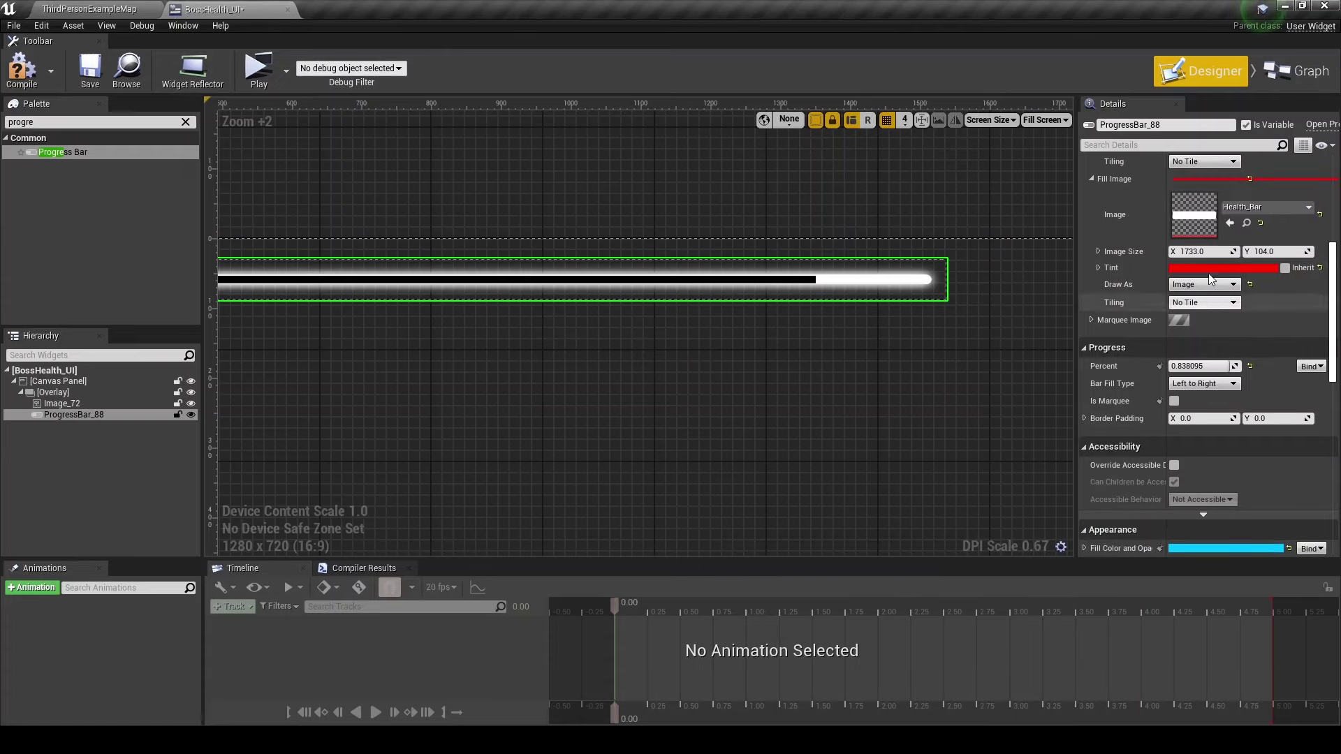
click(1320, 268)
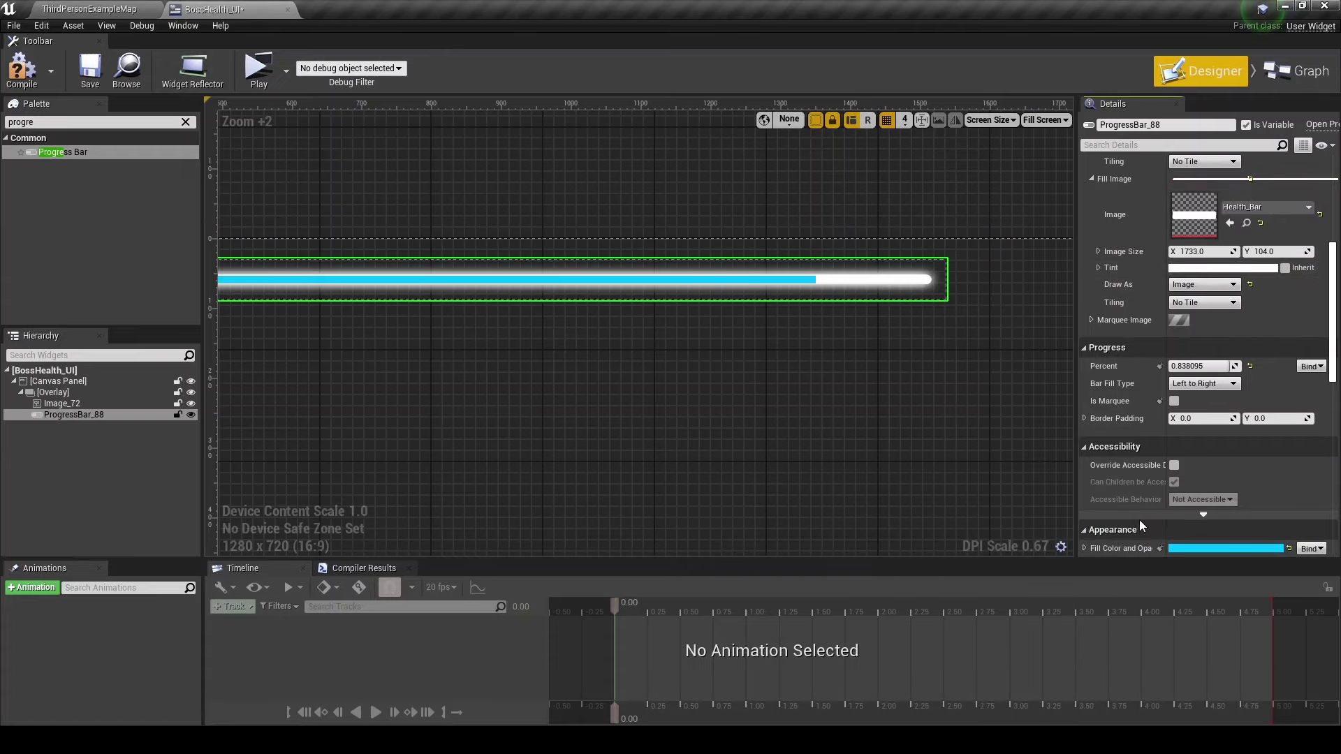
click(1175, 549)
click(1040, 468)
drag(1081, 467, 1081, 488)
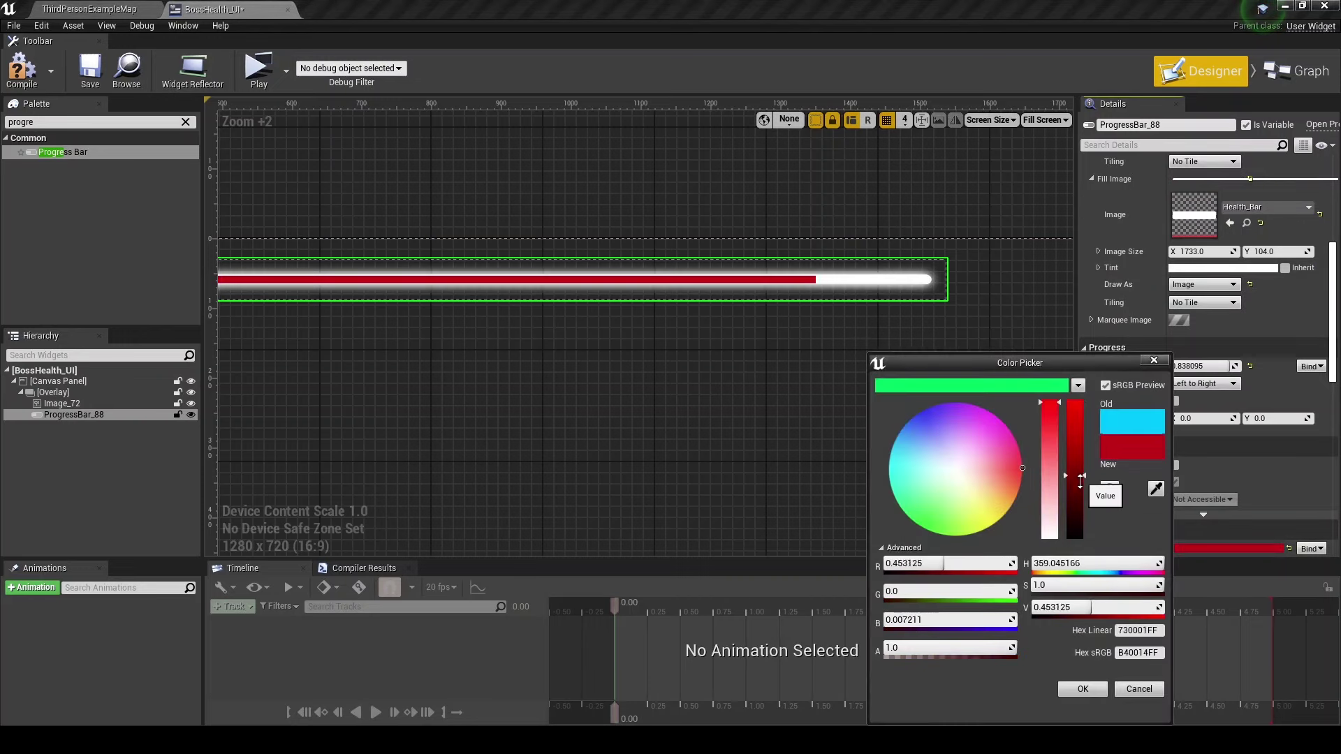
click(1083, 689)
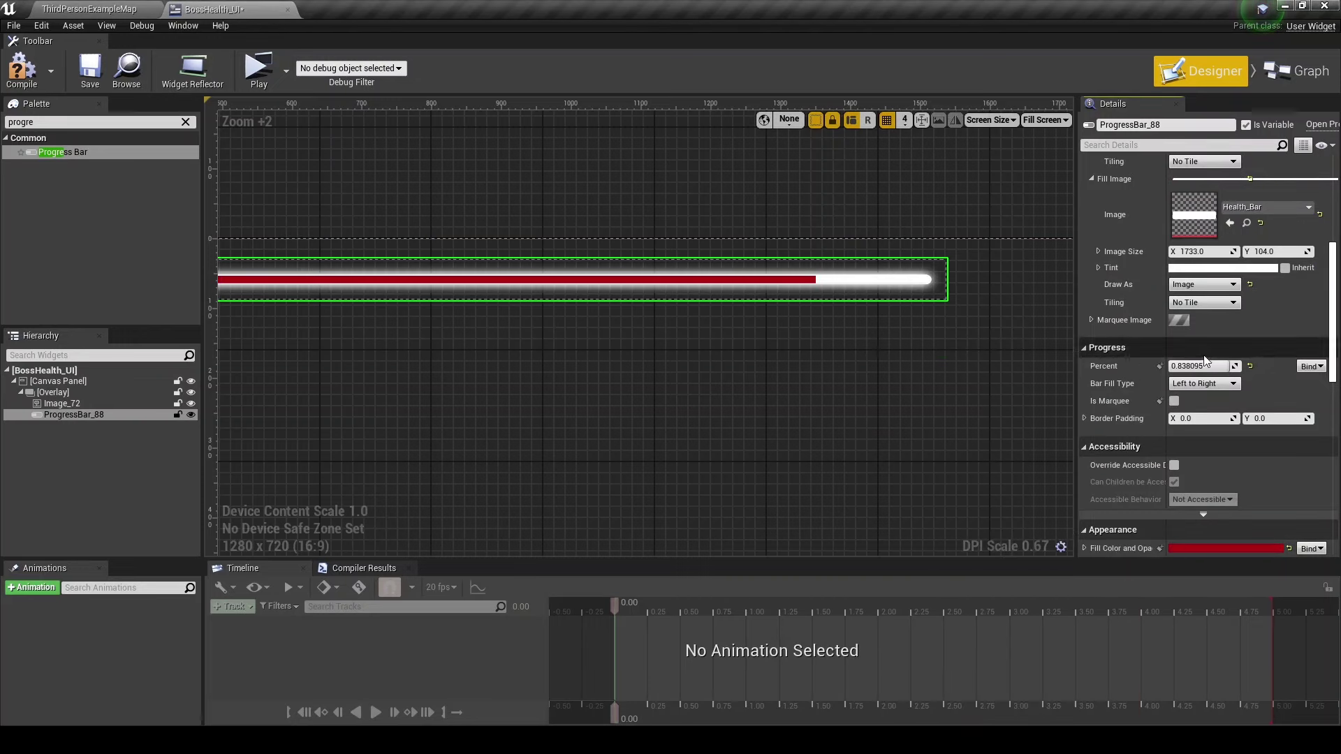
drag(1202, 366, 1258, 366)
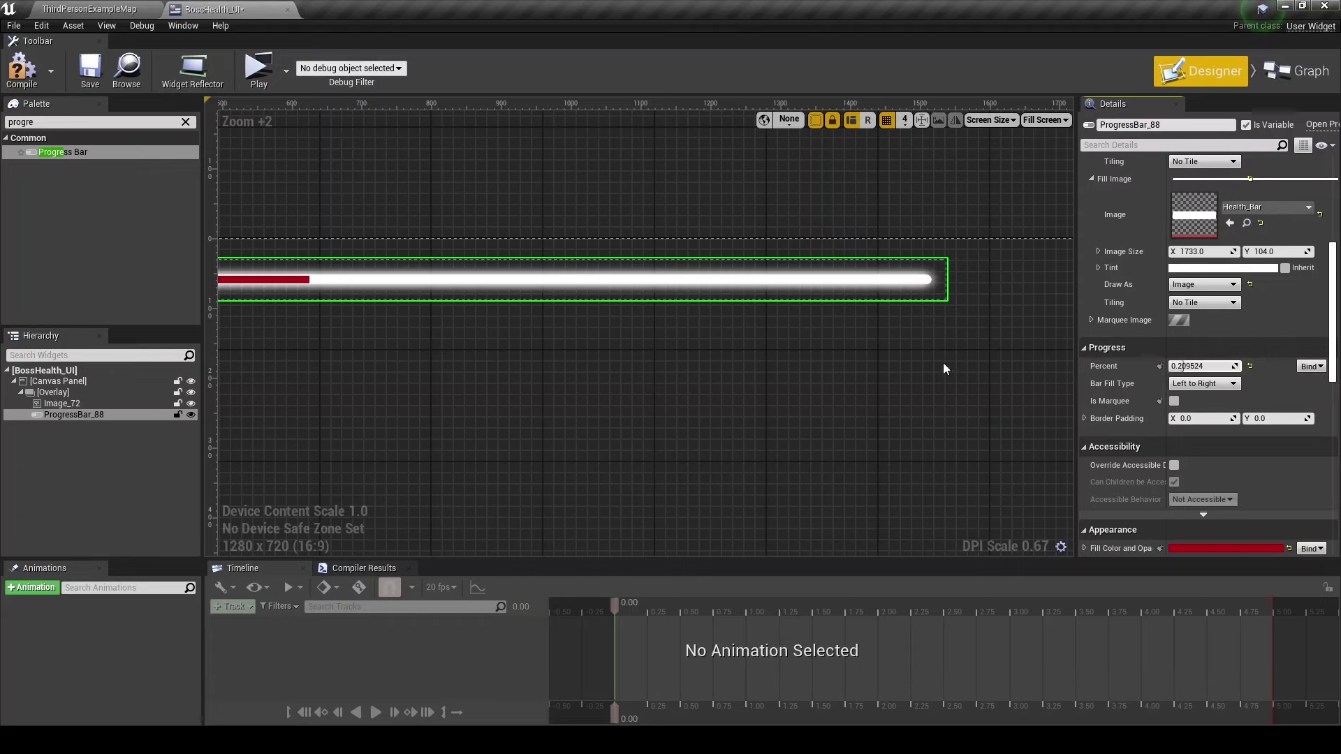
Preview a partly empty health bar by lowering Percent, then compile BossHealth_UI.
mouse_move(1201, 366)
mouse_down()
mouse_move(1167, 364)
mouse_move(1257, 367)
mouse_up()
scroll(766, 295, down, 5)
scroll(766, 294, down, 2)
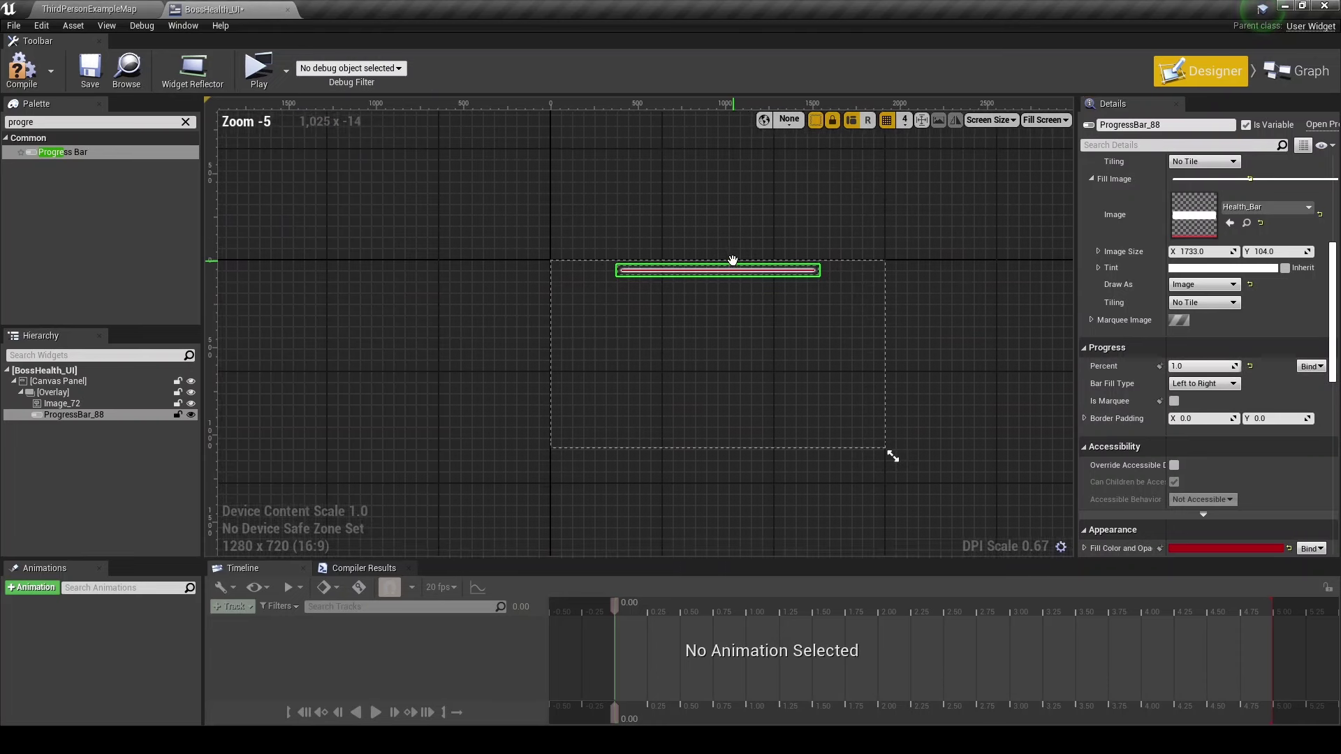
click(778, 276)
scroll(860, 256, up, 1)
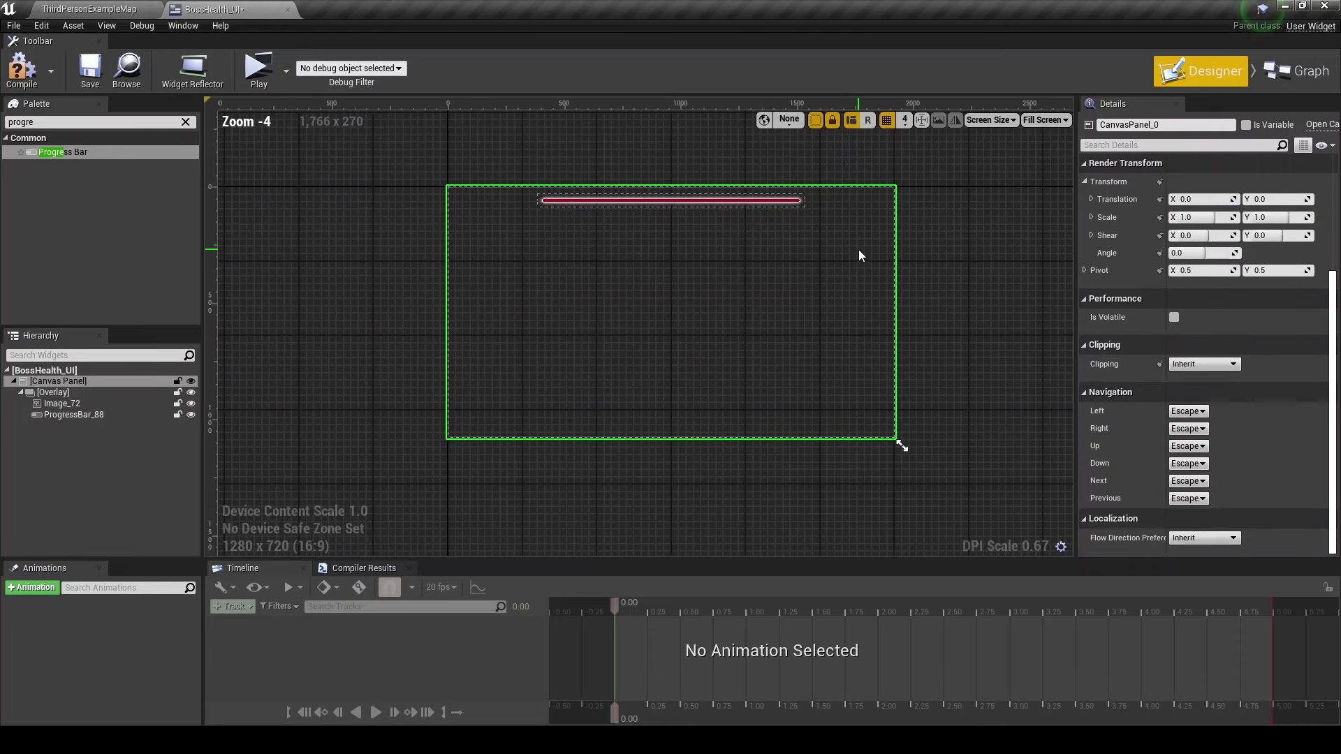
click(39, 72)
Rename ProgressBar_88 to Health Bar and Image_72 to Glow, recompile, and return to ThirdPersonExampleMap.
click(73, 414)
text(Health Bar)
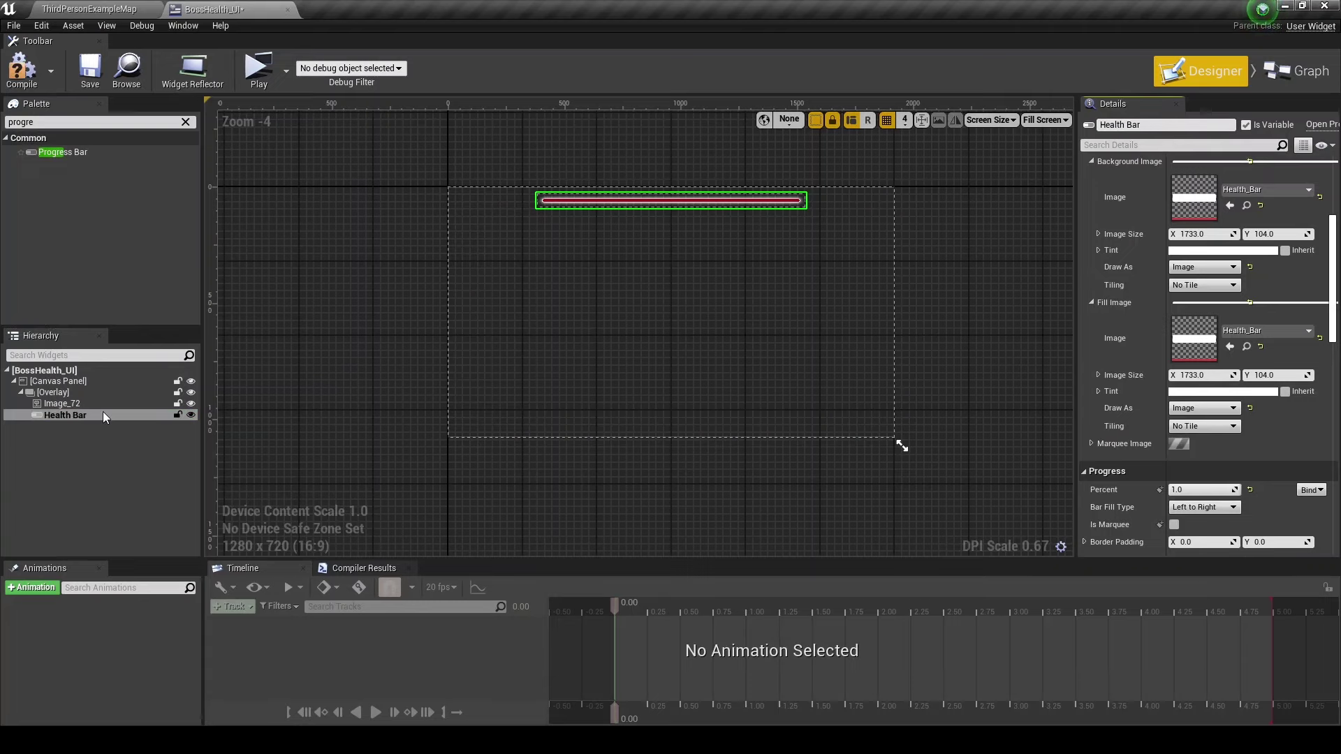
click(98, 405)
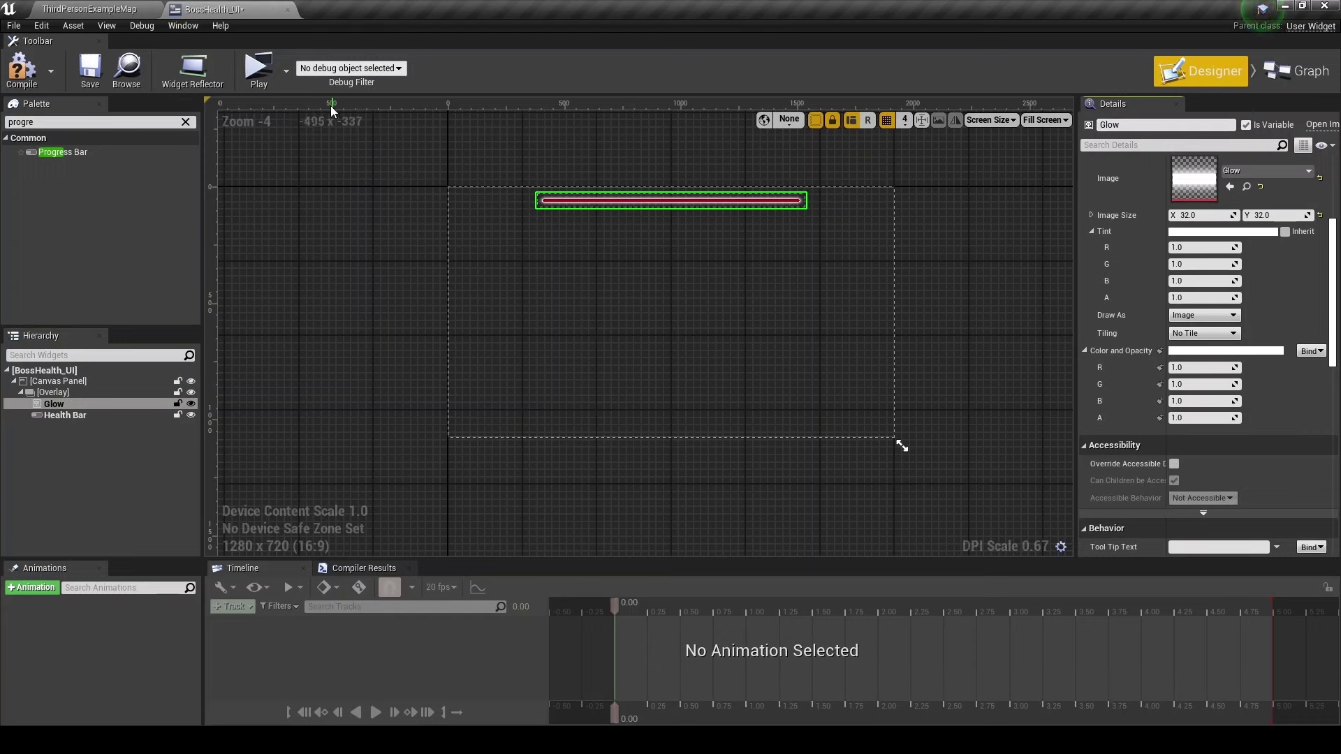
click(35, 83)
click(87, 11)
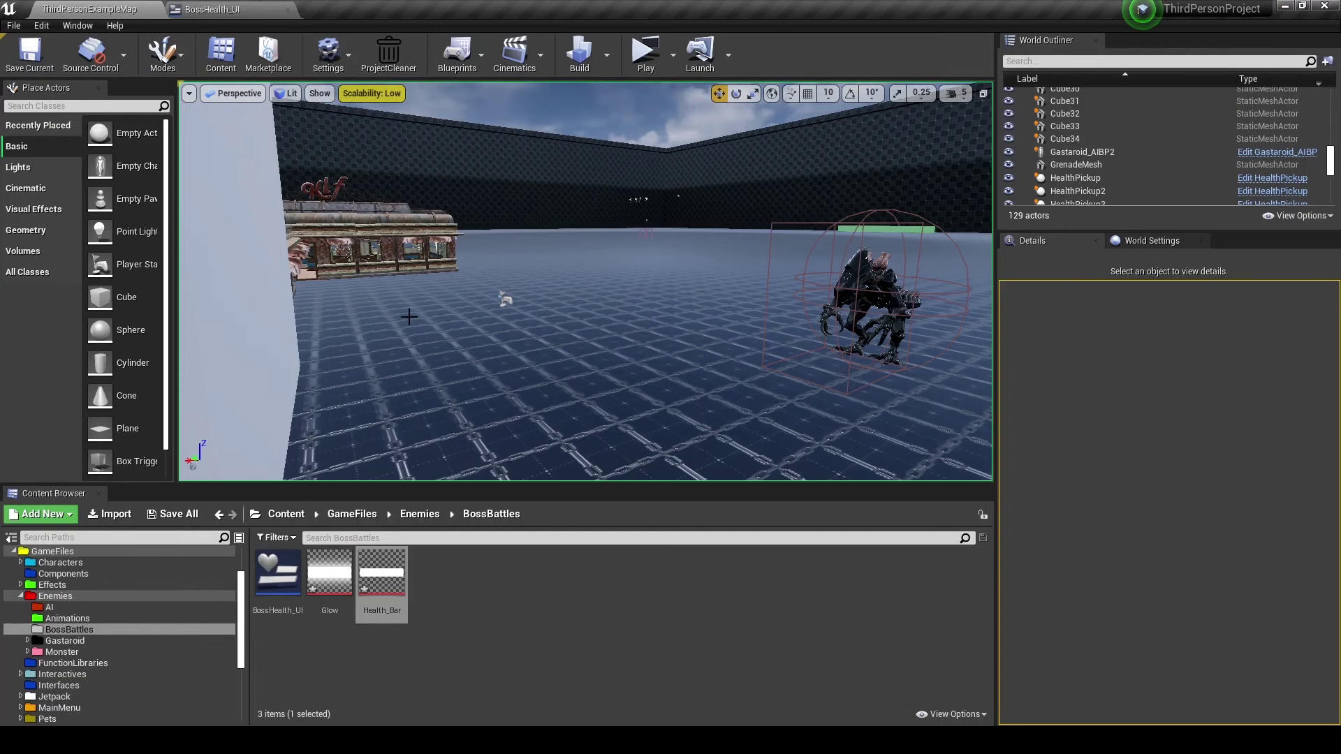
Open Enemy_Parent_BP from the Content Browser's Enemies > Monster folder.
click(856, 283)
right_click(853, 277)
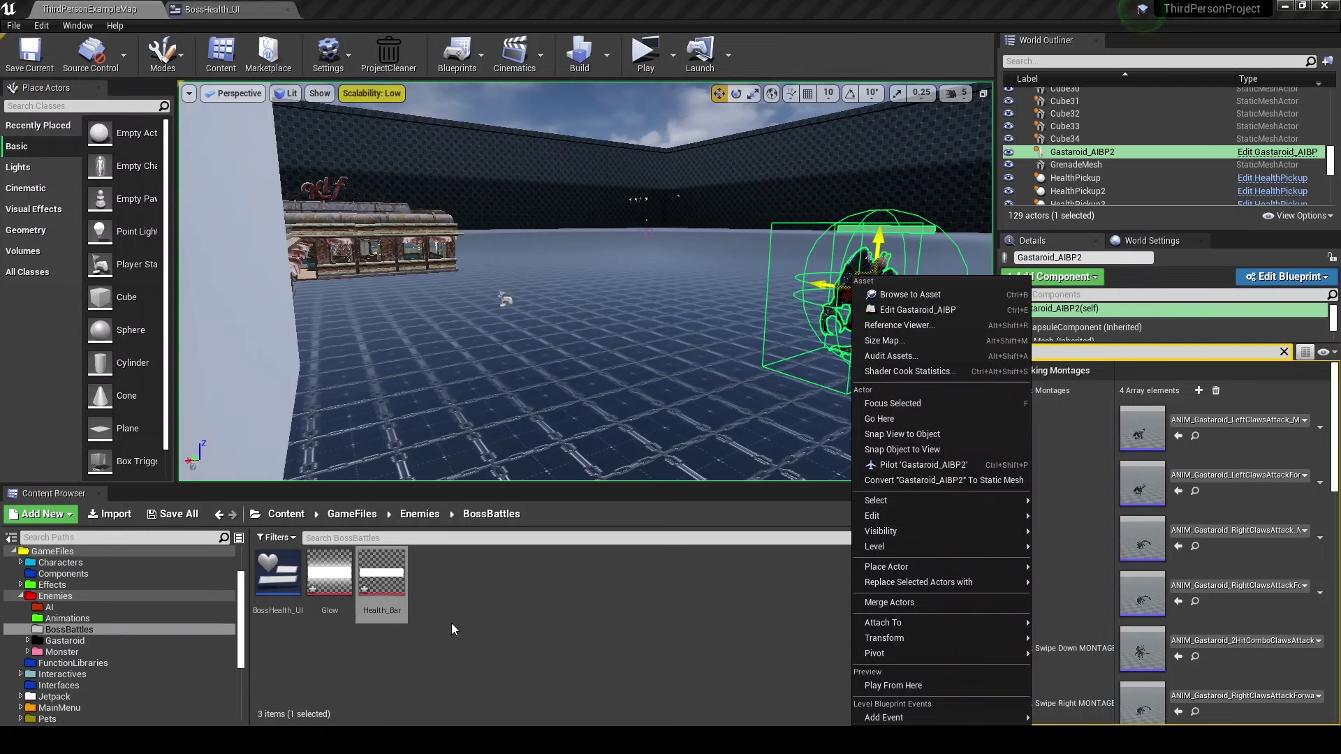
click(559, 664)
click(56, 597)
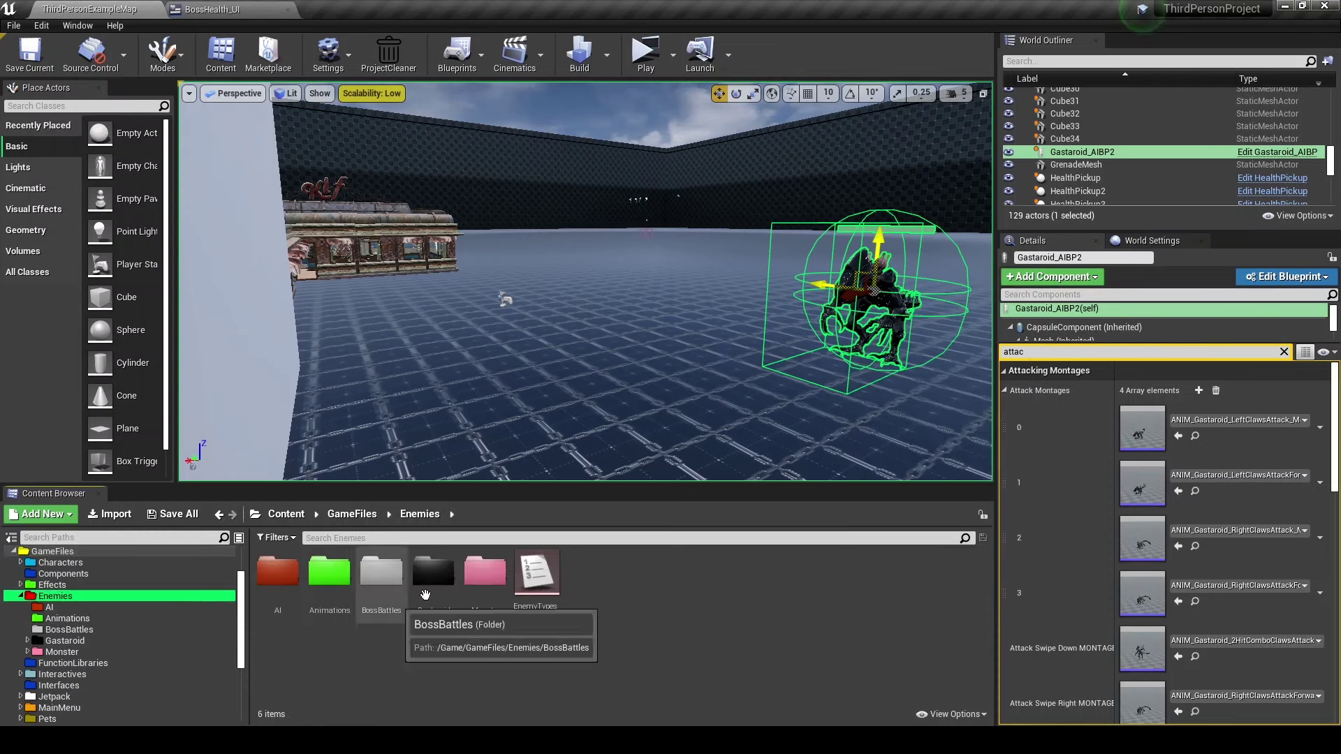
double_click(486, 577)
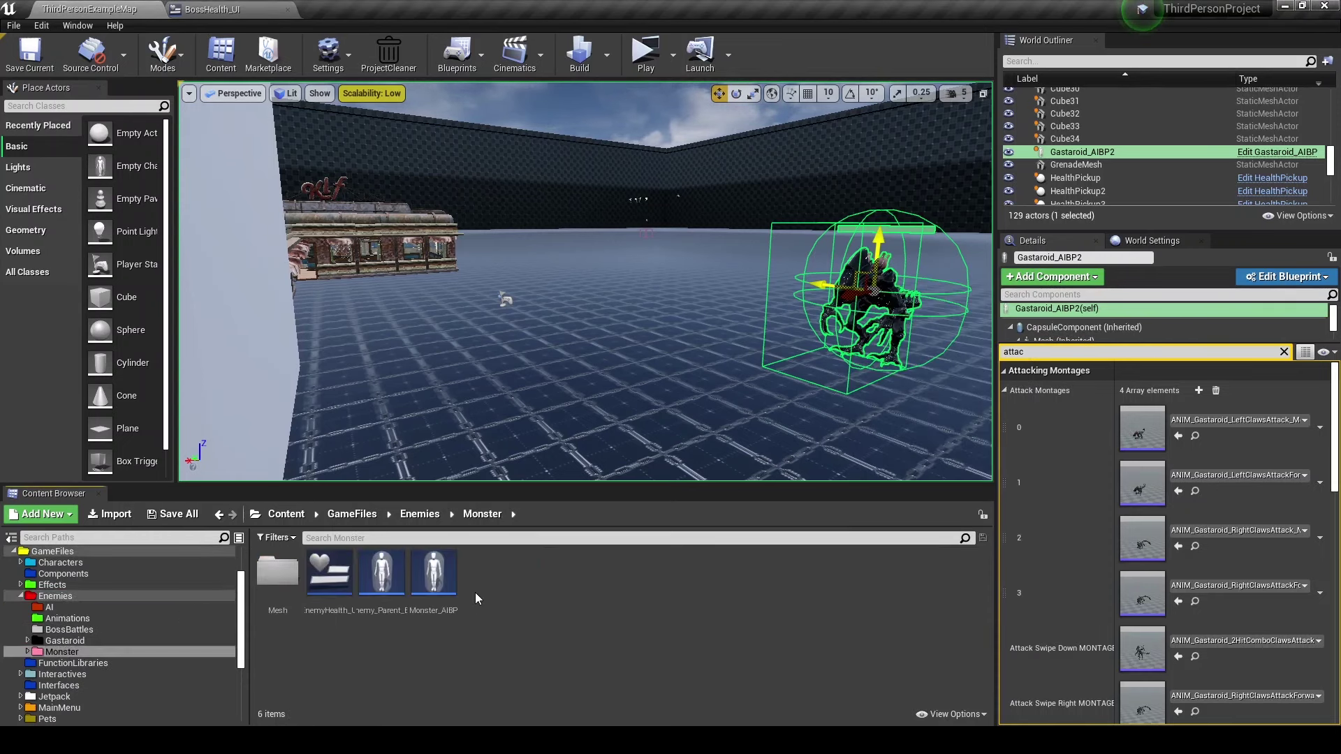
double_click(387, 580)
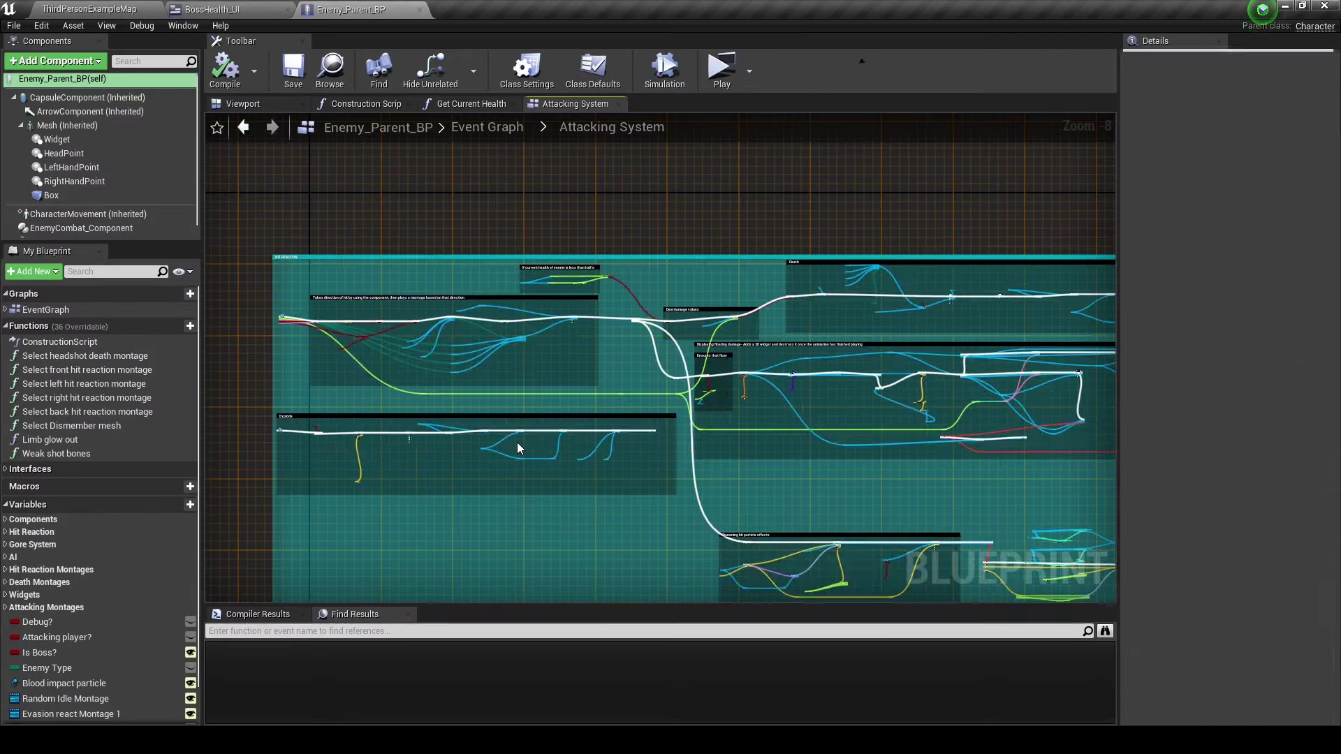
Close the Attacking System and Get Current Health graph tabs in Enemy_Parent_BP.
scroll(517, 449, down, 1)
scroll(562, 307, up, 1)
scroll(562, 308, up, 3)
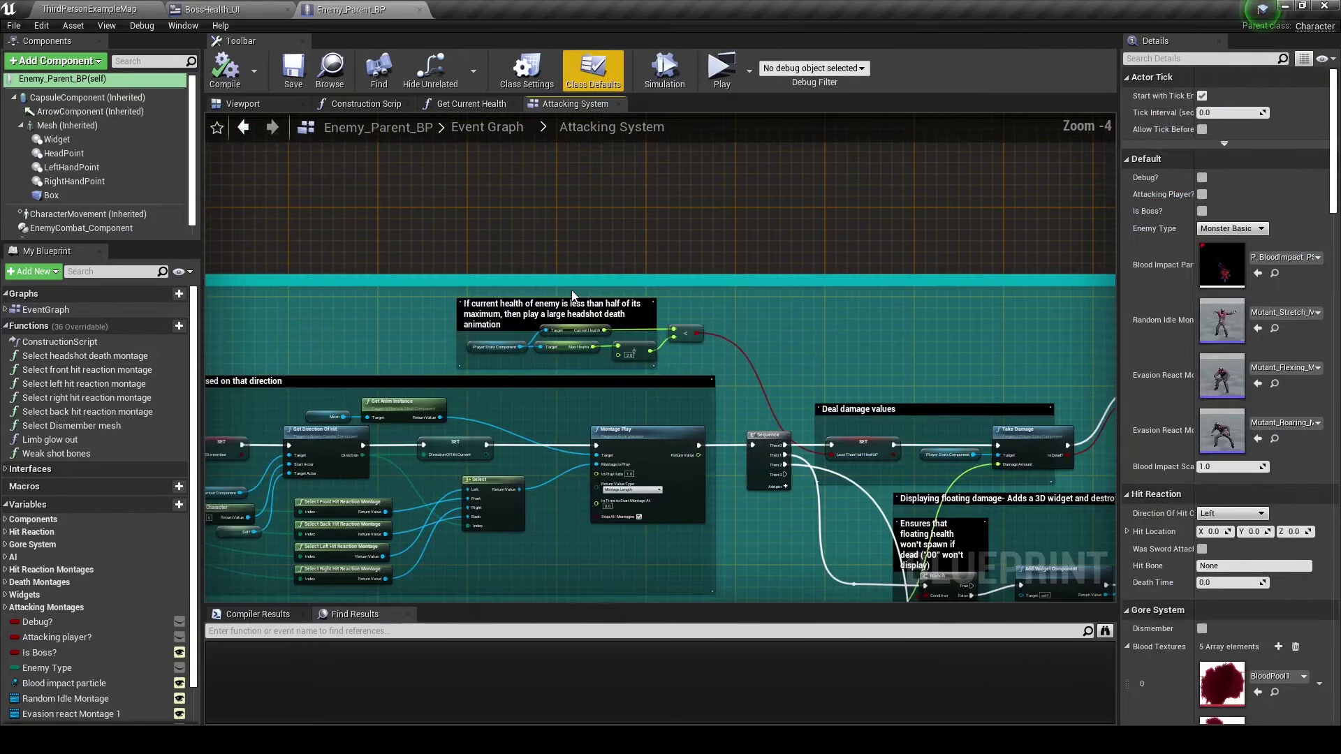
scroll(562, 307, up, 2)
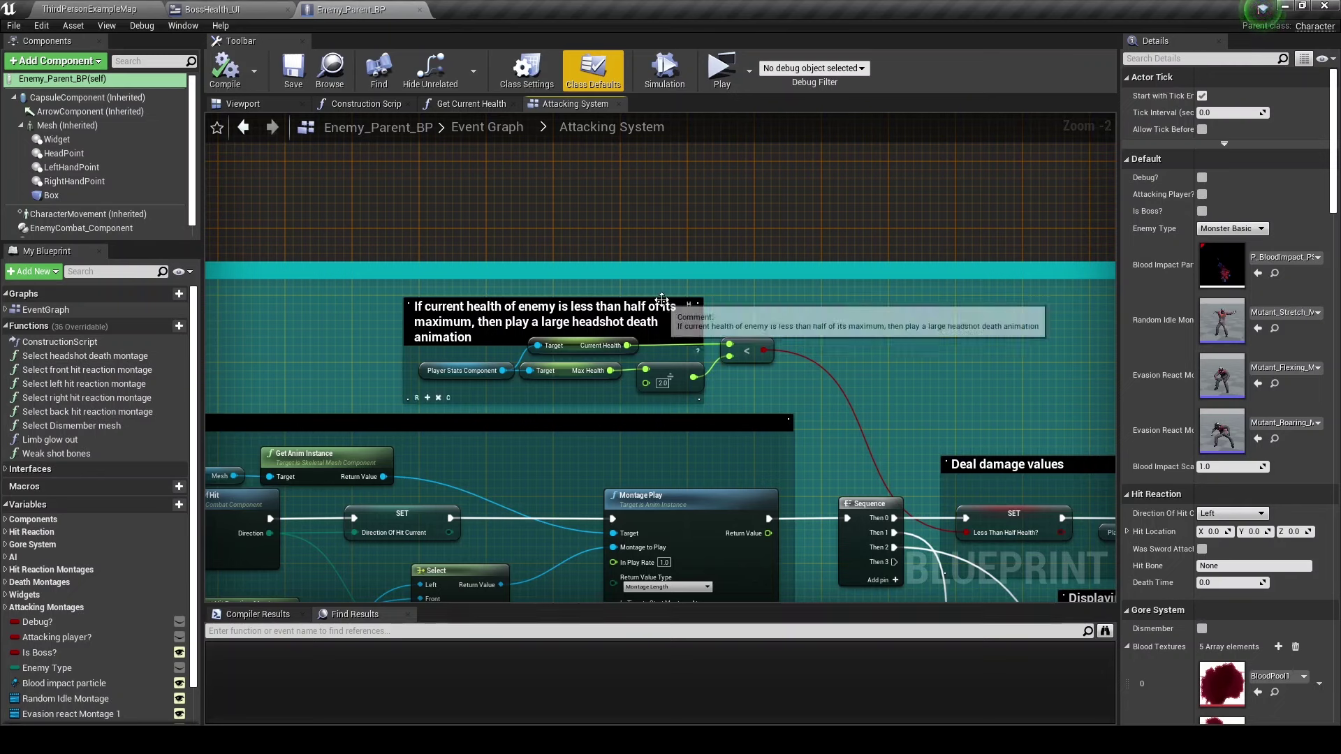
drag(656, 390, 657, 389)
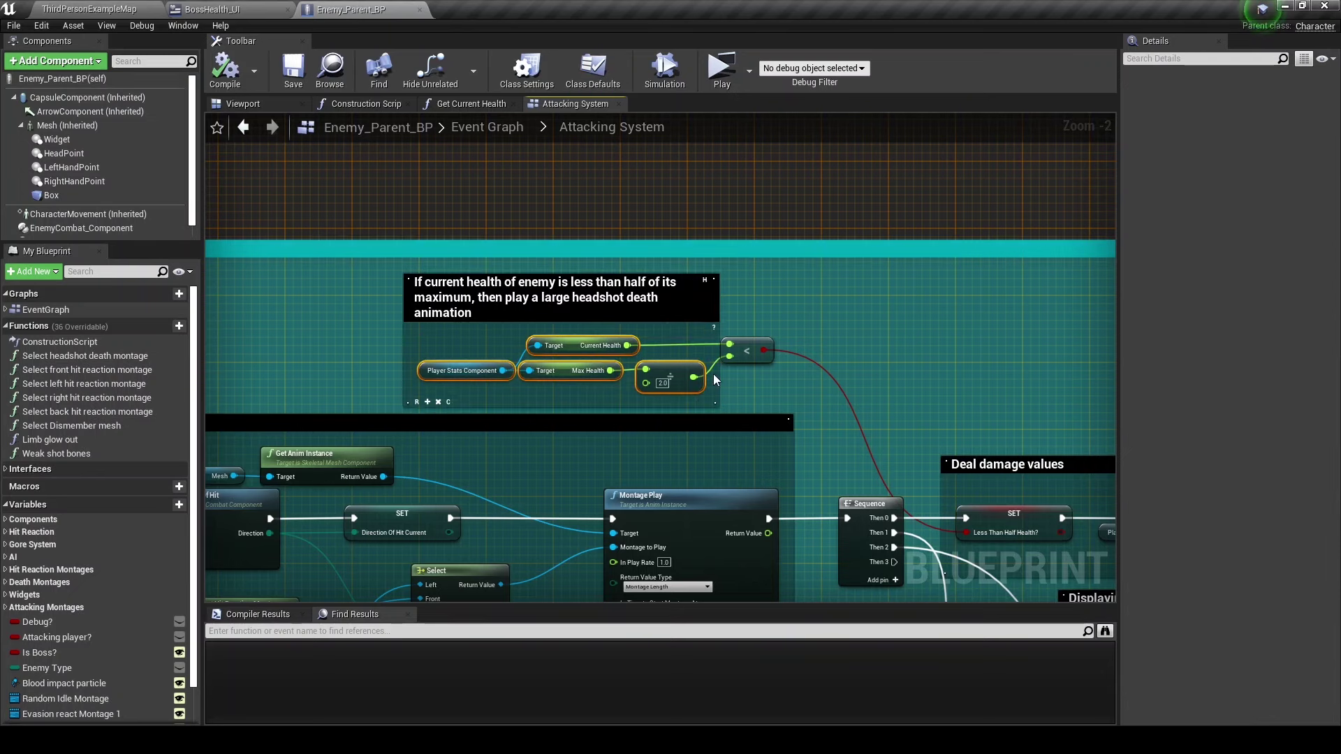
scroll(682, 417, down, 2)
scroll(683, 417, down, 2)
scroll(336, 330, up, 2)
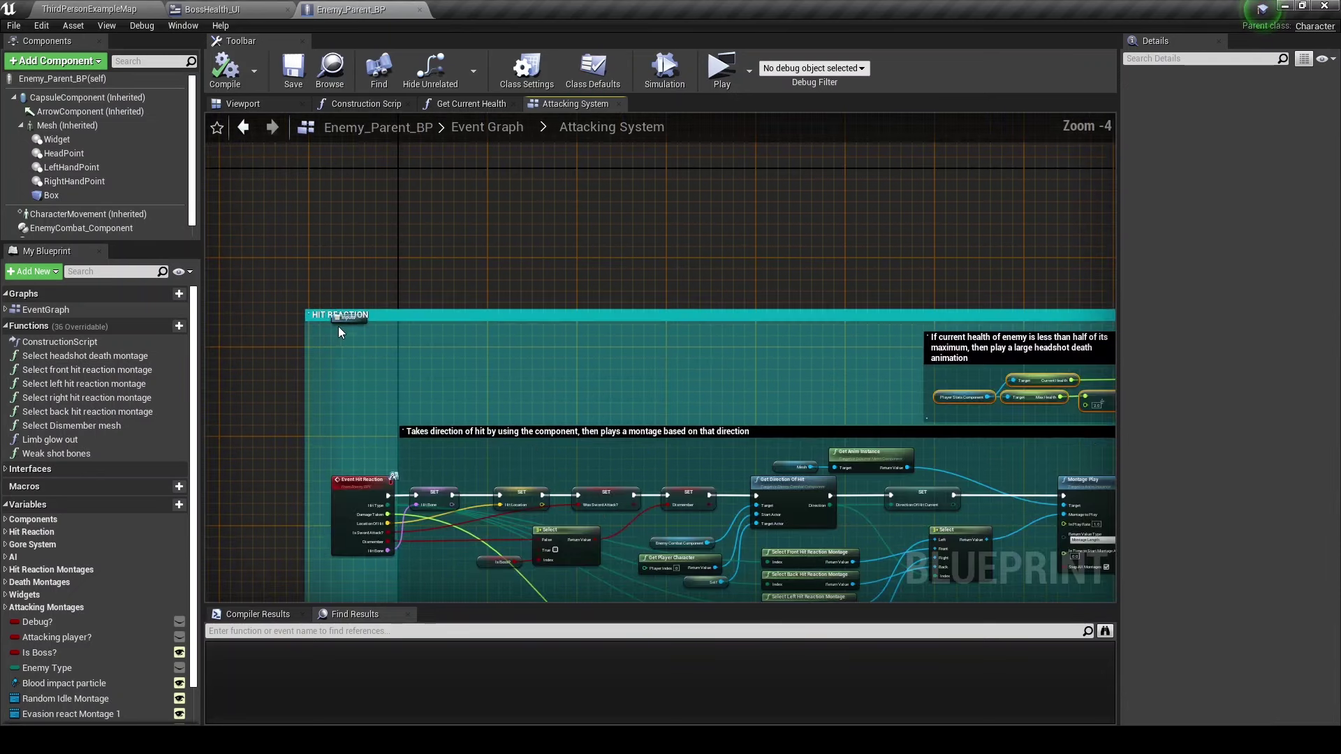
drag(342, 323, 337, 358)
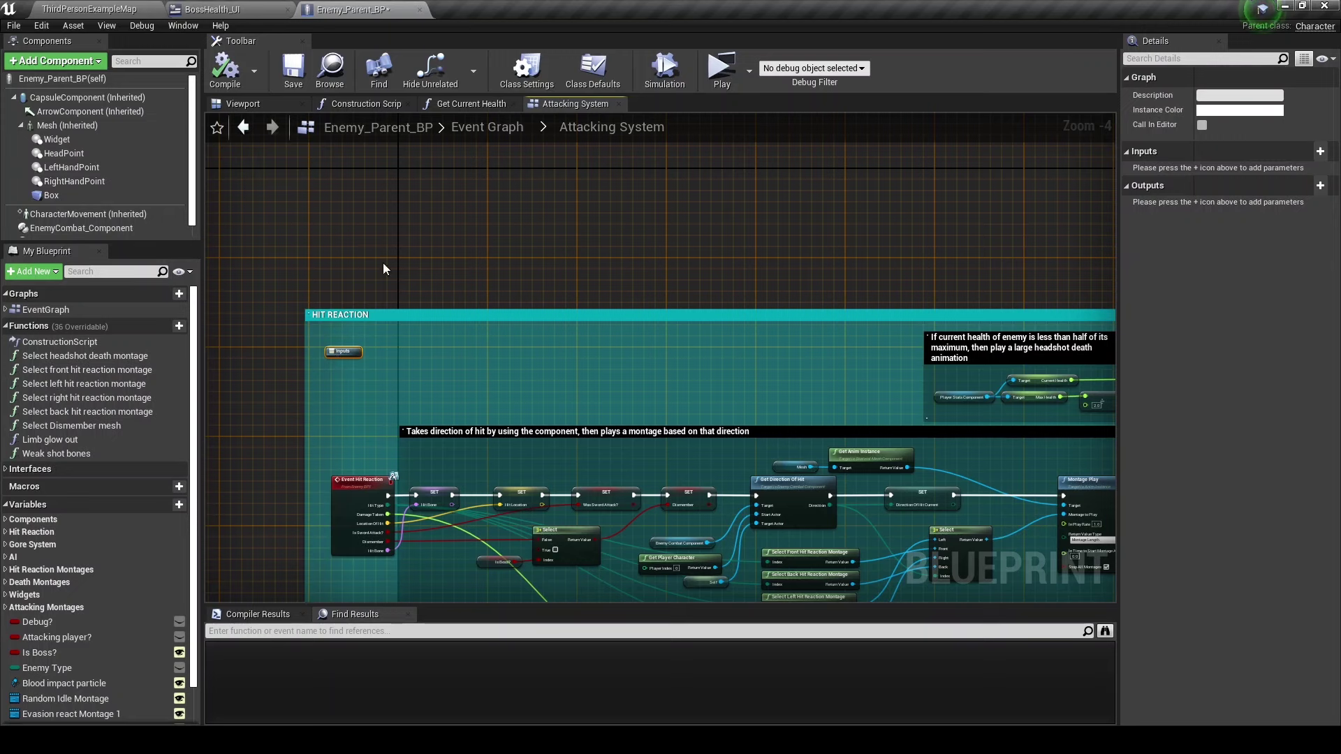
click(618, 104)
click(512, 104)
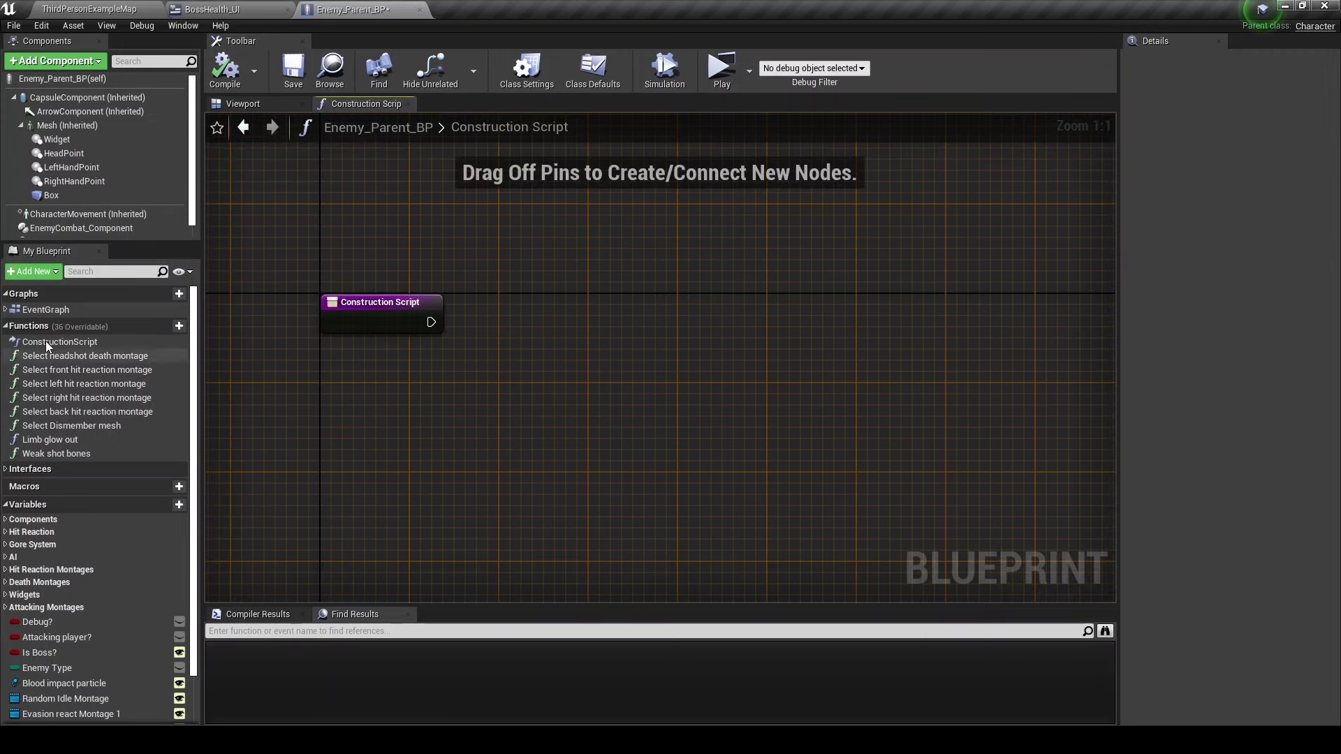
Open the EventGraph and step inside the collapsed Begin Play graph, making room after Inputs.
double_click(45, 309)
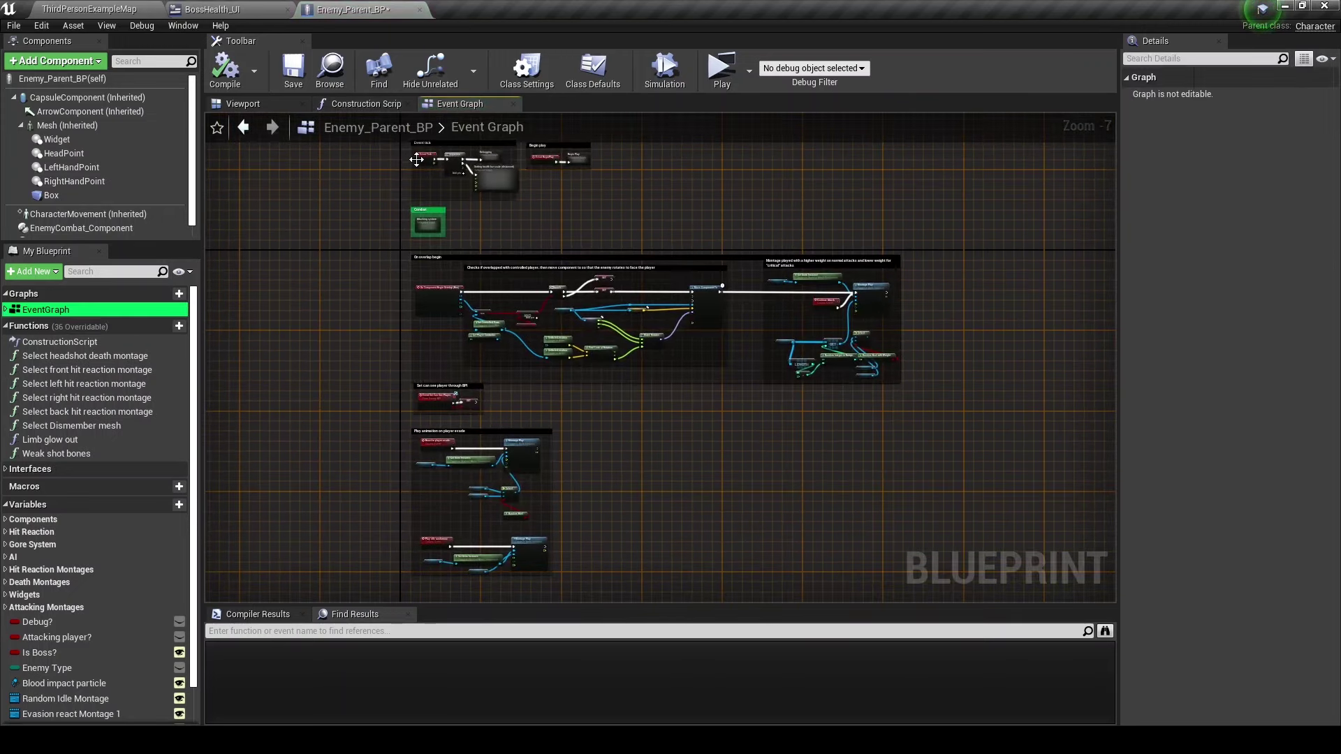
scroll(416, 160, up, 4)
scroll(559, 210, up, 2)
right_drag(669, 272, 574, 273)
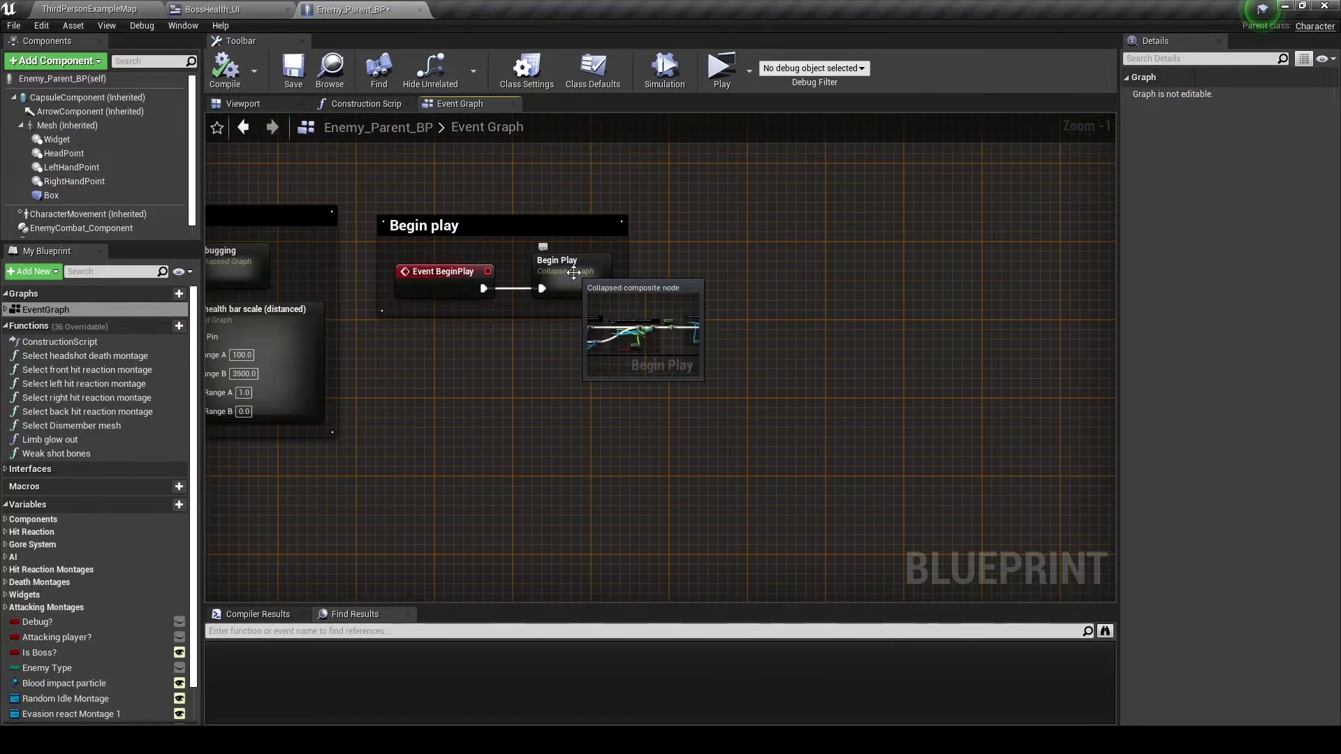
double_click(574, 272)
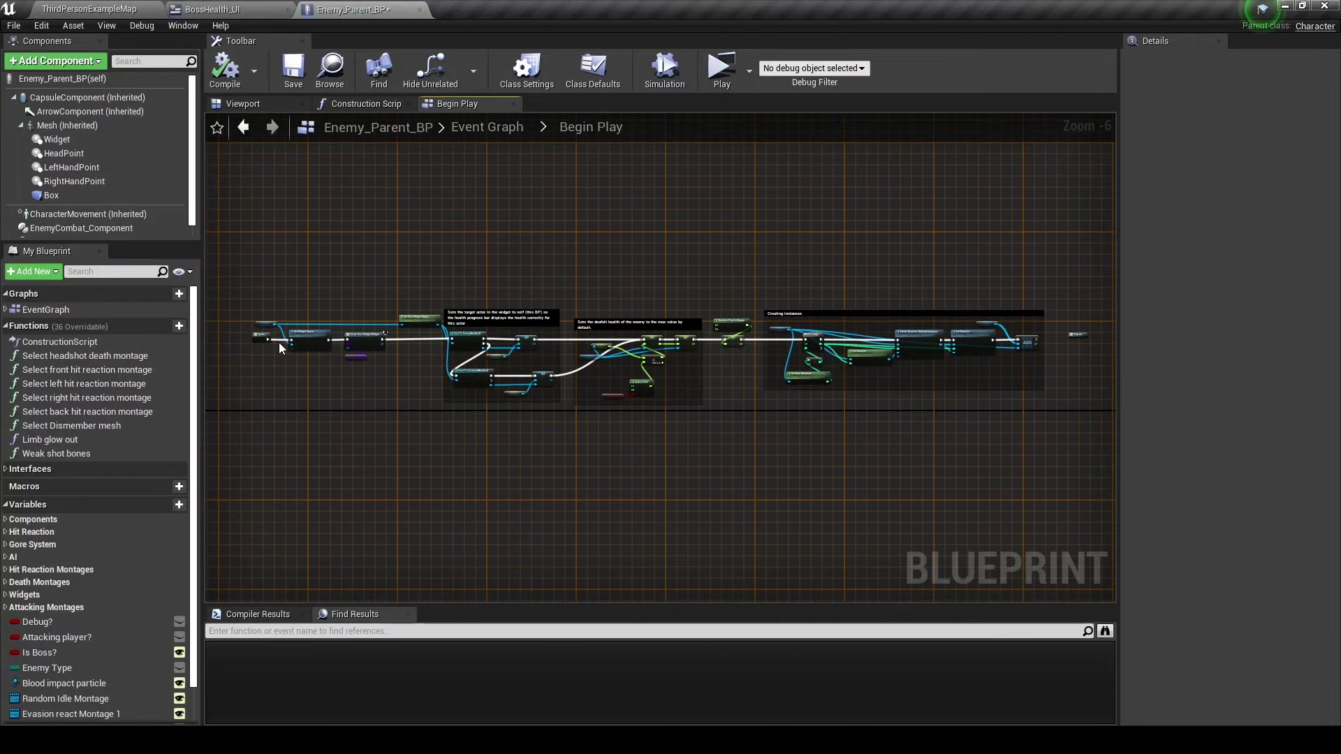
right_drag(281, 348, 741, 349)
scroll(740, 349, up, 4)
drag(688, 358, 601, 357)
Insert a Sequence node after Inputs, with Then 0 wired into Set Widget Space.
click(601, 357)
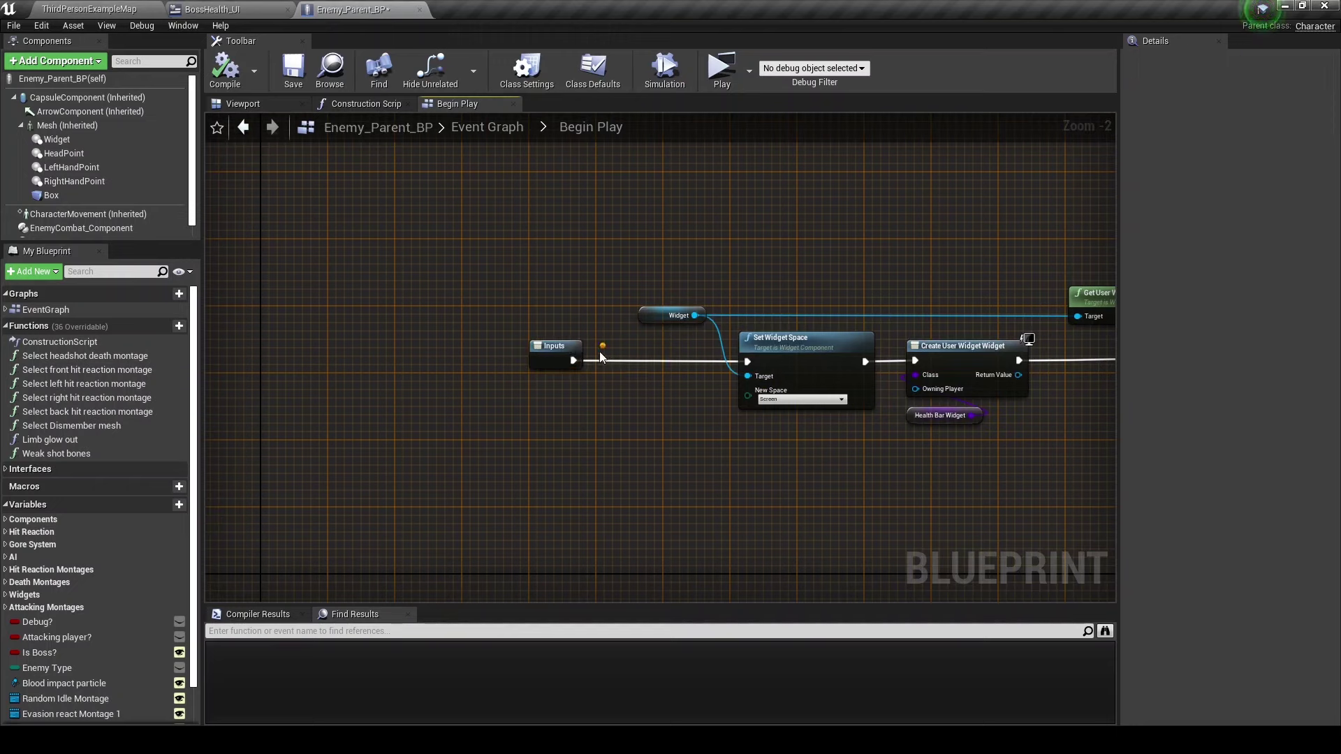
click(601, 358)
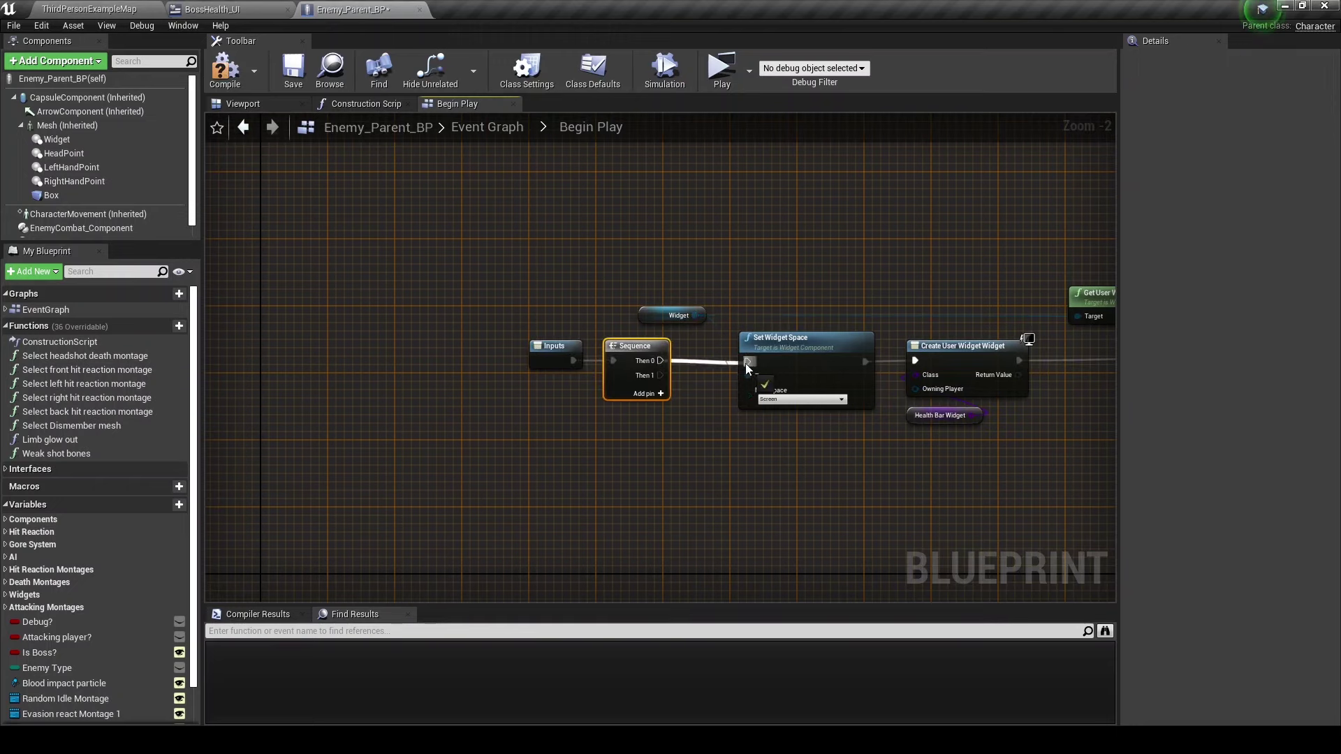
drag(660, 360, 749, 362)
right_drag(748, 362, 578, 260)
Add a Branch from Then 1 using the Is Boss? variable as its condition.
drag(491, 274, 582, 450)
text(barn)
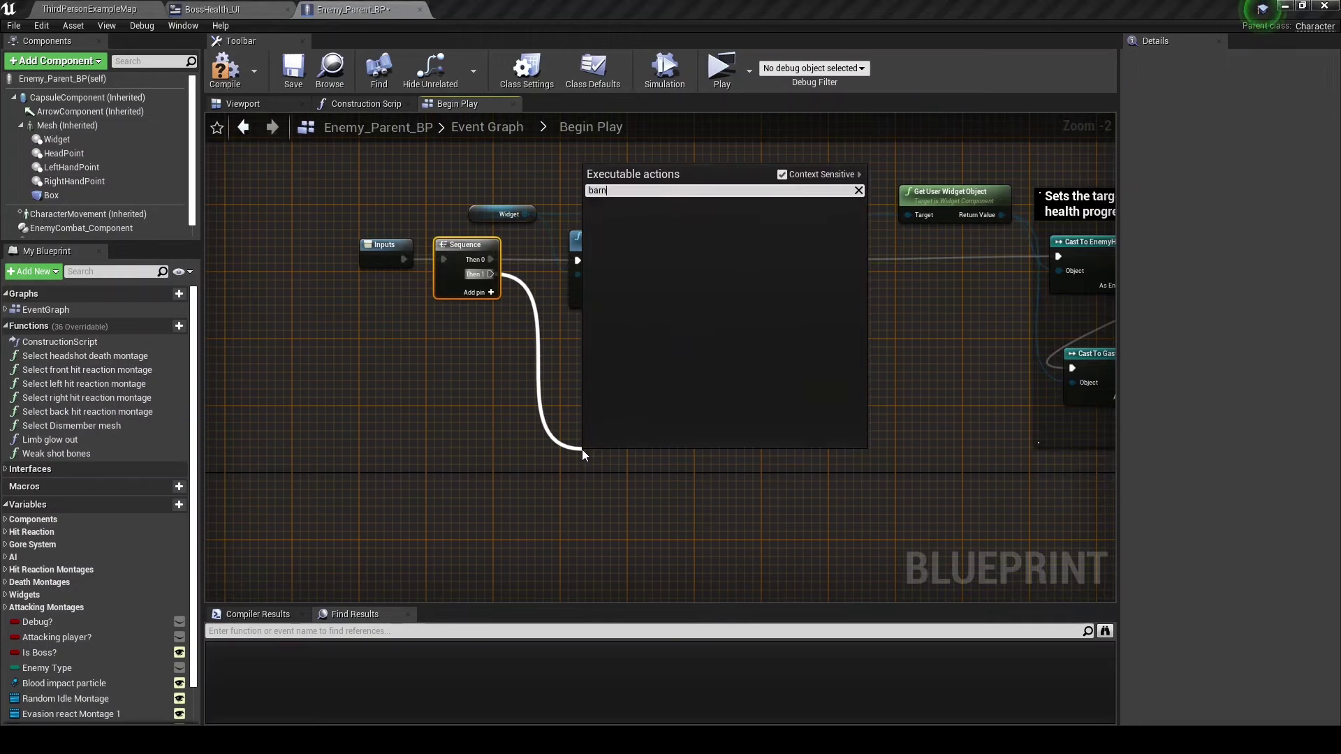
key(BackSpace)
key(BackSpace)
key(BackSpace)
text(ranhc)
key(BackSpace)
key(BackSpace)
text(ch)
key(Return)
scroll(600, 454, up, 3)
drag(585, 461, 517, 476)
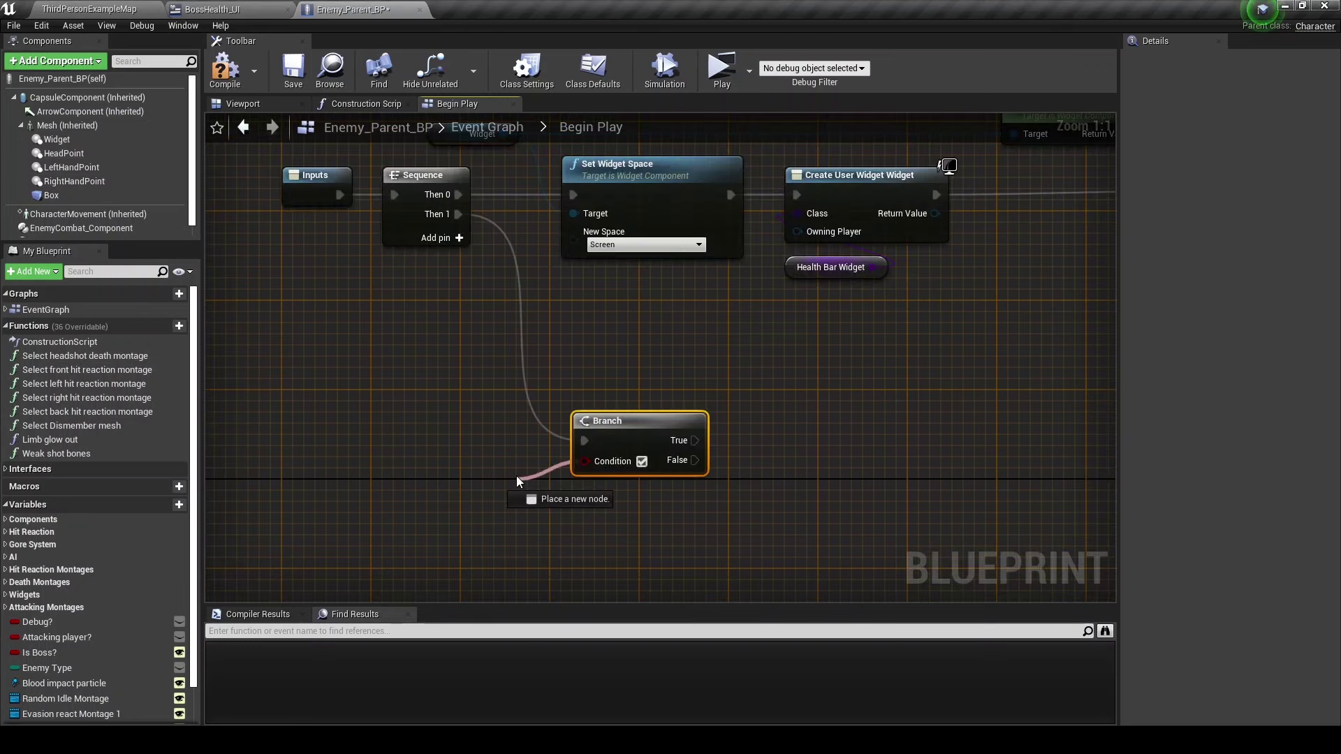
text(is boss)
key(Return)
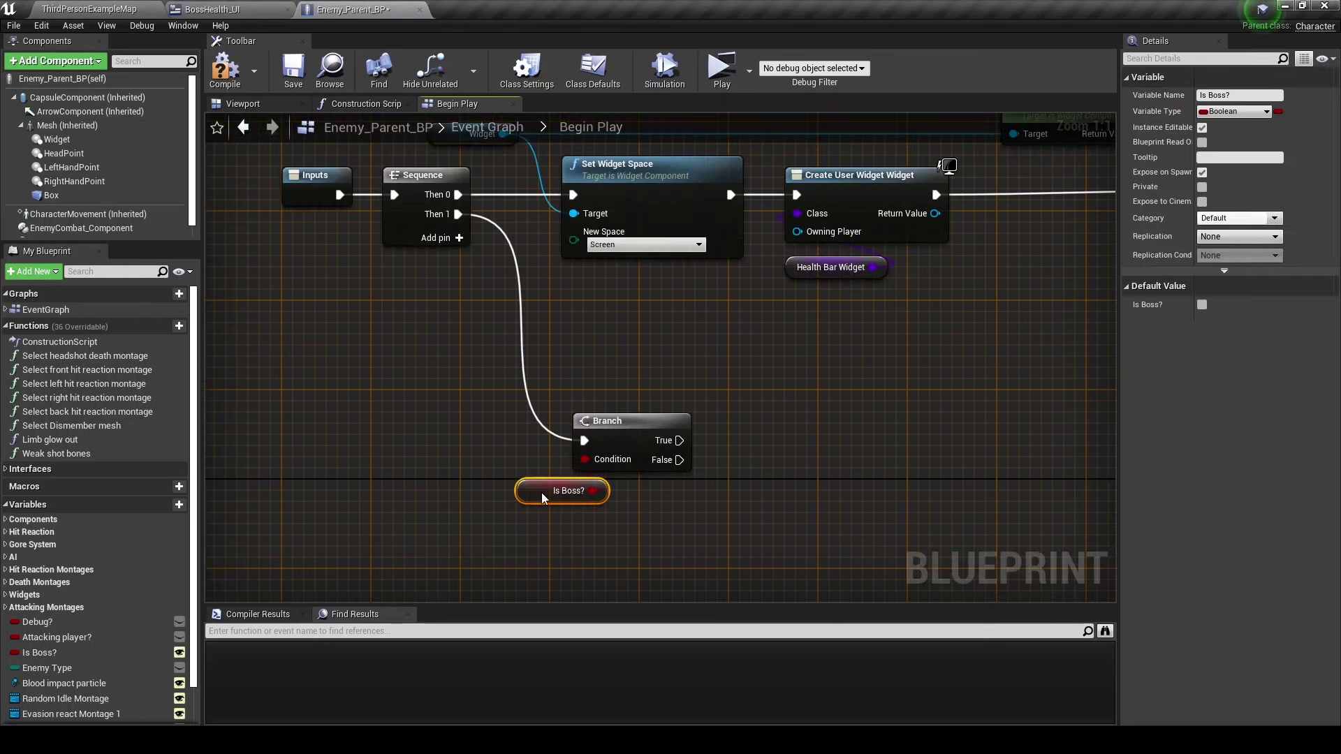
right_drag(543, 497, 337, 468)
On True, create a BossHealth_UI widget and add it to the viewport.
click(459, 421)
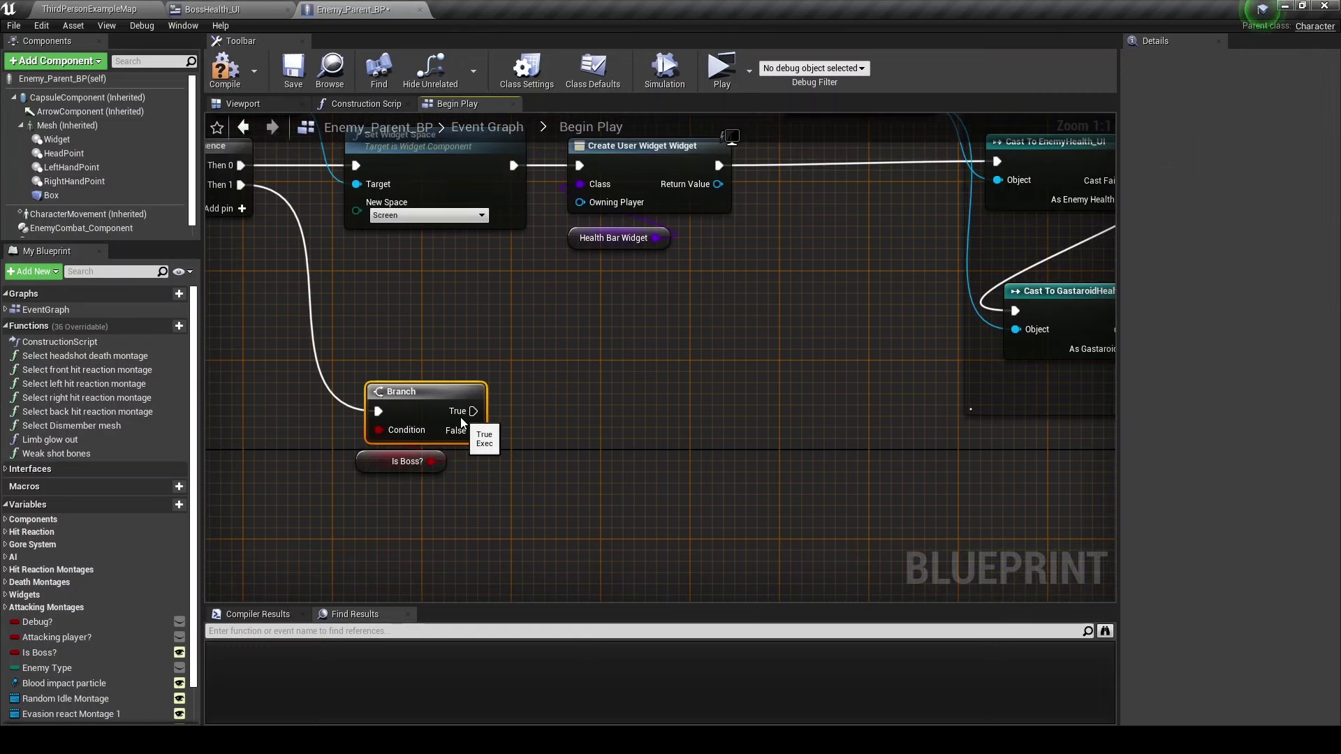
drag(473, 411, 563, 420)
drag(474, 412, 557, 420)
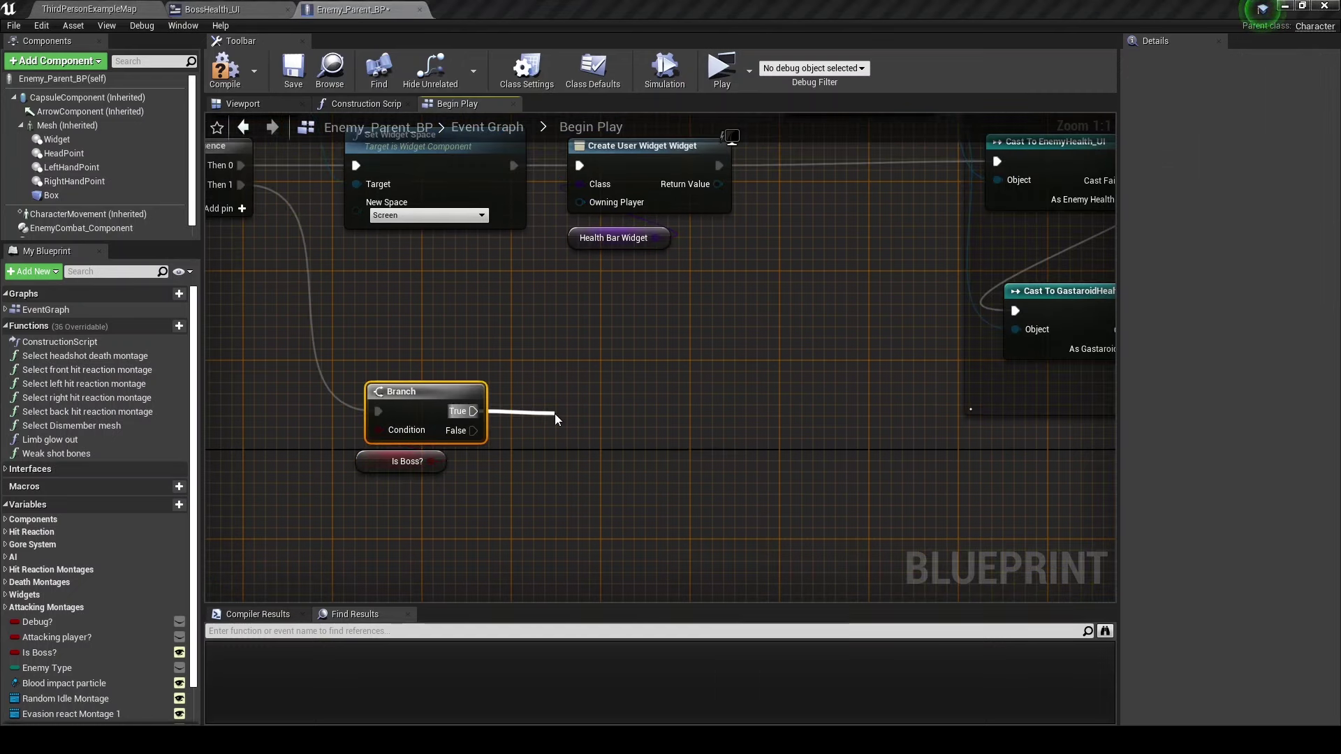
key(Return)
click(584, 431)
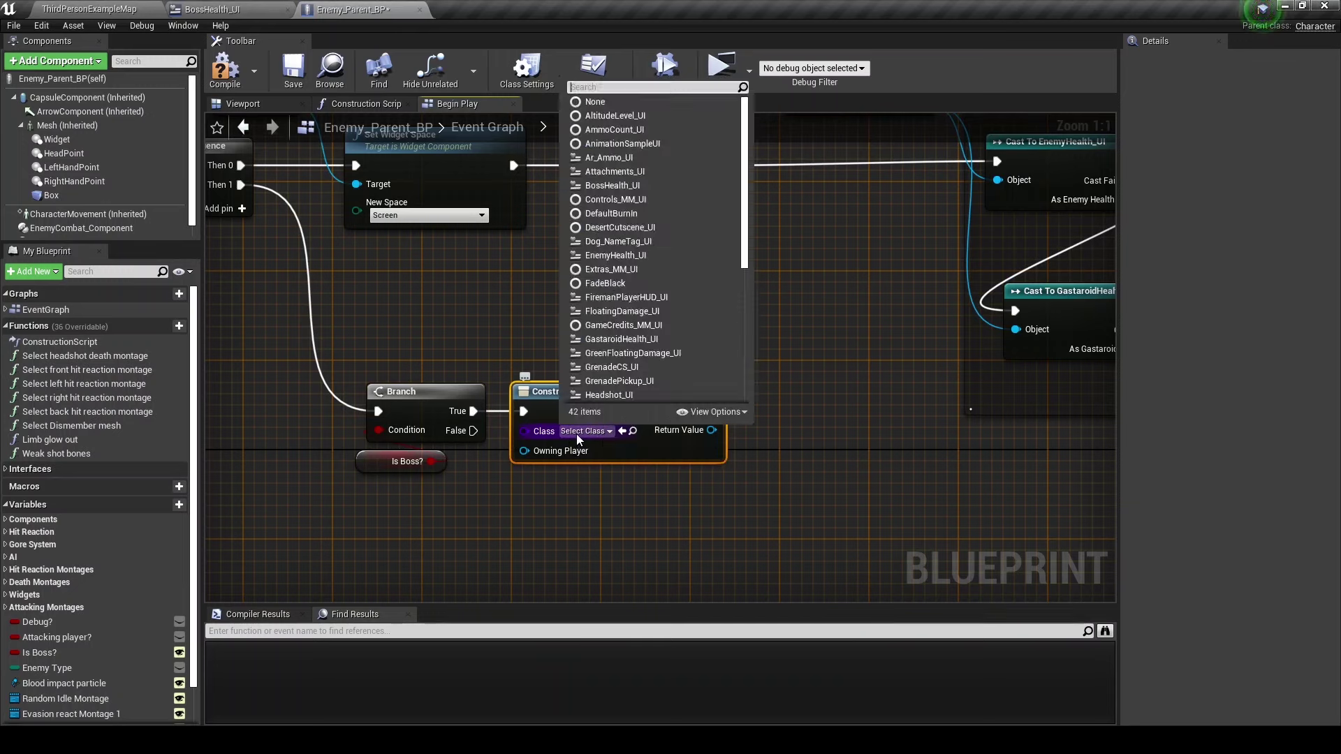
text(boss)
key(BackSpace)
key(BackSpace)
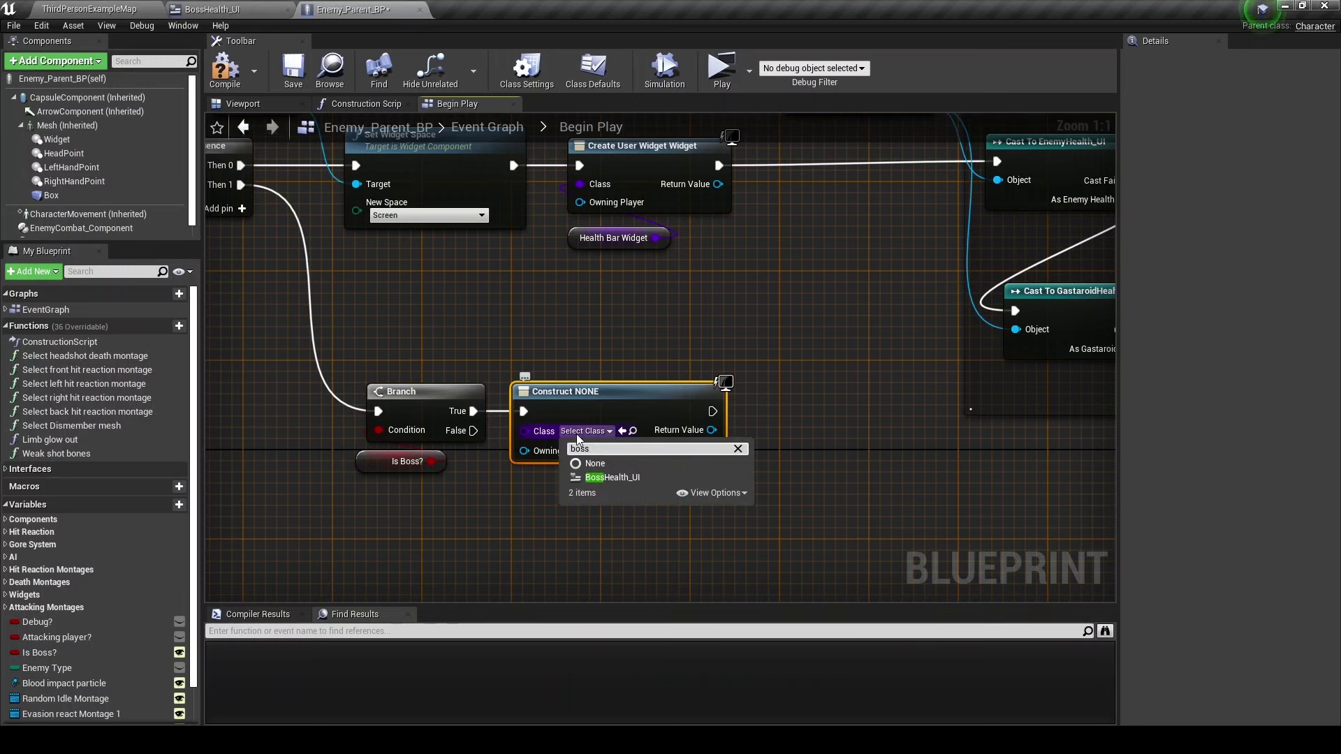
click(597, 479)
drag(699, 429, 771, 433)
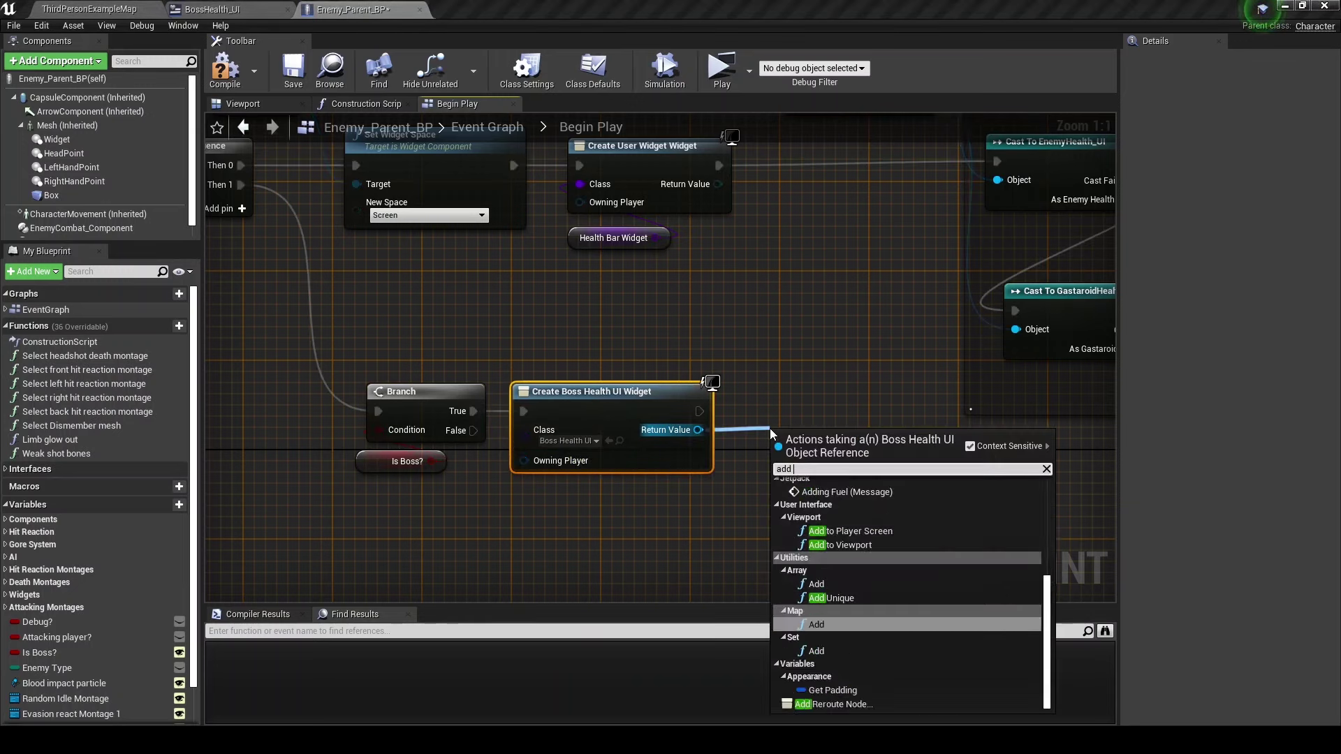
click(810, 613)
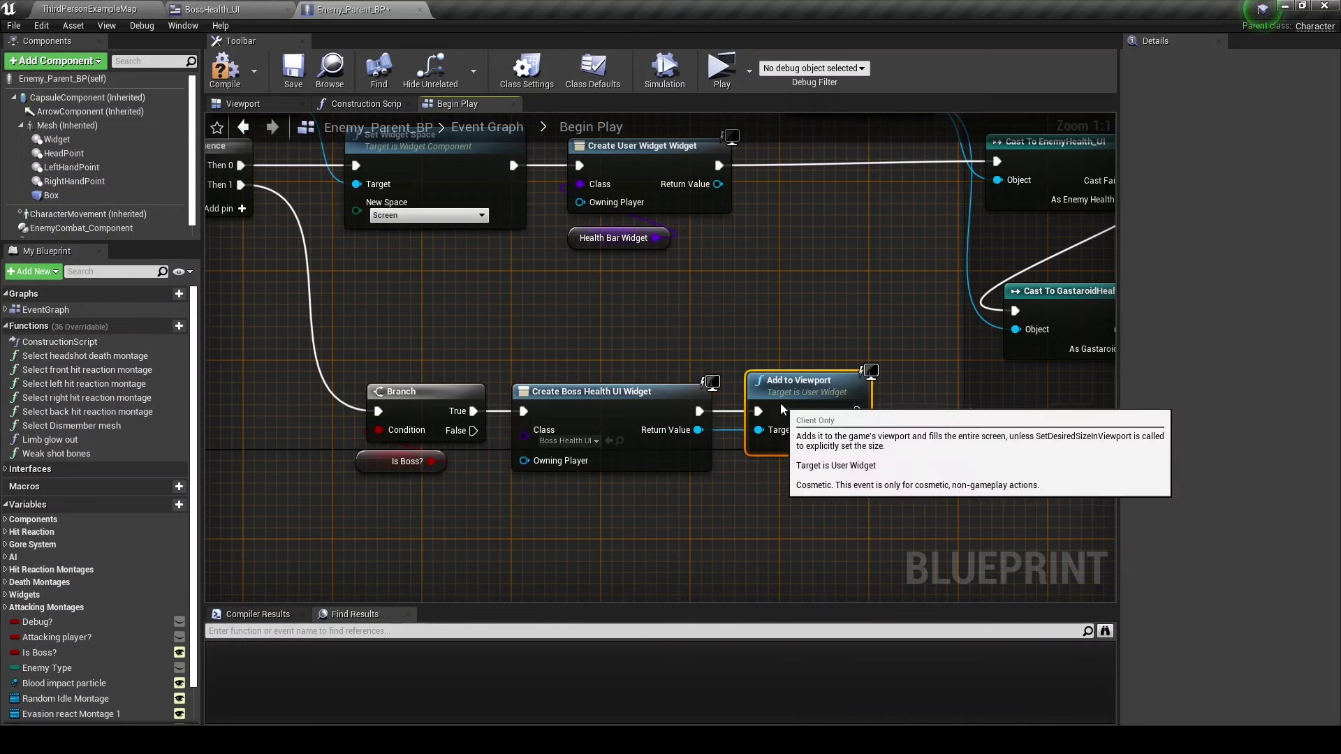
Wrap the new boss nodes in a comment, then compile and save the blueprint.
drag(427, 375, 780, 507)
text(cIf)
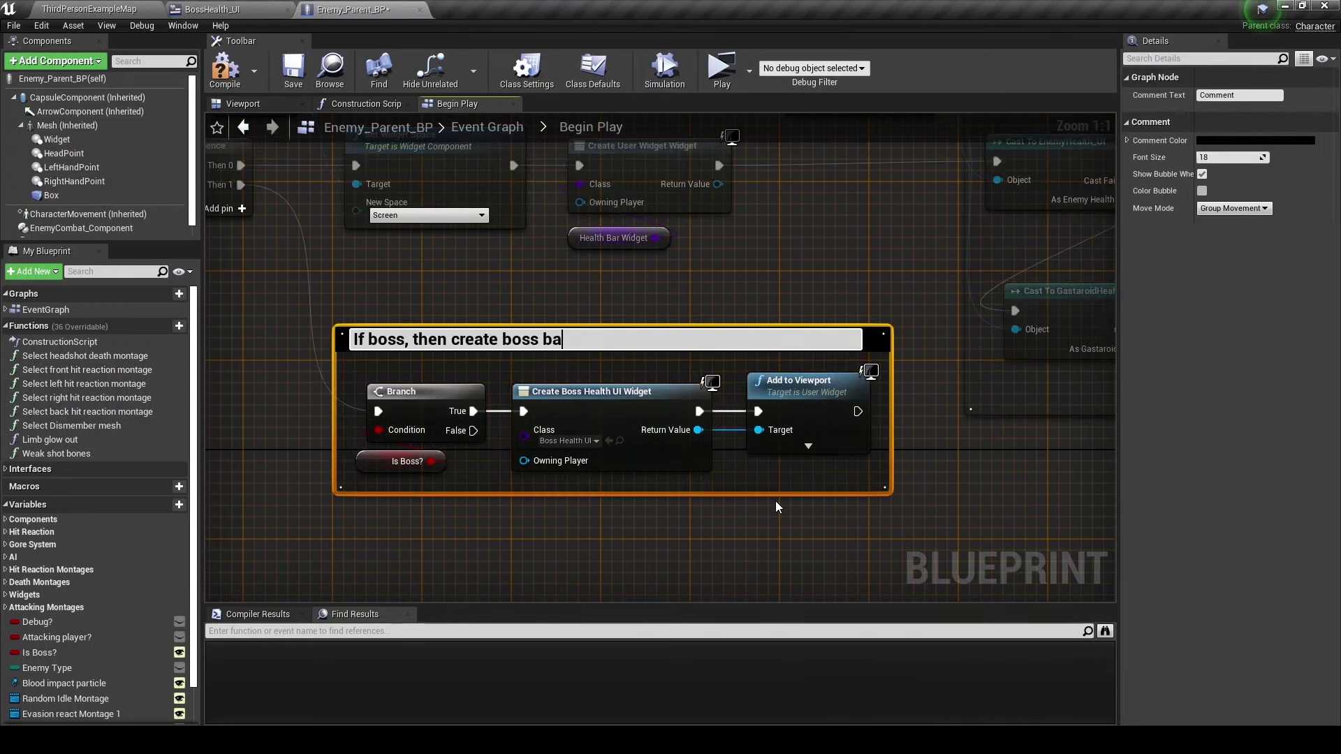
text( top)
key(Return)
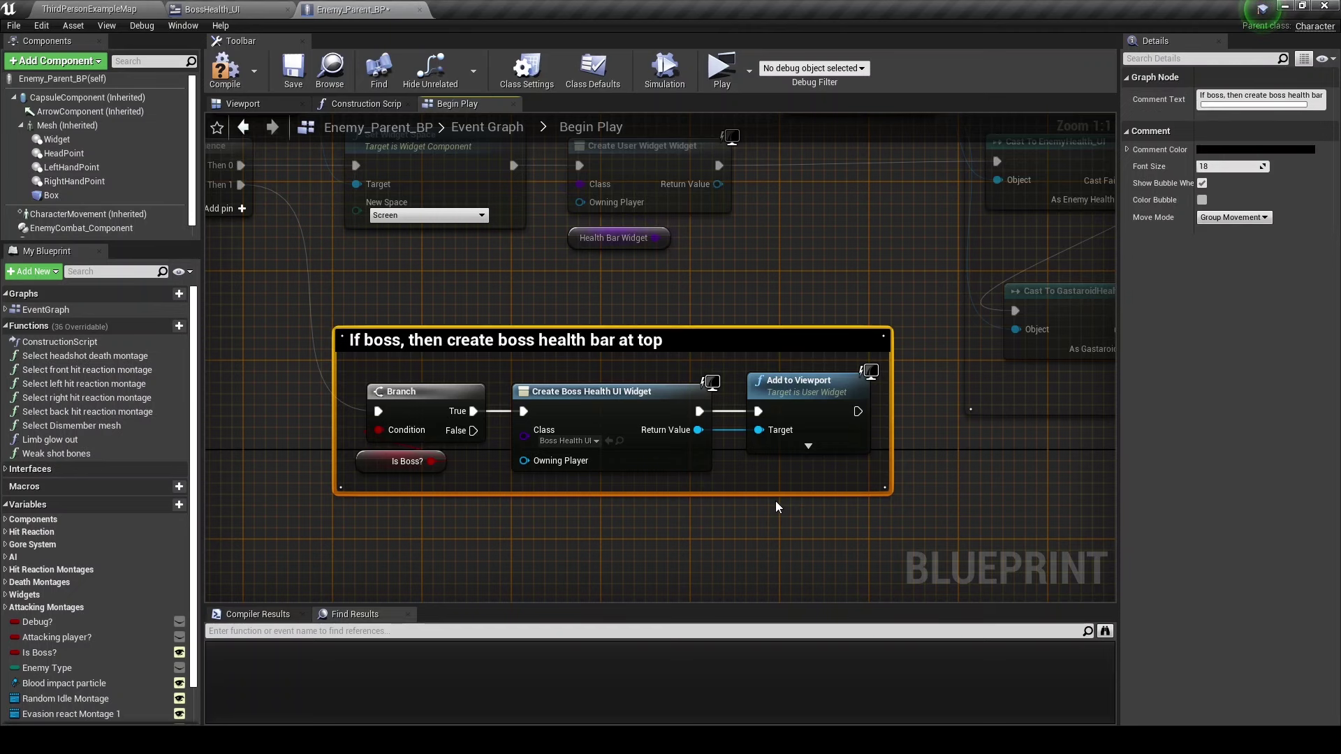
click(214, 79)
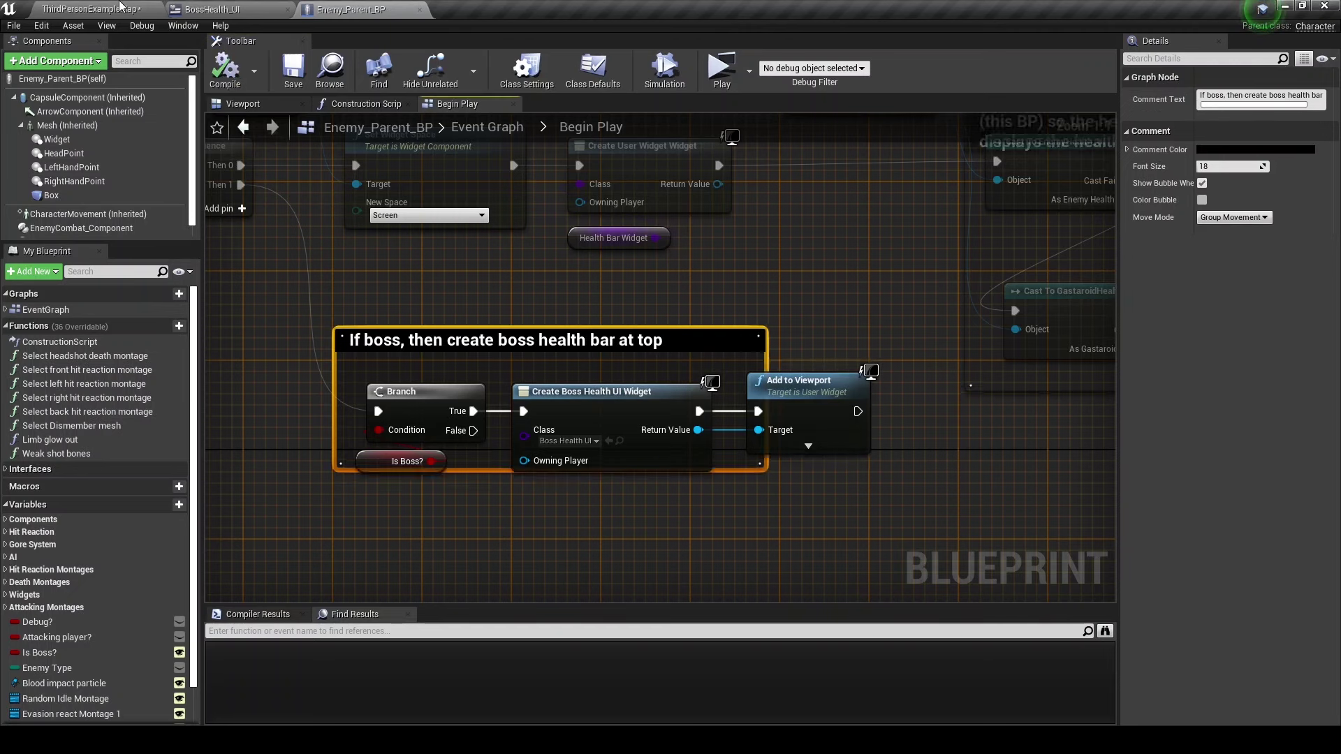
Play-test the map, walking toward the boss to check the red bar at the top.
click(125, 8)
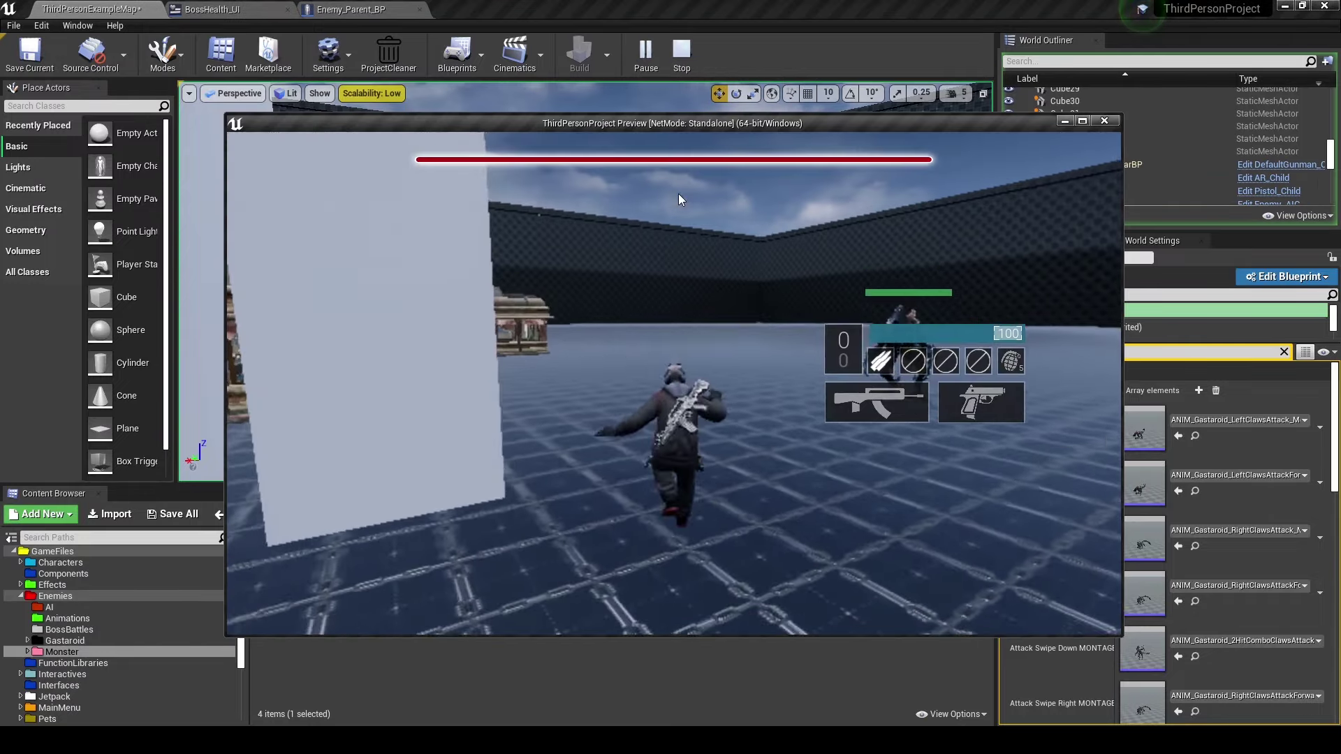
key(s)
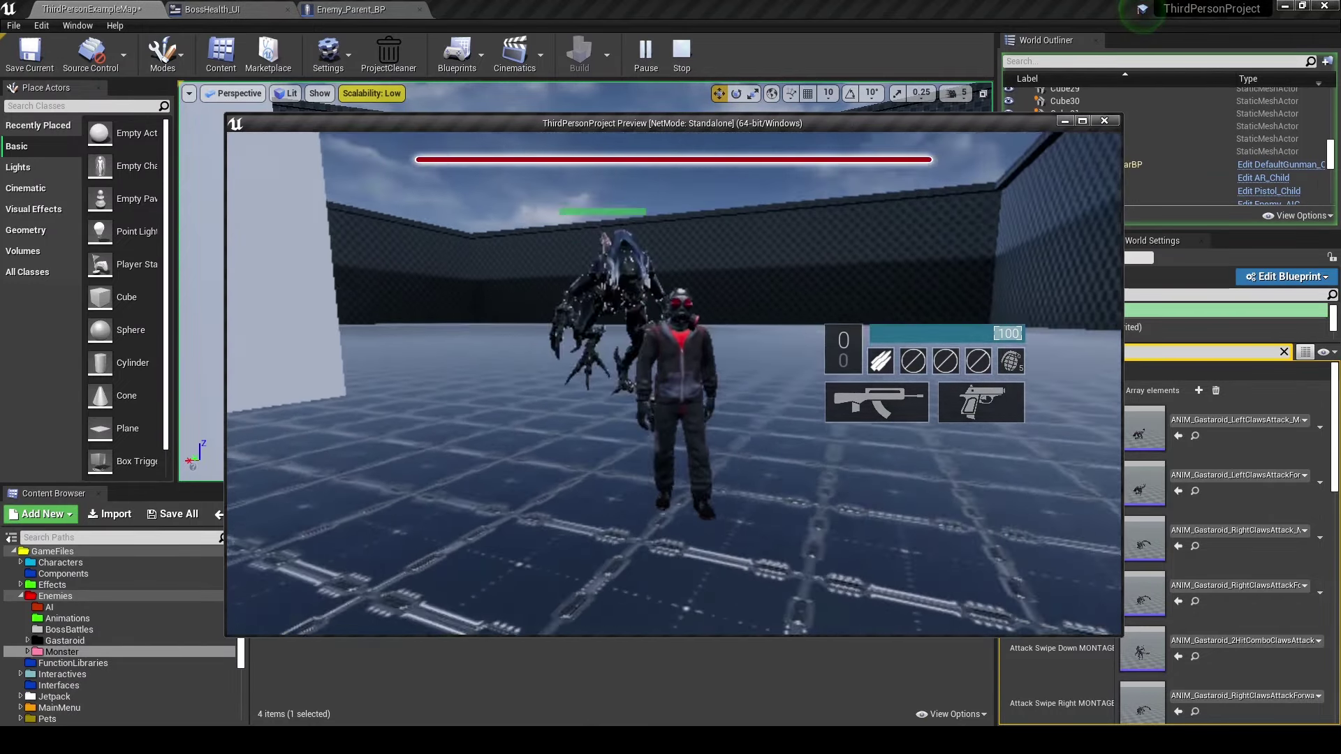
key(Escape)
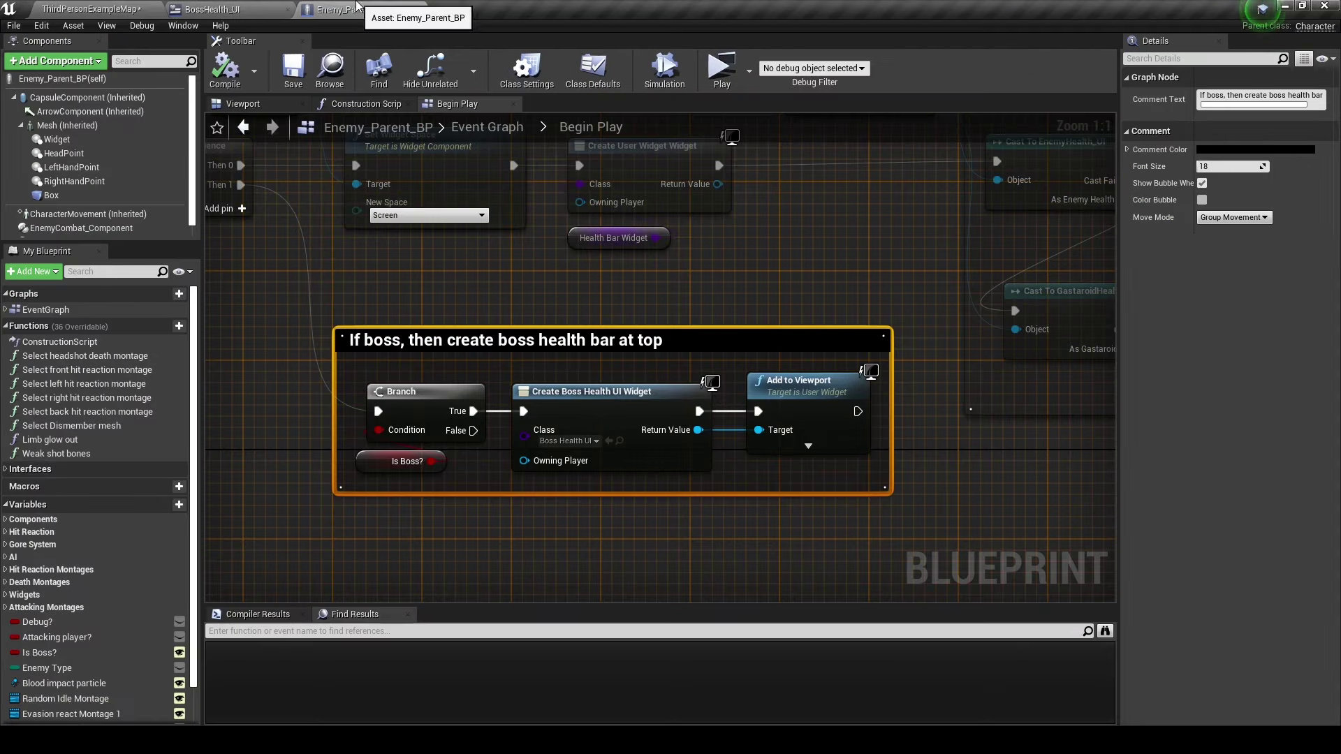
scroll(594, 171, up, 4)
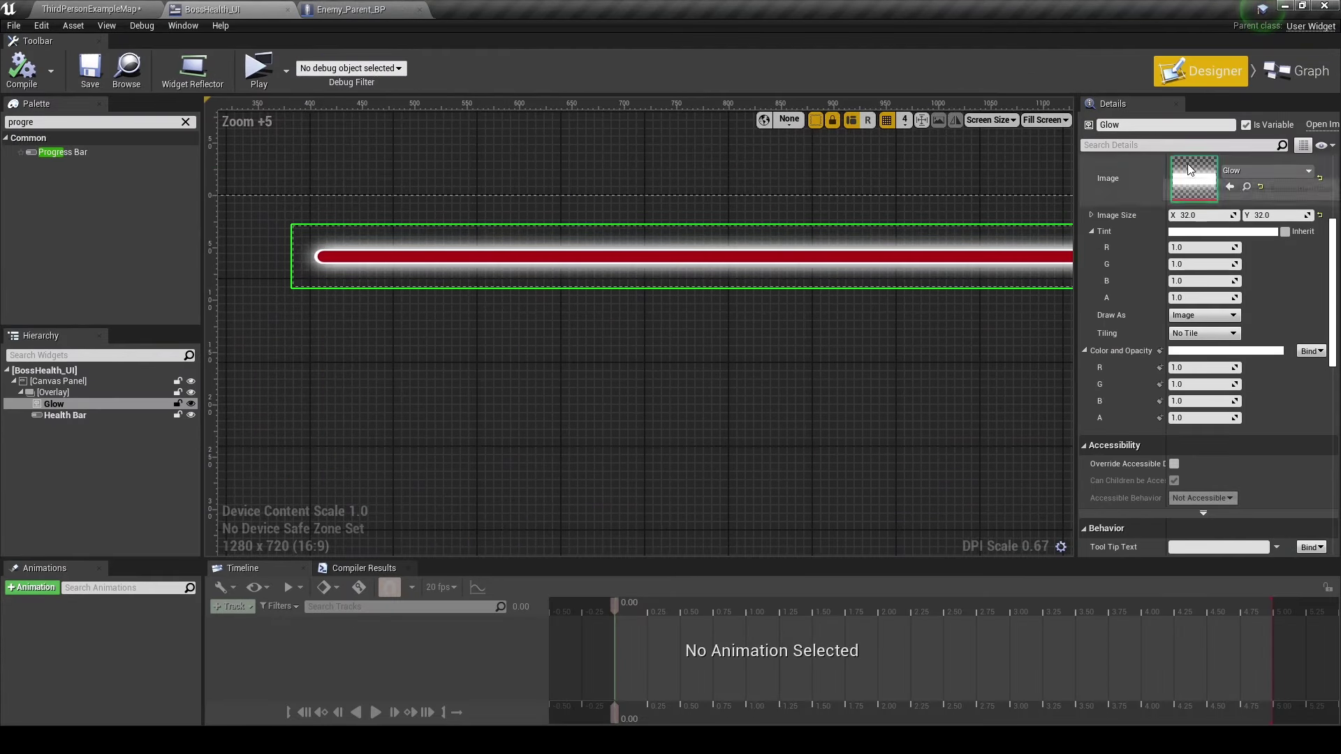
Set the Glow image's Render Opacity to 0.2 and go back to the level map.
click(1191, 145)
text(rend)
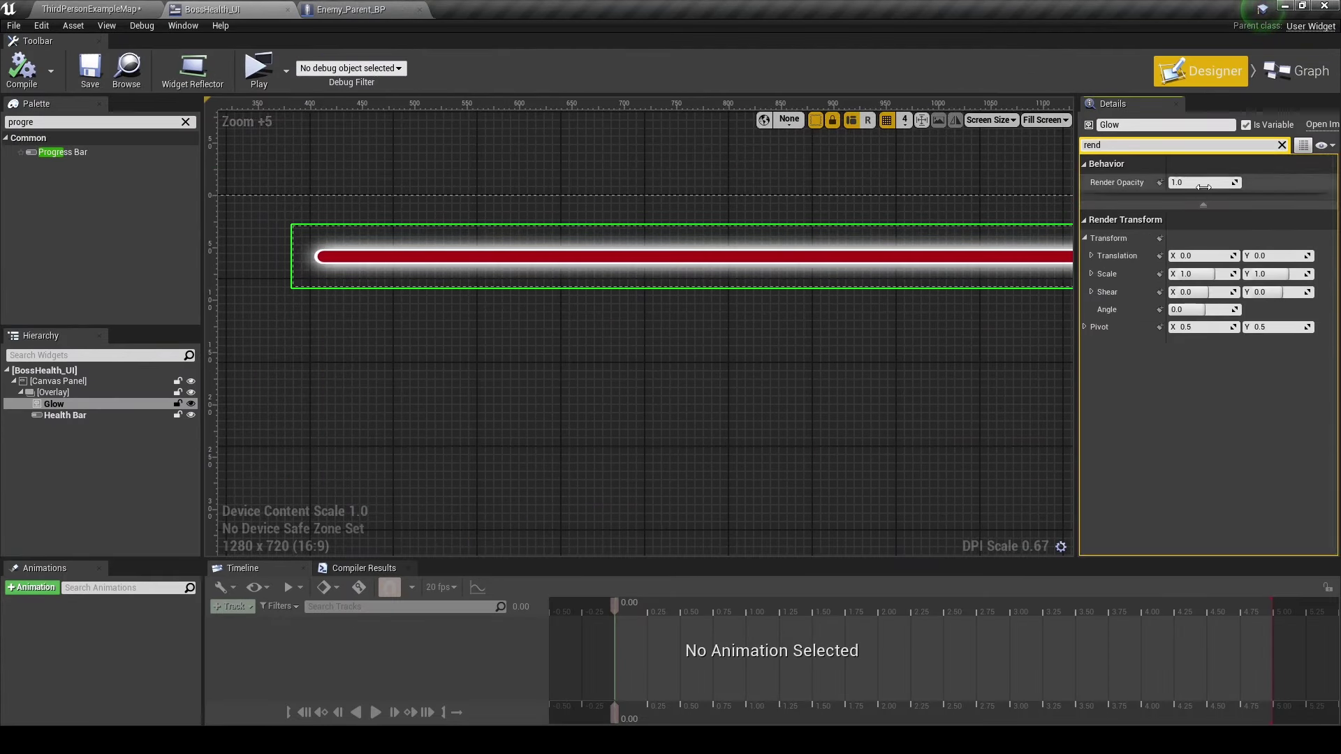
drag(1219, 180, 1188, 182)
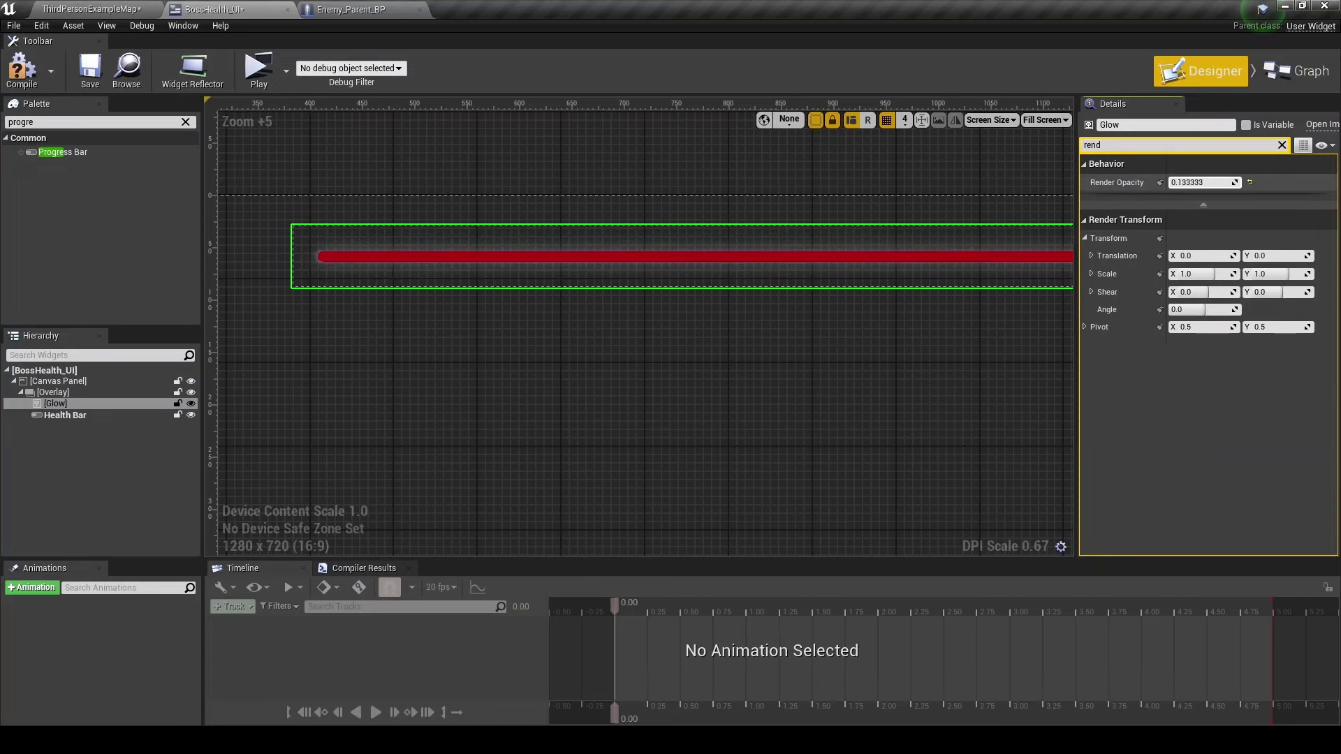
scroll(314, 259, up, 9)
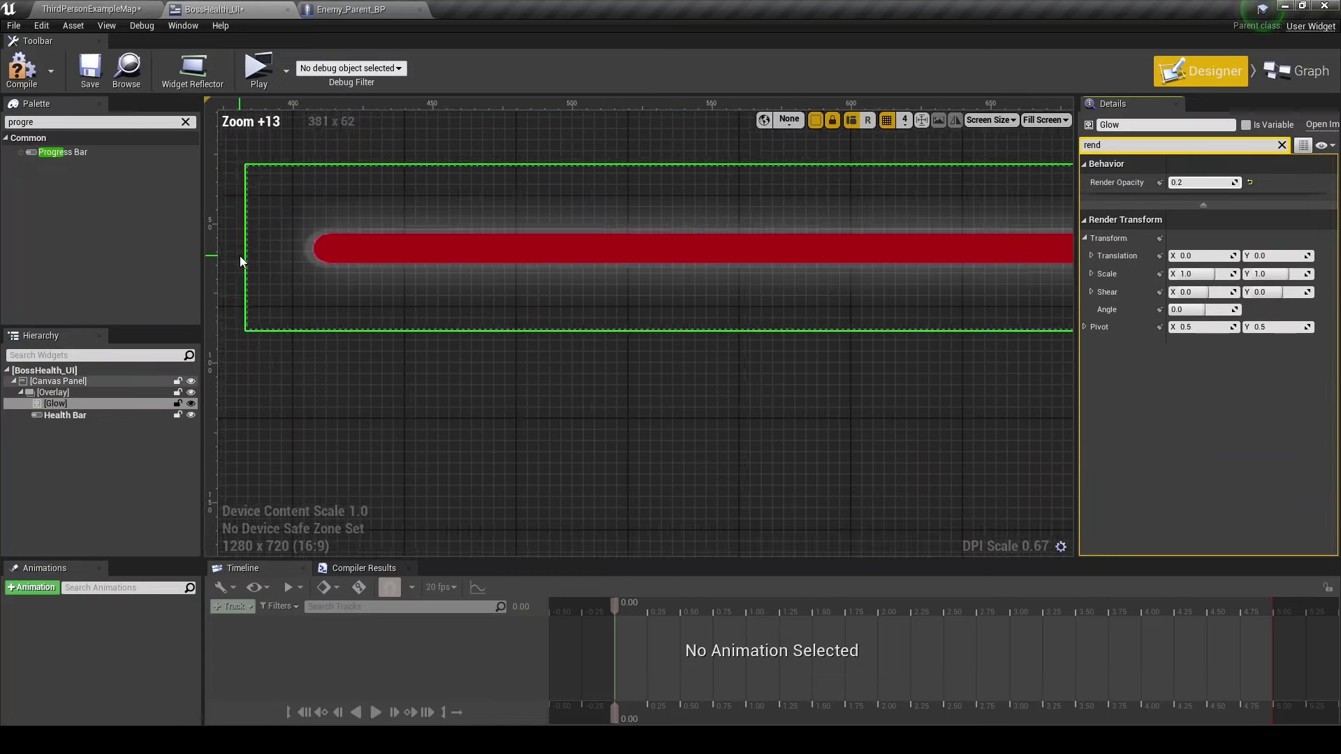
click(91, 9)
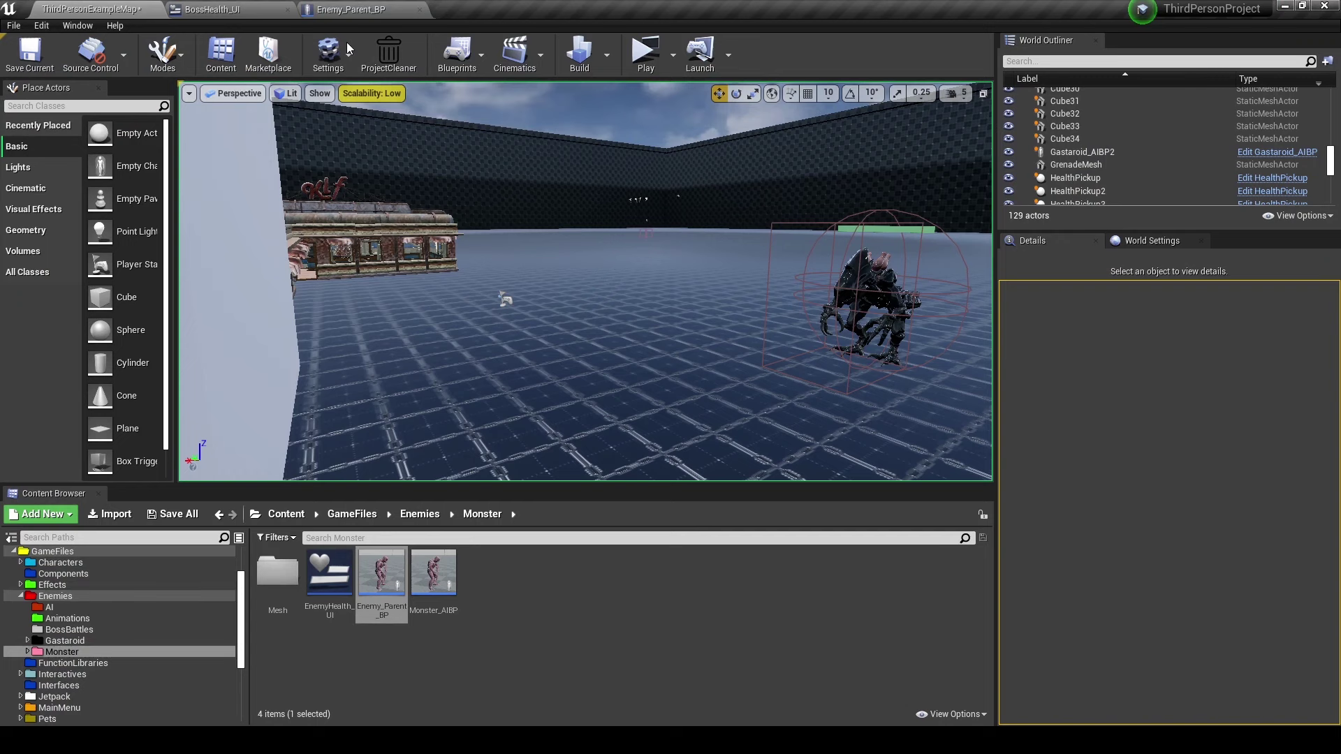
Play the level, running around the arena toward the monster to check the dimmer-glow health bar.
click(646, 55)
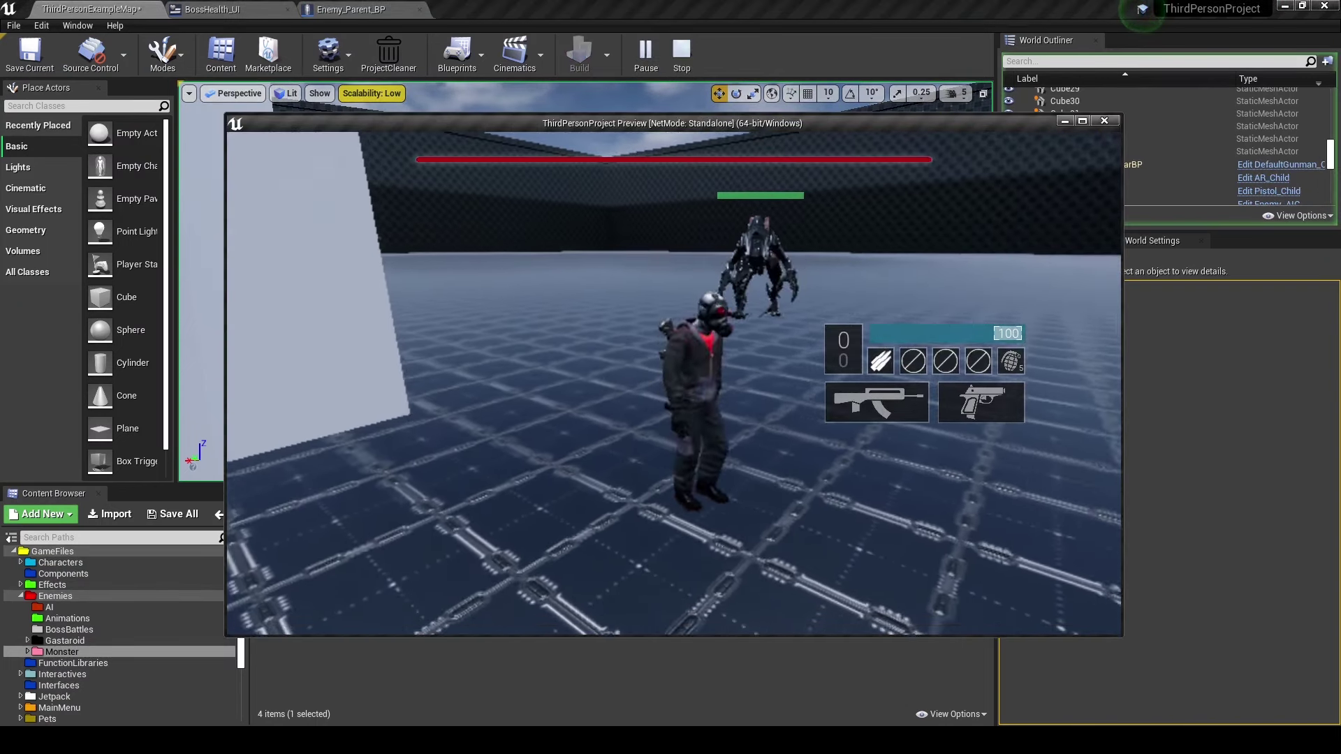
key(s)
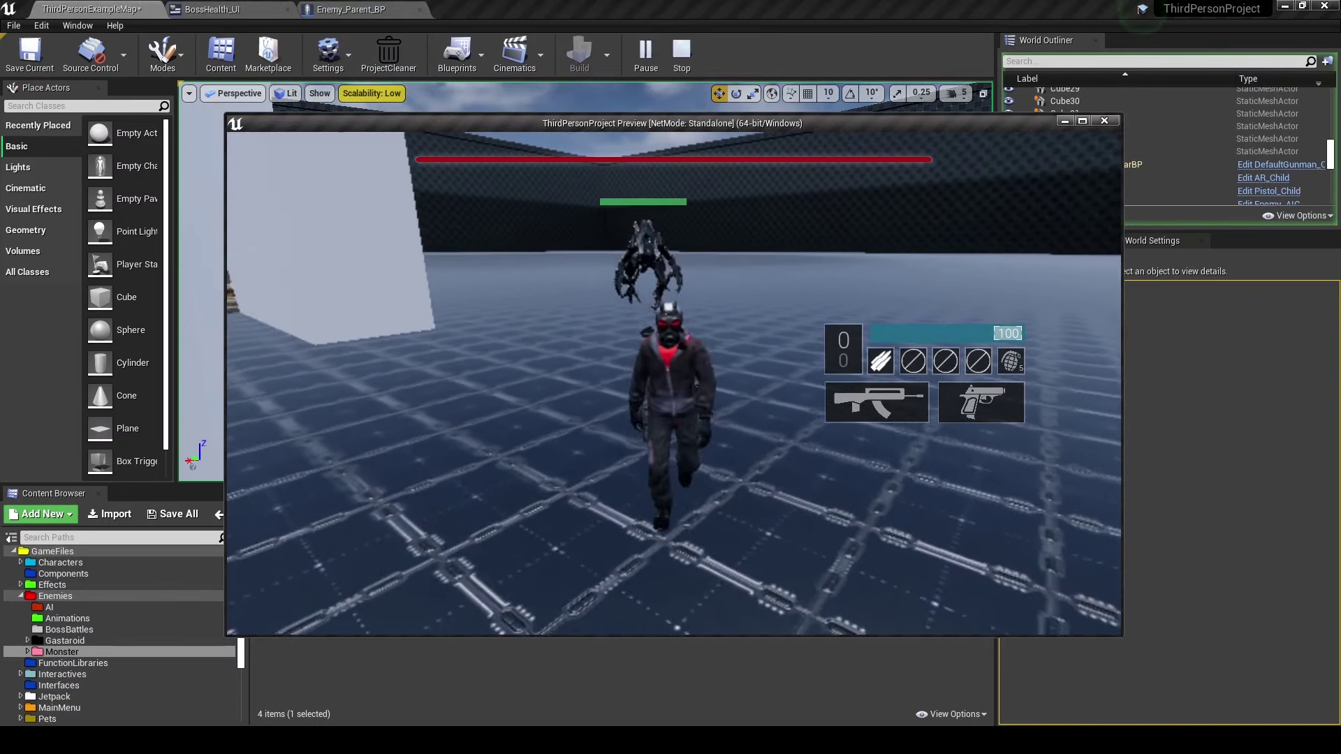
key(a)
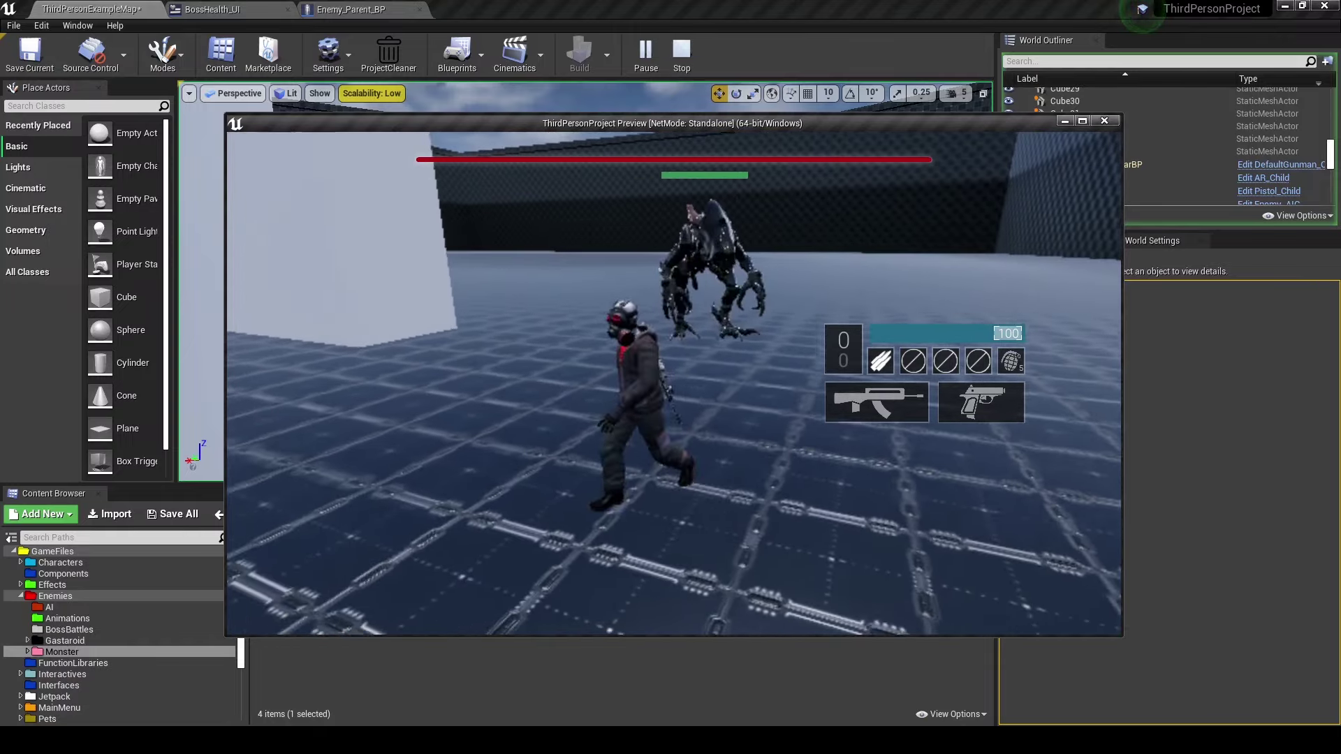
key(w)
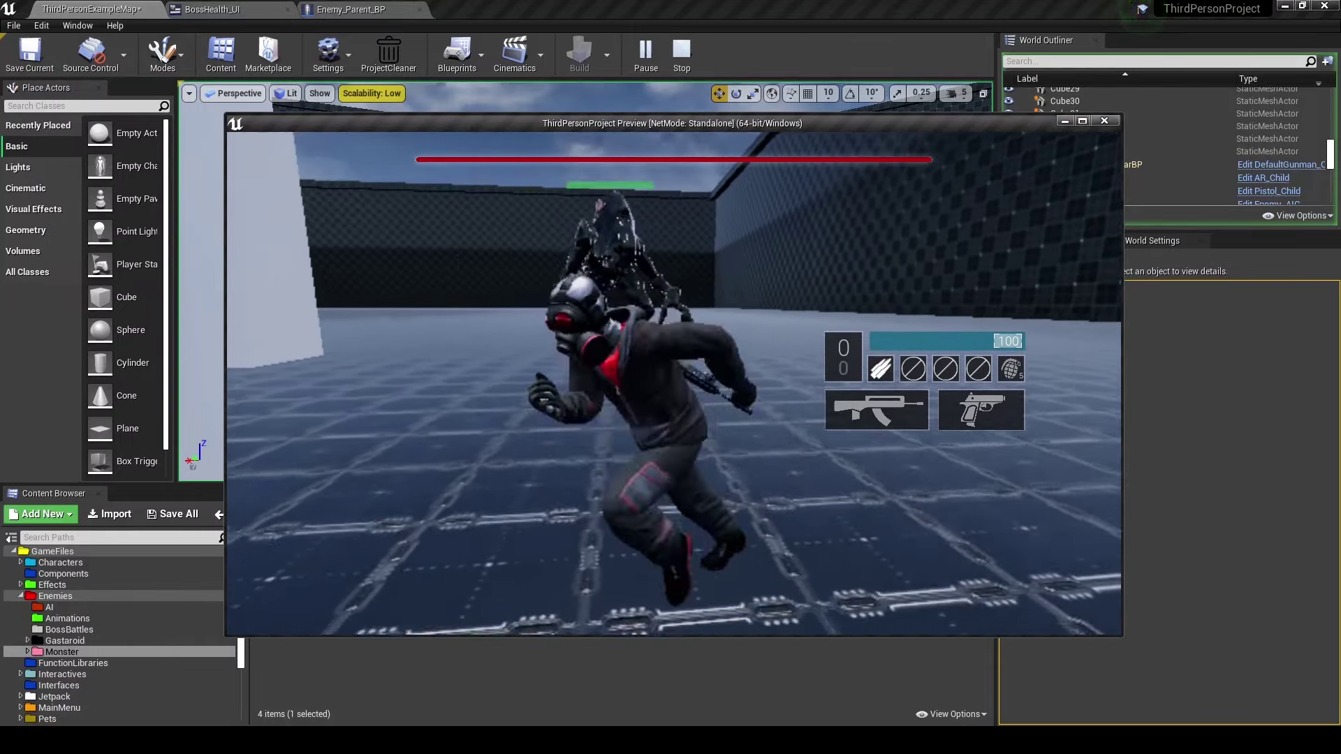
key(w)
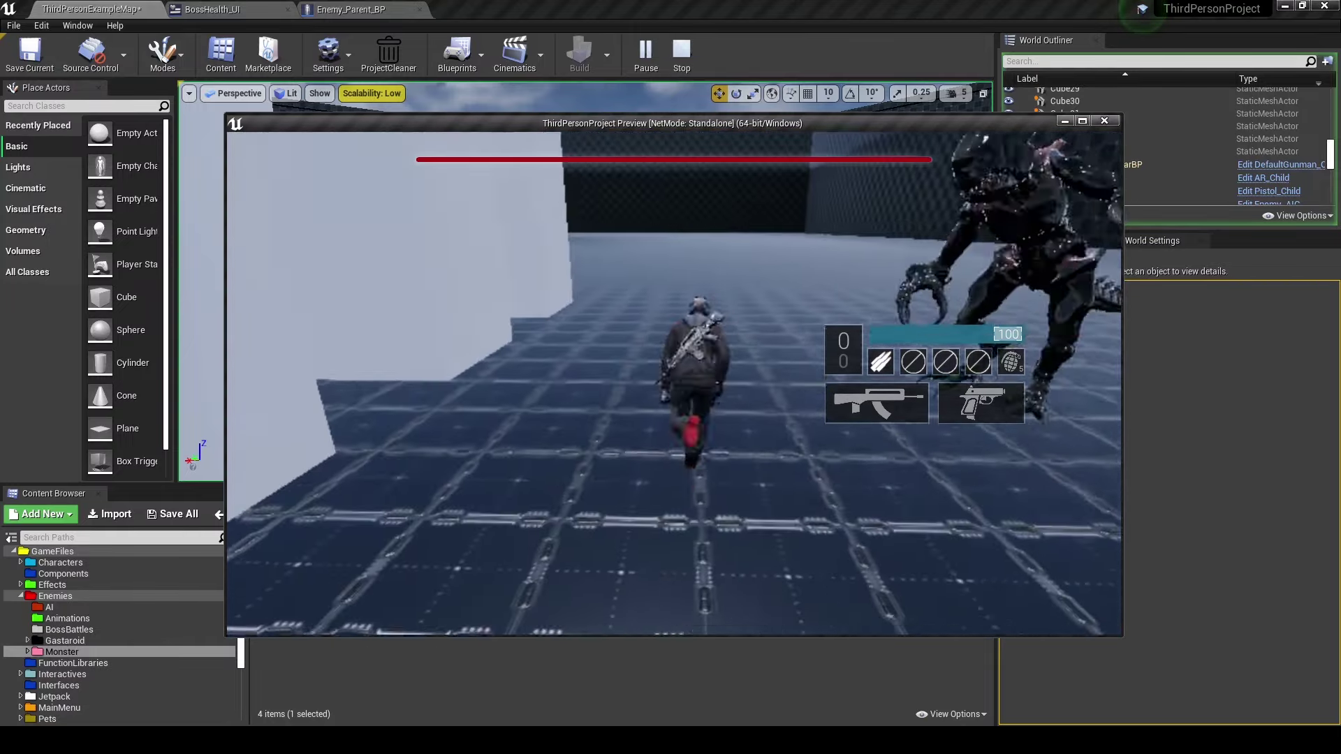
key(a)
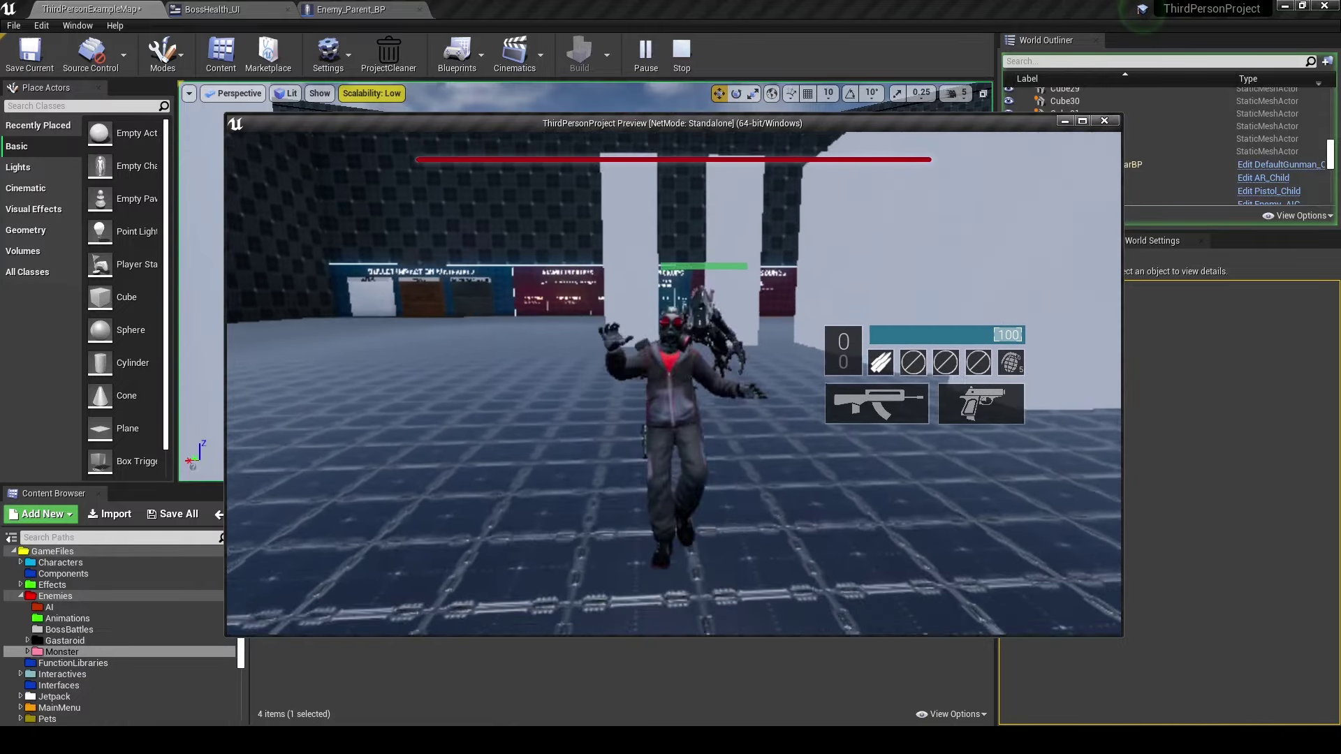
key(Escape)
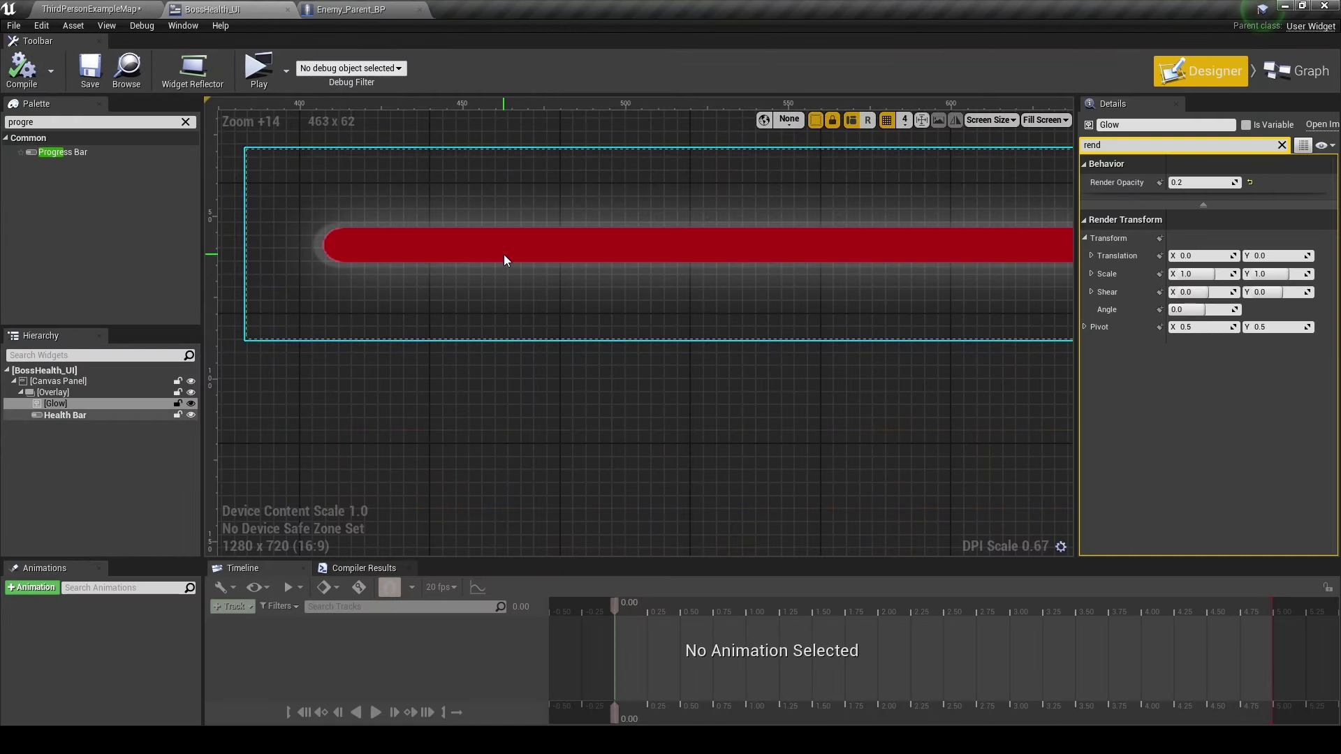
Create a binding for the Health Bar's Percent and name the function Bind health.
scroll(504, 254, down, 1)
scroll(570, 280, down, 4)
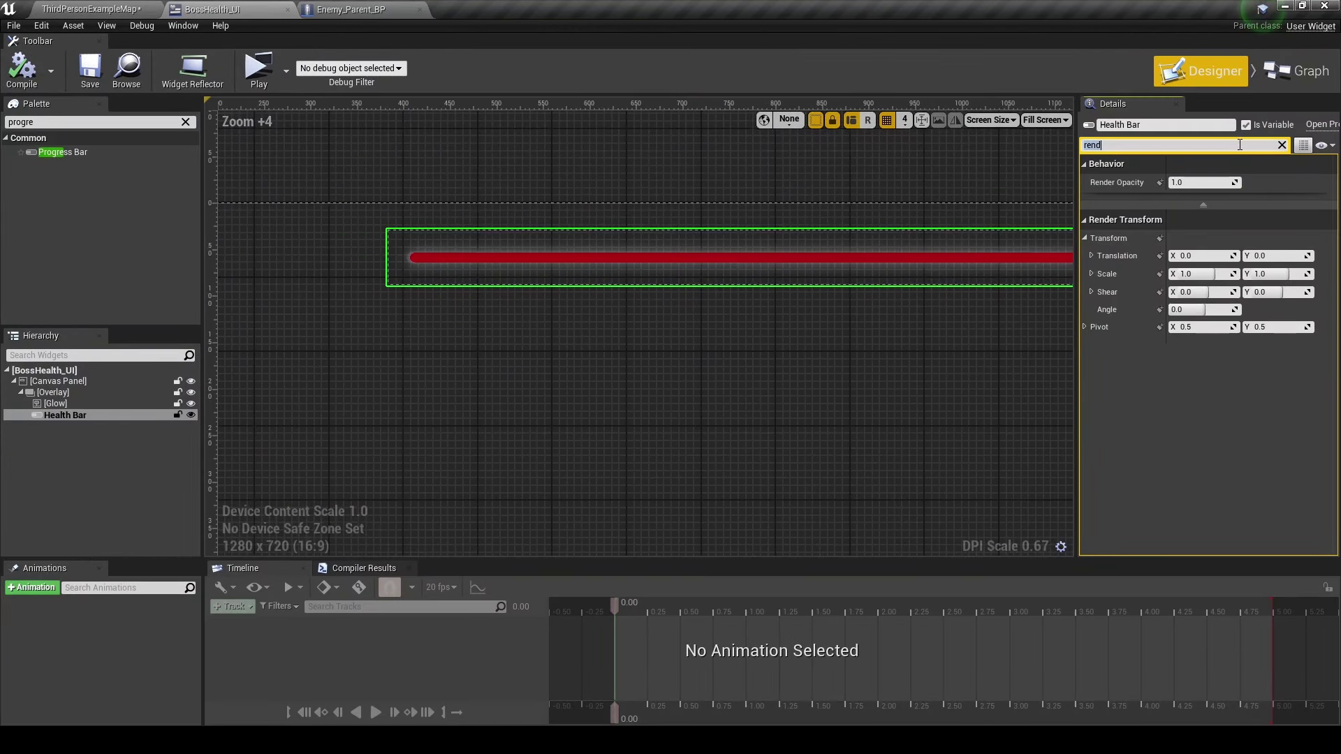
key(BackSpace)
key(BackSpace)
key(BackSpace)
text(perce)
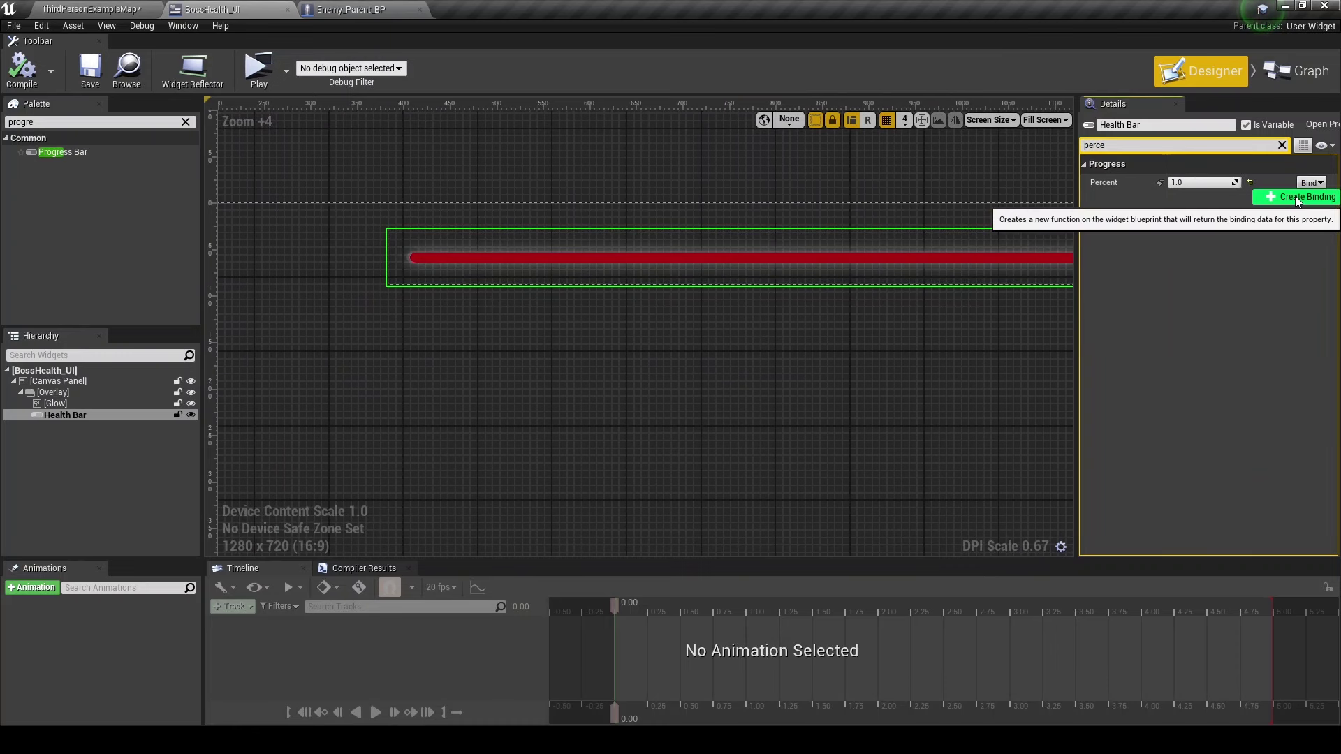
click(1290, 196)
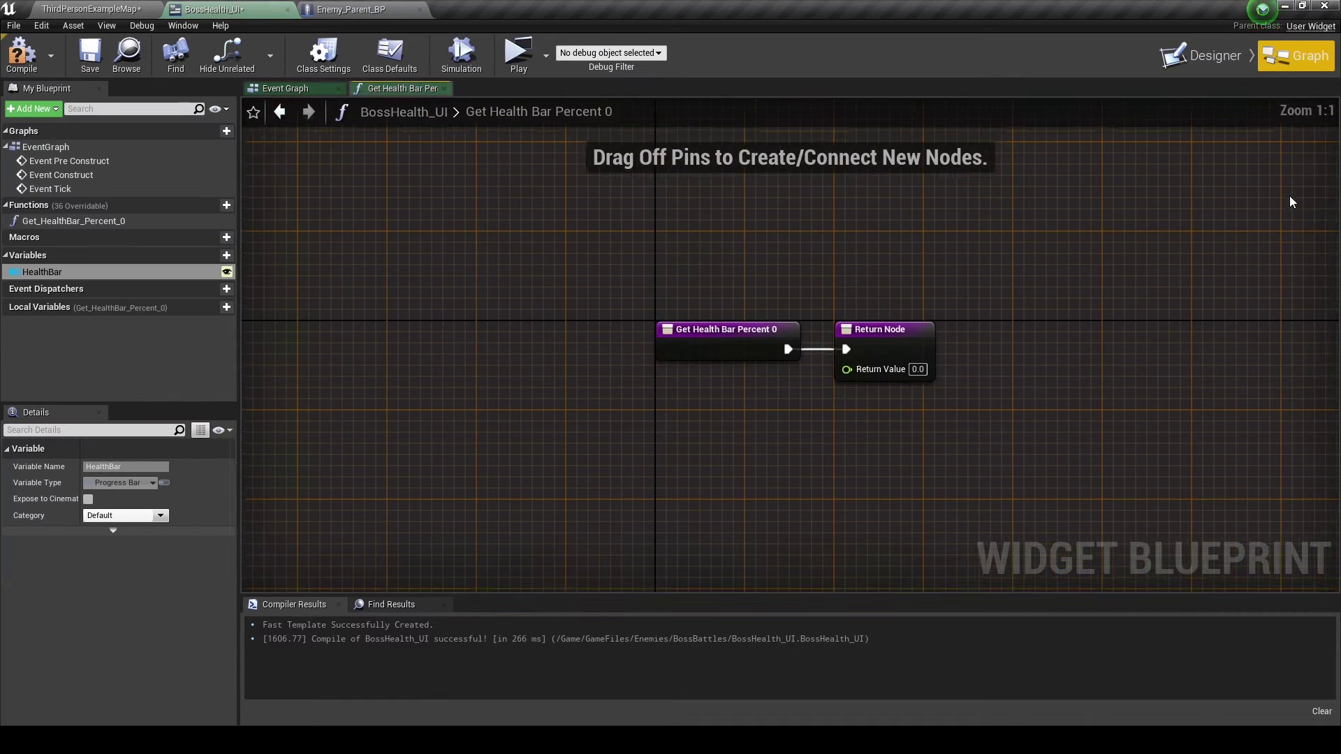
click(72, 222)
text(Bing)
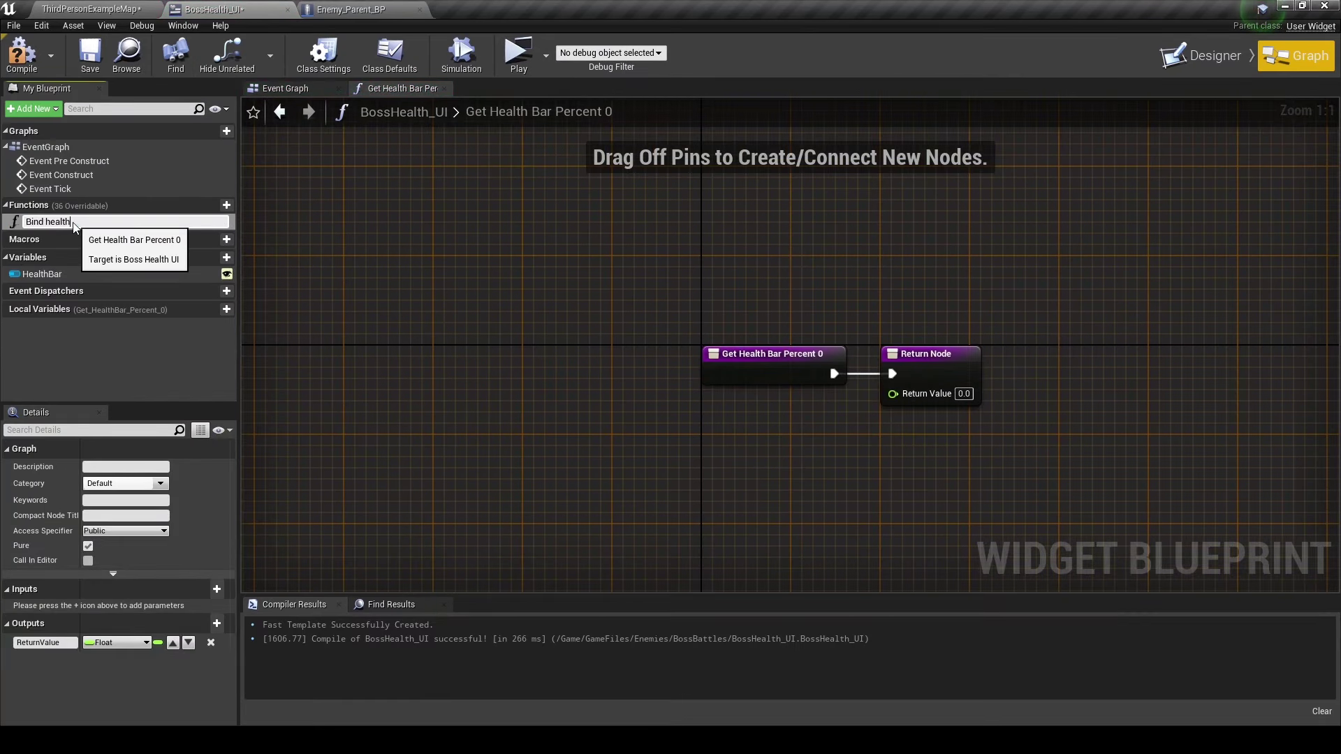
key(Return)
right_drag(936, 364, 547, 337)
drag(547, 337, 900, 336)
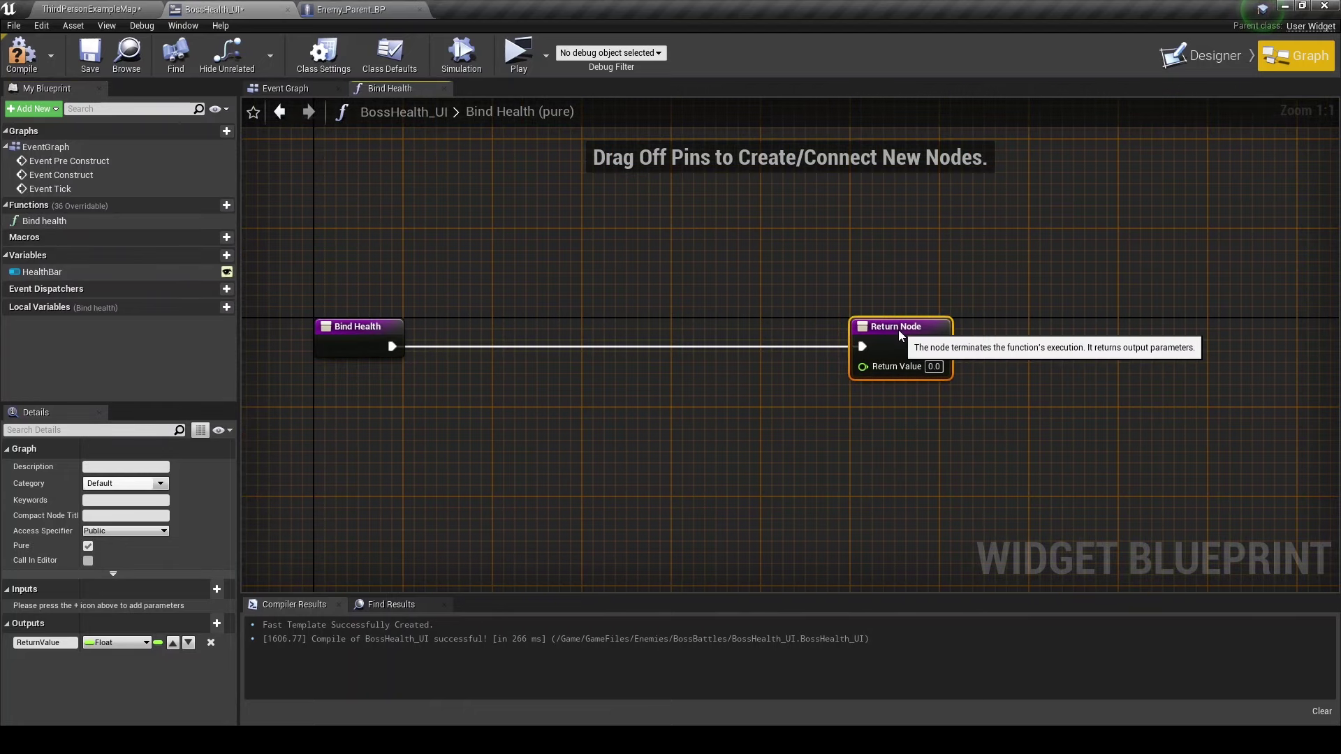
right_drag(427, 358, 537, 353)
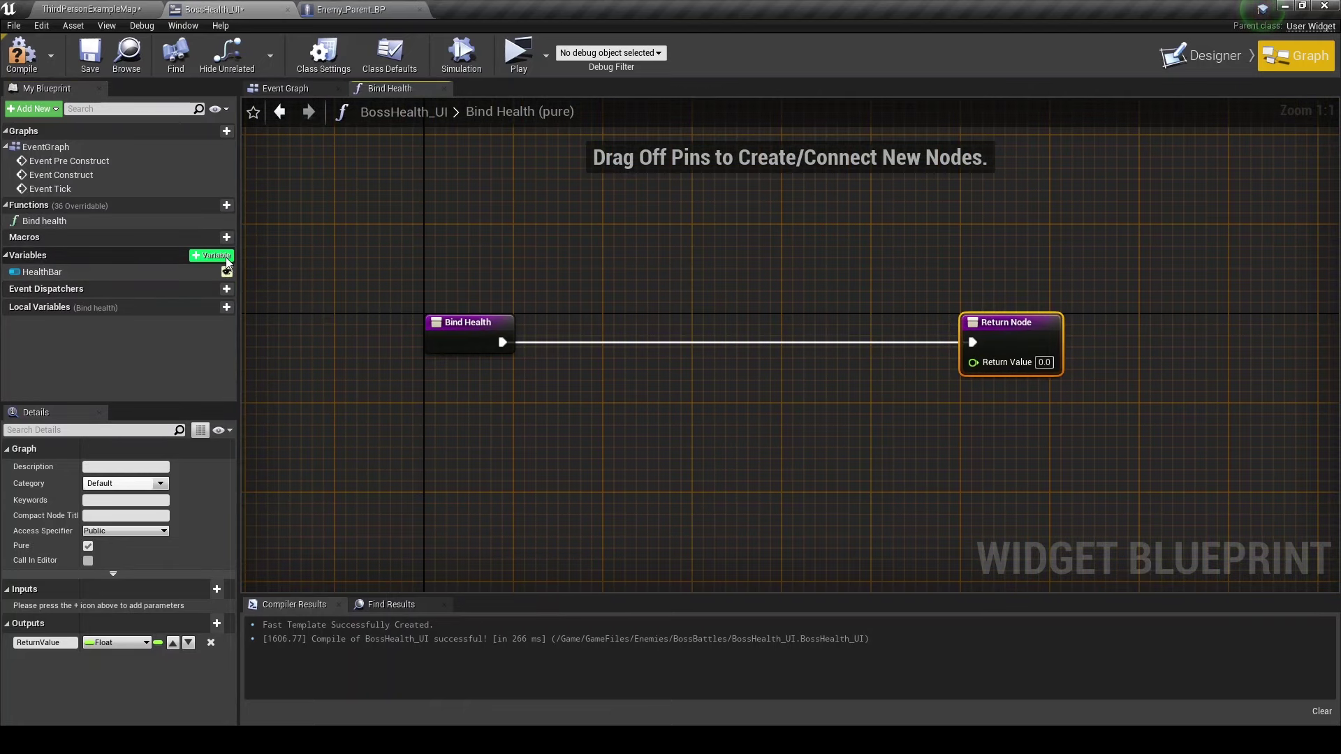
Add a Target actor variable as an Actor reference and compile the widget.
click(225, 257)
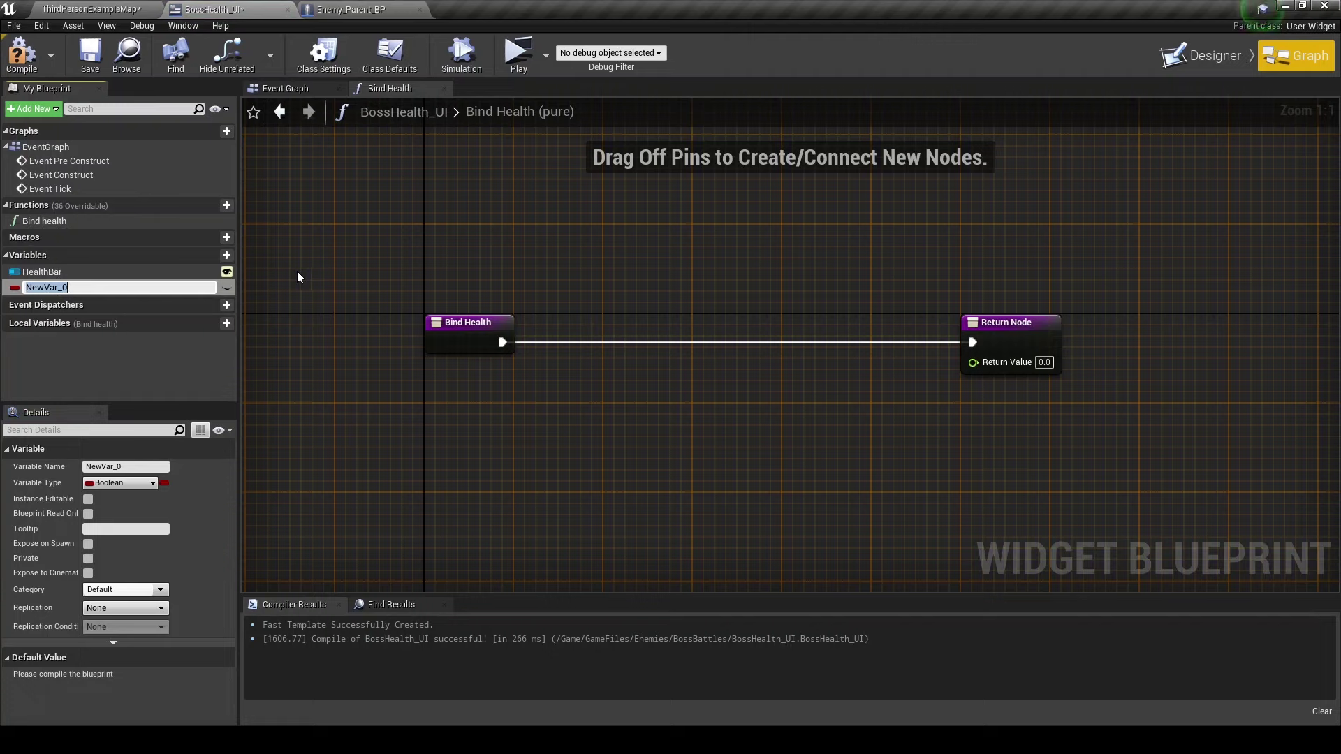
text(Target)
text( actor)
key(Return)
click(134, 481)
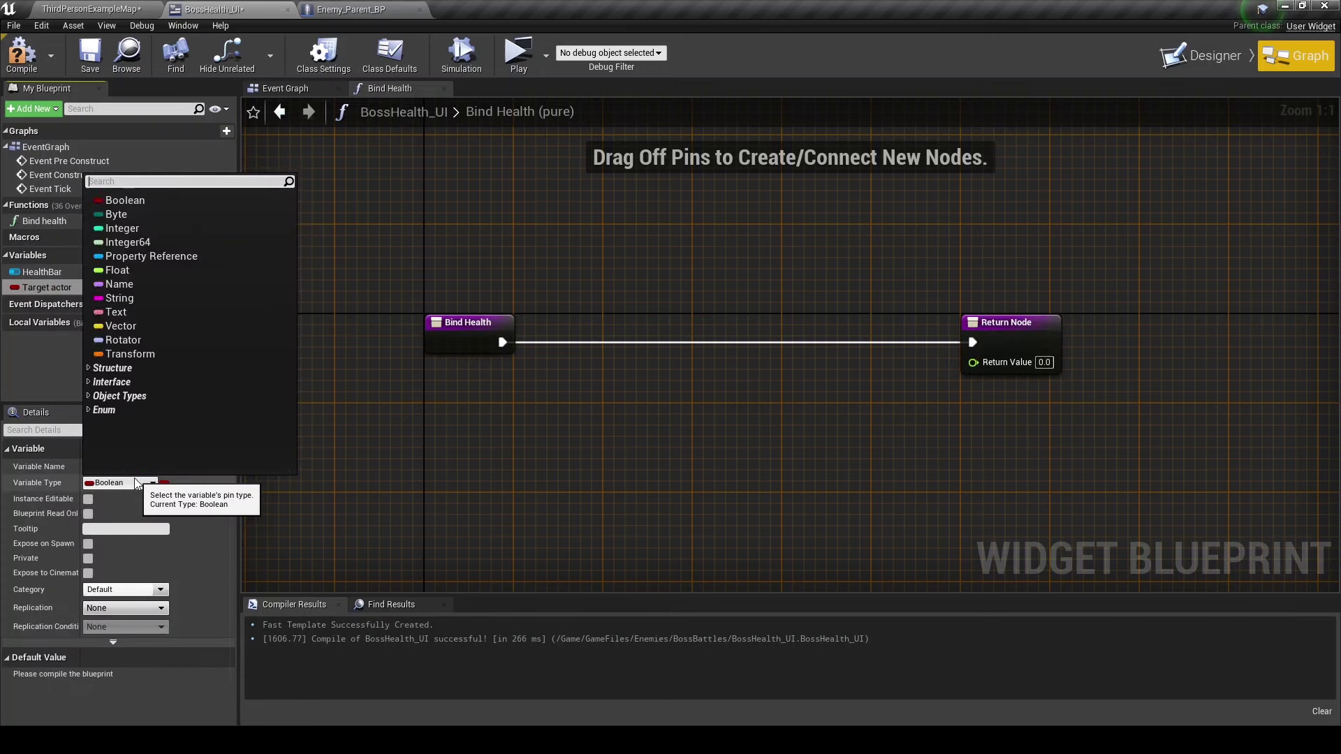
text(actor)
mouse_move(135, 375)
click(419, 362)
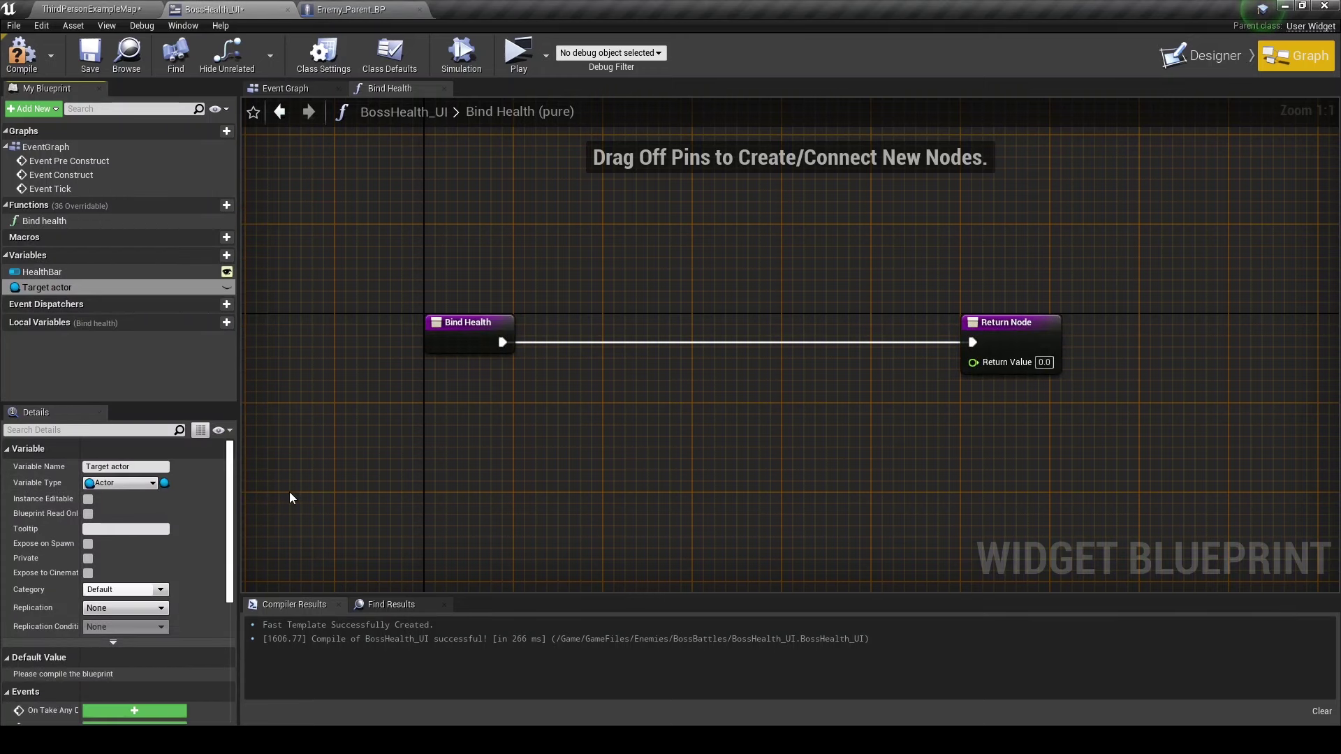
click(24, 66)
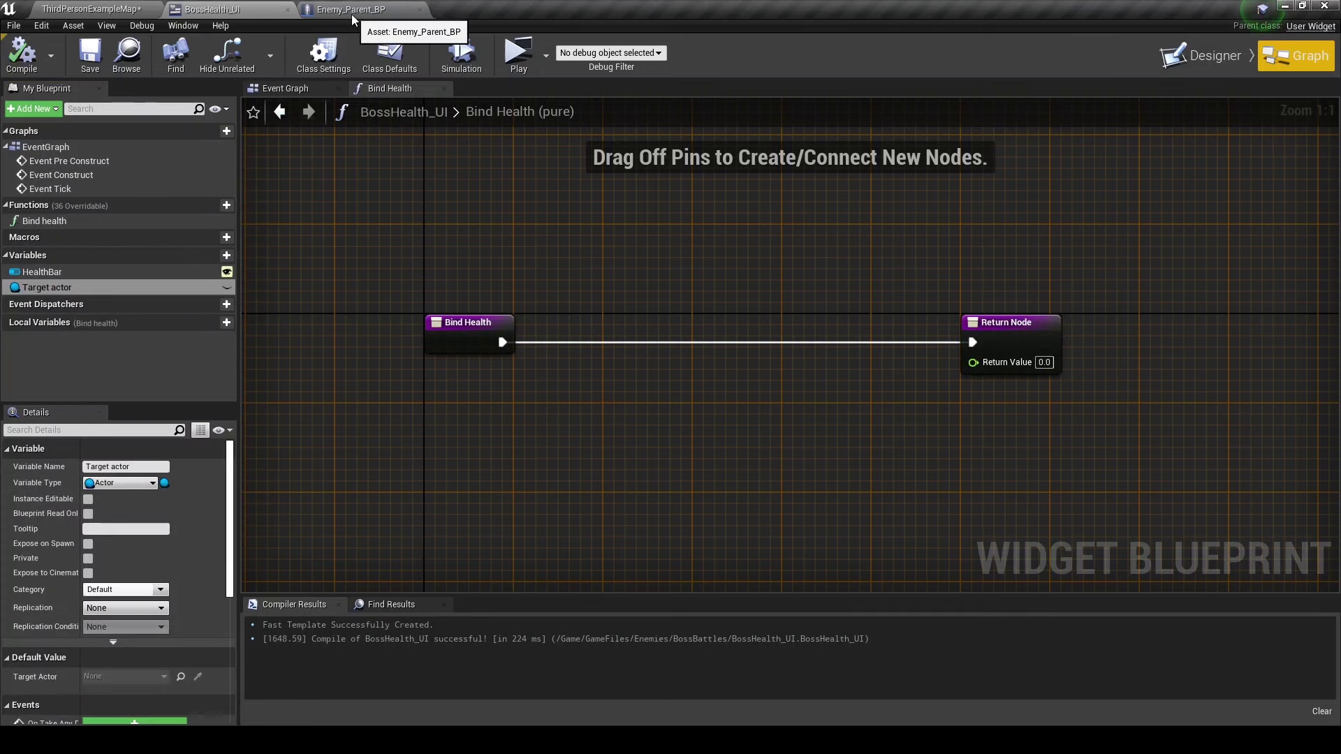
Change the Target actor variable's type to a Pawn reference and recompile.
click(120, 485)
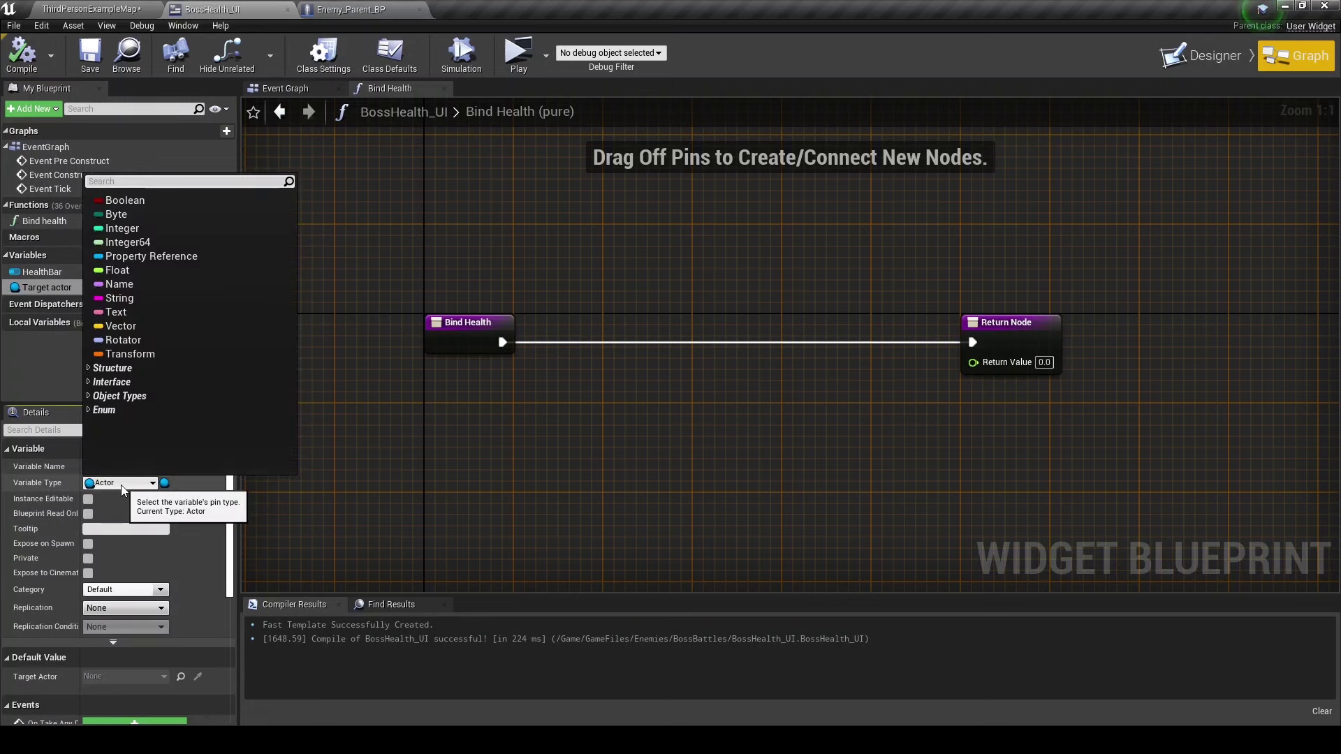
text(pawn)
mouse_move(147, 312)
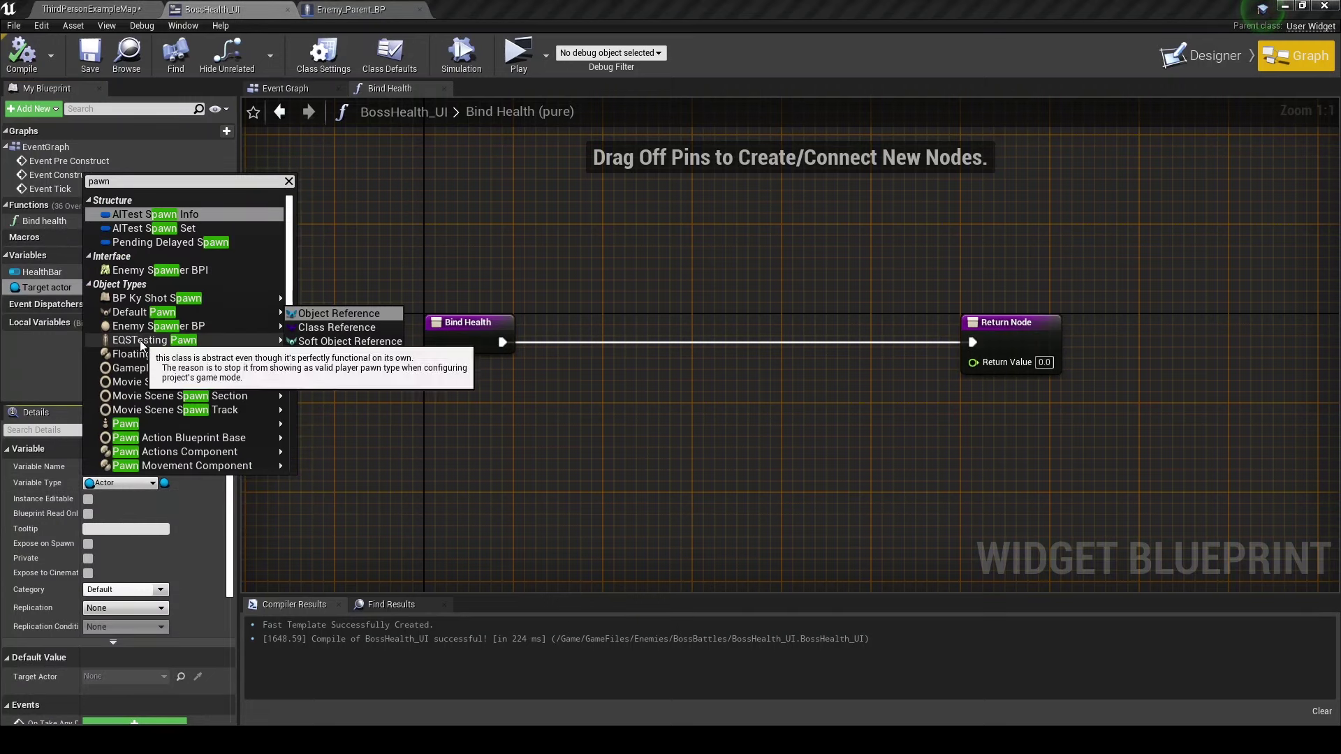
click(138, 429)
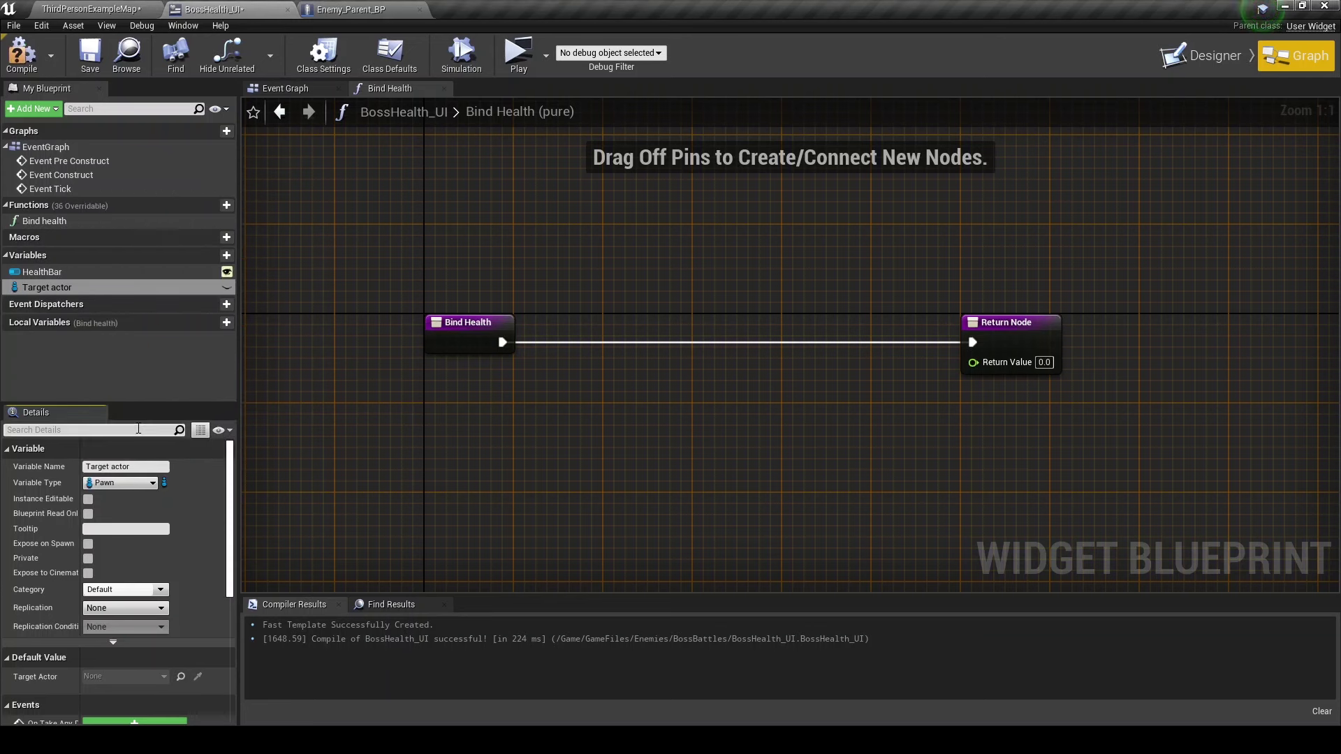
click(20, 56)
In Enemy_Parent_BP, set the created widget's Target Actor to Self.
click(352, 10)
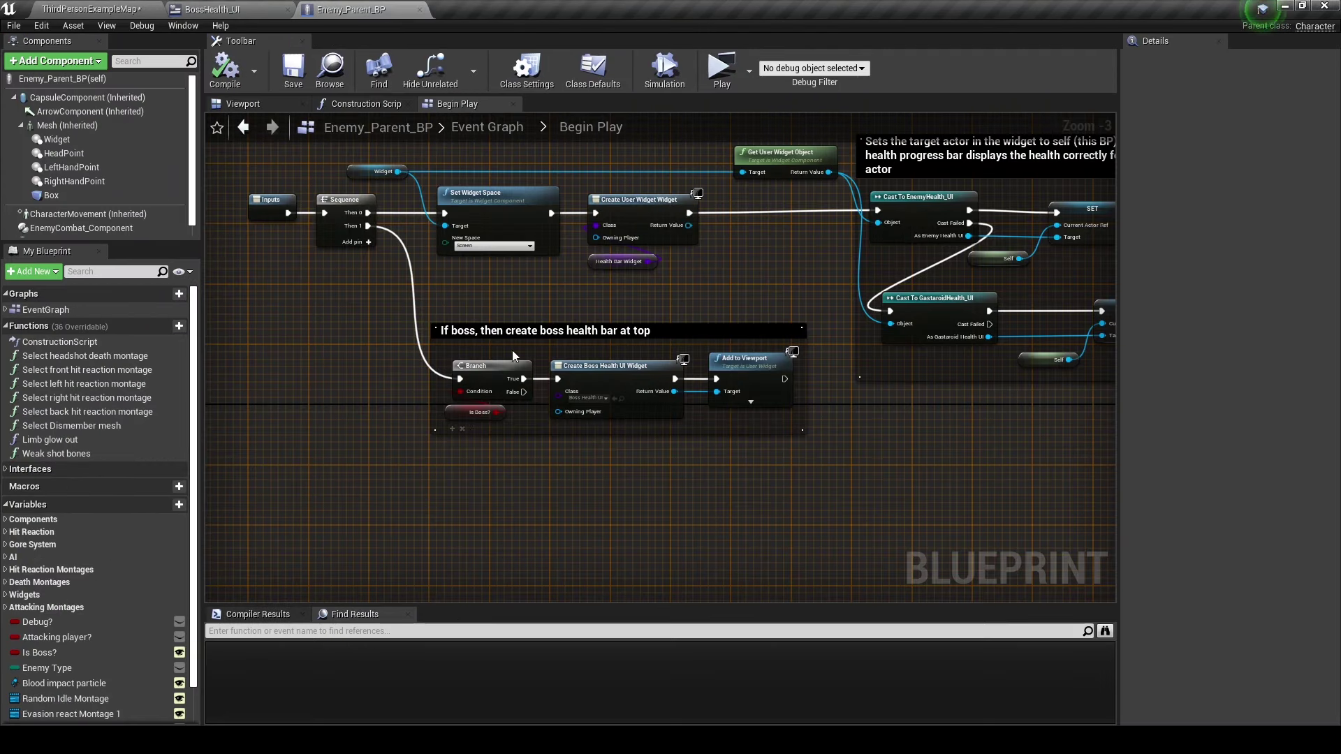
scroll(709, 368, up, 2)
mouse_move(665, 398)
mouse_down()
mouse_move(719, 440)
mouse_move(810, 459)
mouse_move(699, 529)
mouse_move(830, 535)
mouse_up()
text(set target)
key(Return)
text(self)
key(Return)
Move the SET and Self nodes into the boss comment, then compile and save.
drag(841, 449, 900, 390)
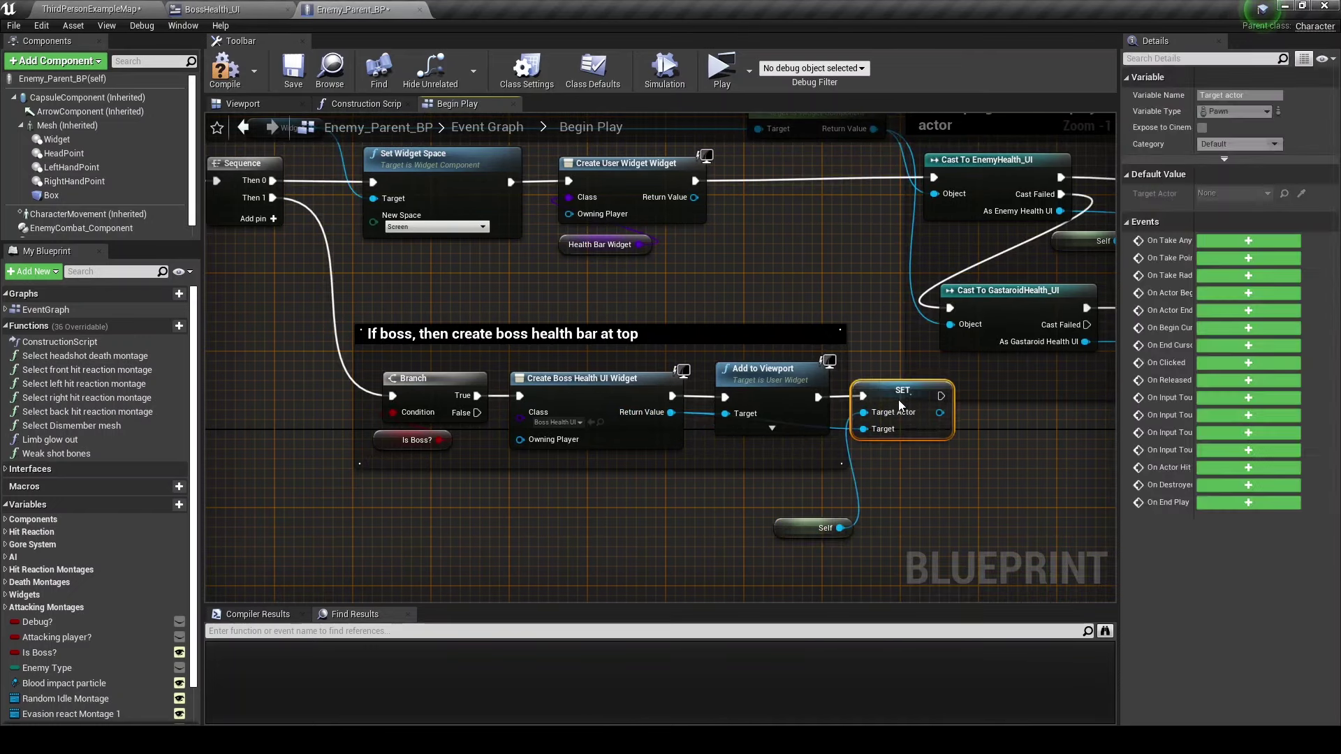
drag(803, 529, 790, 459)
click(419, 334)
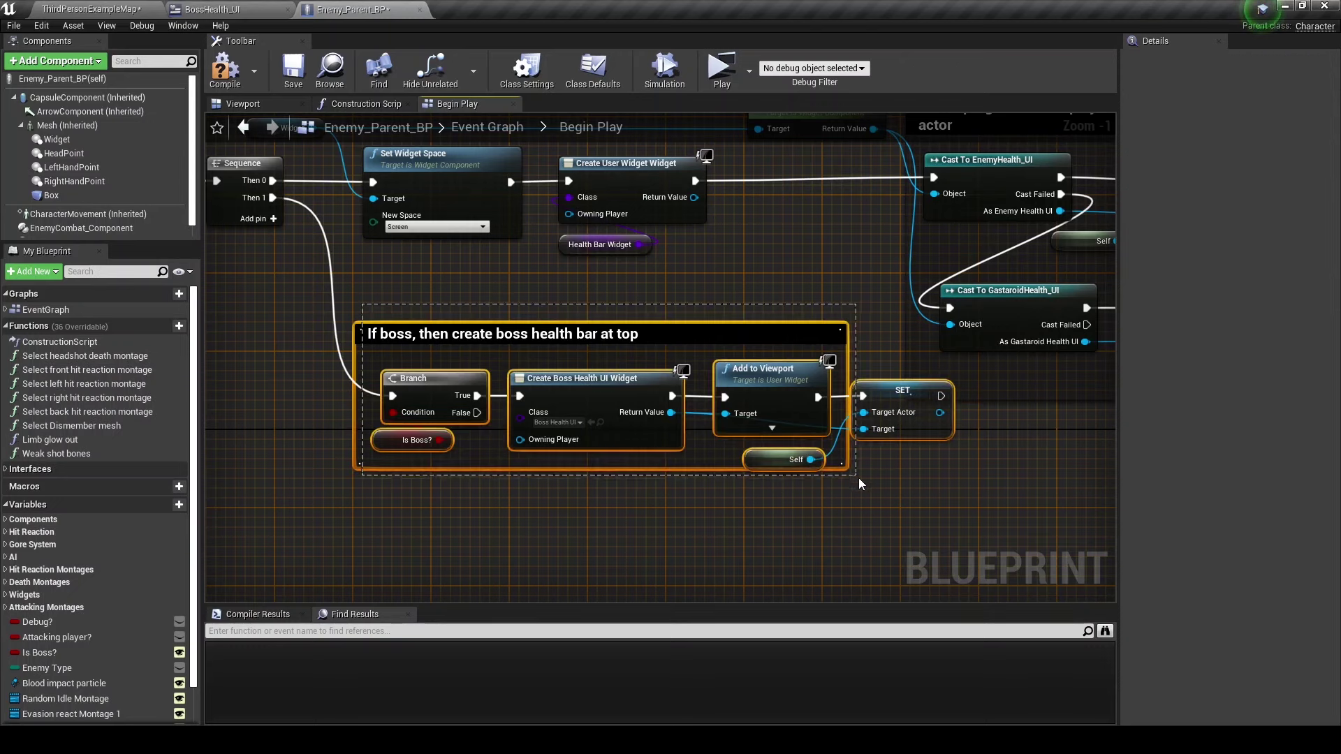
ctrl+click(891, 405)
drag(890, 406, 841, 493)
right_drag(841, 493, 809, 354)
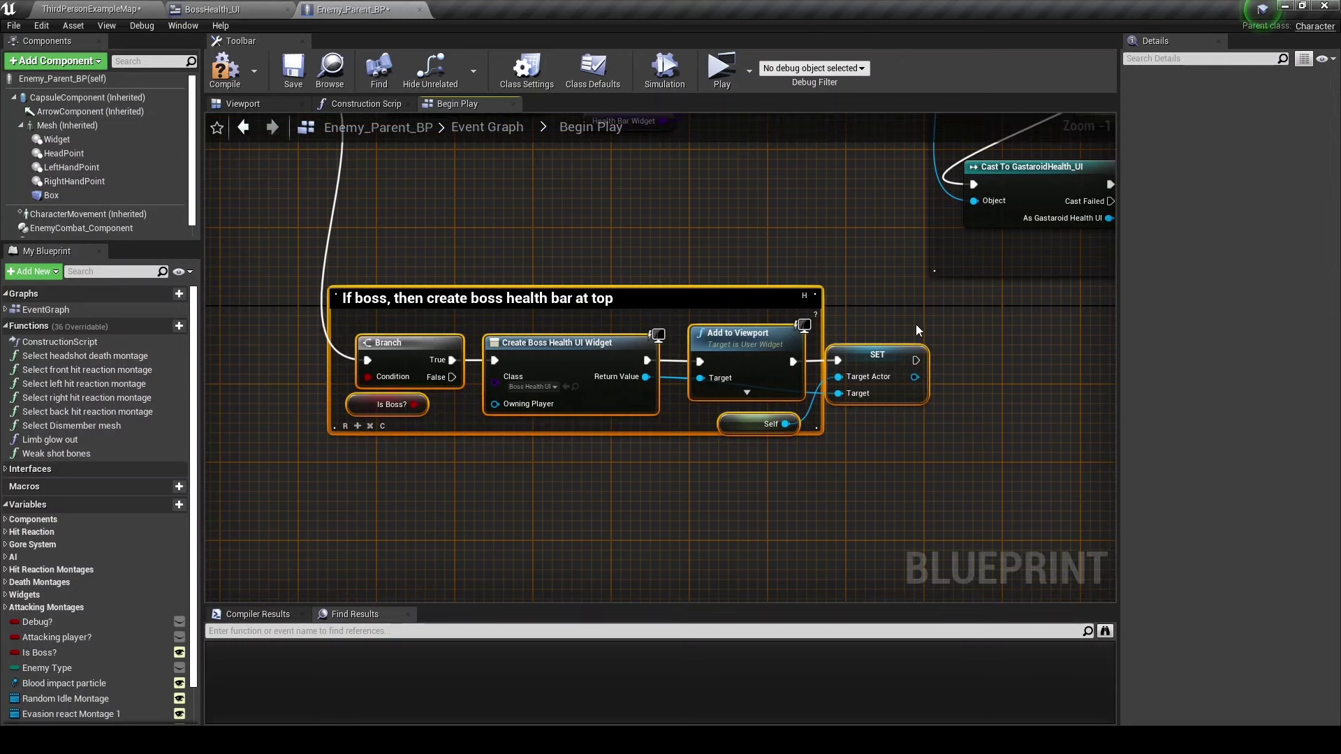
click(894, 357)
ctrl+click(762, 424)
click(357, 425)
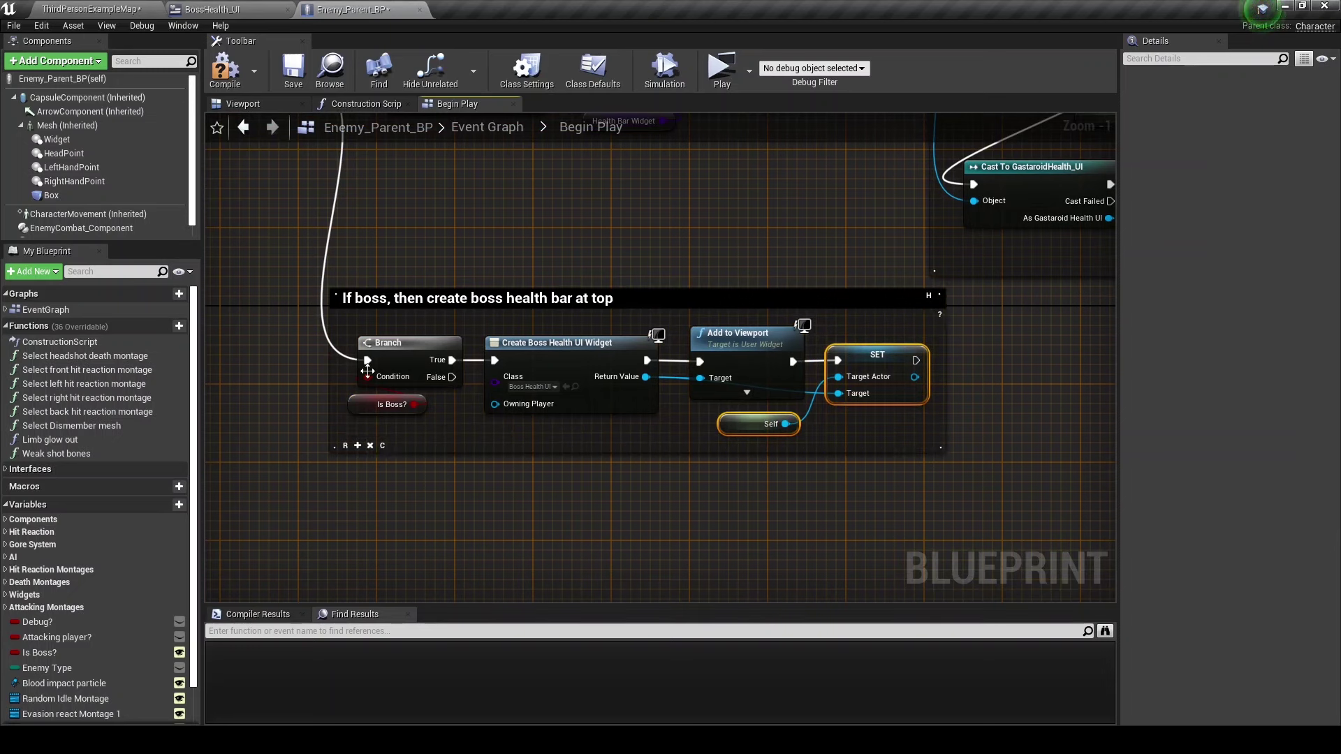
click(231, 72)
In Bind Health, get the Target Actor's Health and wire a divide node into Return Value.
click(244, 9)
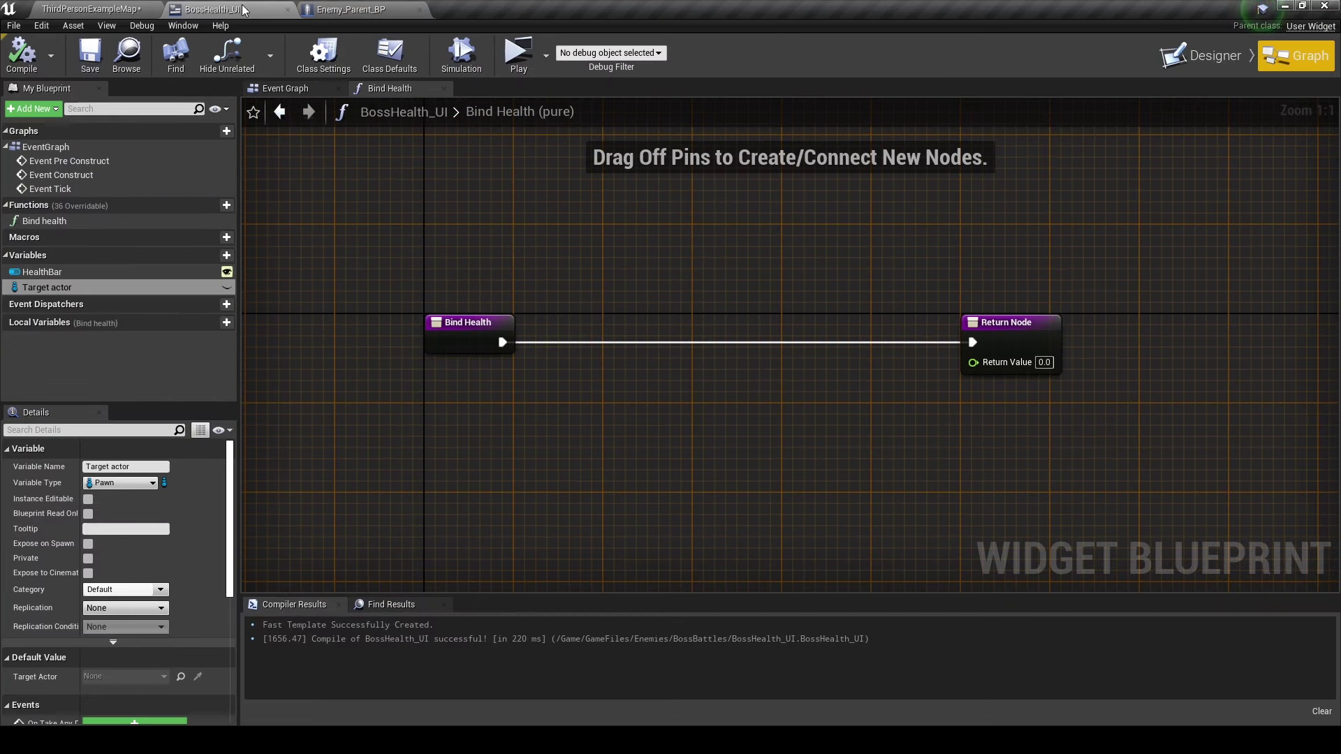
mouse_move(46, 287)
ctrl+mouse_down()
mouse_move(402, 370)
mouse_move(575, 375)
ctrl+mouse_up()
text(get health)
key(Return)
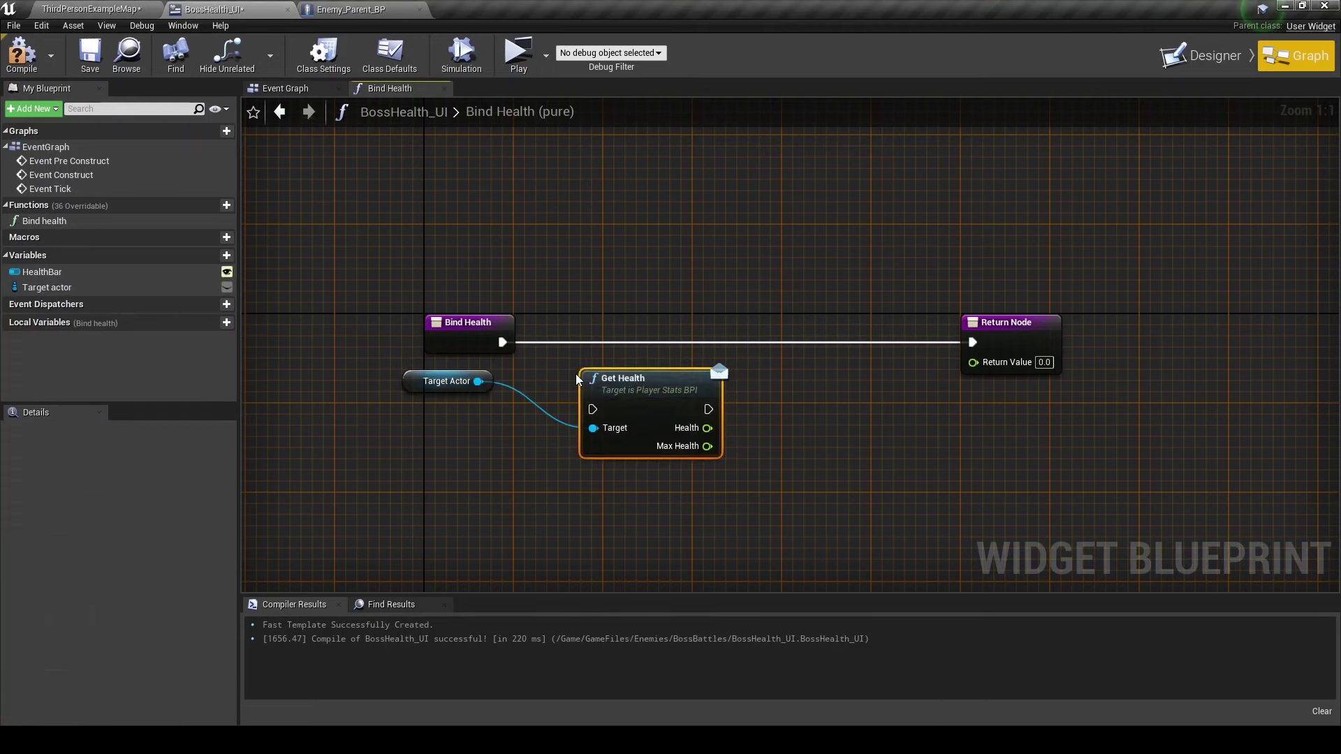
mouse_move(502, 342)
mouse_down()
mouse_move(594, 409)
mouse_move(590, 311)
mouse_up()
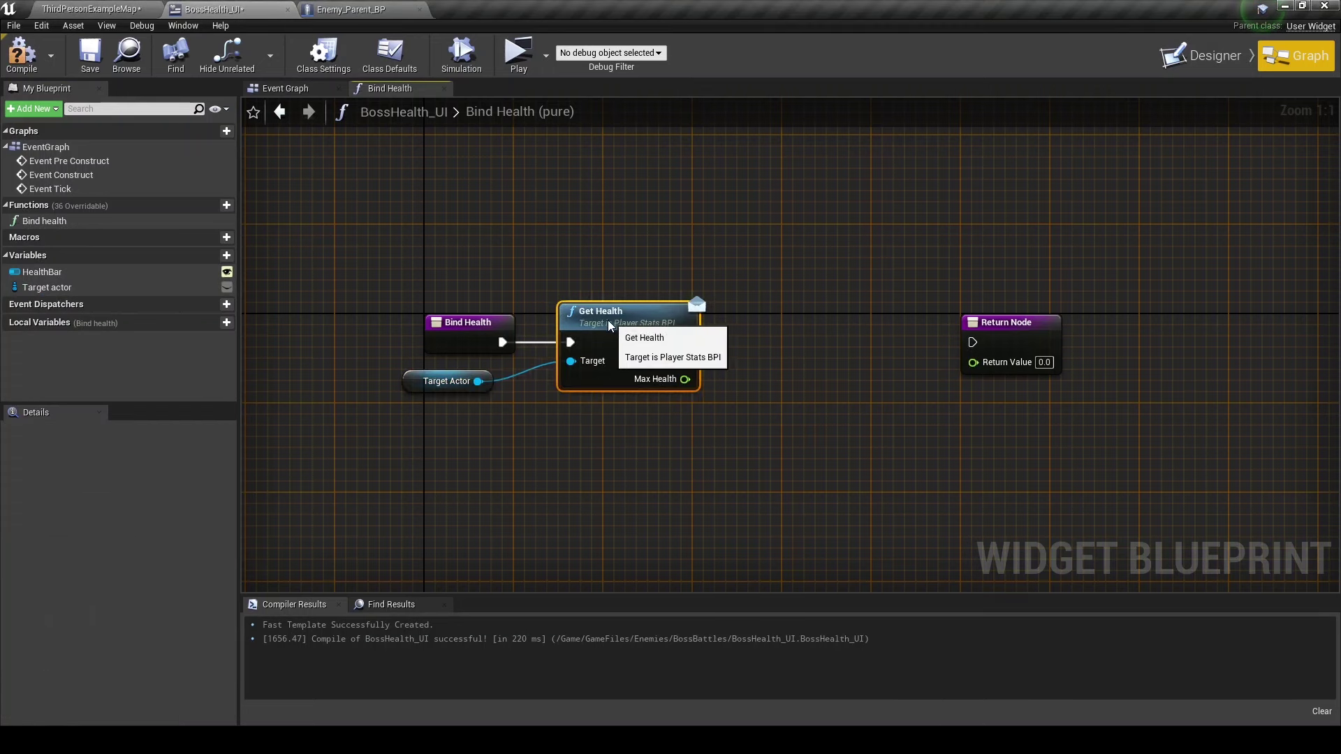
drag(675, 361, 728, 381)
text(/)
key(Return)
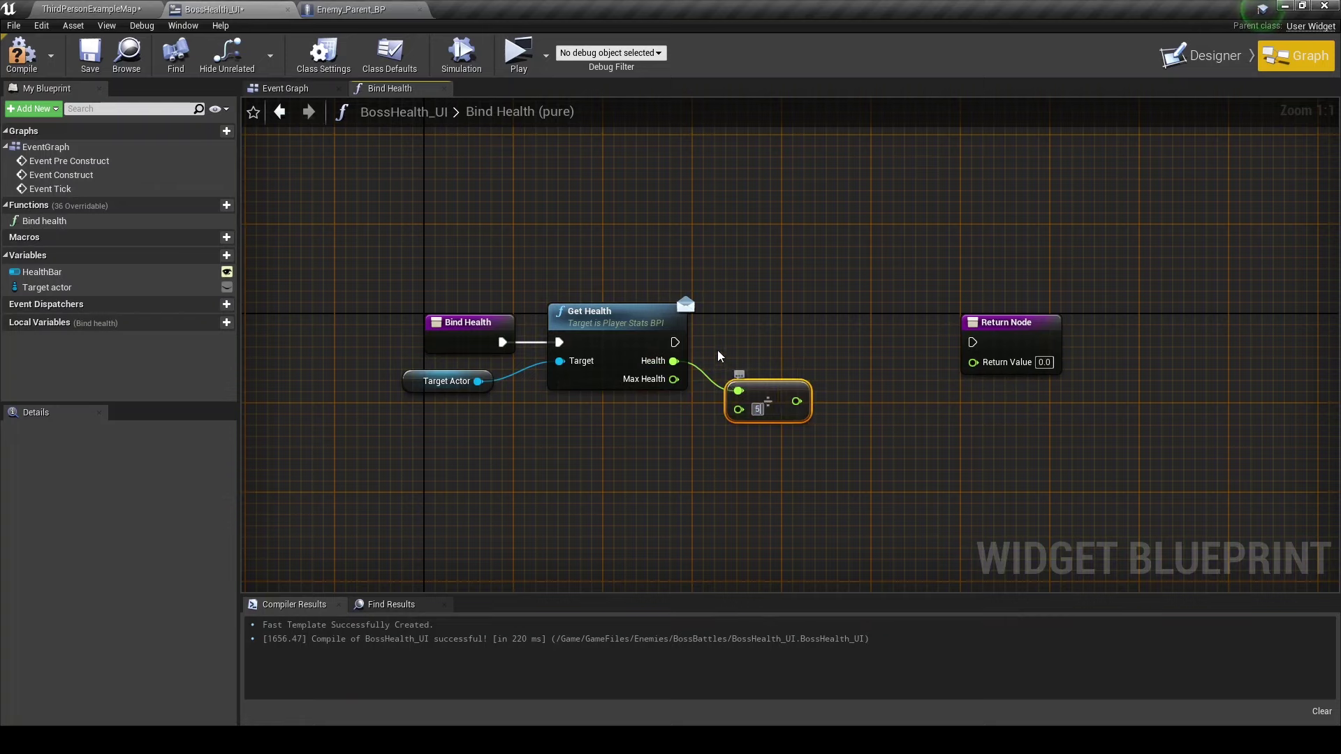
mouse_move(673, 342)
mouse_down()
mouse_move(972, 343)
mouse_move(803, 401)
mouse_up()
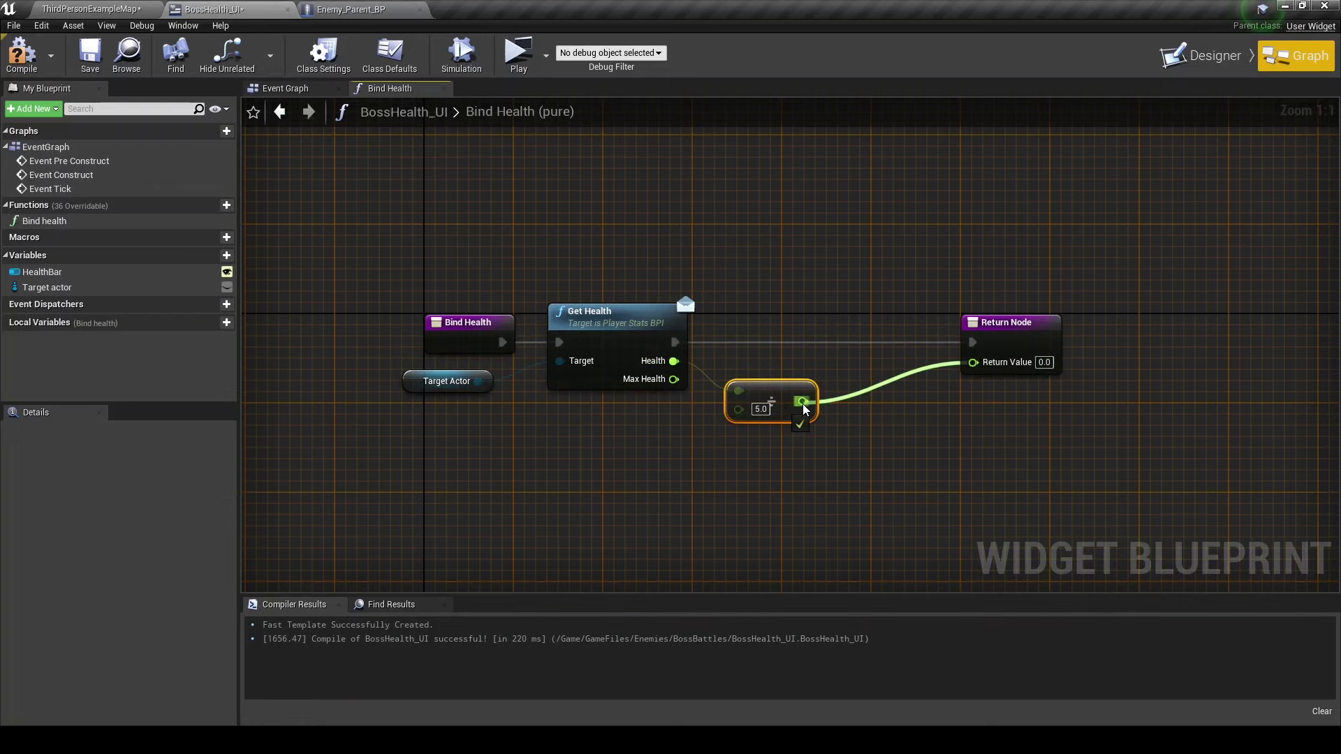
Replace the divide with Map Range Clamped: Health in, In Range B Max Health, Out Range B 1.0.
drag(1011, 342, 916, 351)
key(ctrl+z)
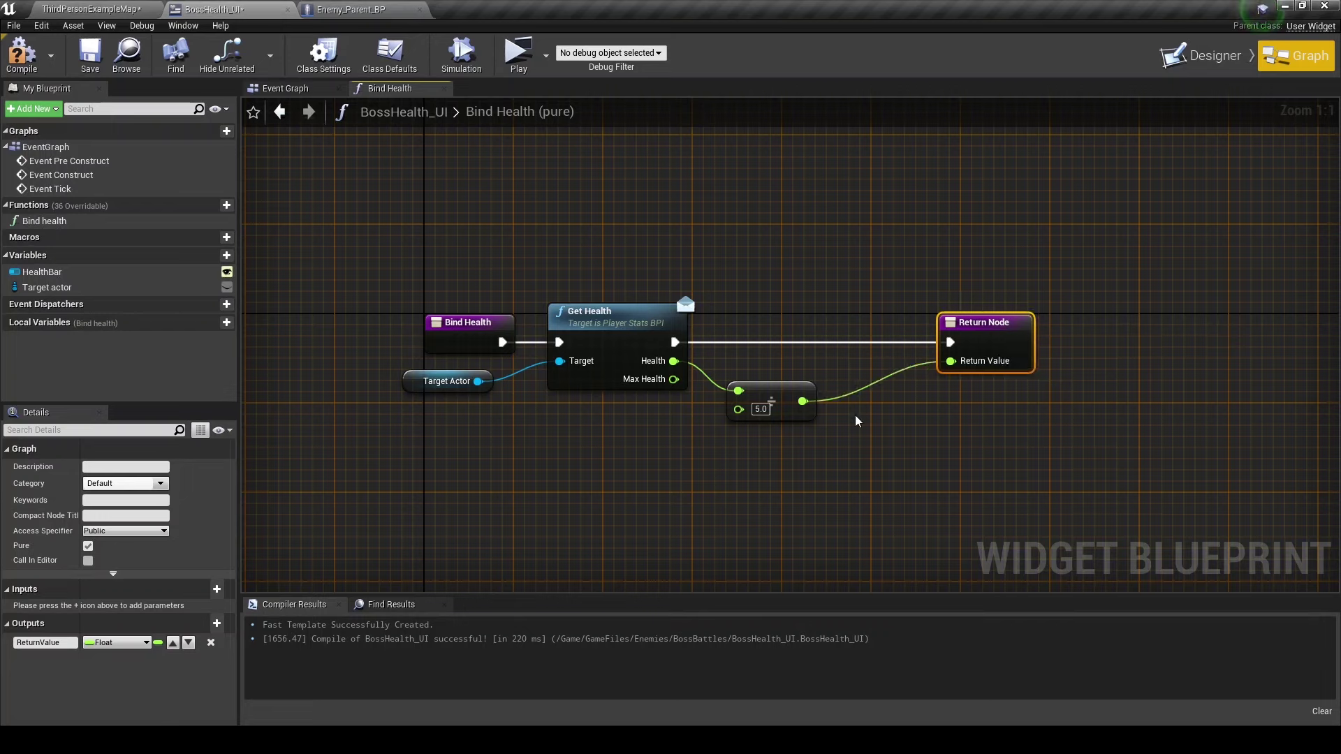
click(775, 393)
key(Delete)
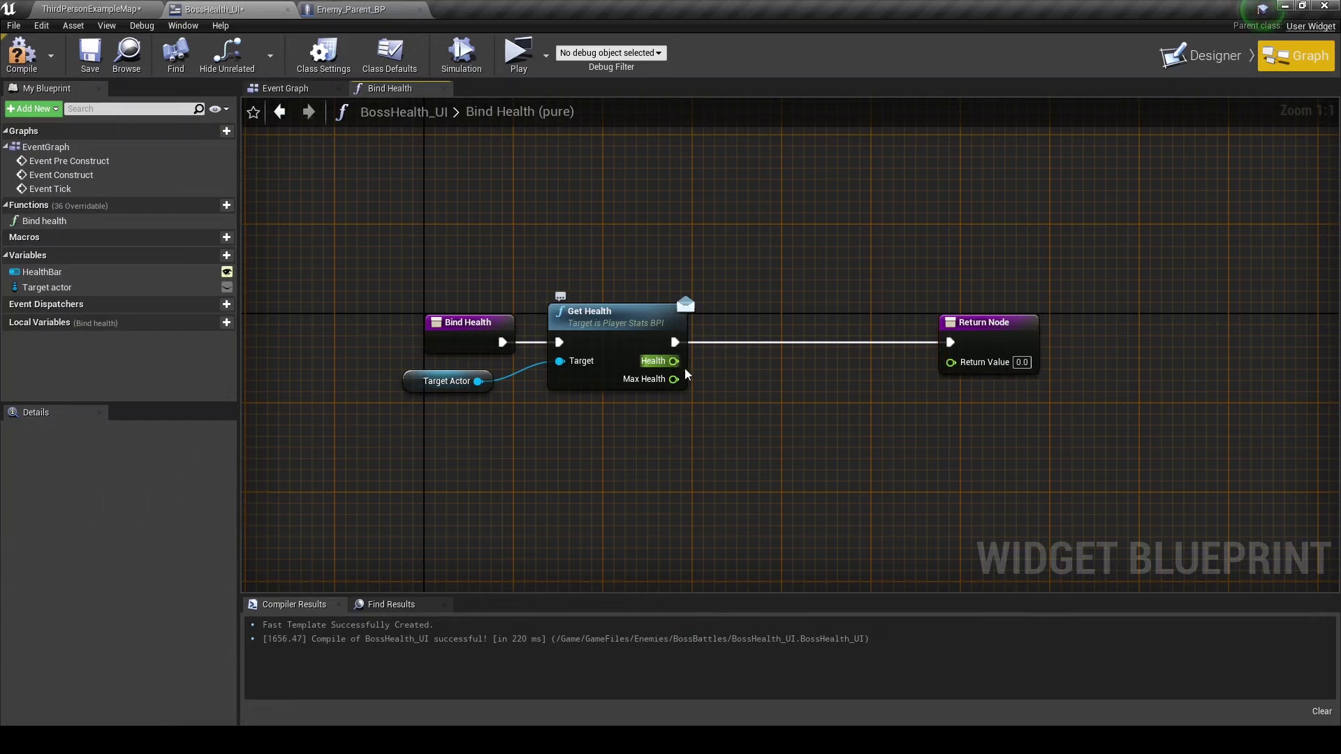
mouse_move(675, 361)
mouse_down()
mouse_move(760, 389)
mouse_move(737, 355)
mouse_up()
text(map range)
key(Return)
drag(892, 376, 951, 362)
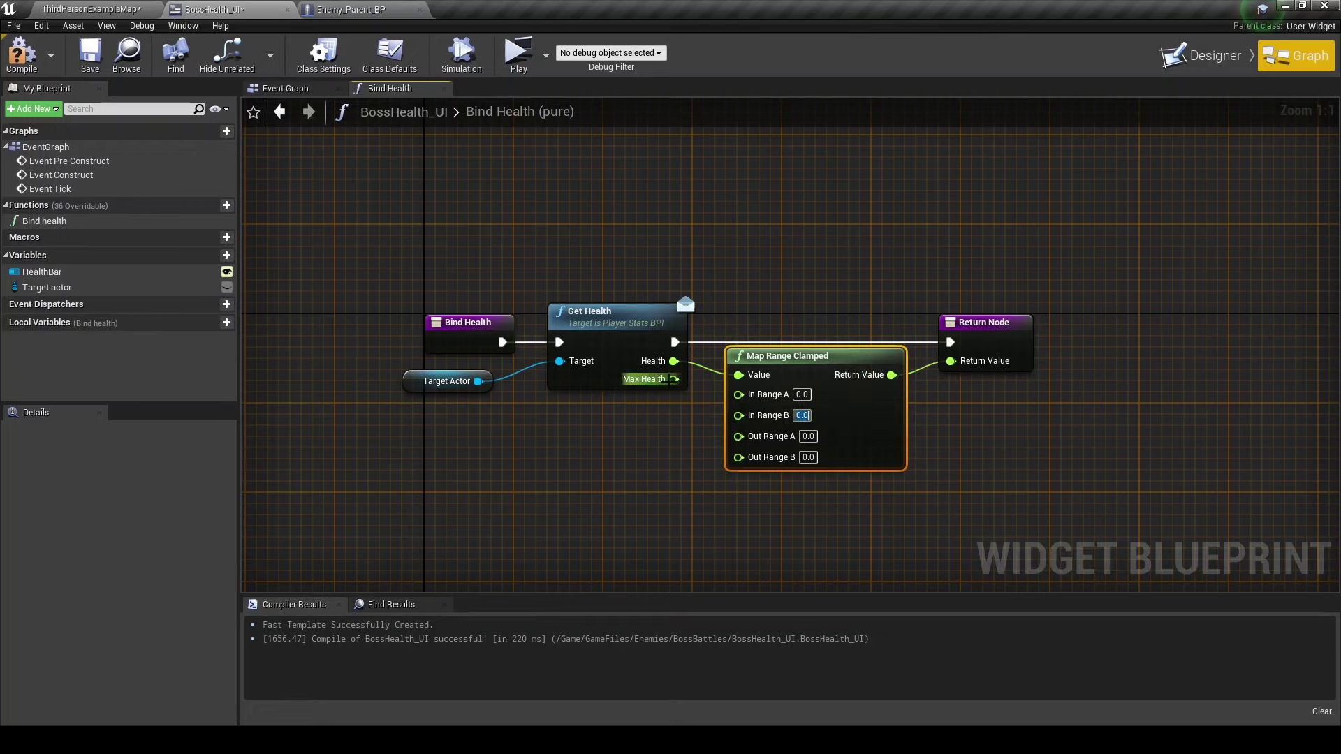
drag(675, 379, 738, 415)
click(809, 455)
text(1)
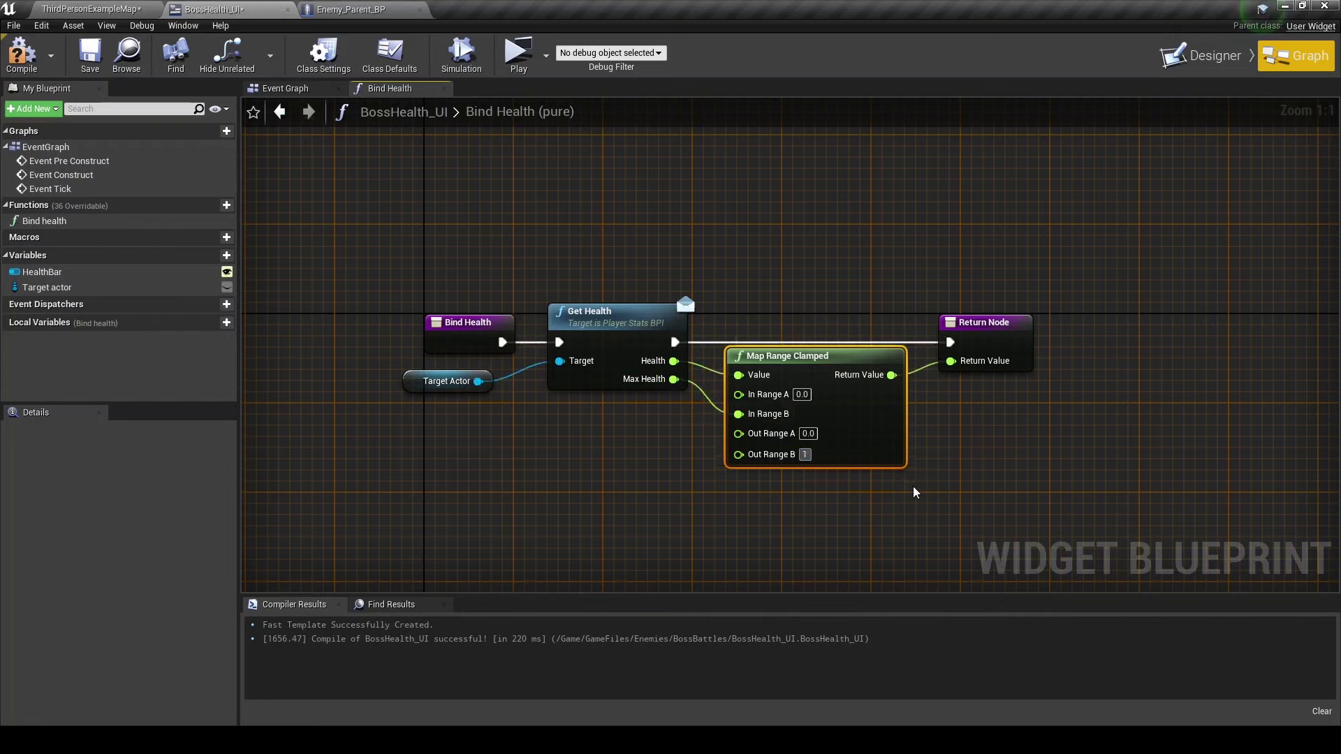
click(916, 492)
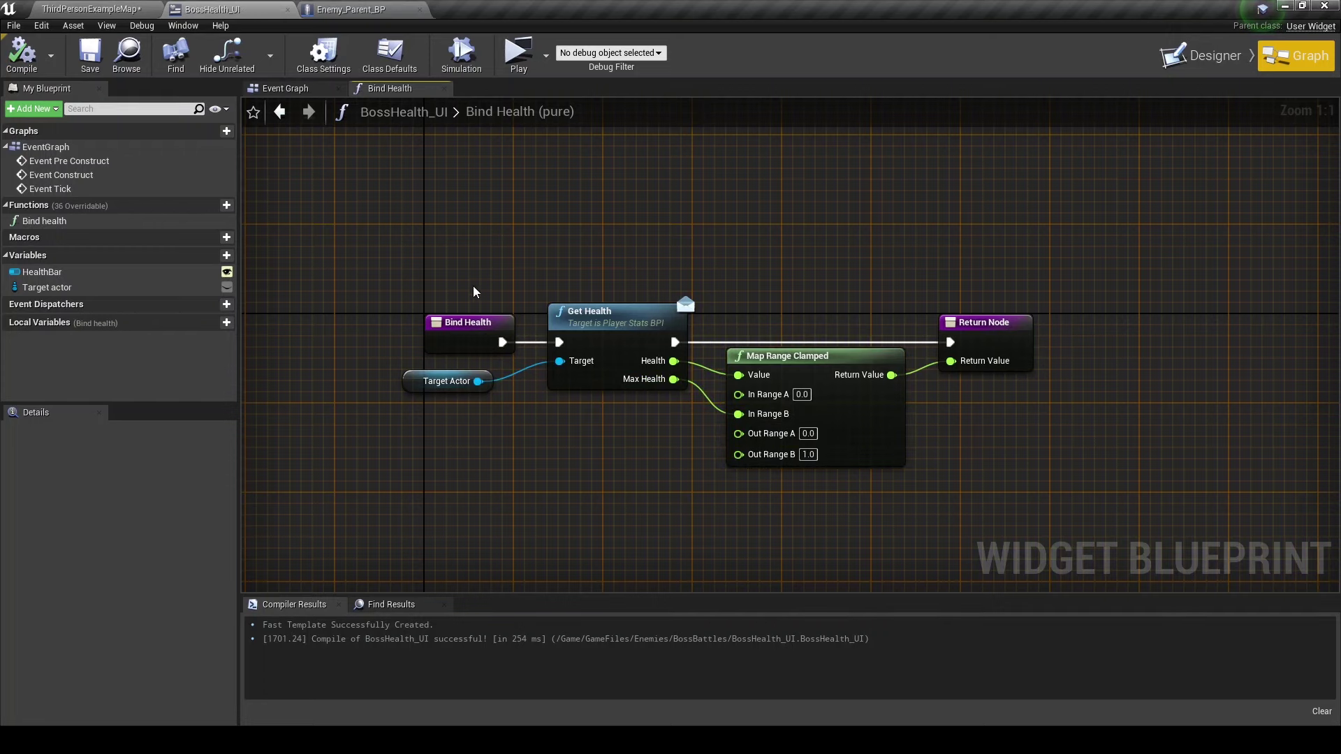
Wrap all Bind Health nodes in a comment 'Use map ranged to get percent from 0-1'.
drag(473, 292, 976, 469)
key(c)
text(Use map ranged to get percent from 0)
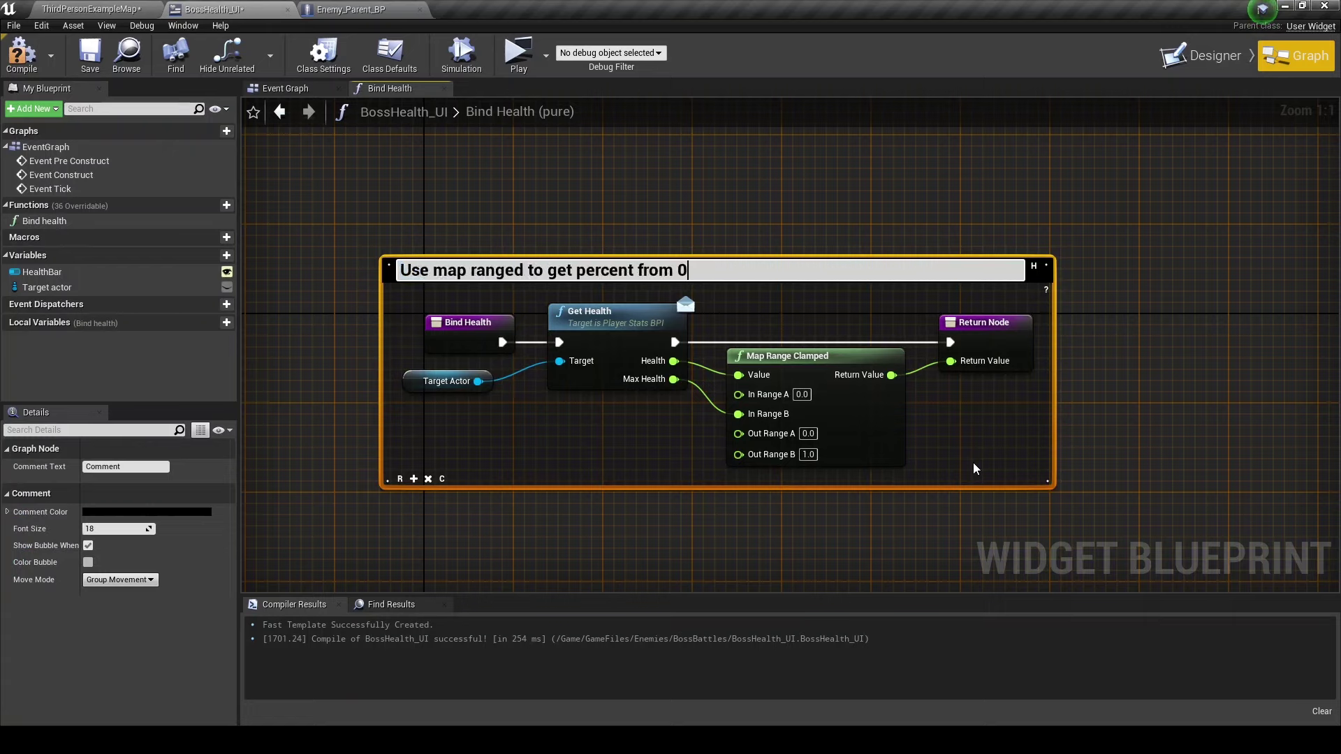
text(-1)
key(Return)
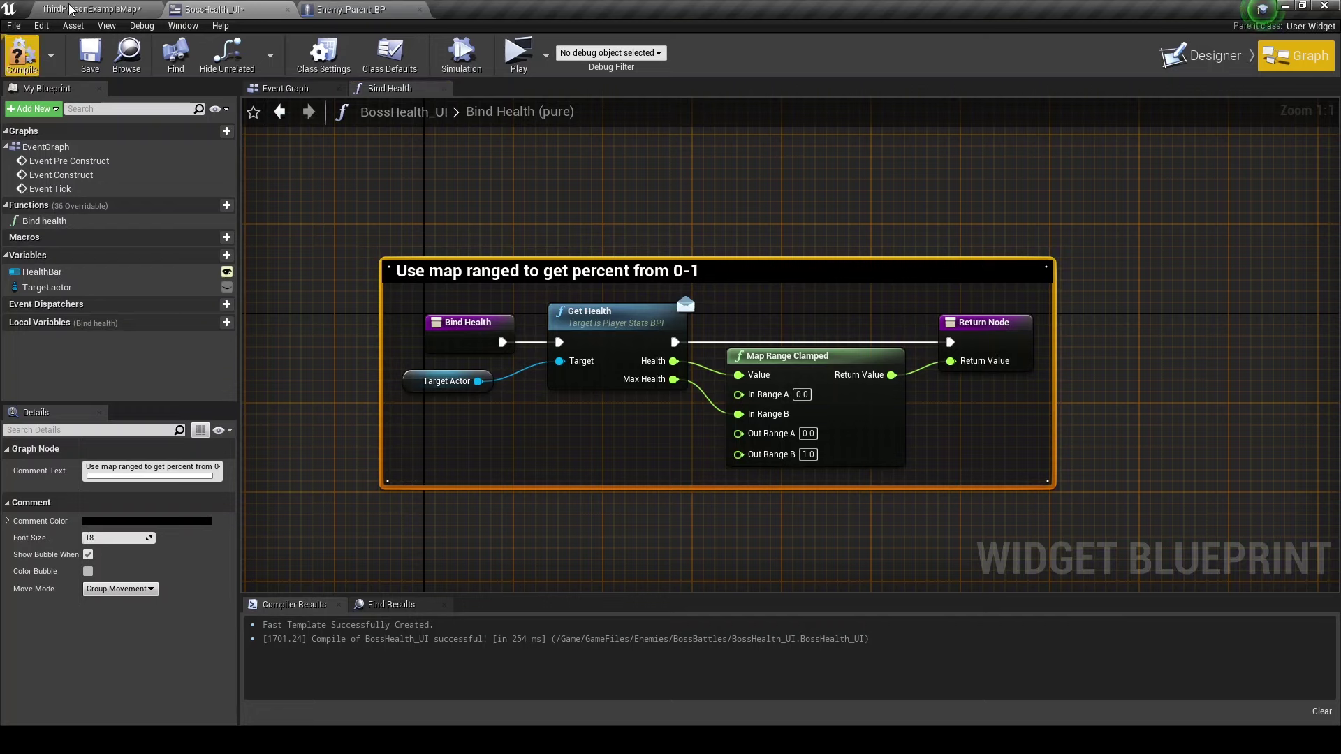
Play the level, equip the rifle and shoot the monster, then stop and return to Bind Health.
click(73, 7)
click(643, 52)
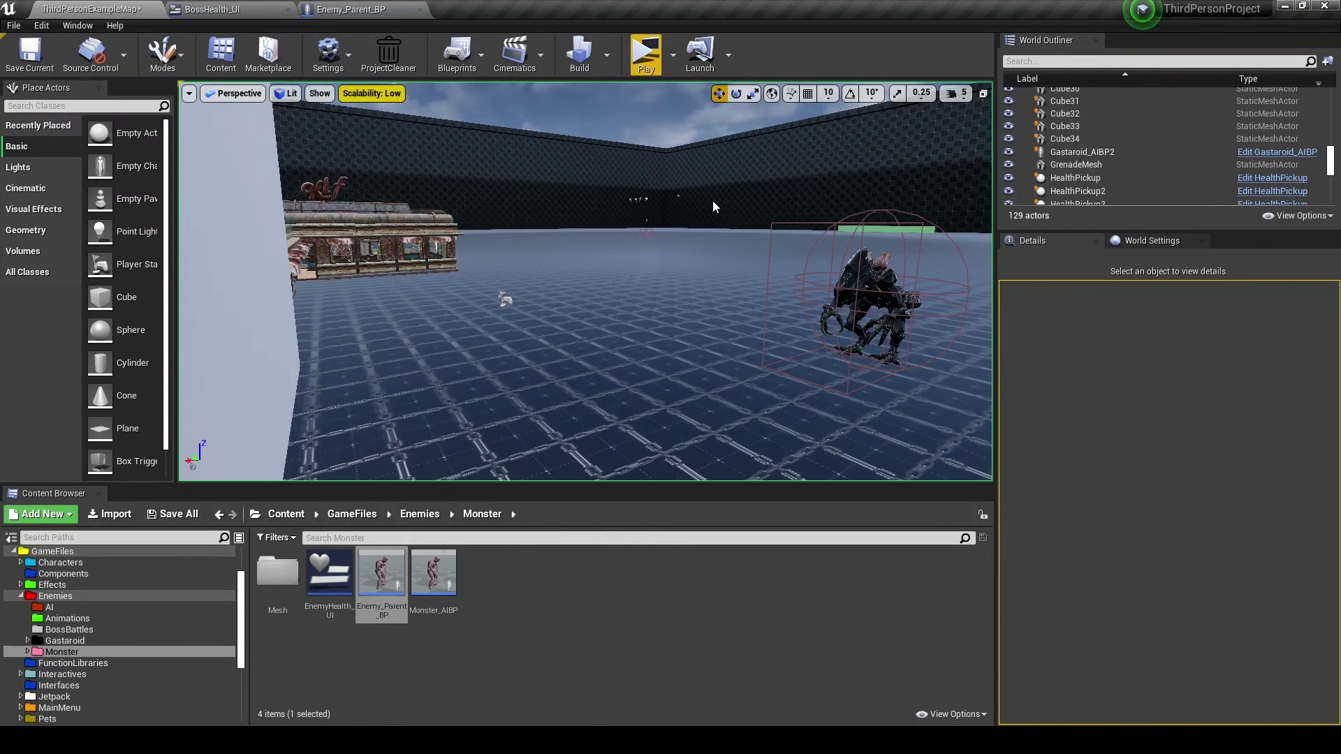
key(q)
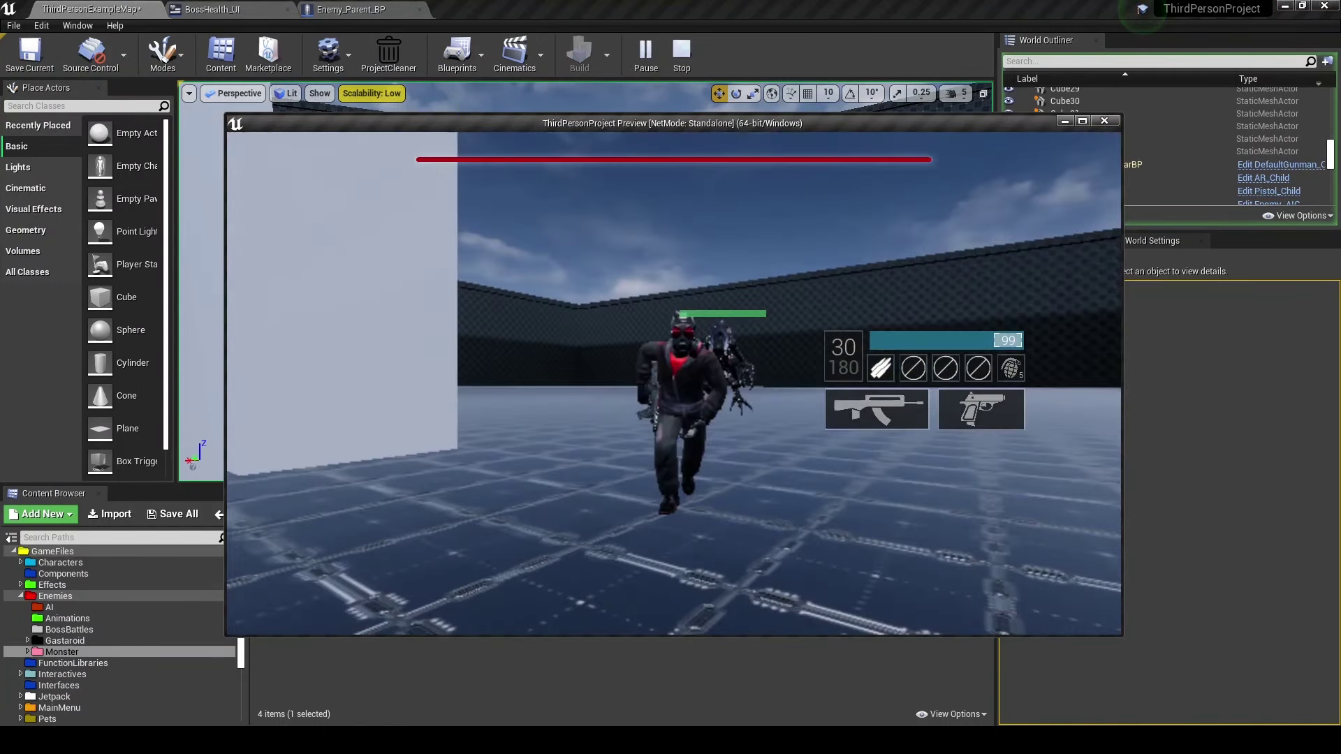
click(674, 384)
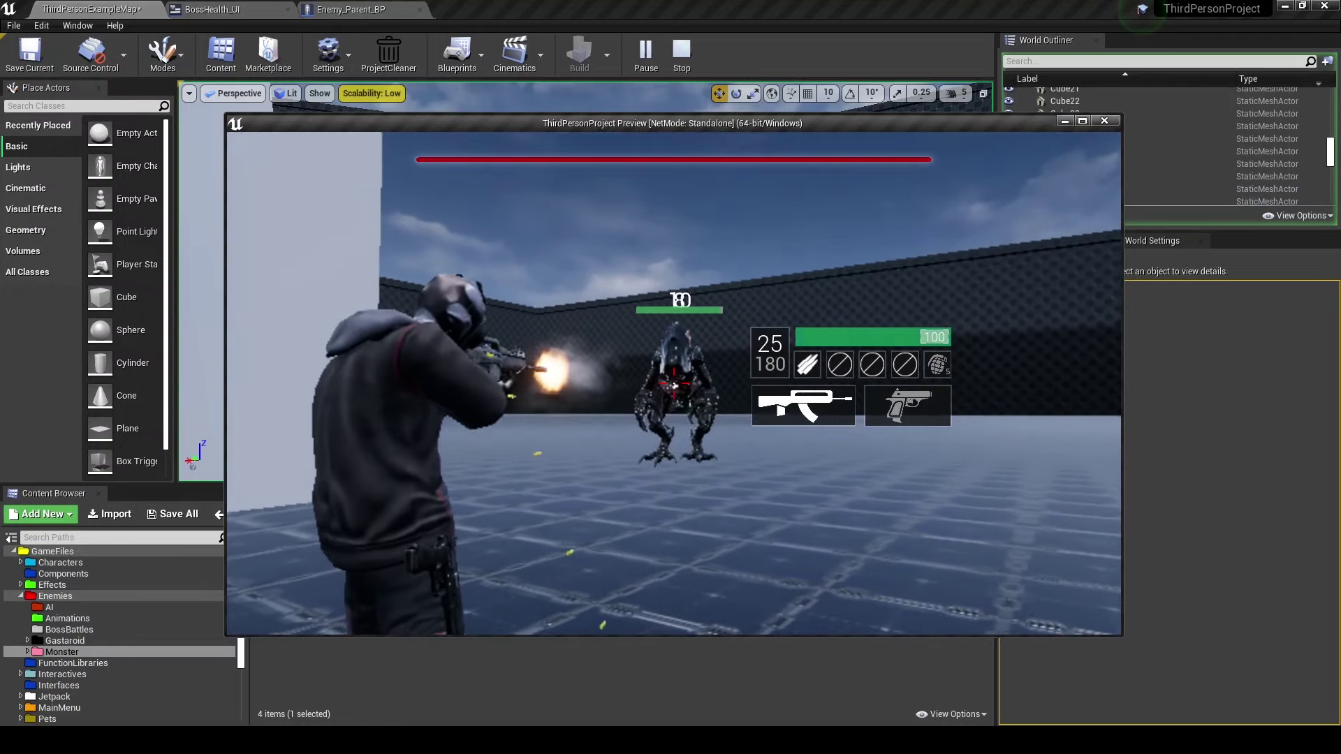
drag(671, 385, 670, 384)
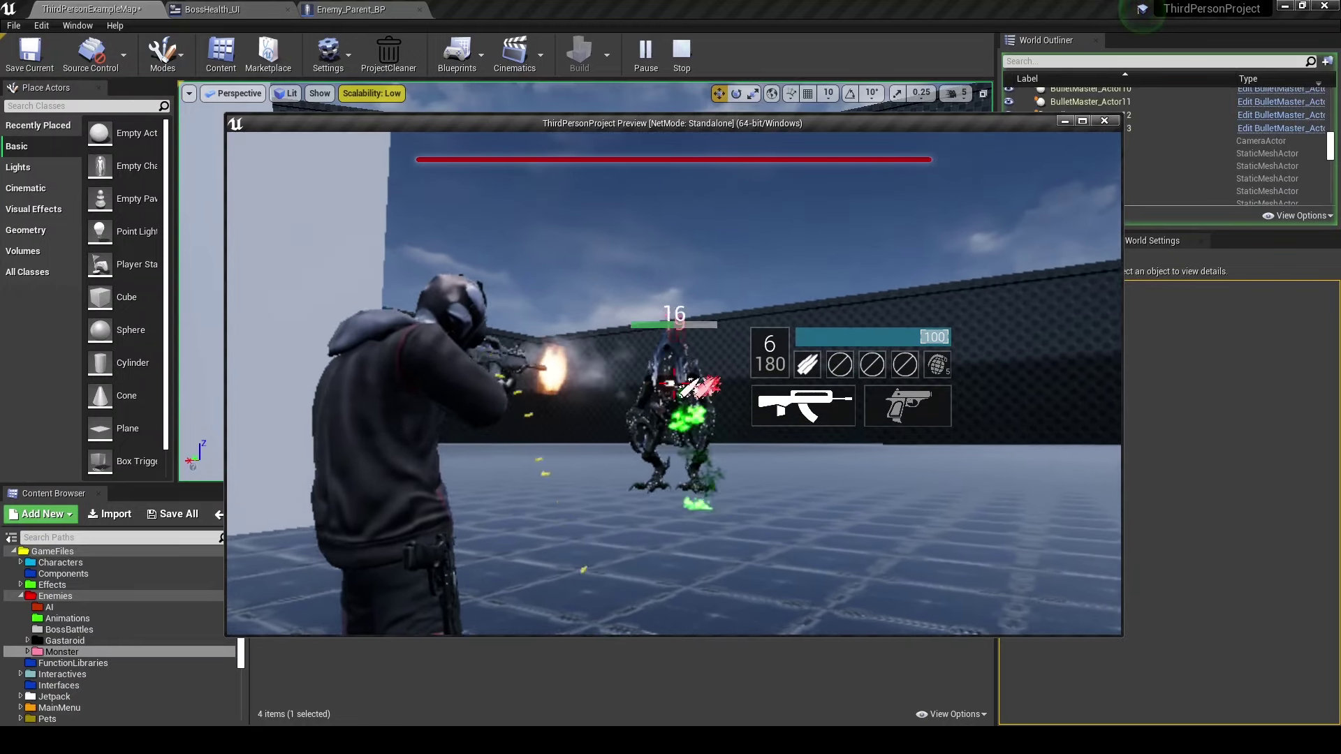
key(Escape)
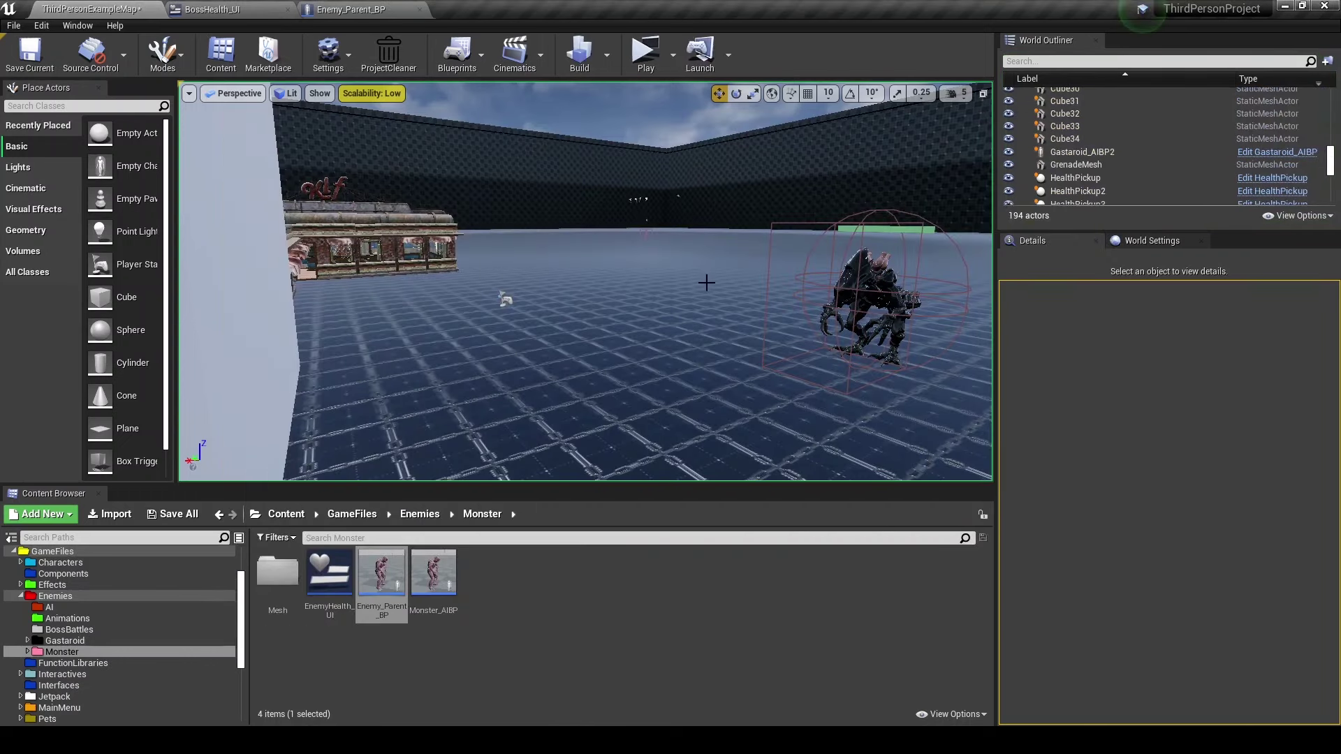
click(278, 5)
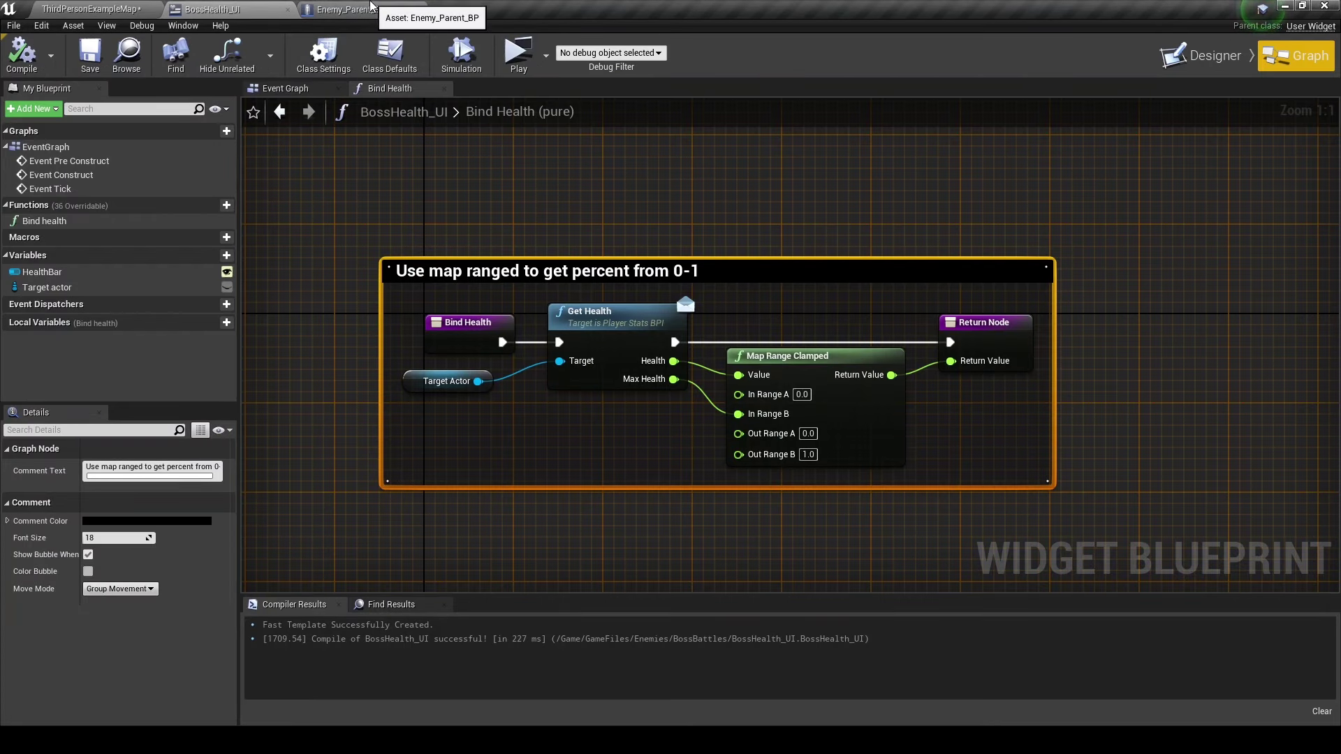
Make Bind Health return Health divided by 500 through a float divide node.
right_drag(540, 360, 444, 340)
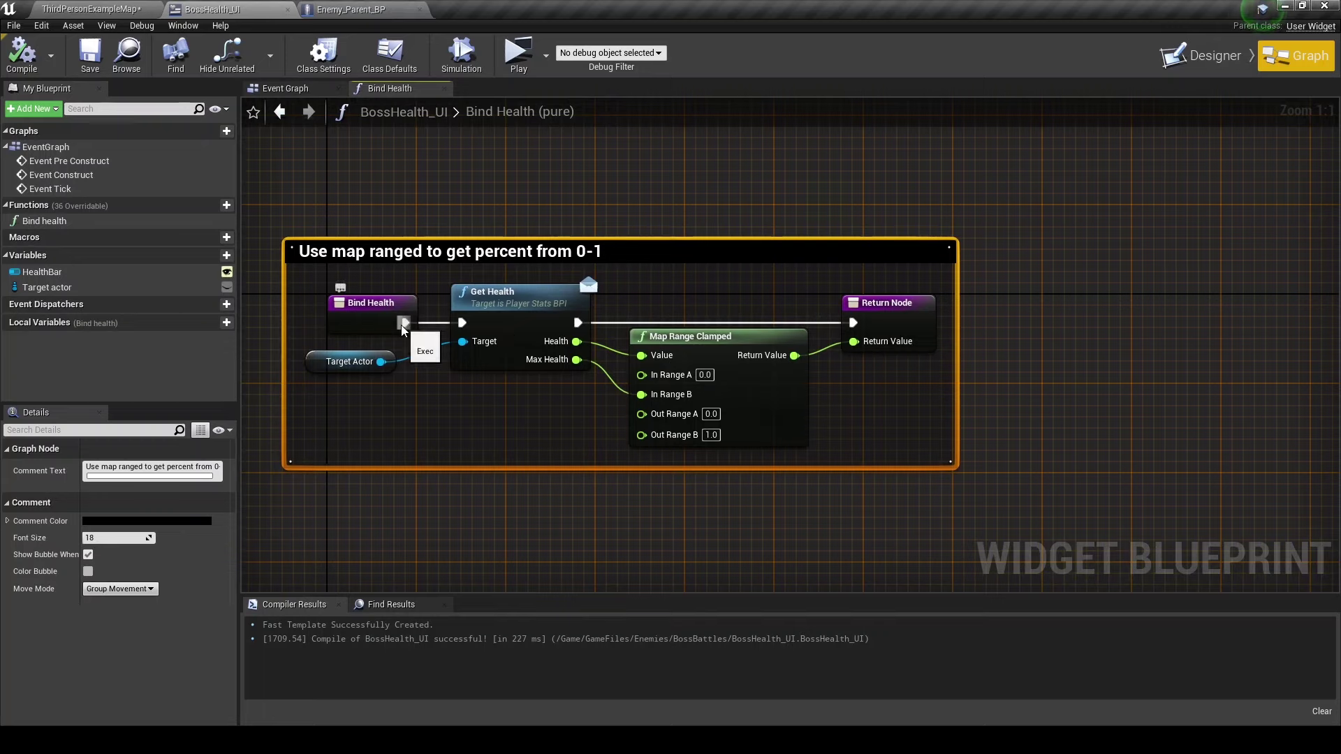
drag(576, 341, 644, 473)
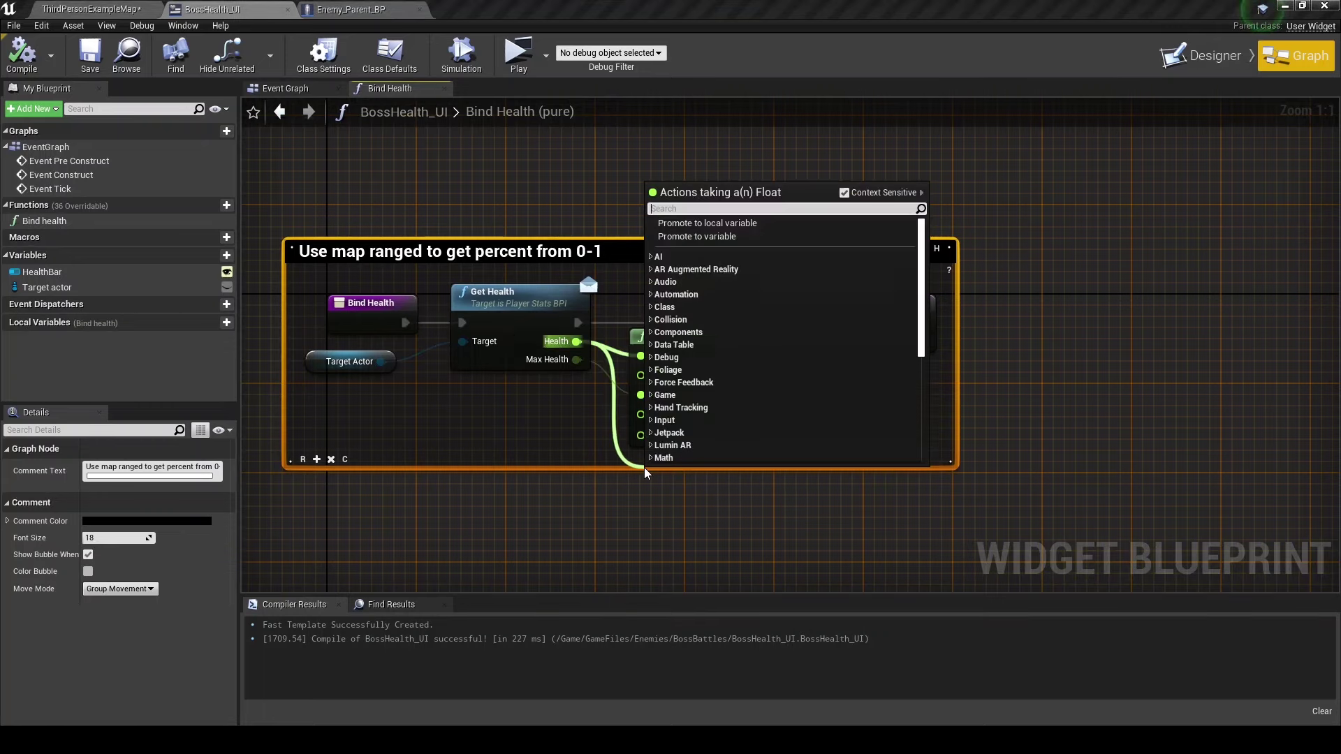
text(/)
key(Return)
text(5)
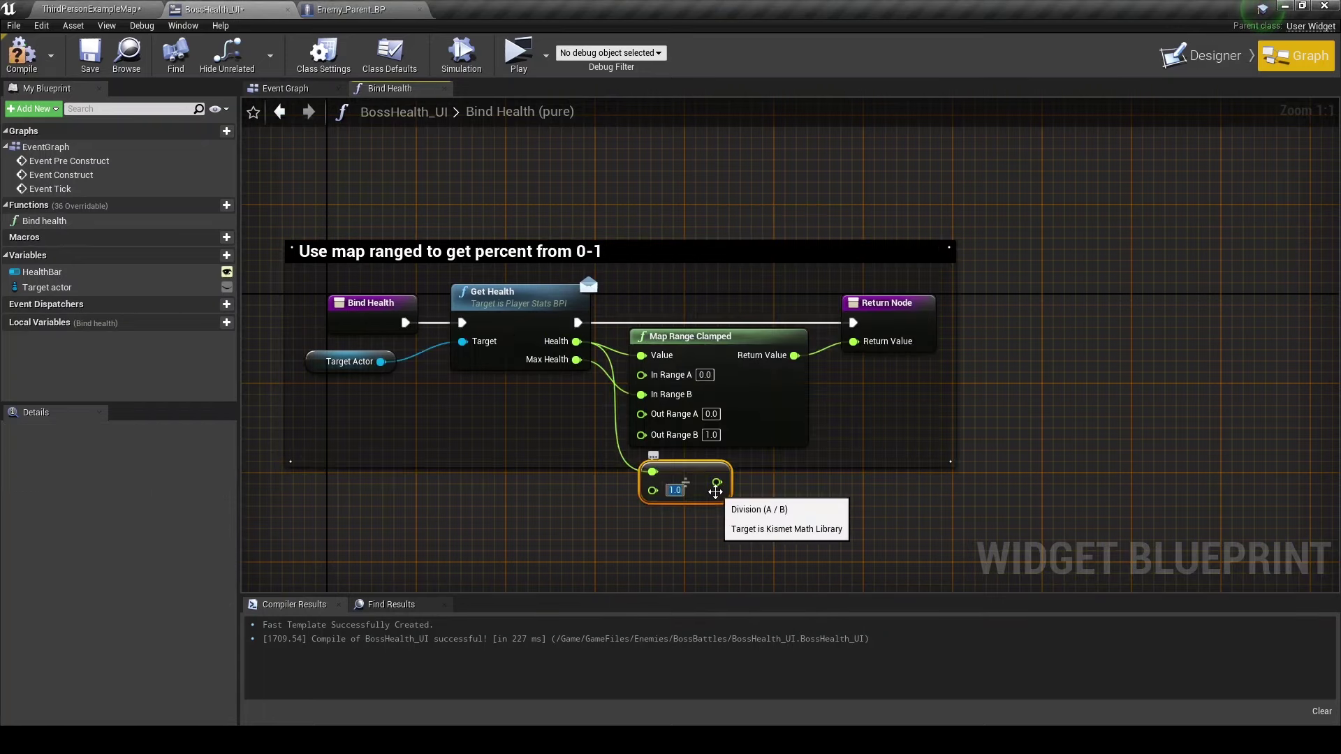
key(Return)
drag(719, 483, 854, 341)
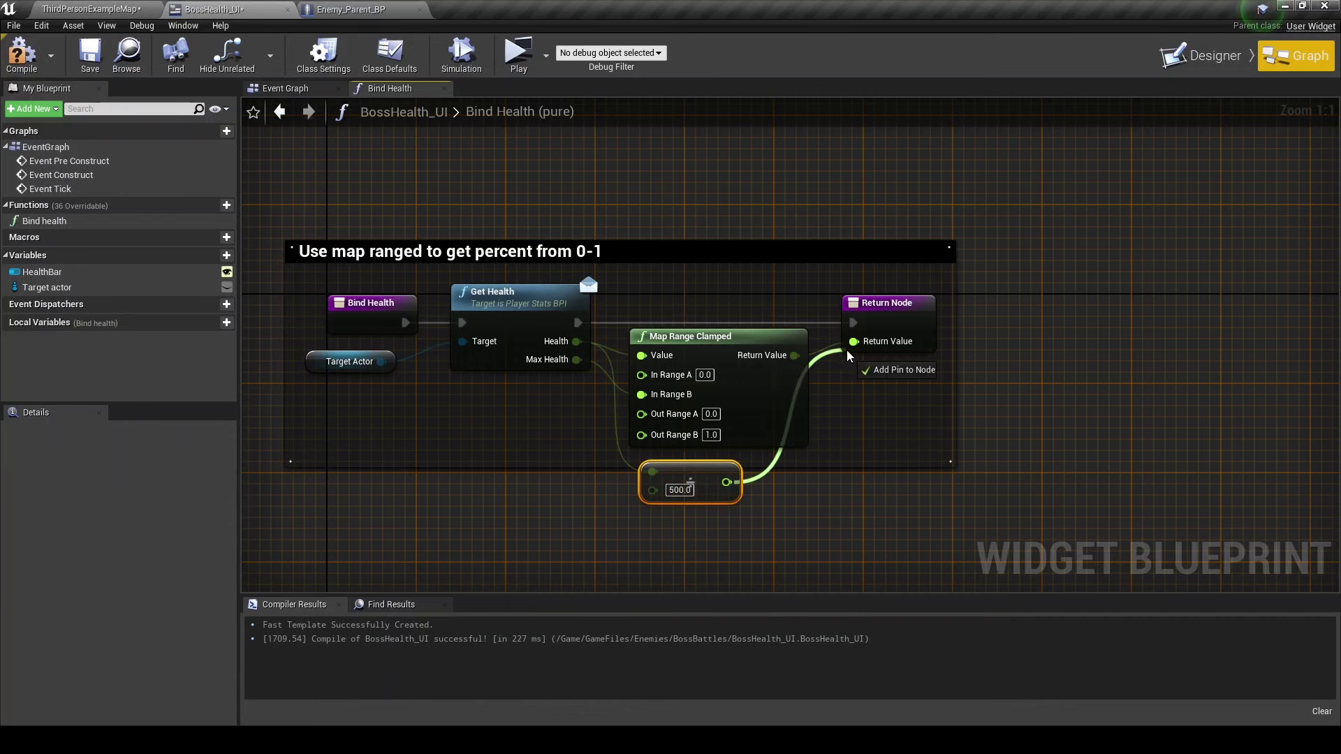
Run a quick play test, then bring up Enemy_Parent_BP's Begin Play graph.
click(65, 7)
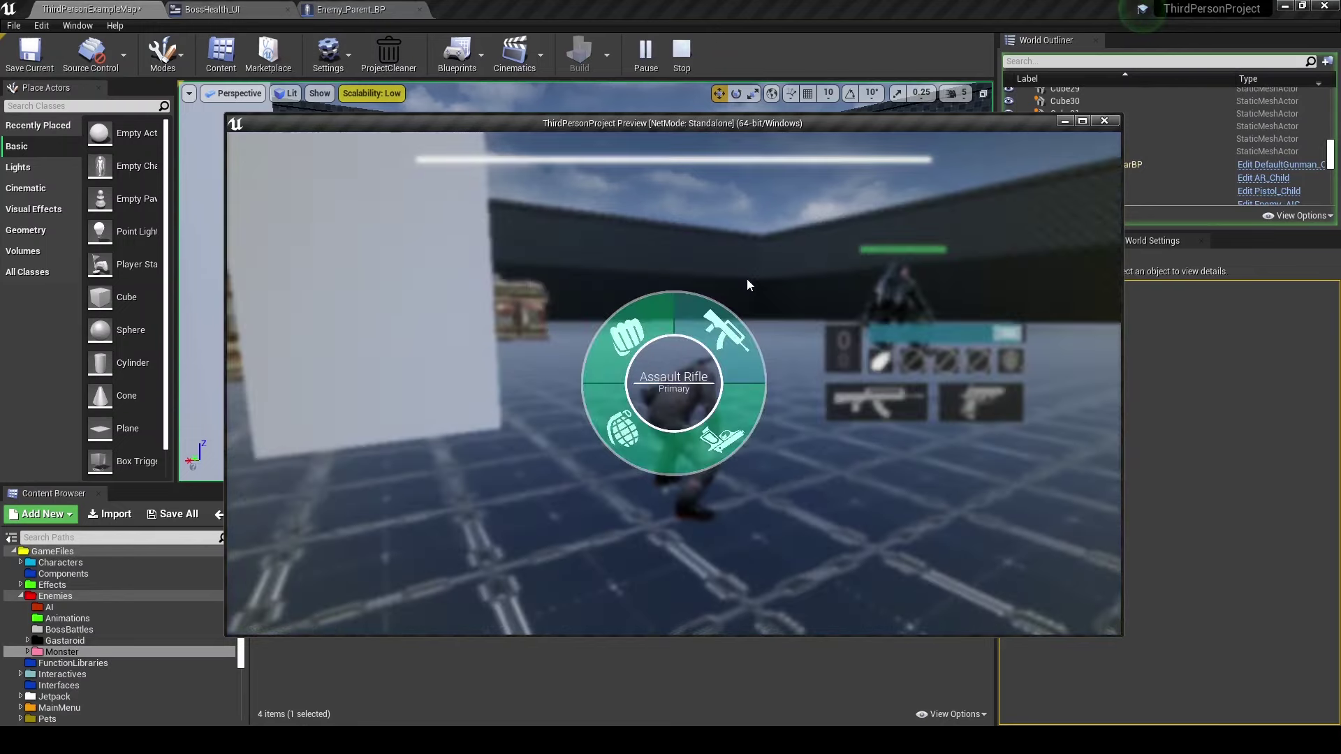
key(Escape)
click(349, 9)
click(210, 9)
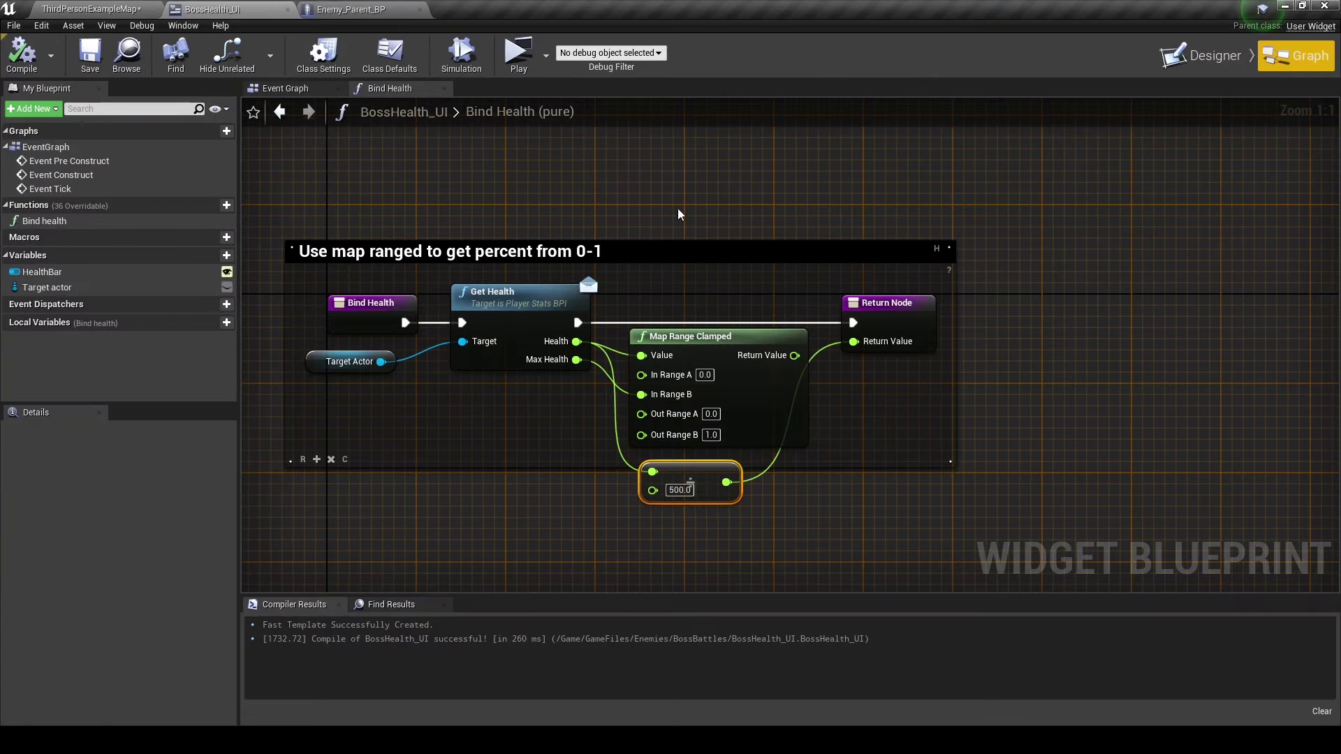
click(365, 7)
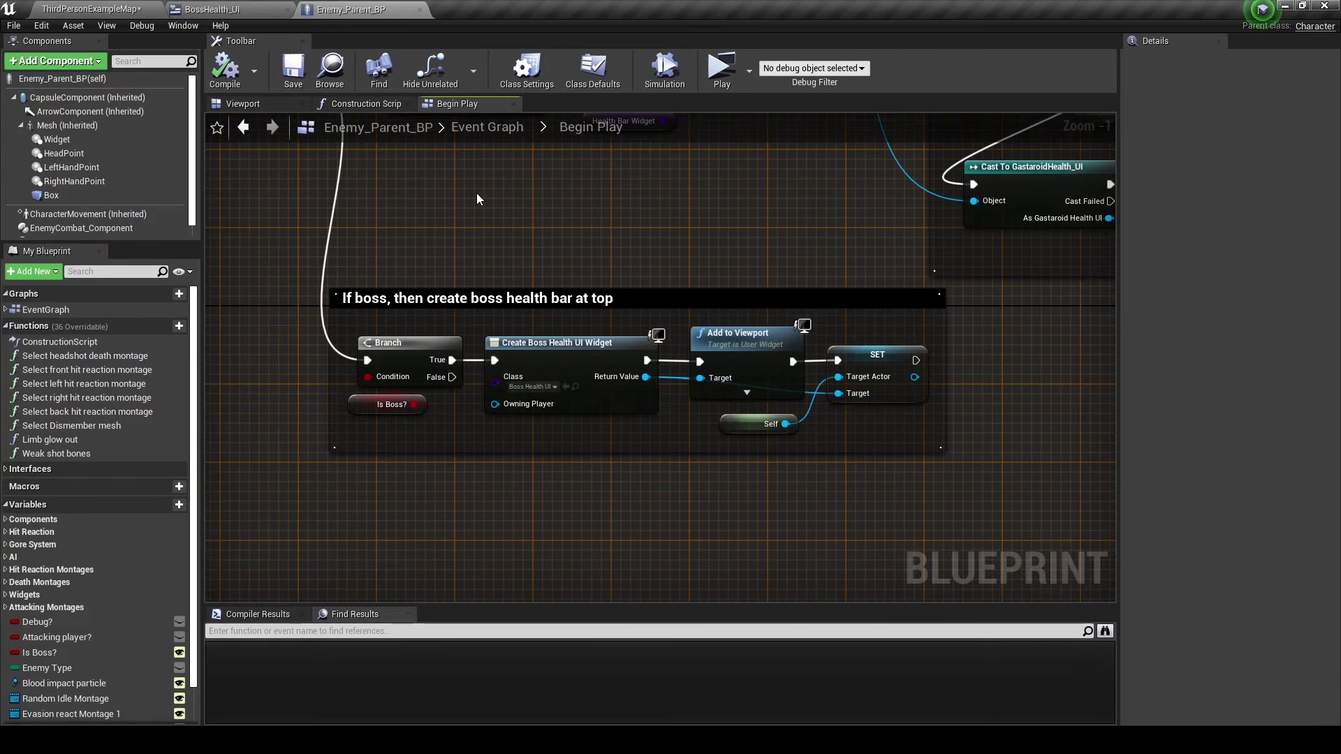
Feed the Target Actor's Get Current Health into Map Range Clamped with In Range B 500, deleting the divide node.
click(276, 8)
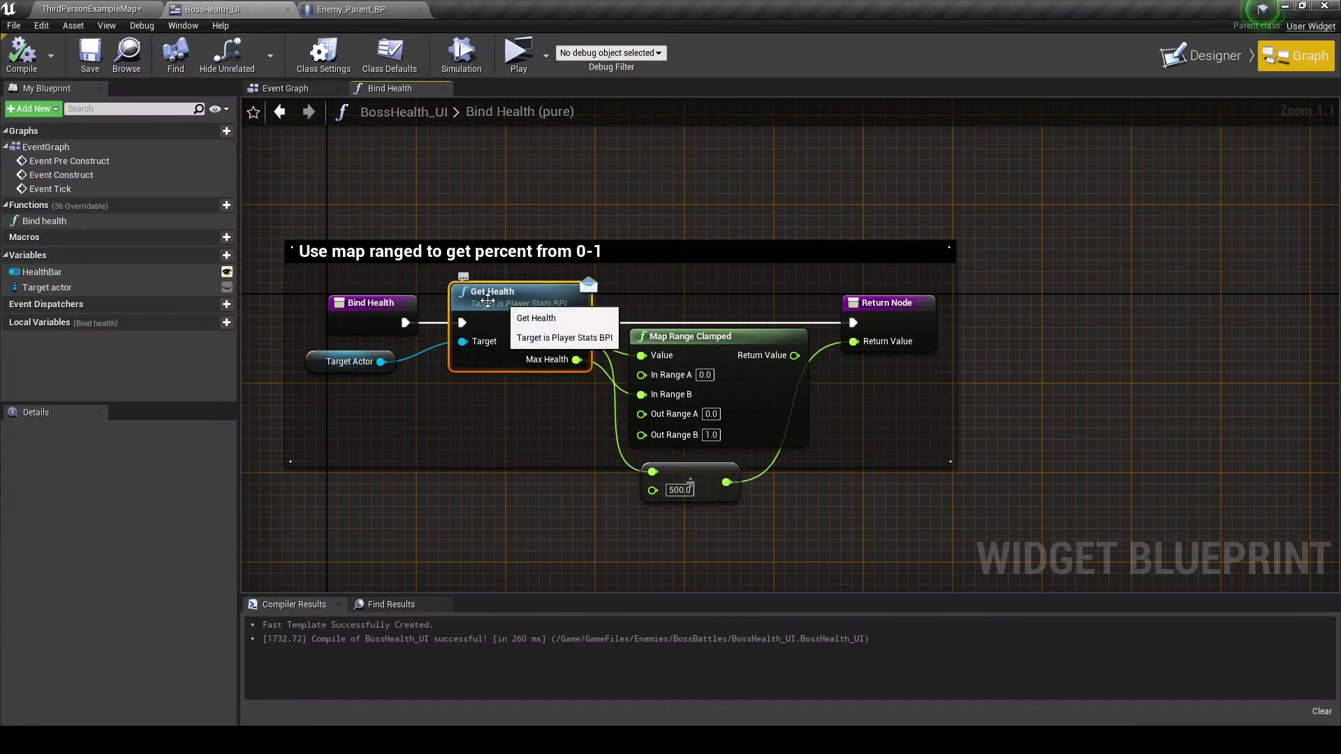
mouse_move(453, 364)
mouse_down()
mouse_move(441, 285)
mouse_move(451, 323)
mouse_up()
text(get current health)
key(Return)
drag(547, 322, 854, 322)
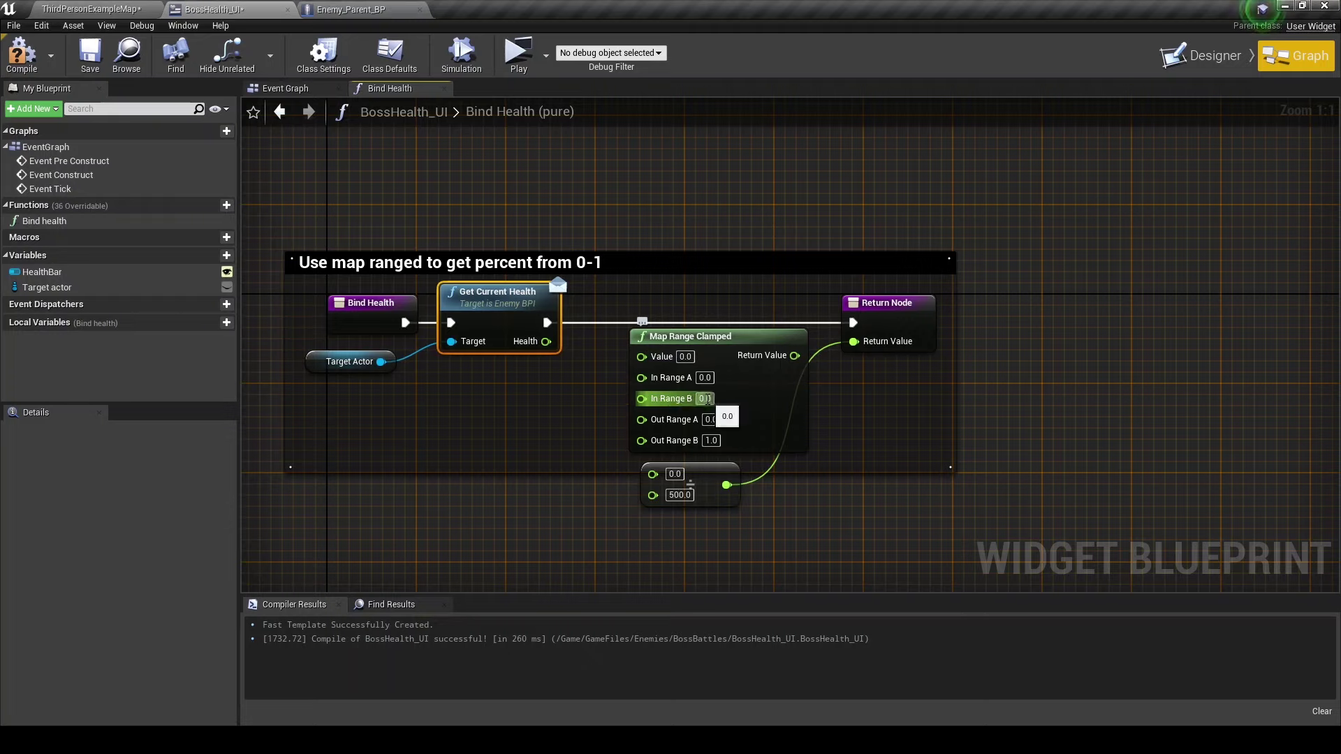
text(500)
drag(641, 357, 545, 342)
key(Delete)
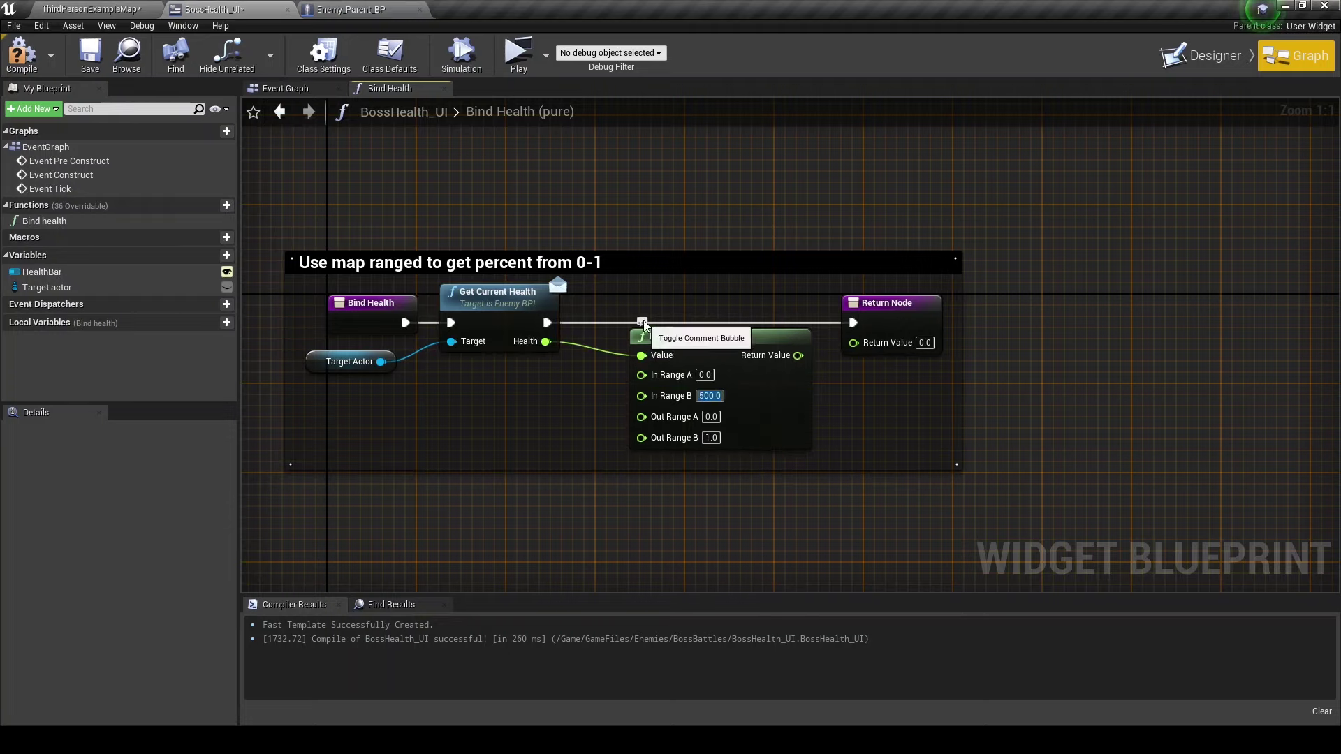
Note '500 was the health for bosses' on Map Range Clamped, wire it to Return Value, and start a play test.
click(642, 322)
text(500 was the health for boss)
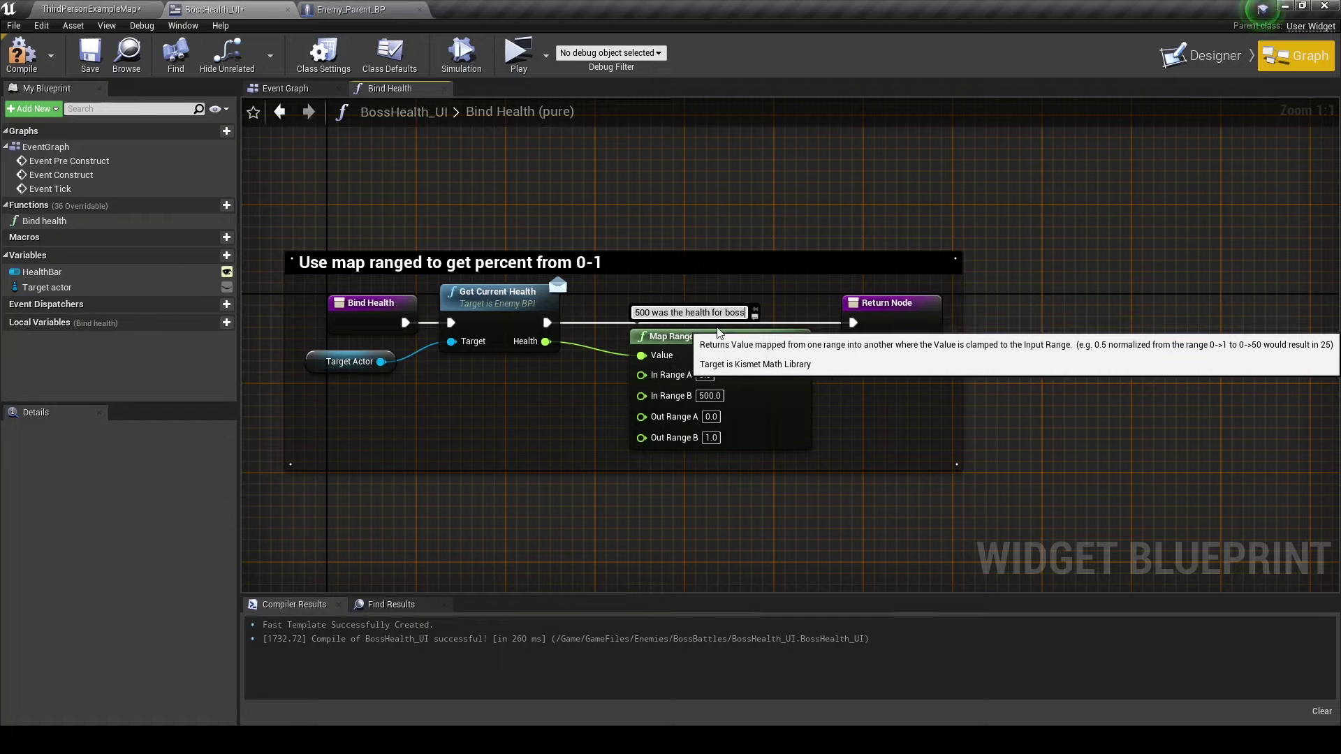
text(es)
drag(798, 355, 854, 341)
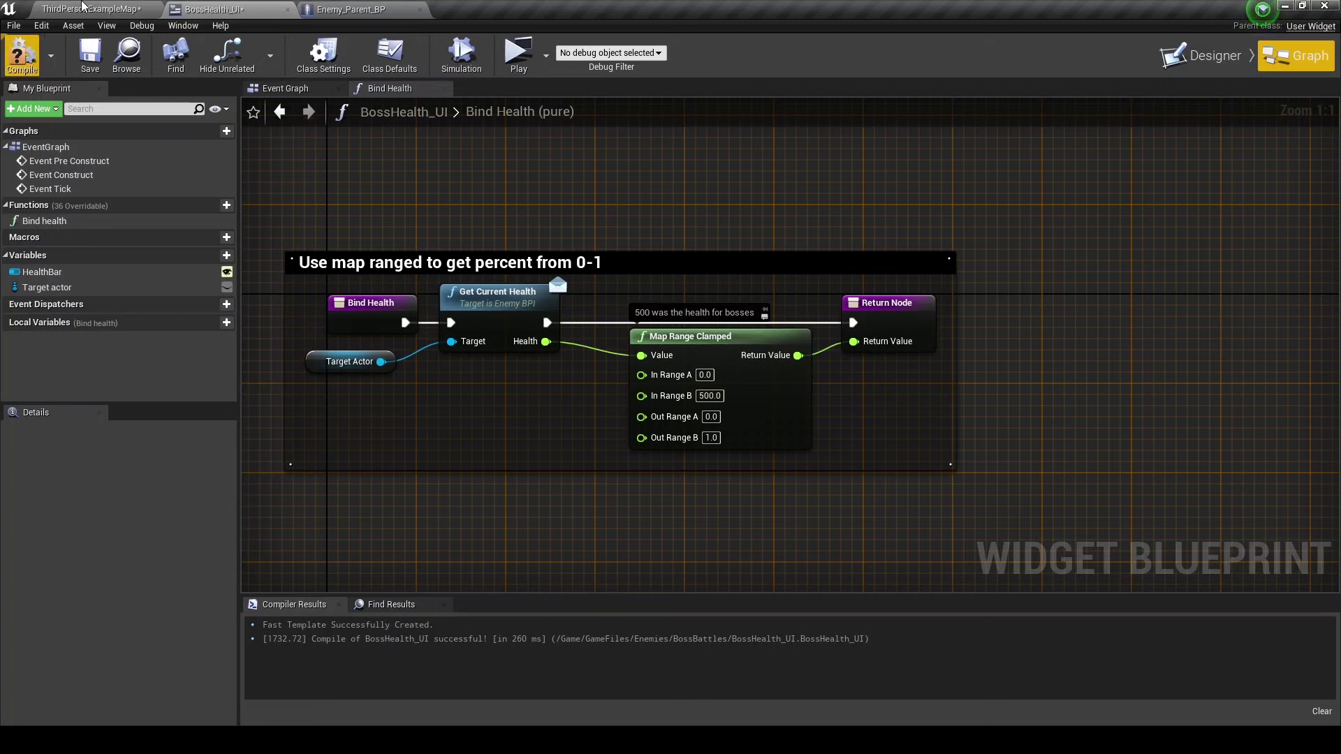
click(82, 8)
key(alt+p)
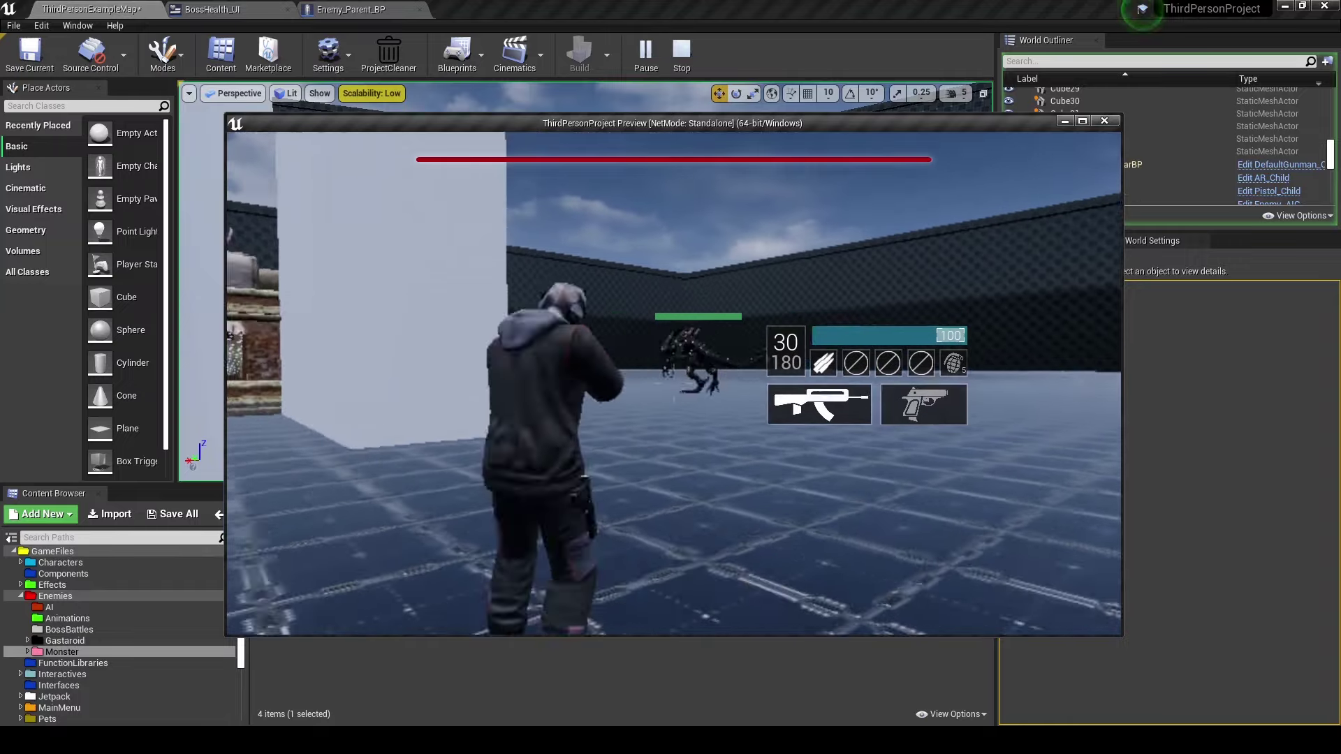
Shoot the boss, reload, and keep firing until it dies and its bar empties, then stop and open Enemy_Parent_BP.
click(671, 378)
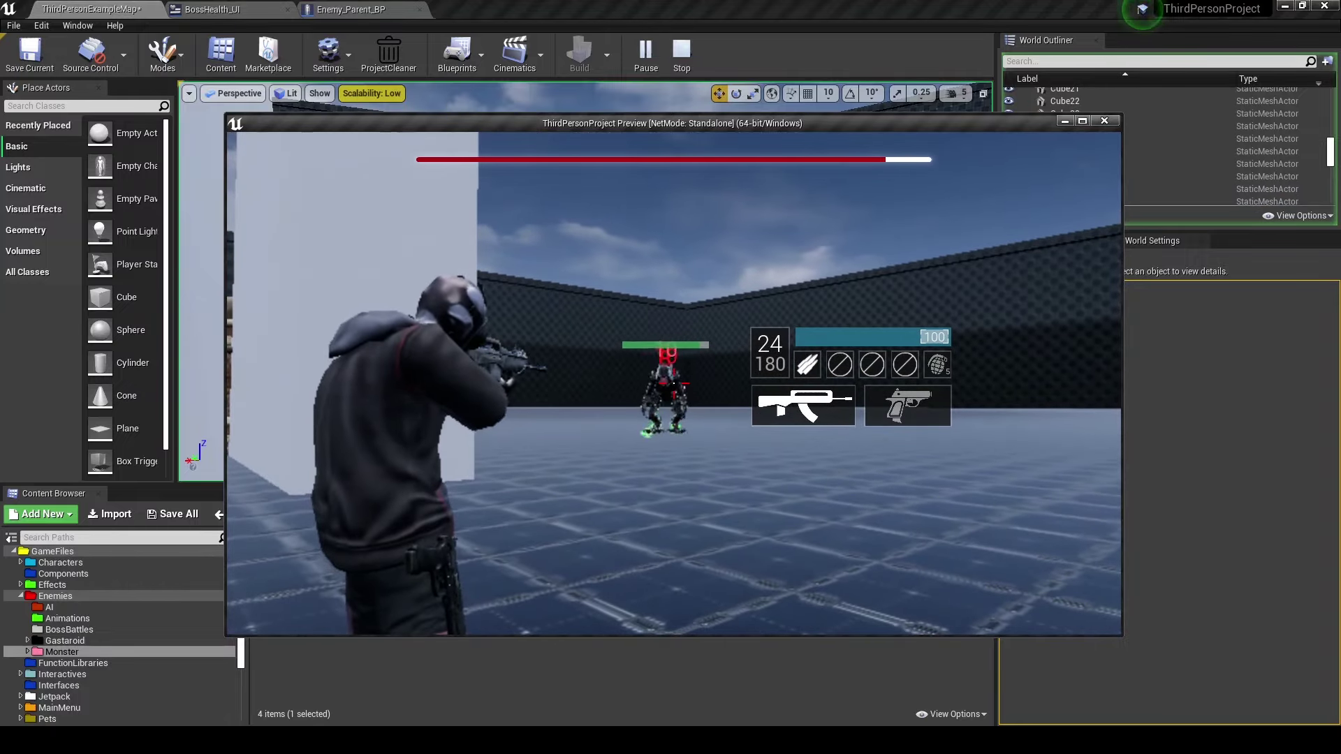
click(670, 377)
click(671, 377)
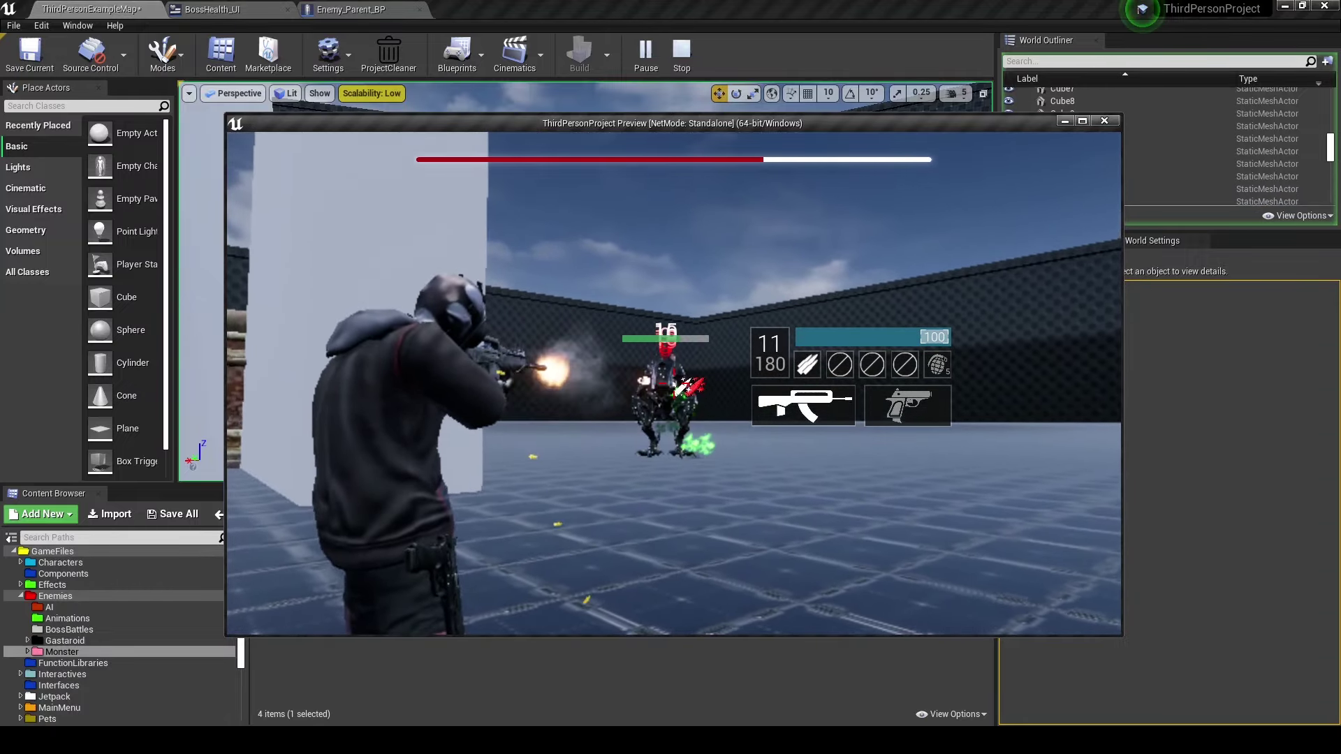
click(671, 377)
click(670, 377)
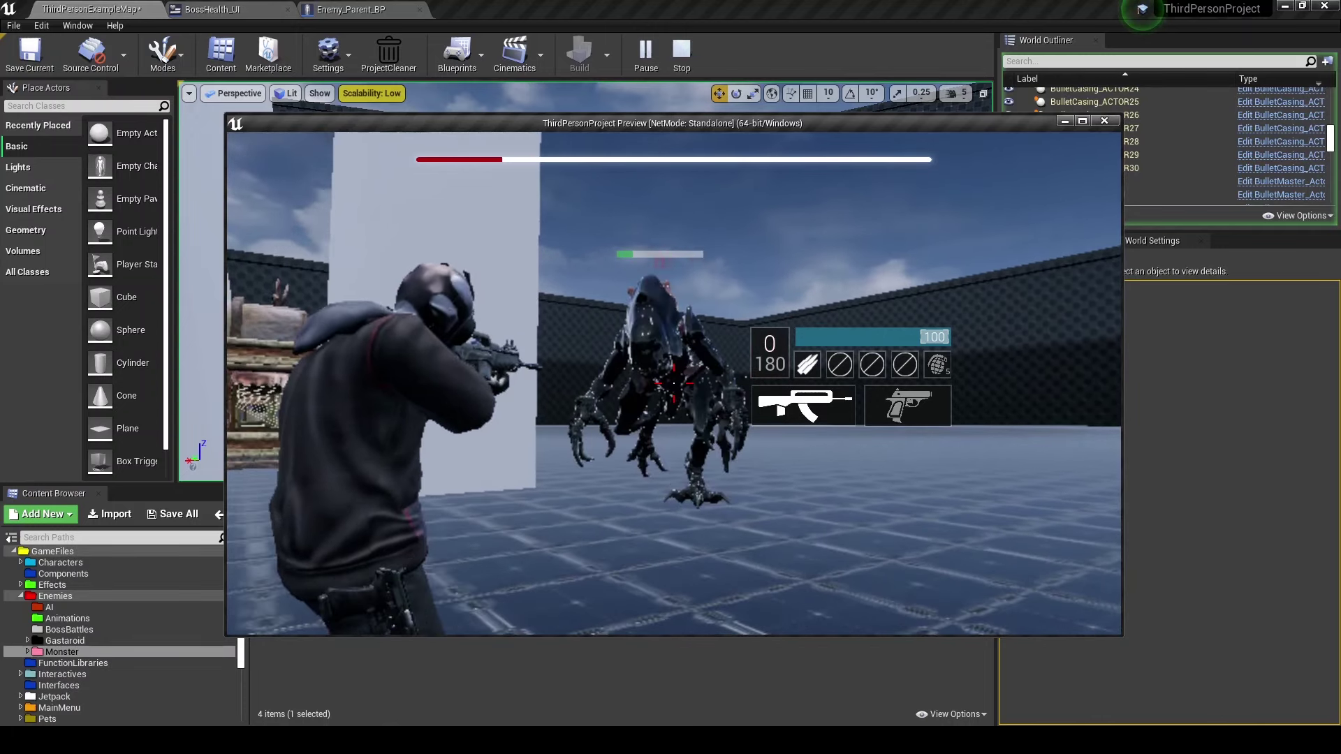
key(w)
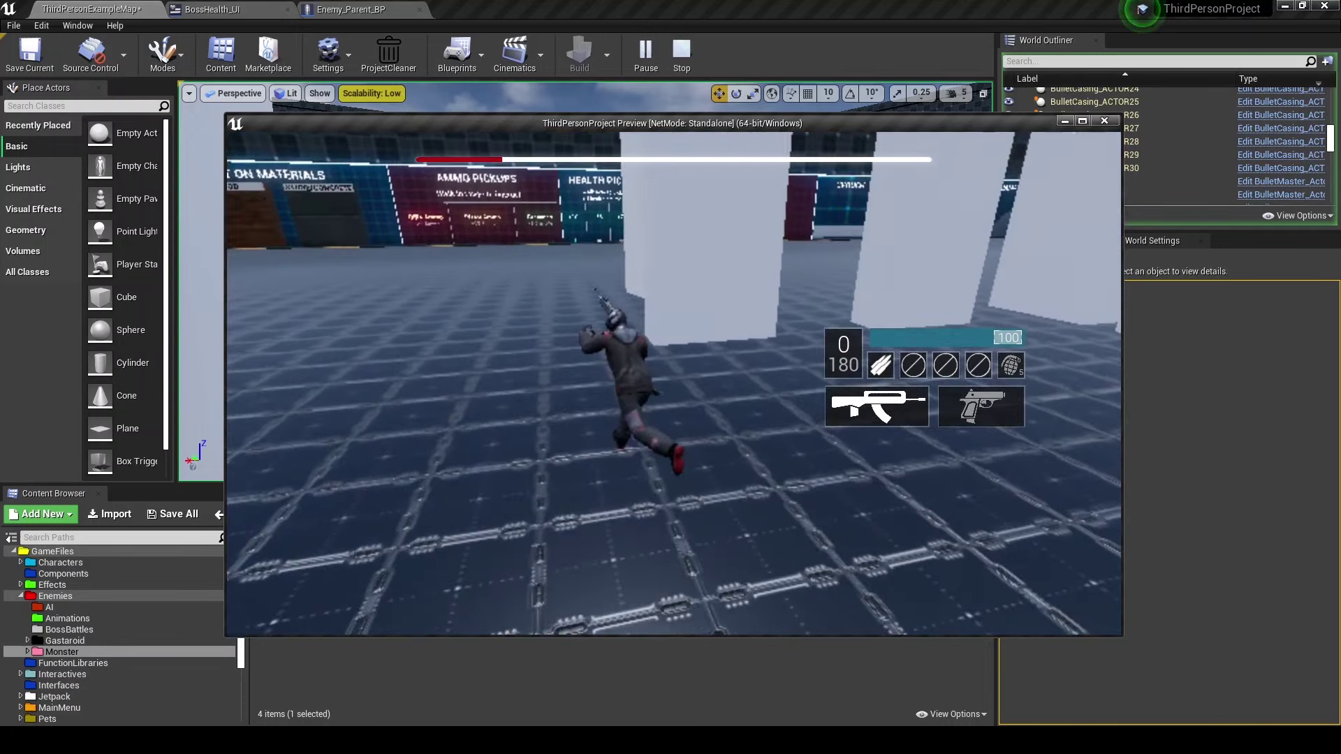
key(r)
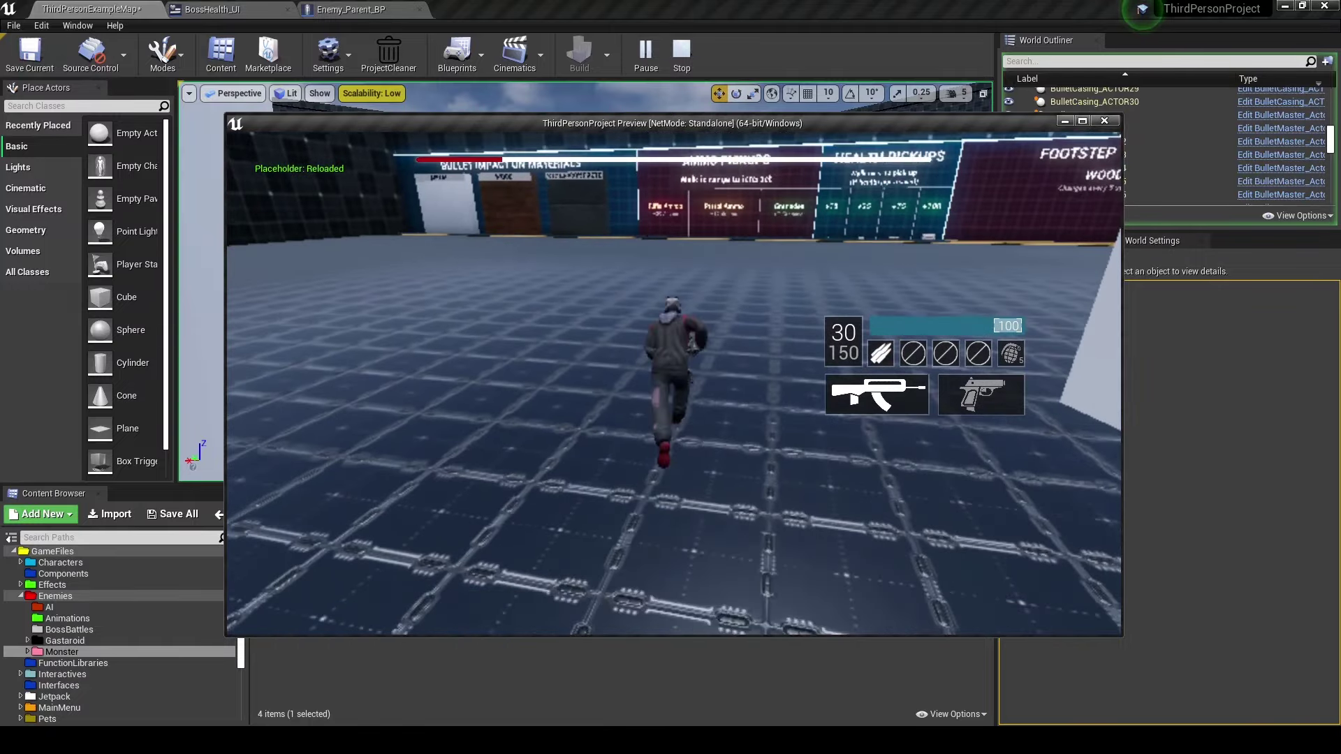
key(Tab)
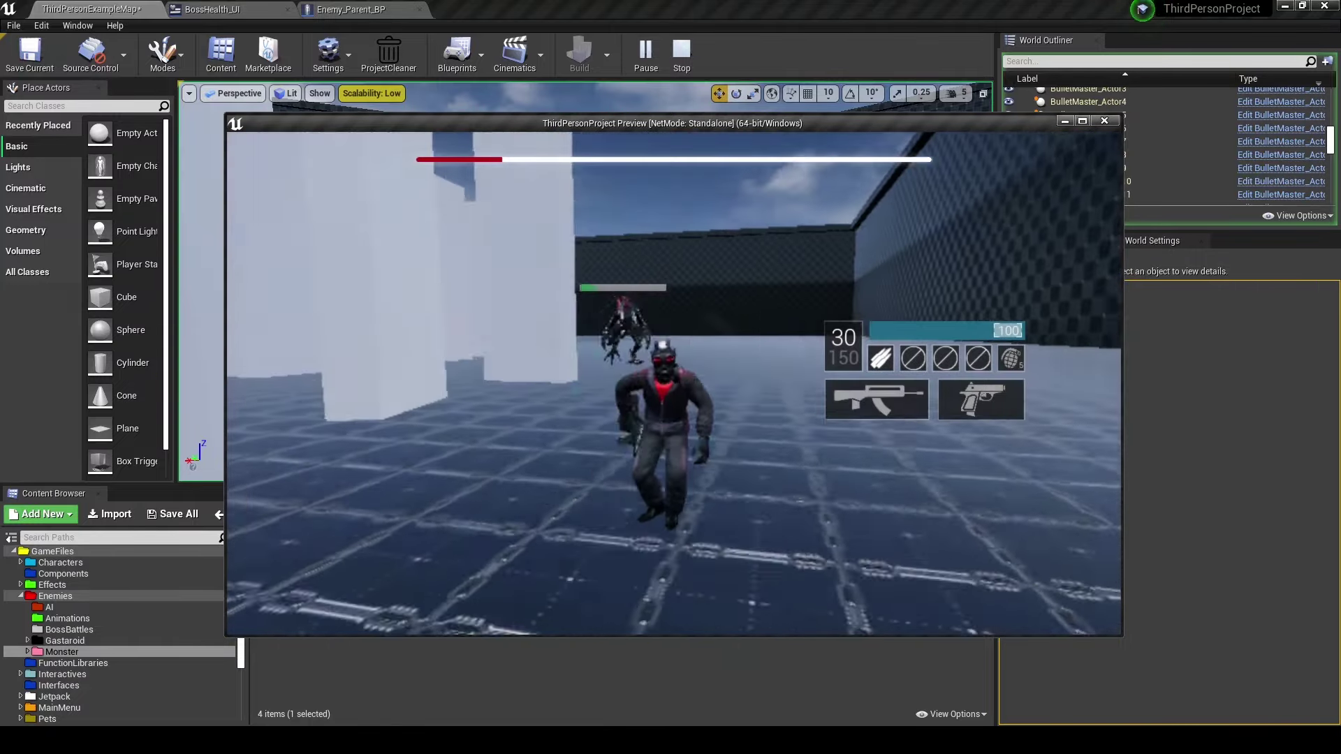
click(674, 382)
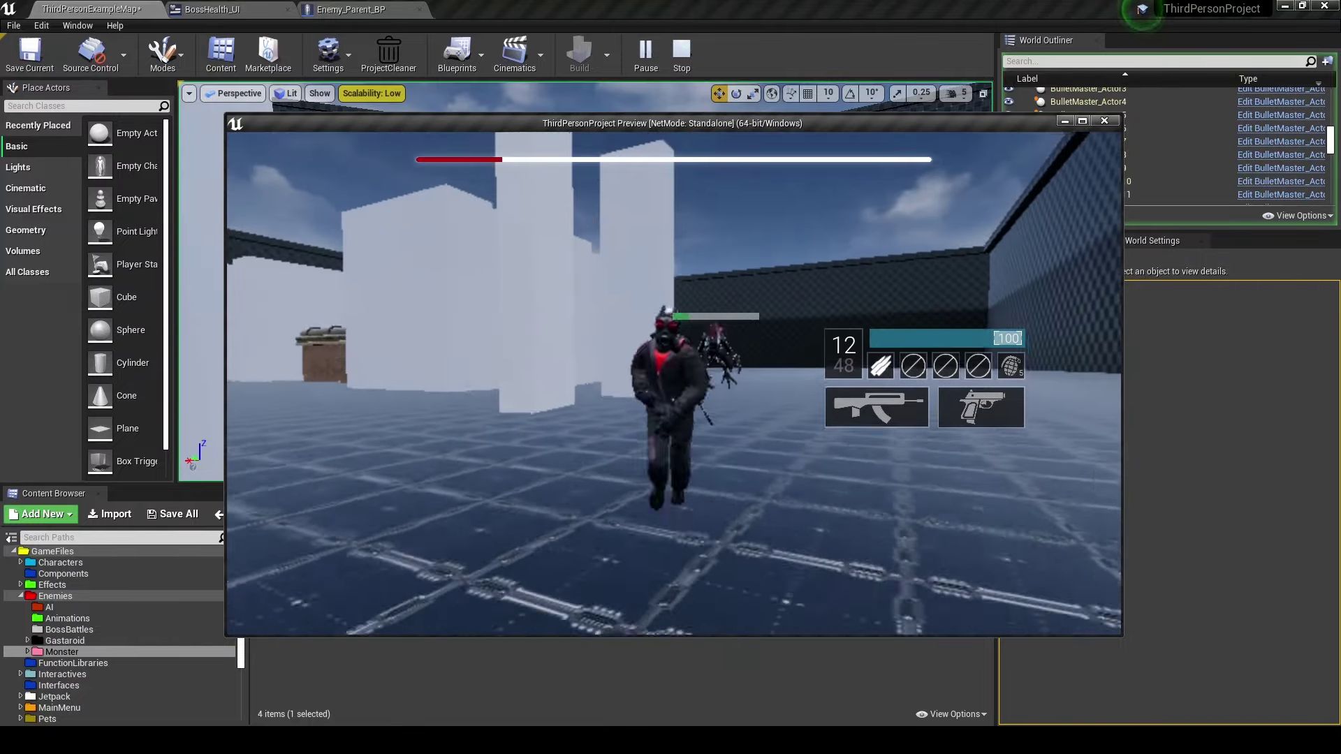
click(674, 382)
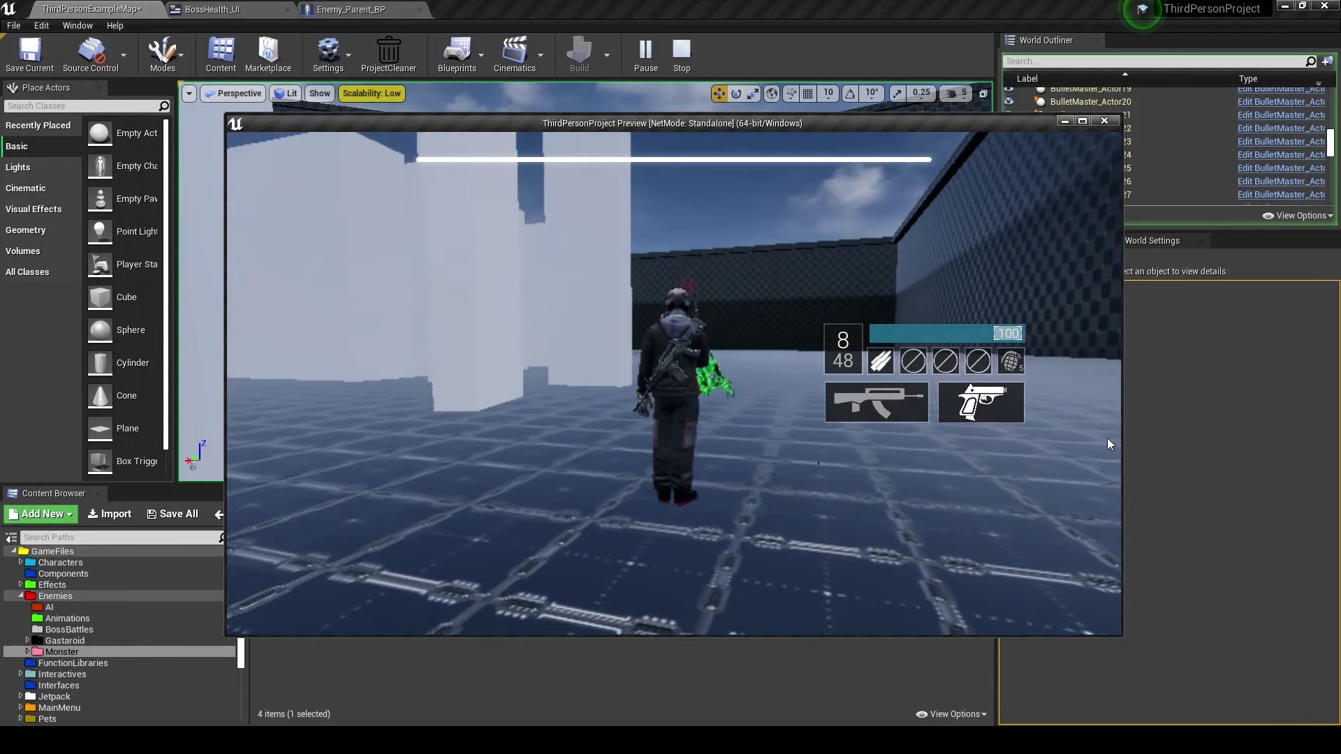
key(Escape)
click(351, 9)
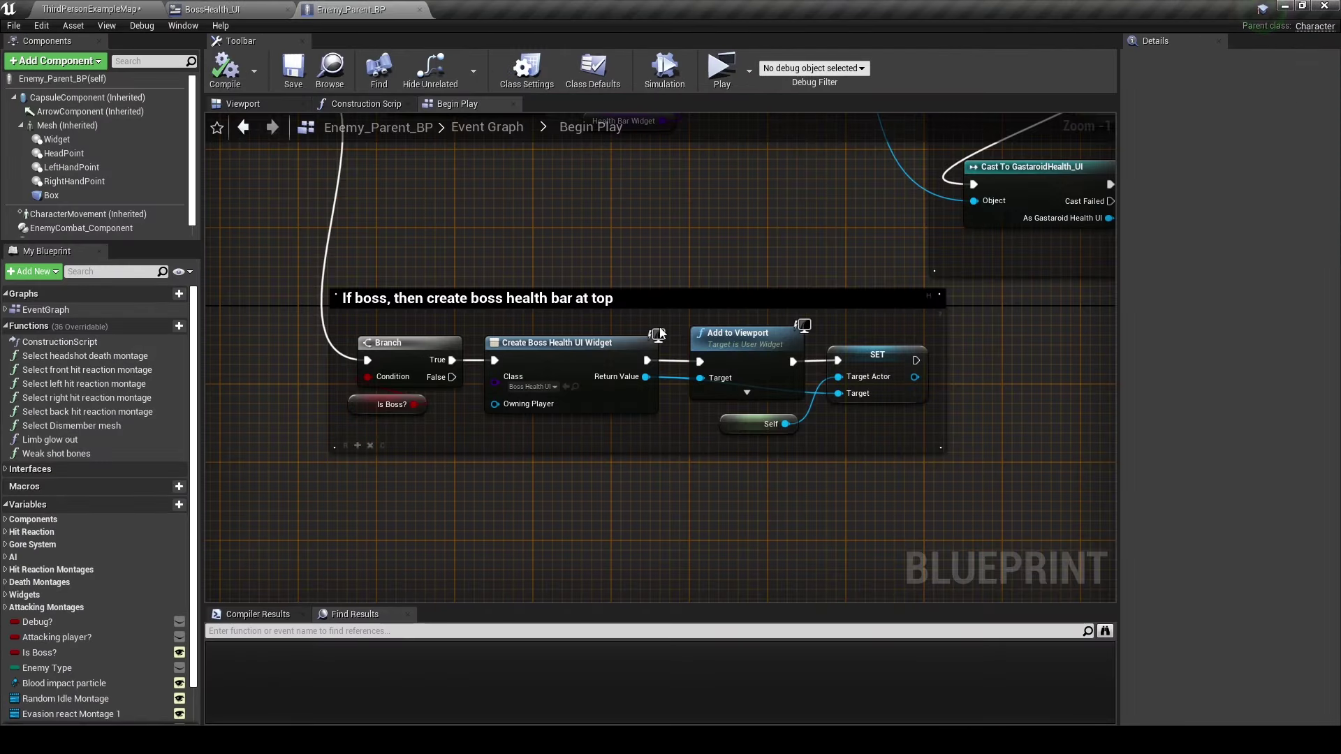
Duplicate the Glow image over the Health Bar, rename it Bar trail, and give it the Health_Bar texture.
click(292, 8)
click(1201, 65)
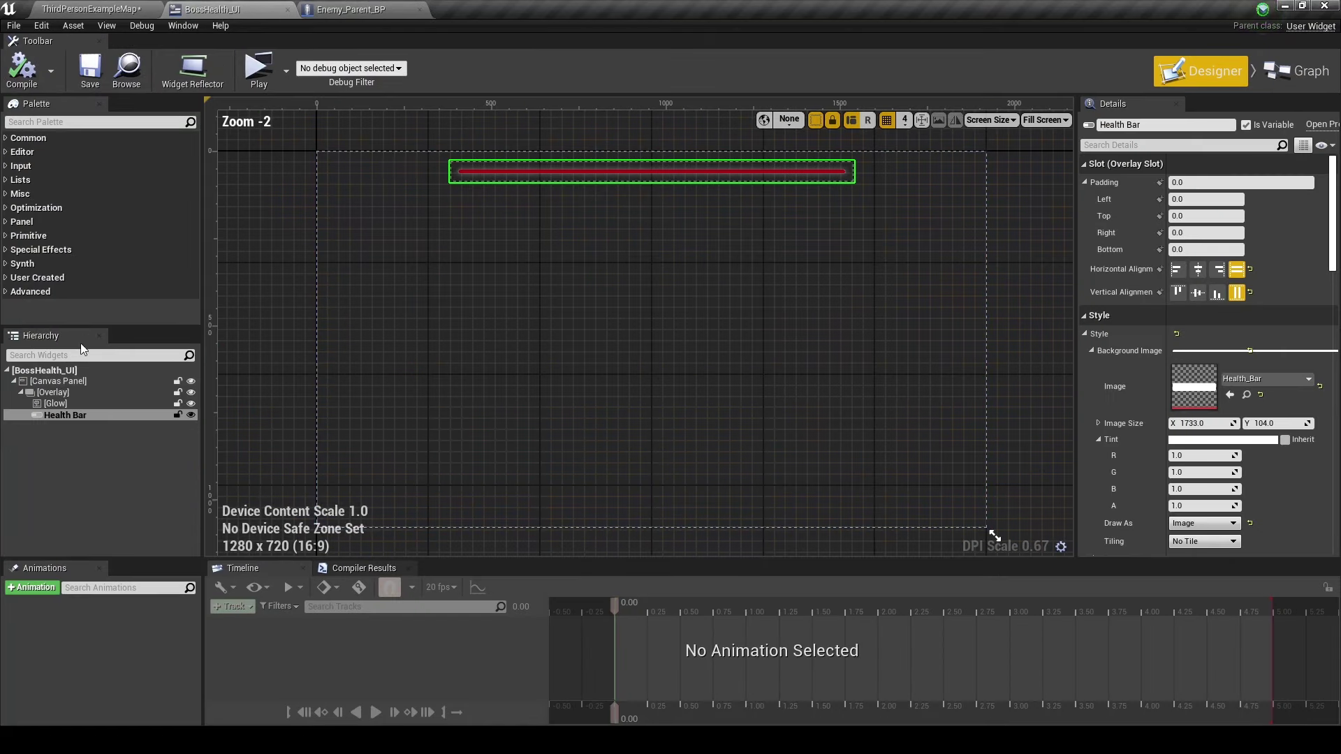
right_click(60, 410)
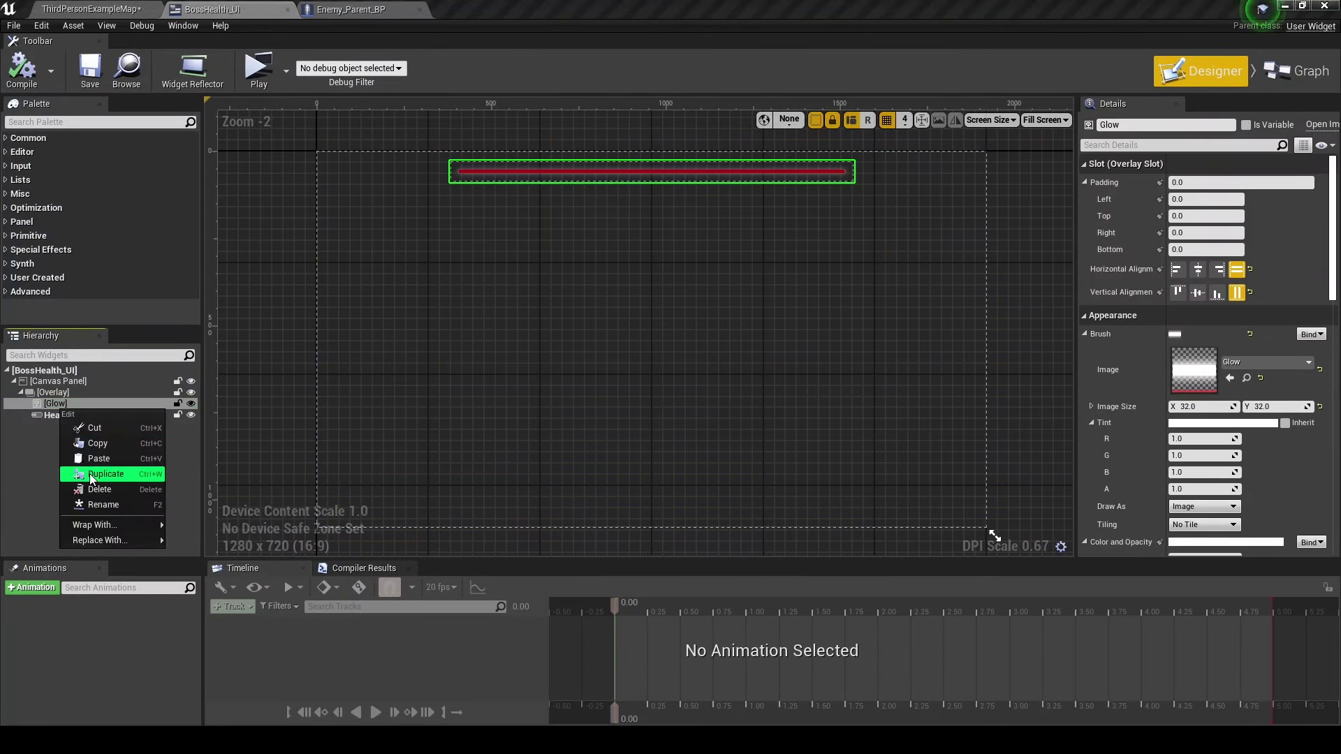
click(90, 474)
drag(70, 428, 72, 415)
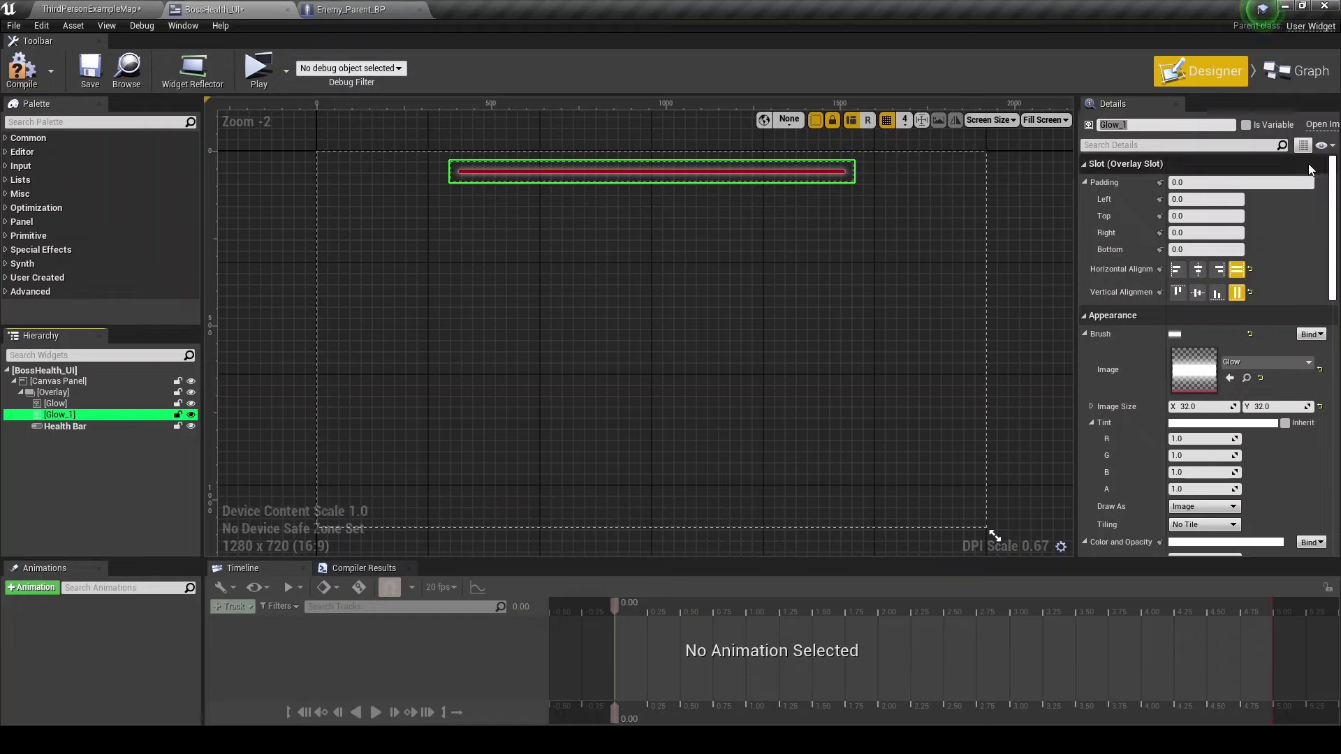
click(1181, 125)
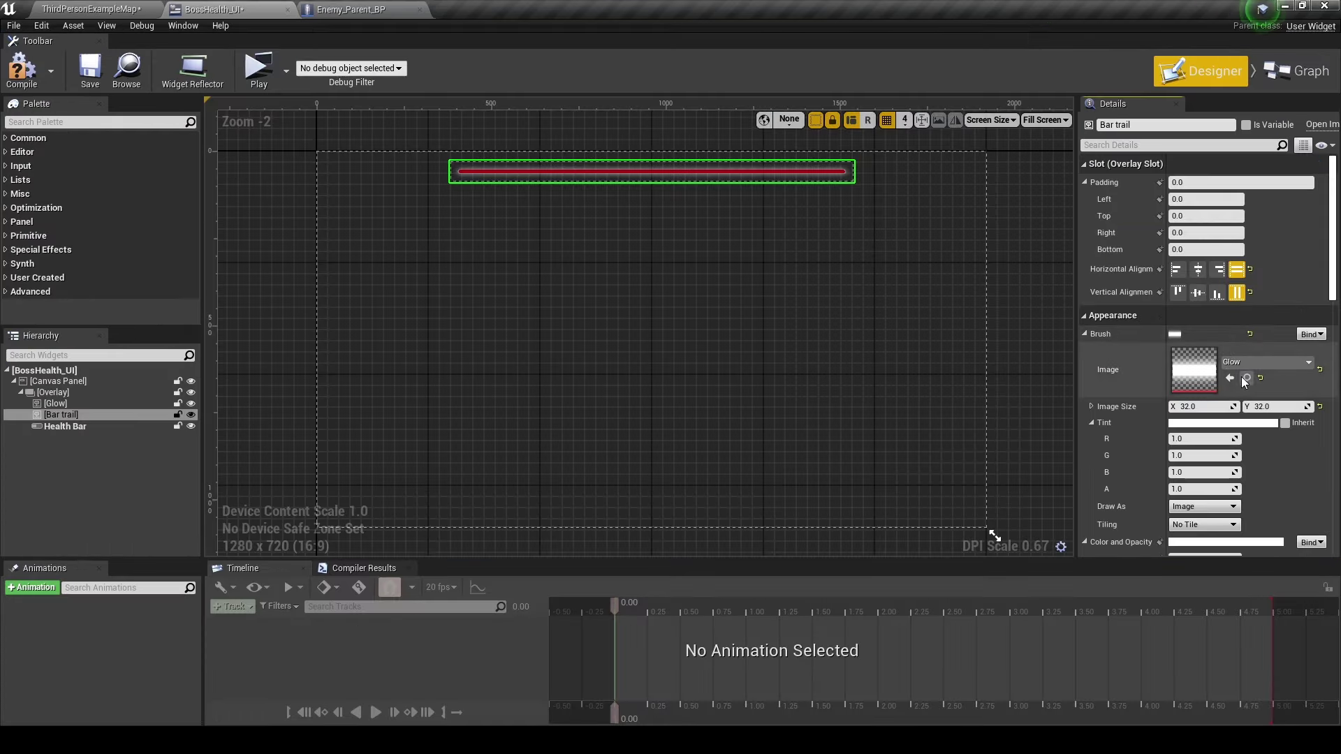
click(1247, 378)
click(382, 579)
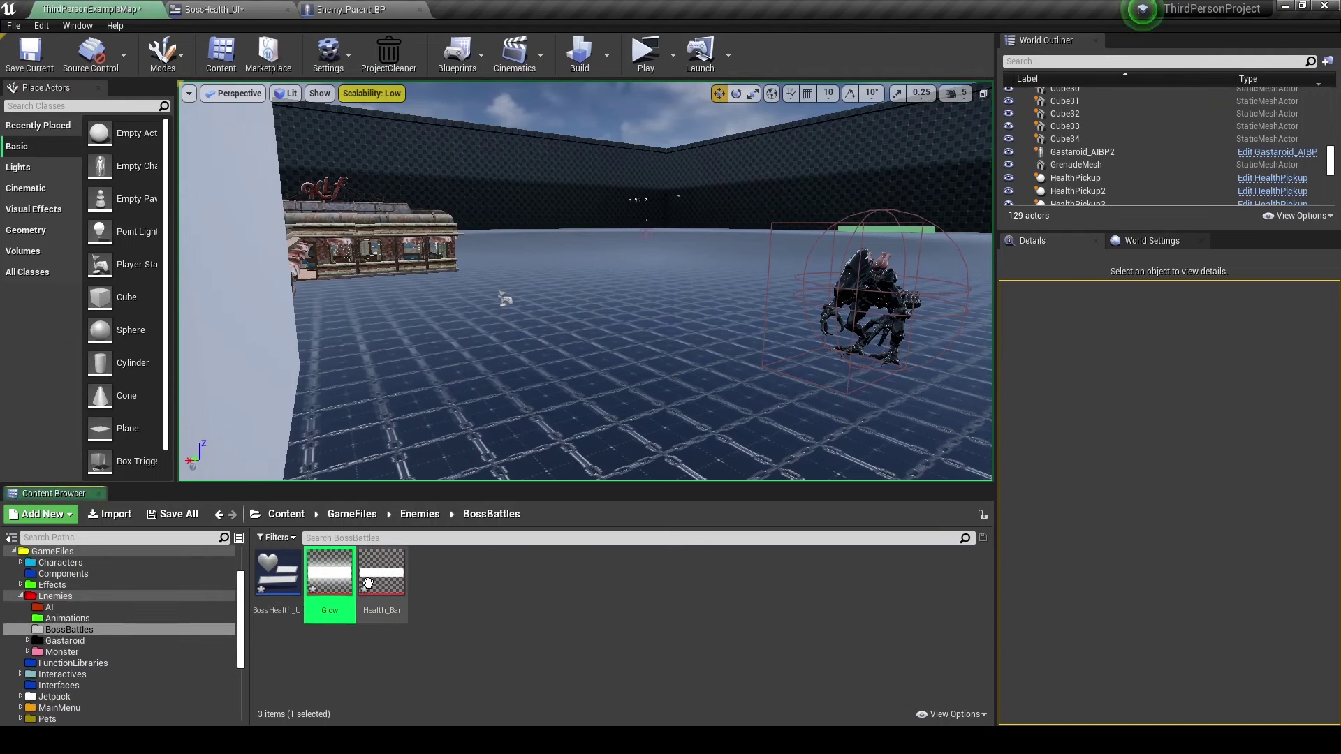
click(245, 9)
click(1230, 378)
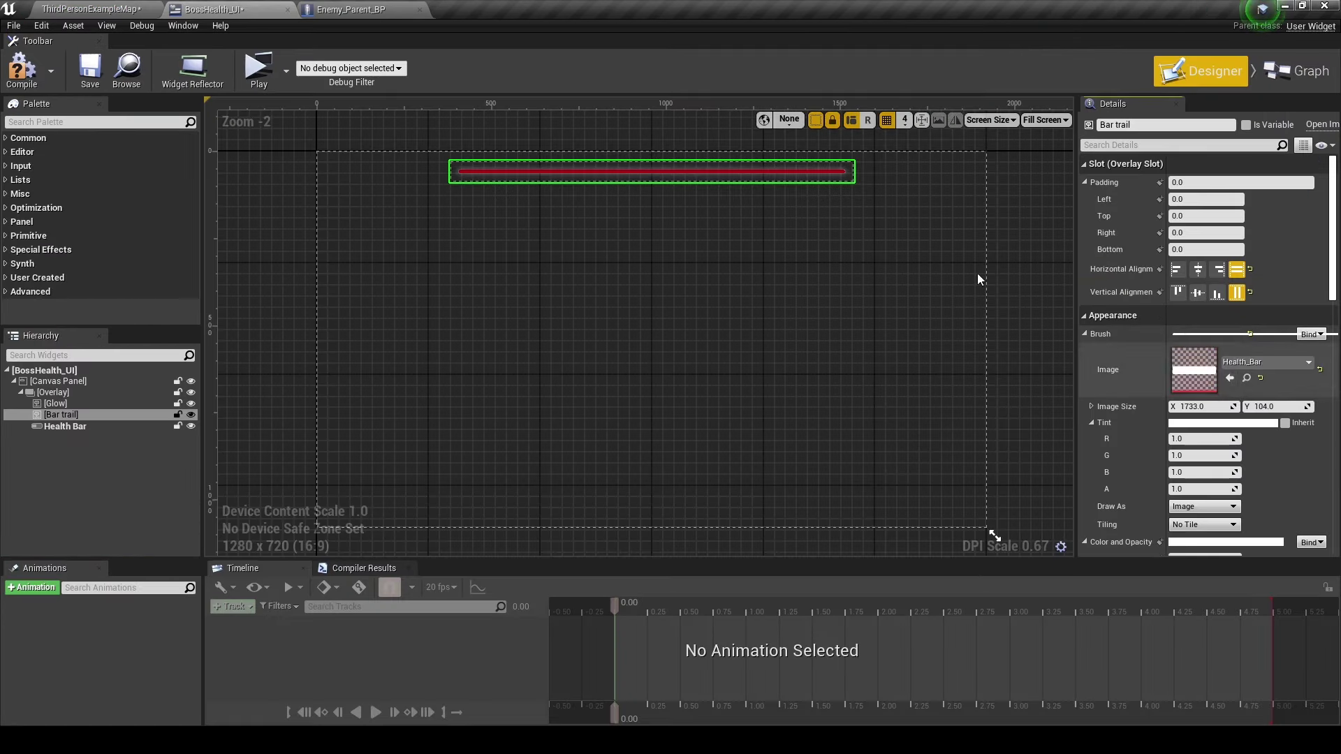
Set the Health Bar's Percent to 0.85 to preview the trail.
scroll(886, 198, up, 5)
scroll(831, 225, up, 4)
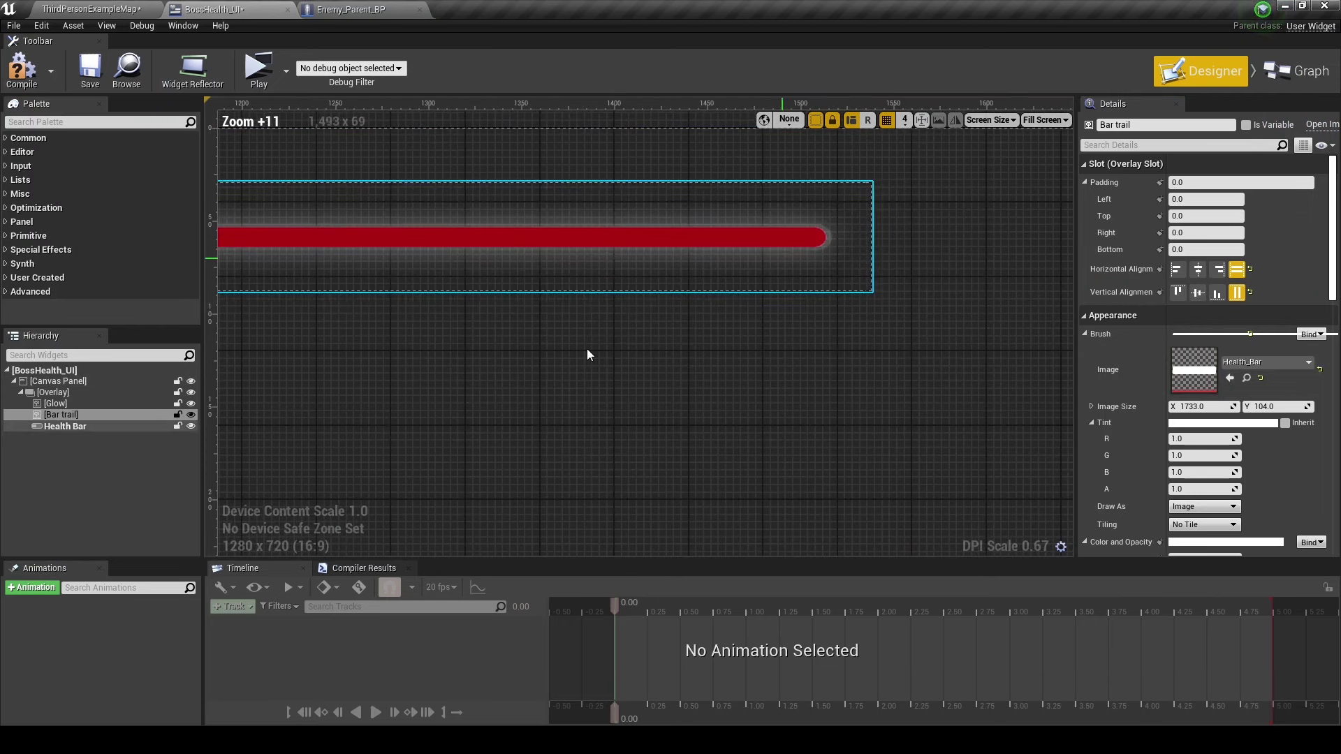
click(81, 427)
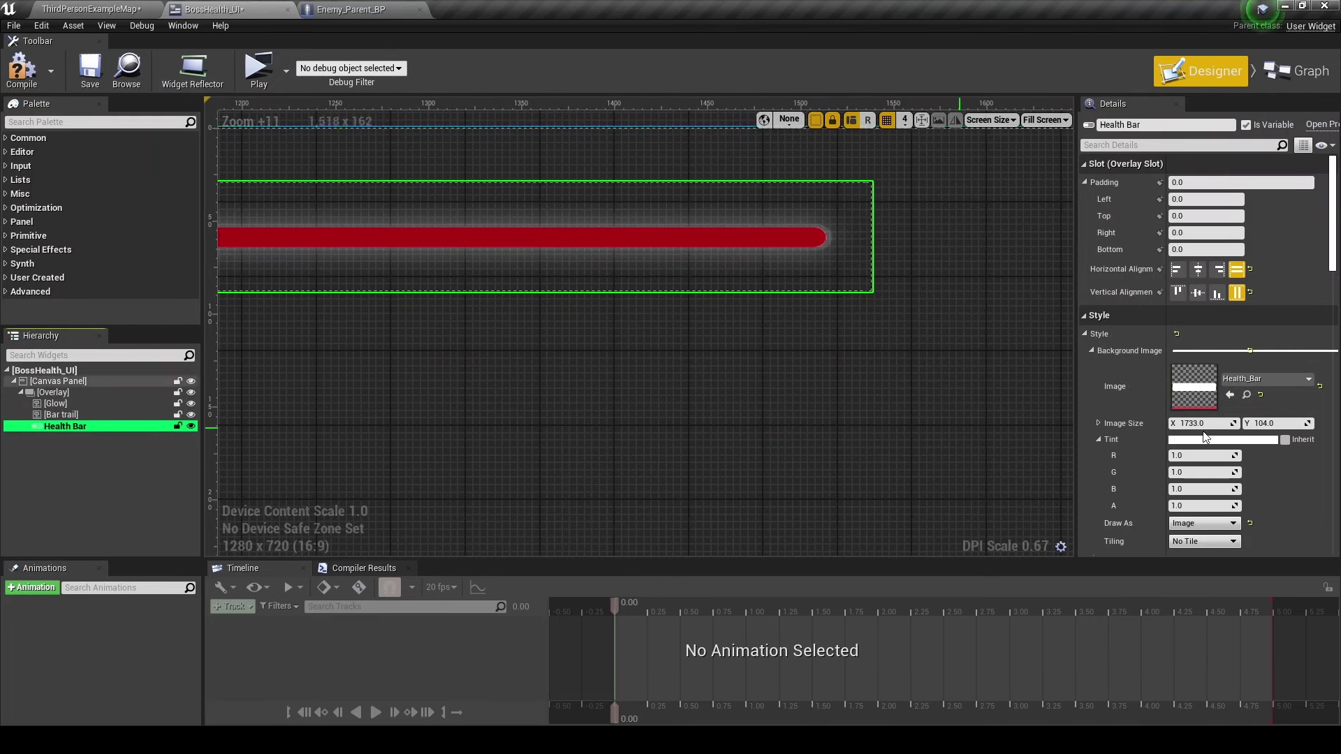
click(1159, 146)
text(perce)
drag(1216, 182, 1225, 183)
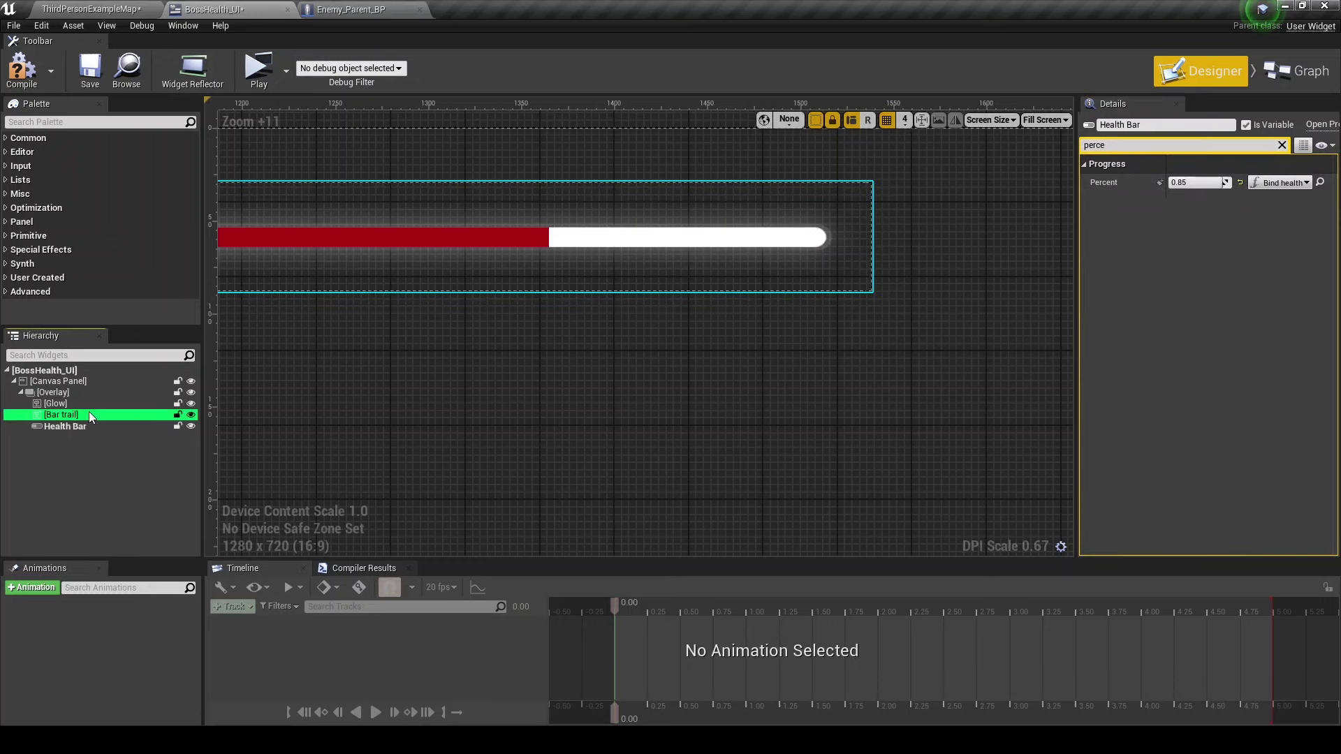
click(61, 414)
Tint the Bar trail image black.
click(1282, 145)
click(1189, 426)
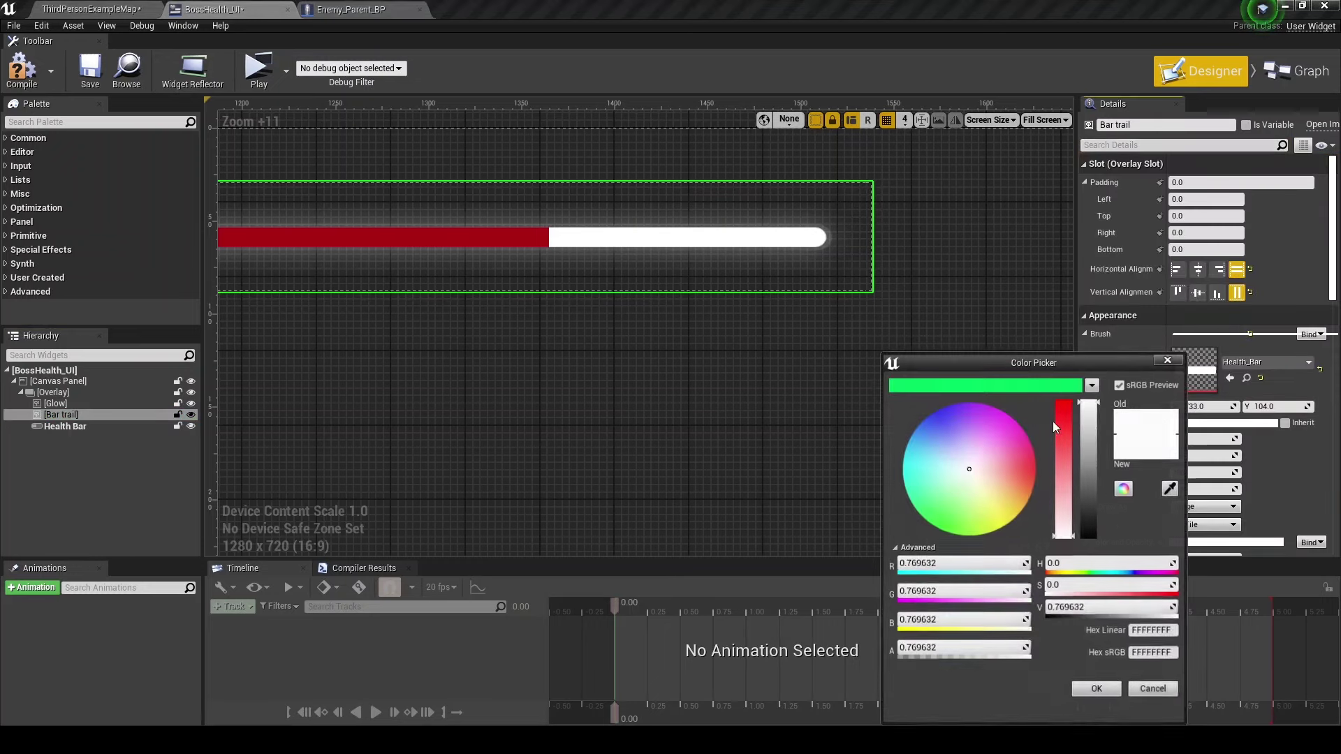
drag(1089, 419, 1090, 536)
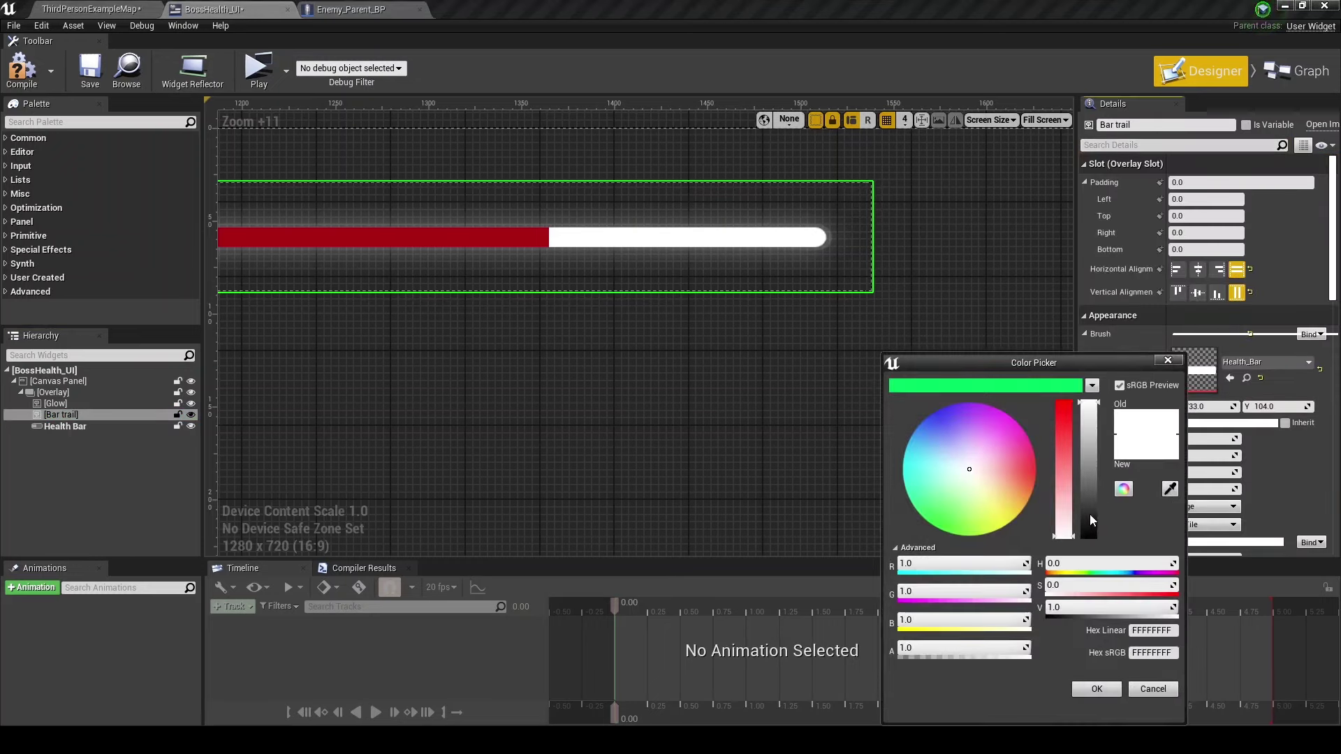
click(1096, 689)
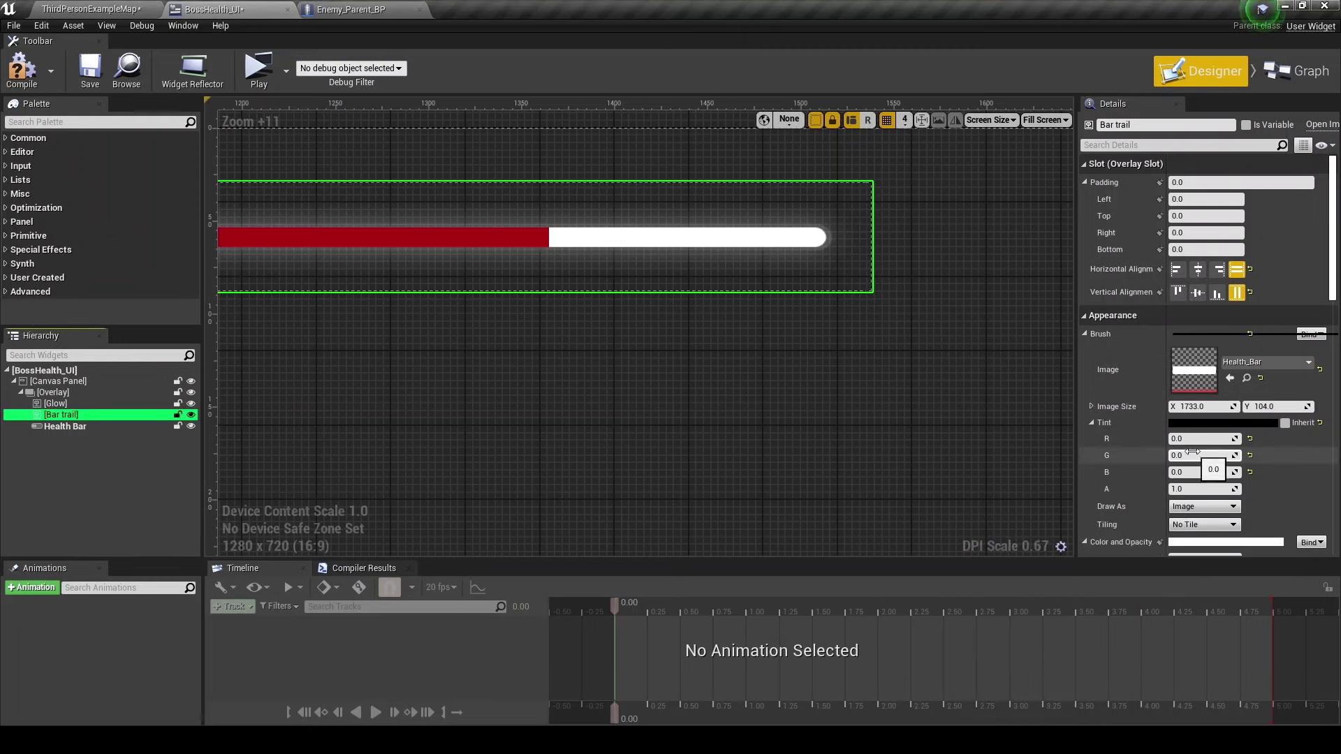
Toggle Bar trail's visibility and move it after Health Bar in the Hierarchy.
scroll(1190, 452, down, 2)
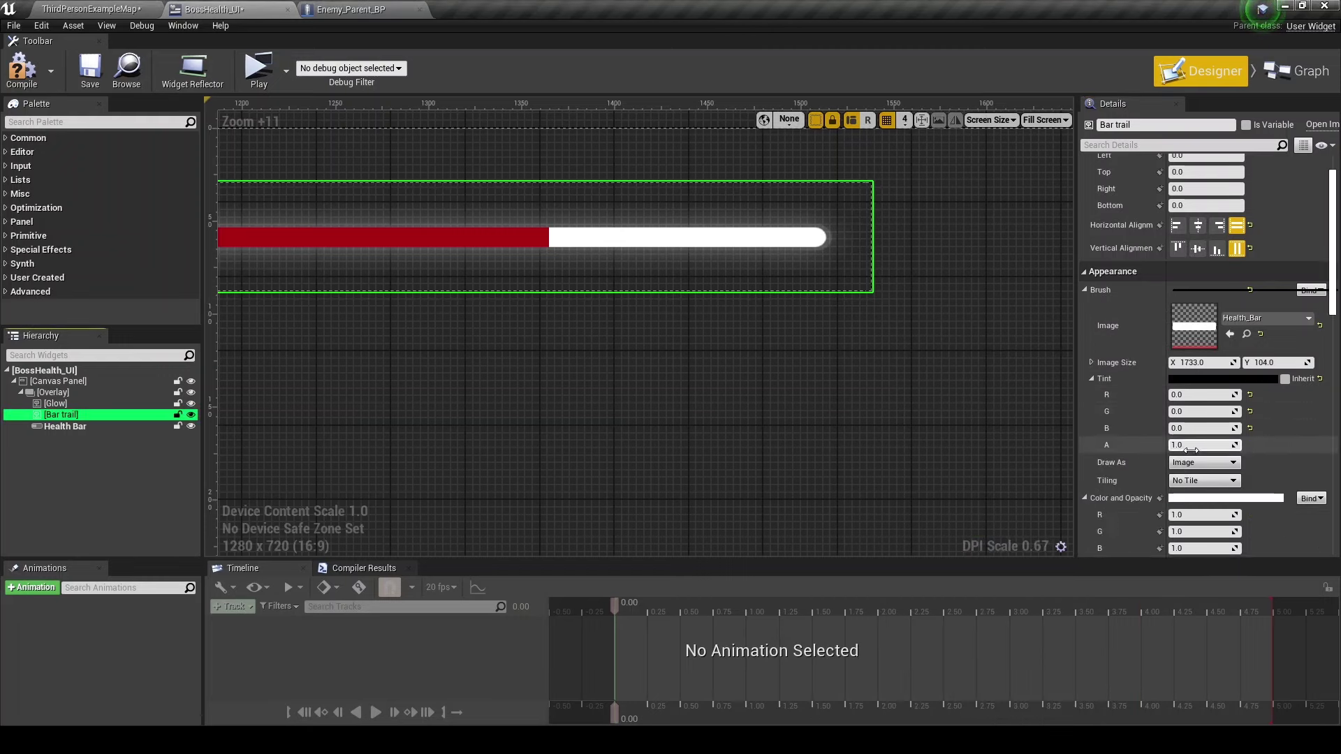
scroll(1193, 456, down, 2)
scroll(1193, 456, up, 1)
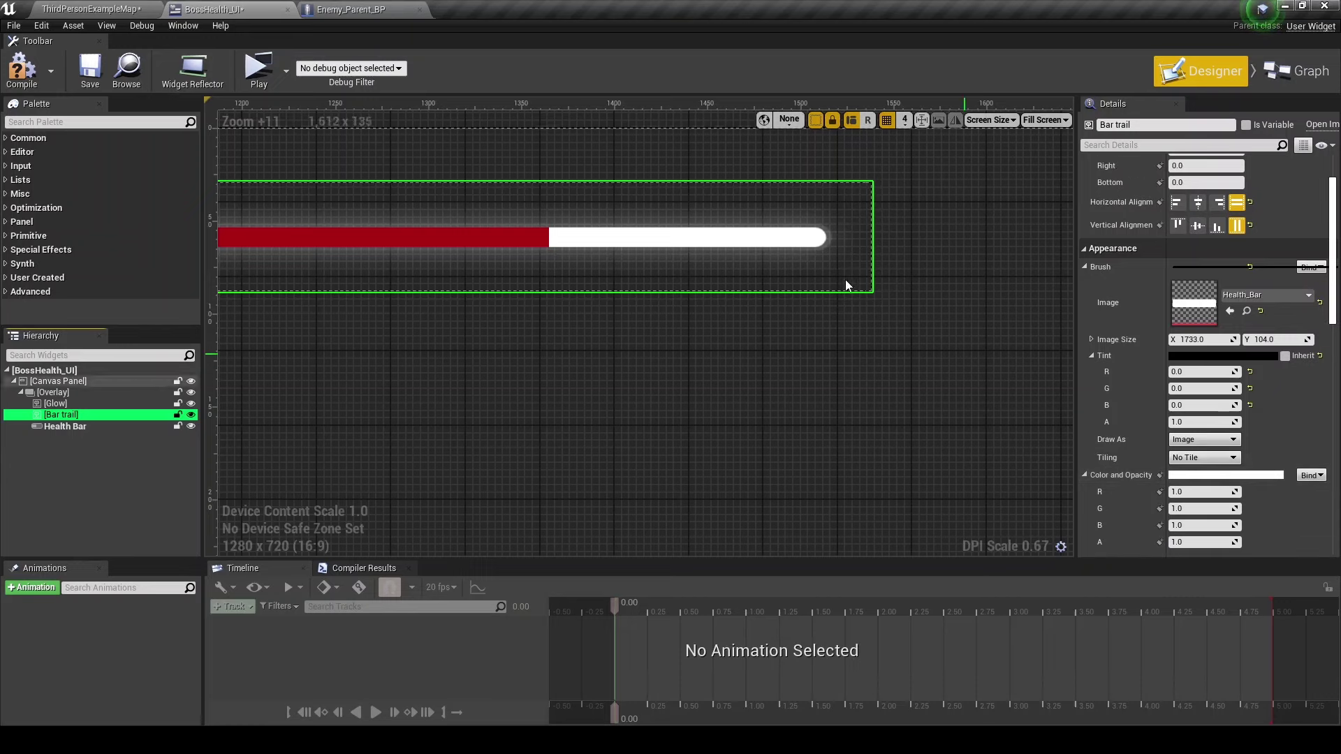
click(190, 416)
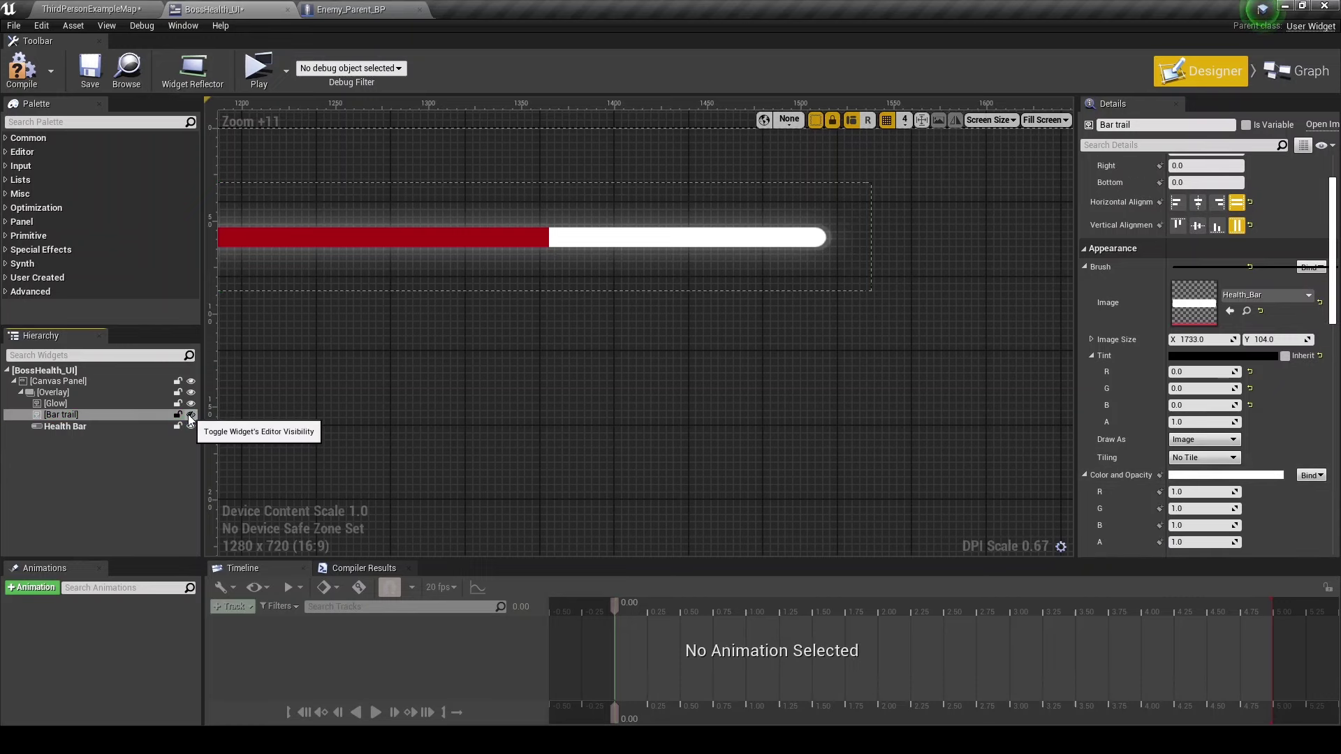
click(196, 415)
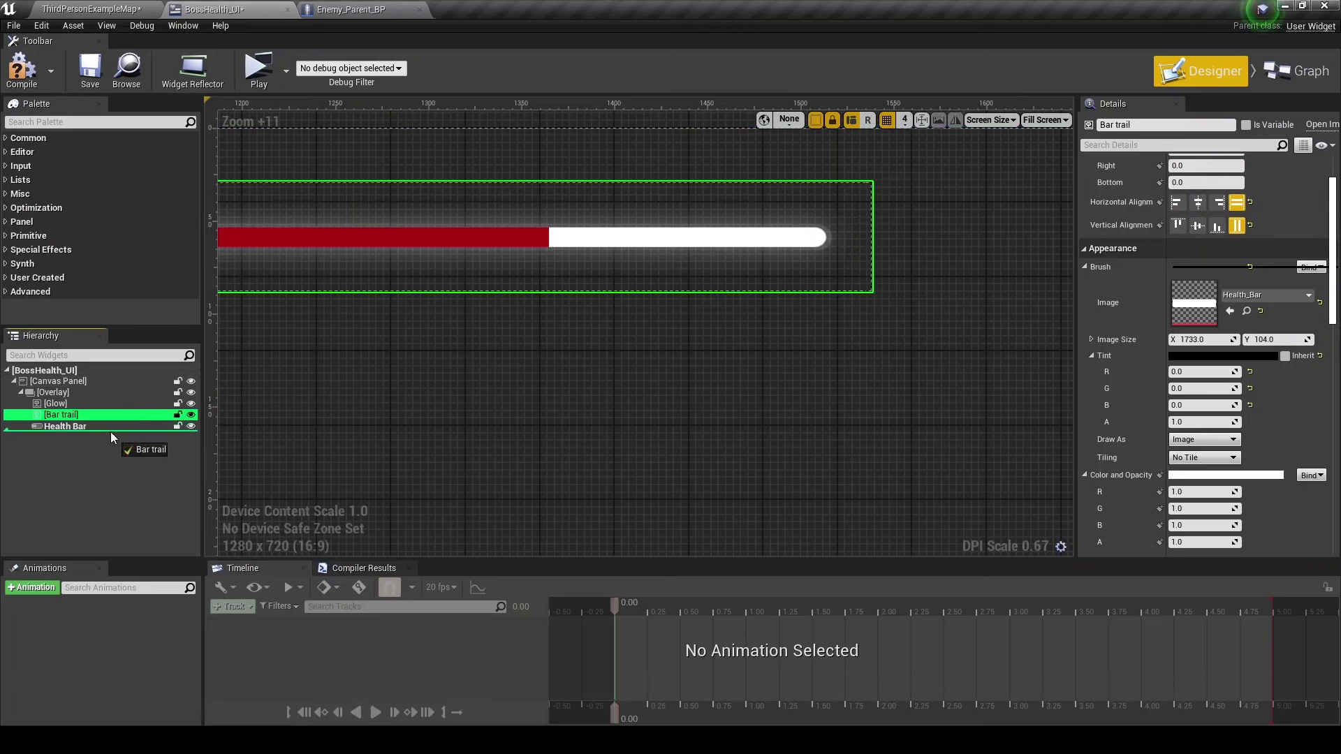
drag(112, 427, 106, 414)
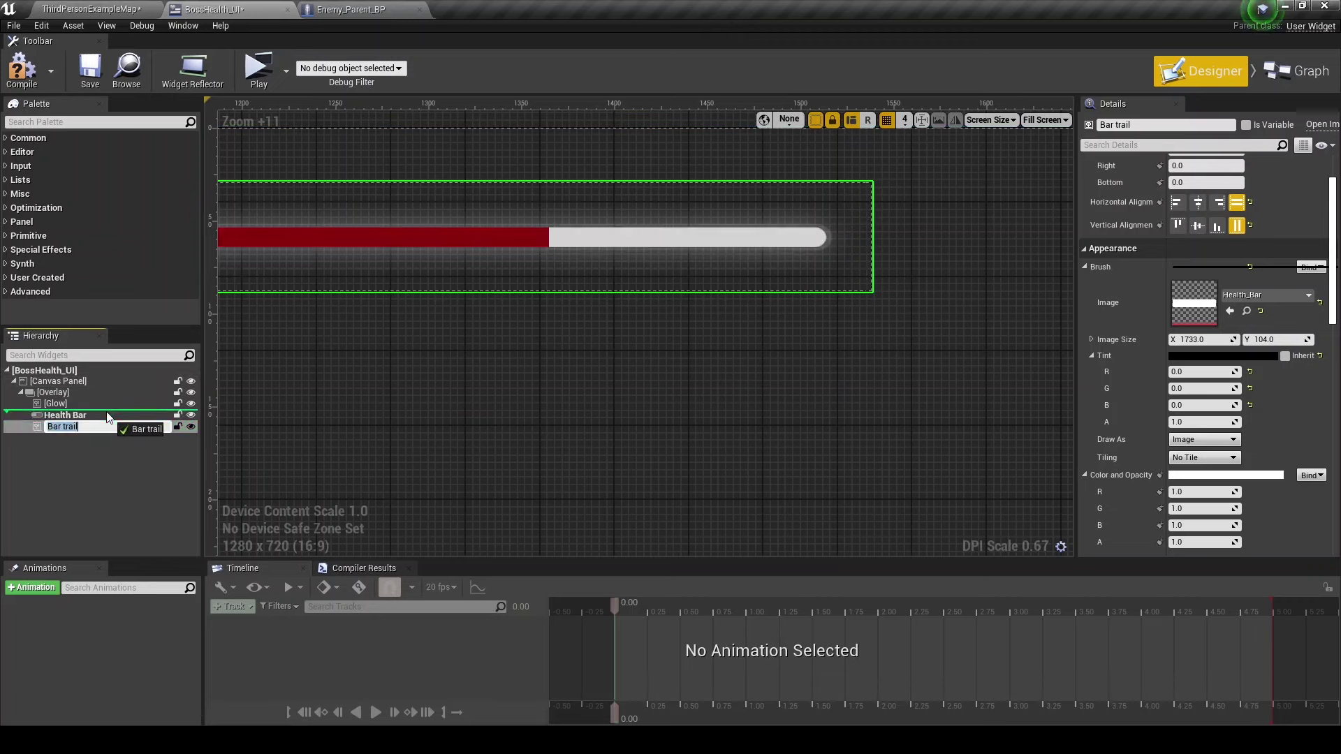
Lower Bar trail's Render Opacity to about 0.62 and keep it beneath Health Bar.
click(1133, 146)
text(render)
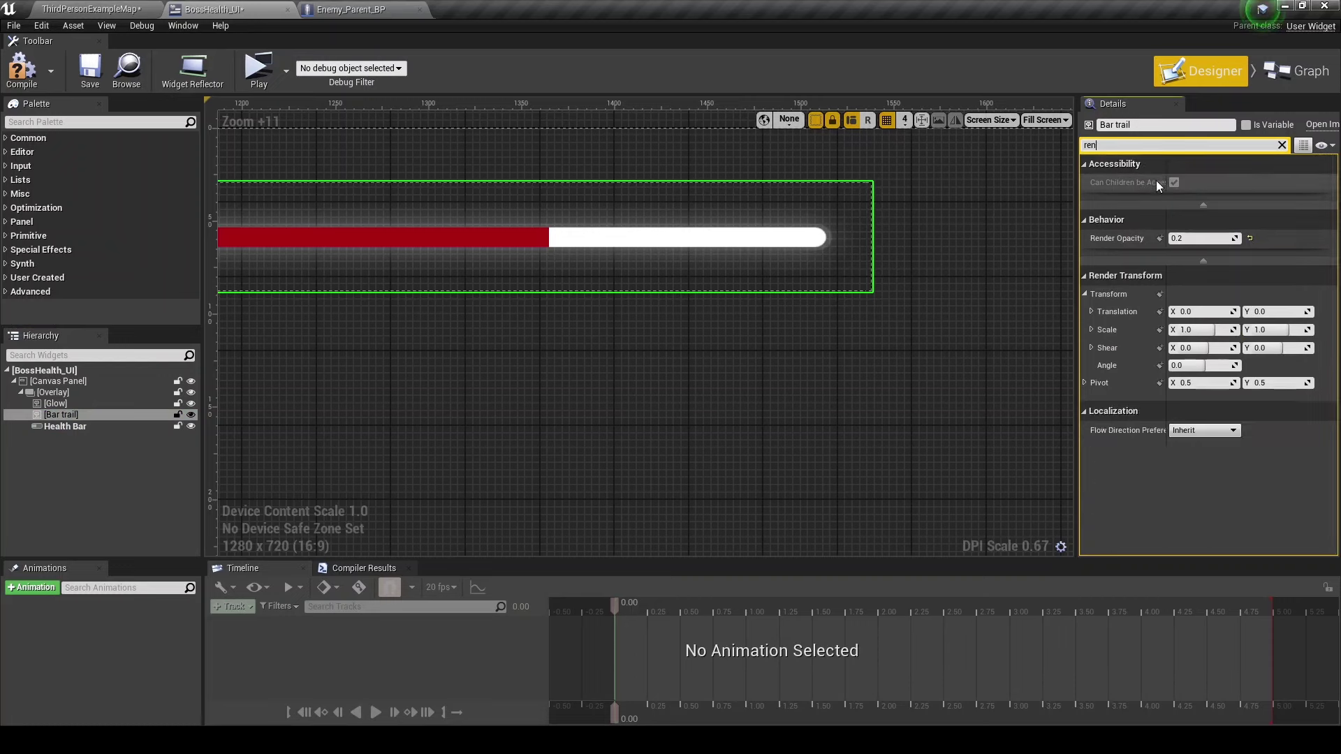
drag(1199, 182, 1230, 182)
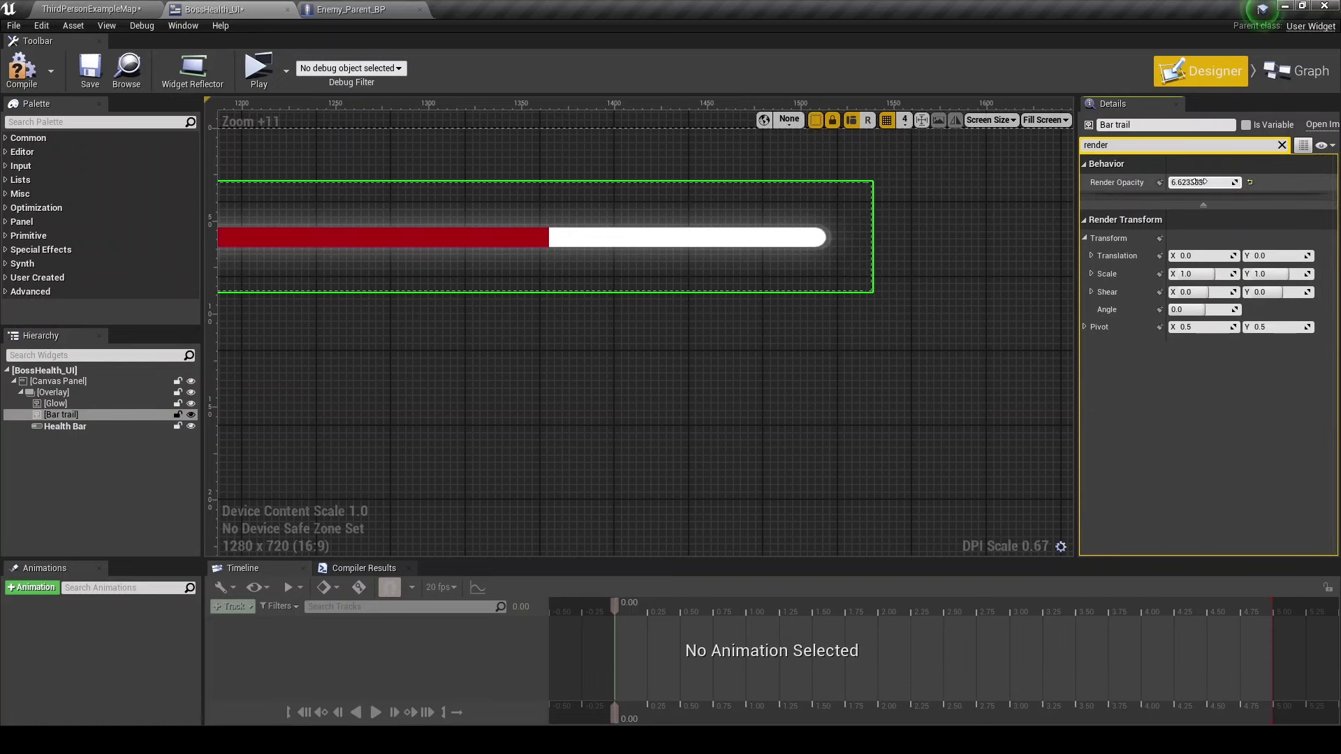
click(1282, 145)
scroll(810, 250, down, 6)
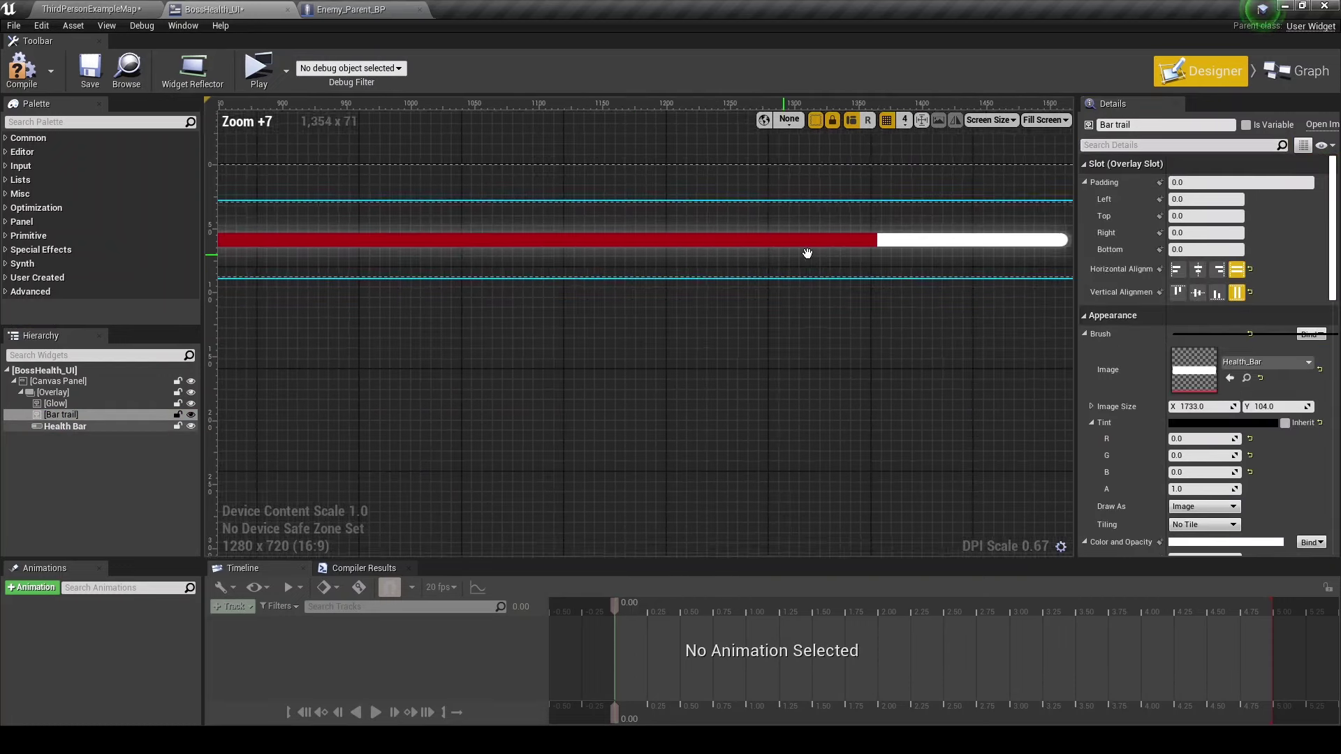
scroll(874, 293, down, 4)
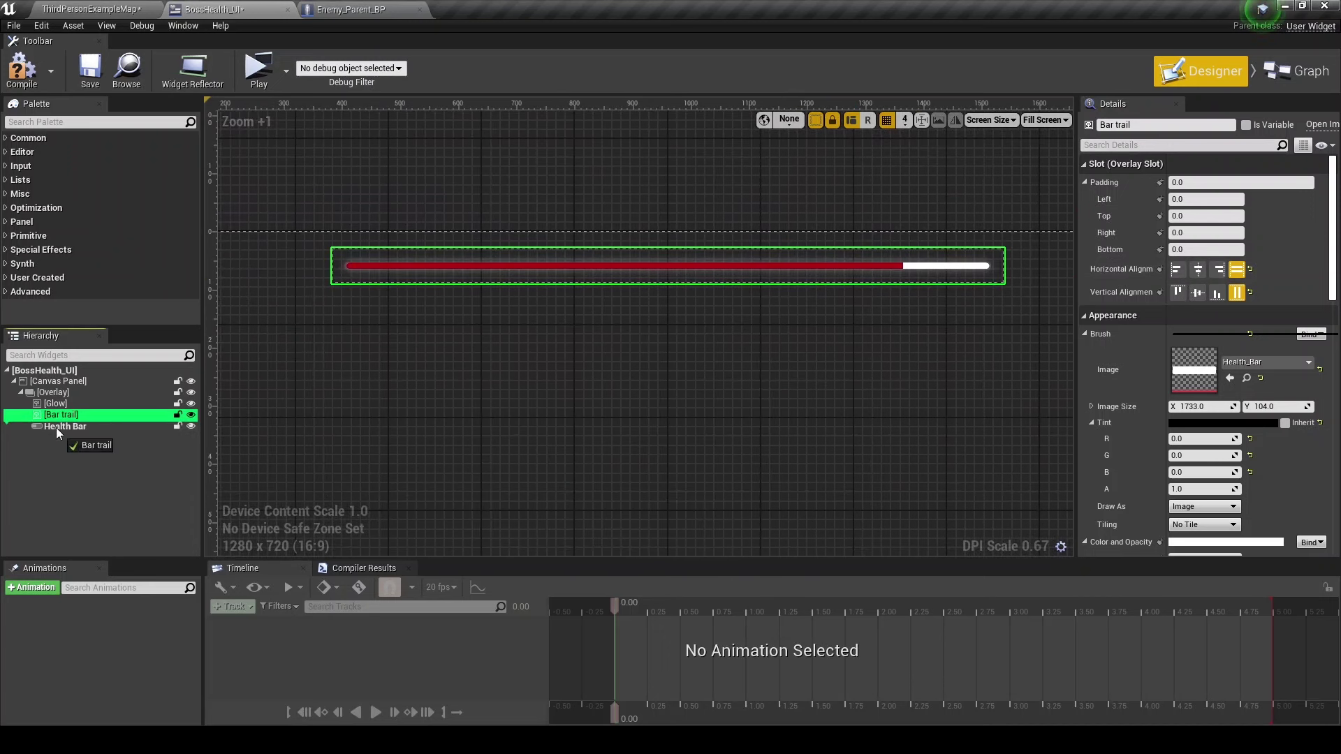
drag(57, 433, 62, 418)
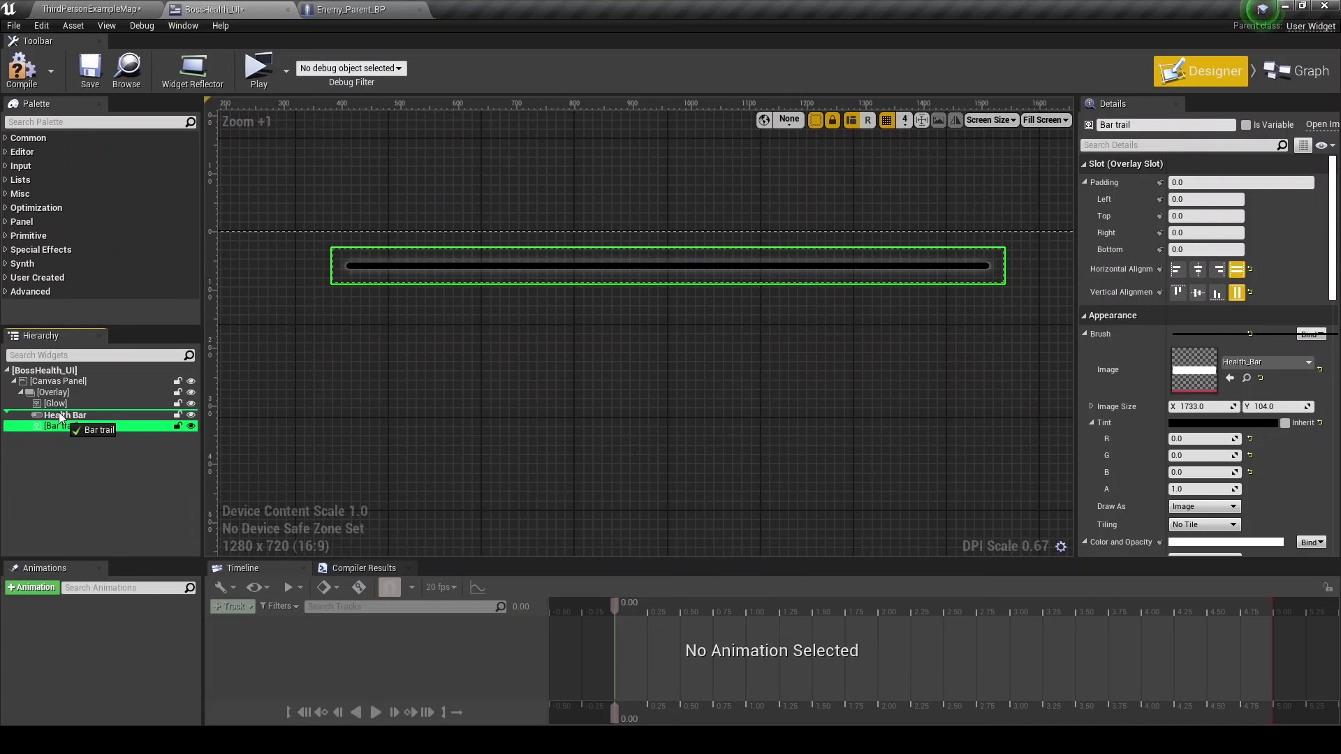
click(61, 425)
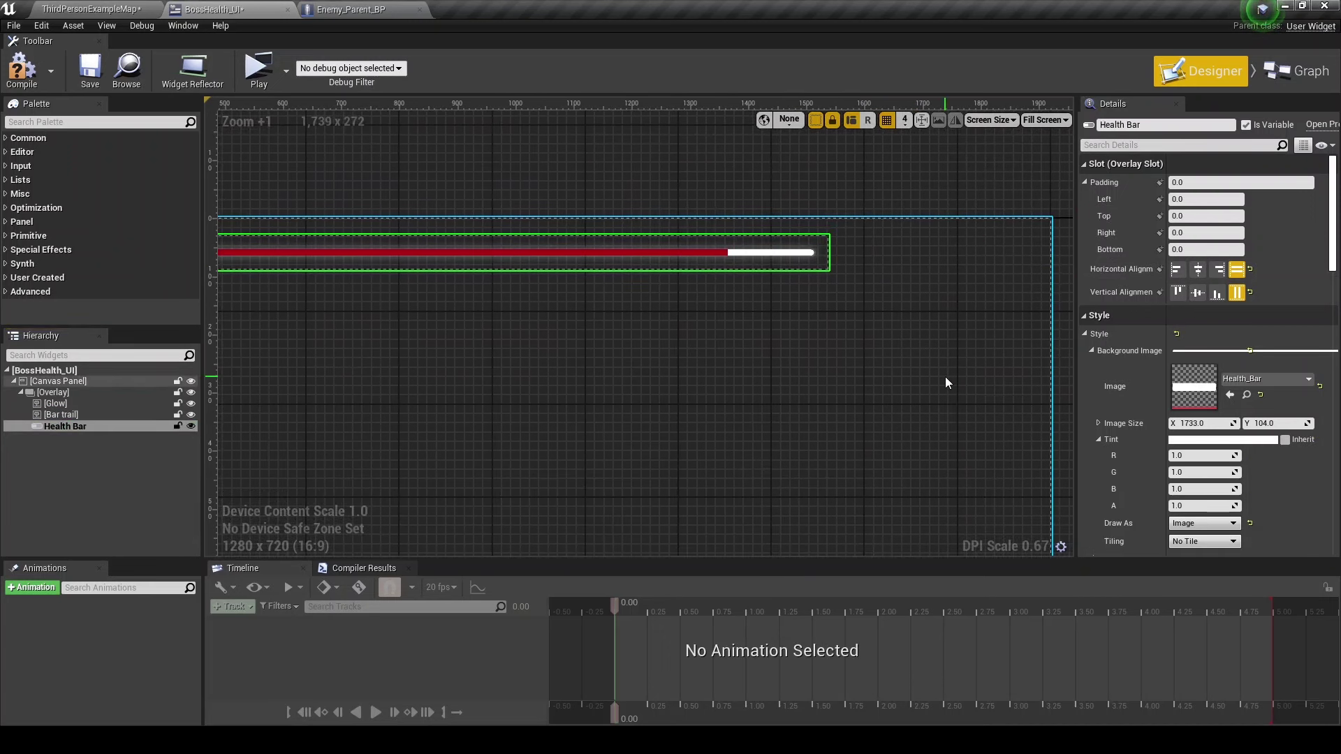
Set the Health Bar's Background Image tint to light grey (B5B5B5) in the Color Picker.
scroll(946, 383, up, 3)
scroll(1201, 364, down, 2)
click(1195, 398)
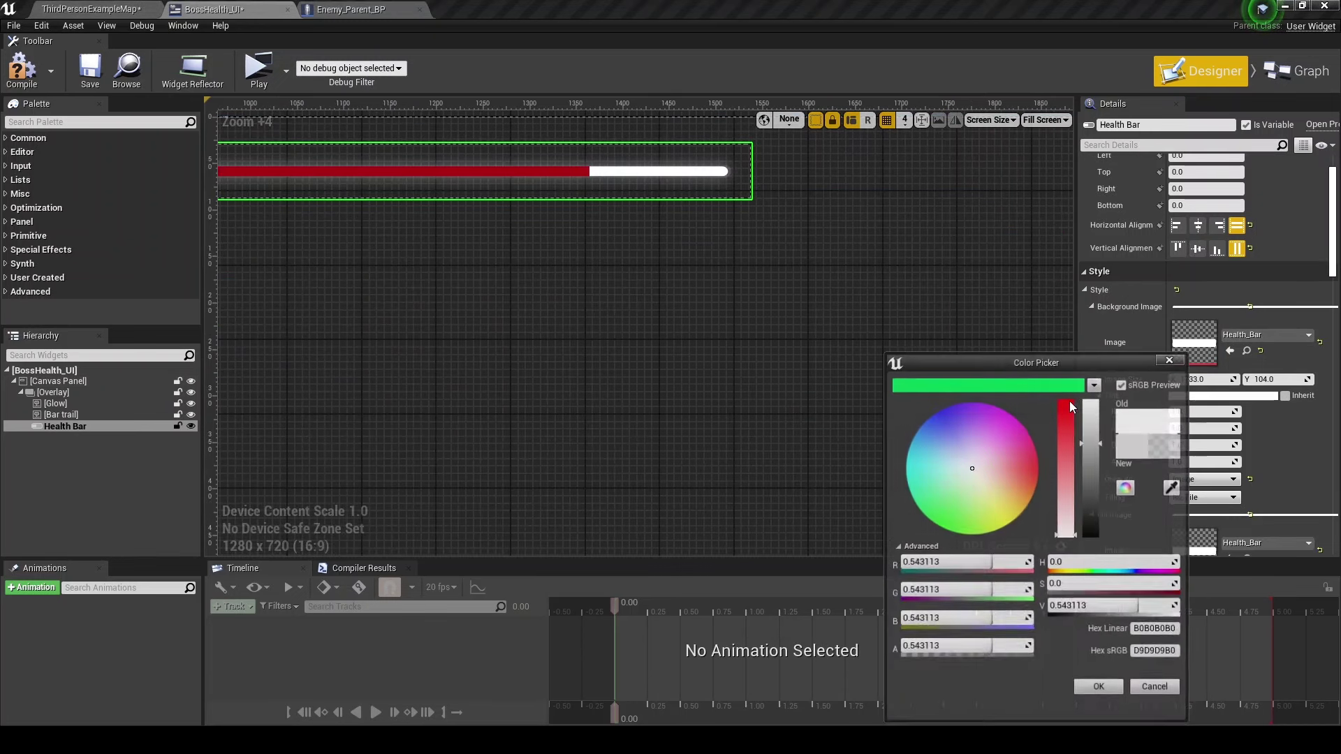
drag(1092, 444, 1091, 536)
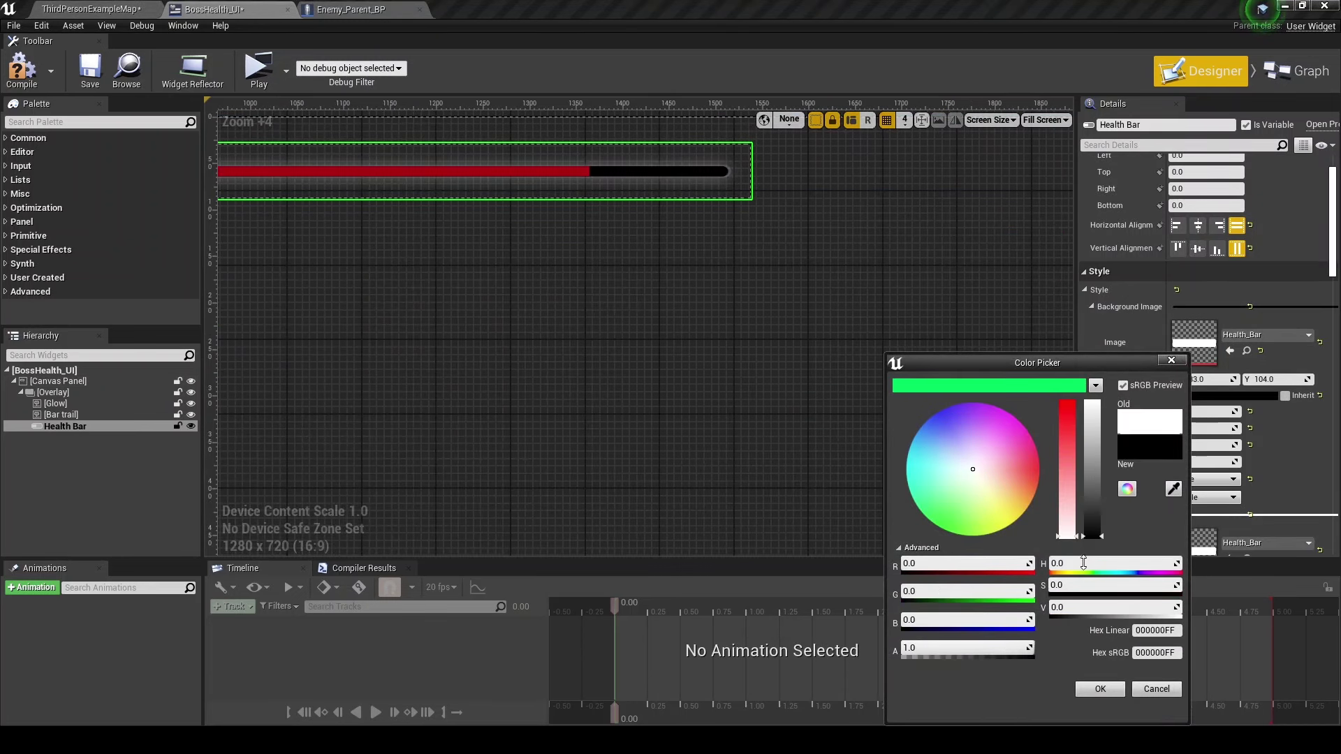
drag(1092, 522, 1092, 514)
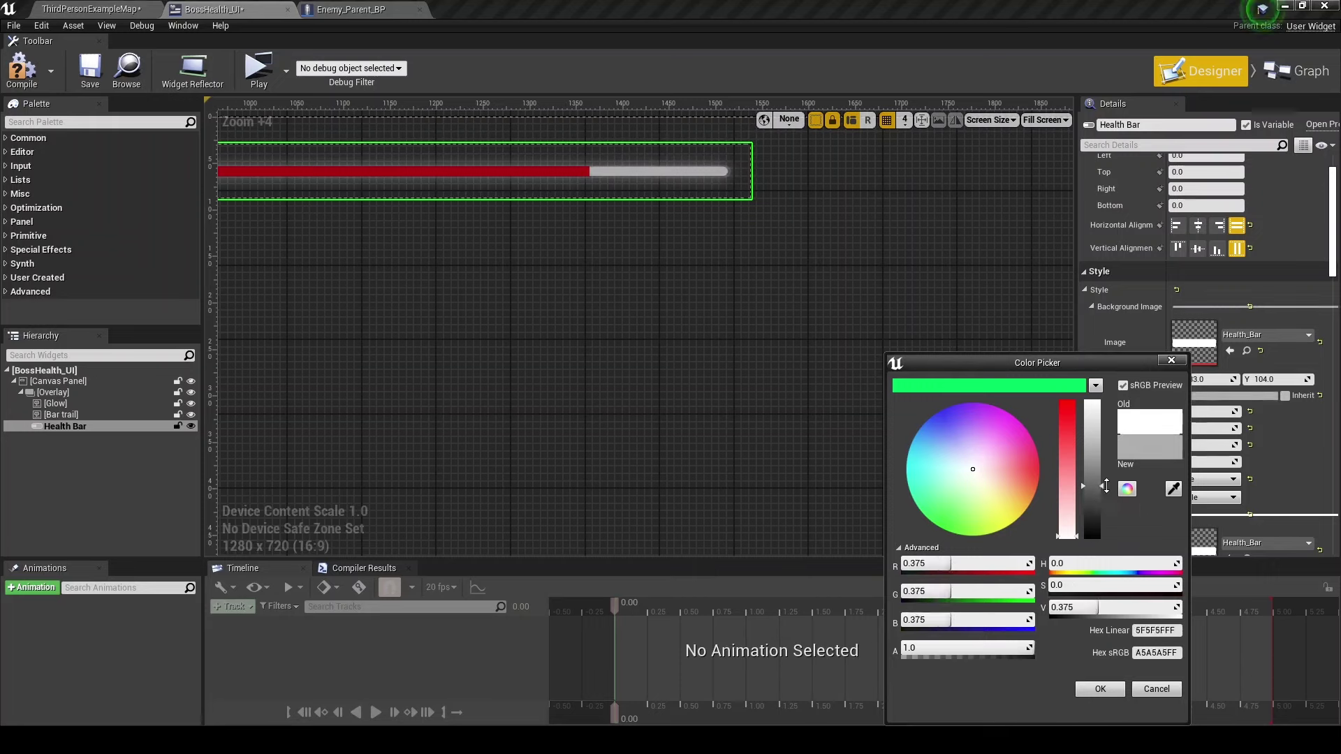
mouse_move(978, 648)
mouse_down()
mouse_move(915, 648)
mouse_move(1034, 648)
mouse_up()
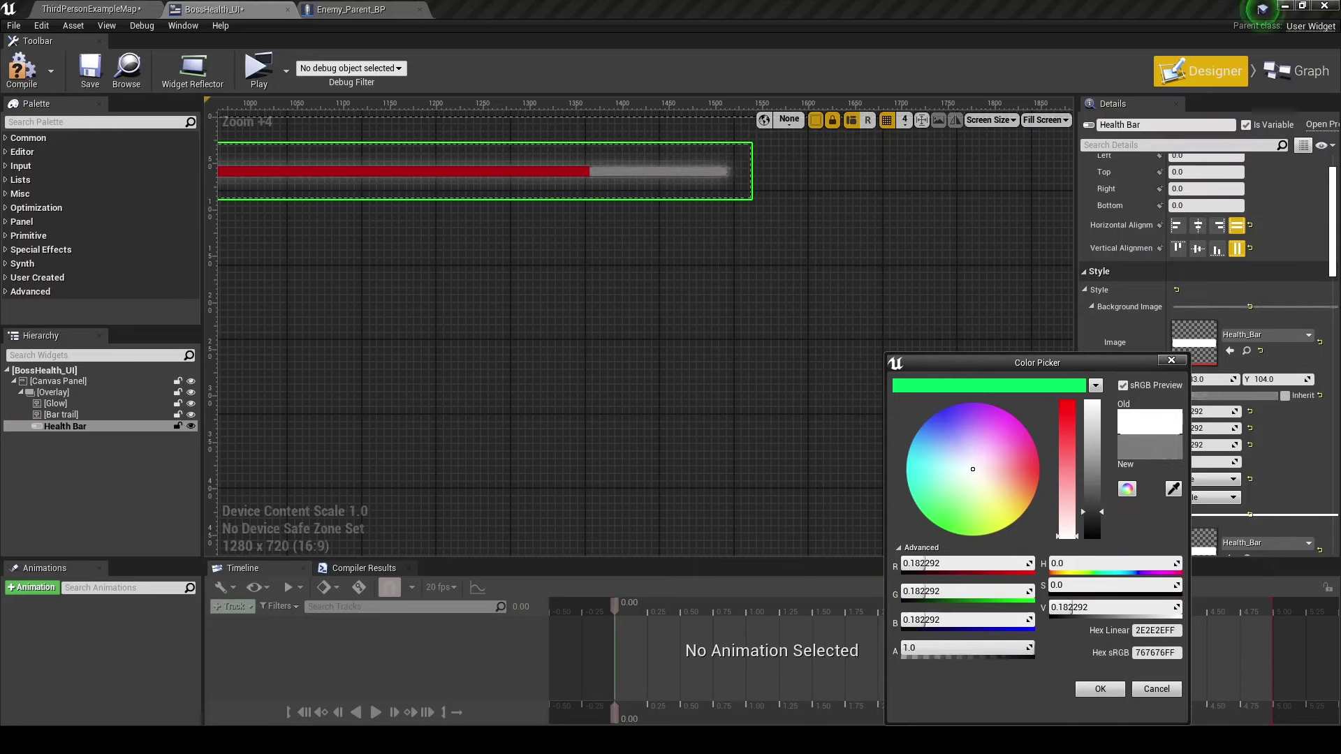
drag(1090, 493, 1091, 475)
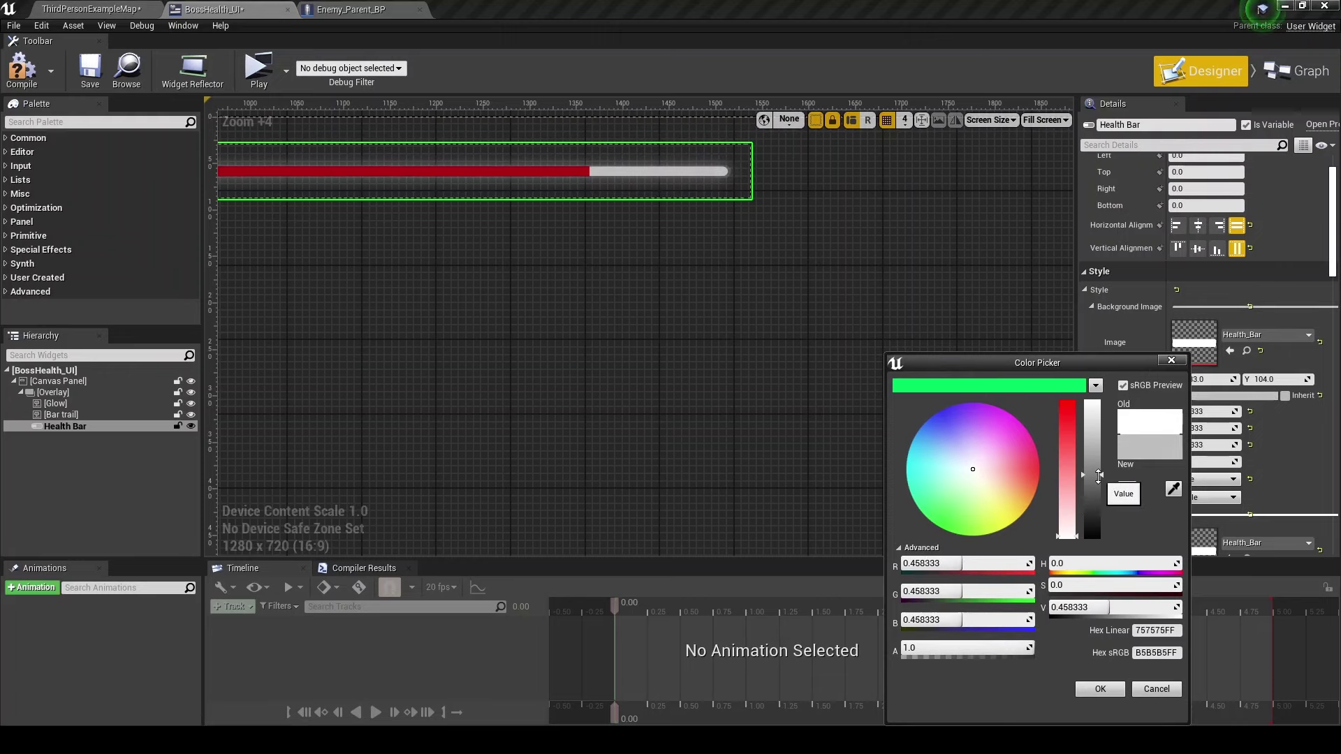
Delete the Bar trail image and try a center fill type on the Health Bar.
click(90, 416)
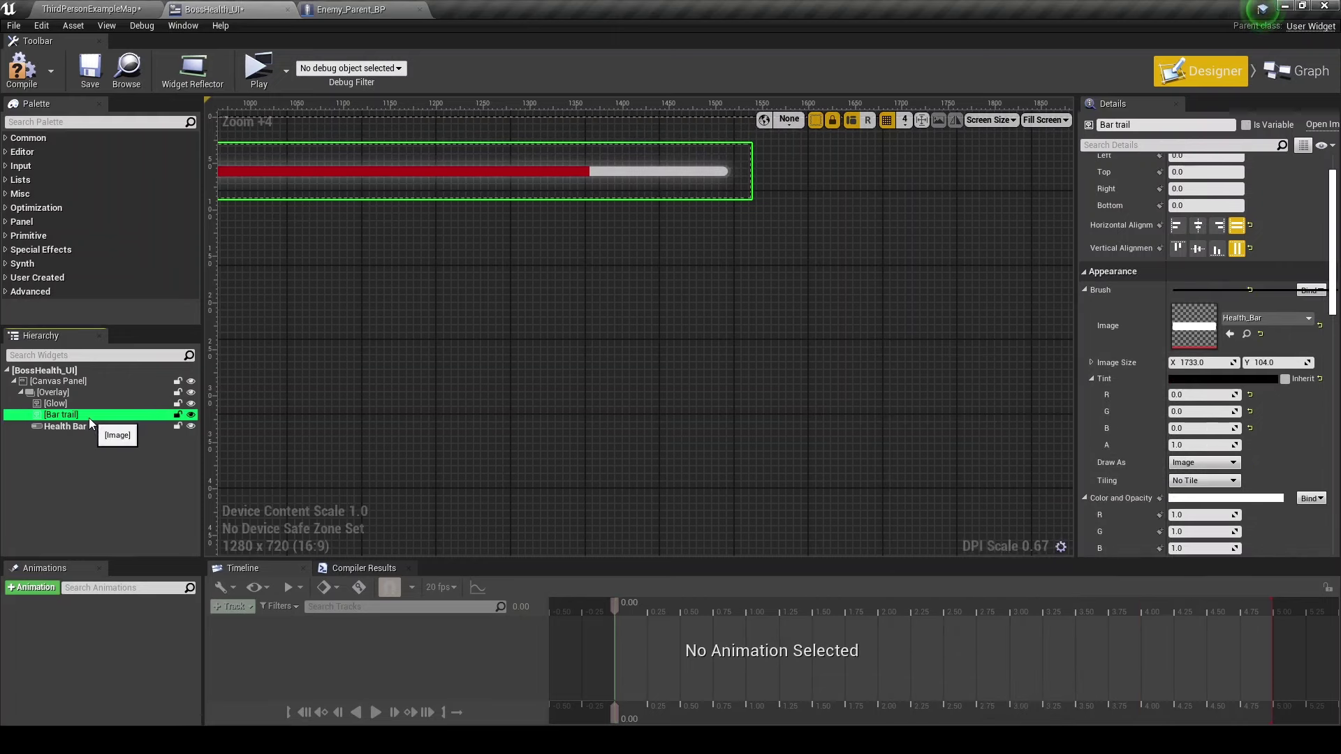
key(Delete)
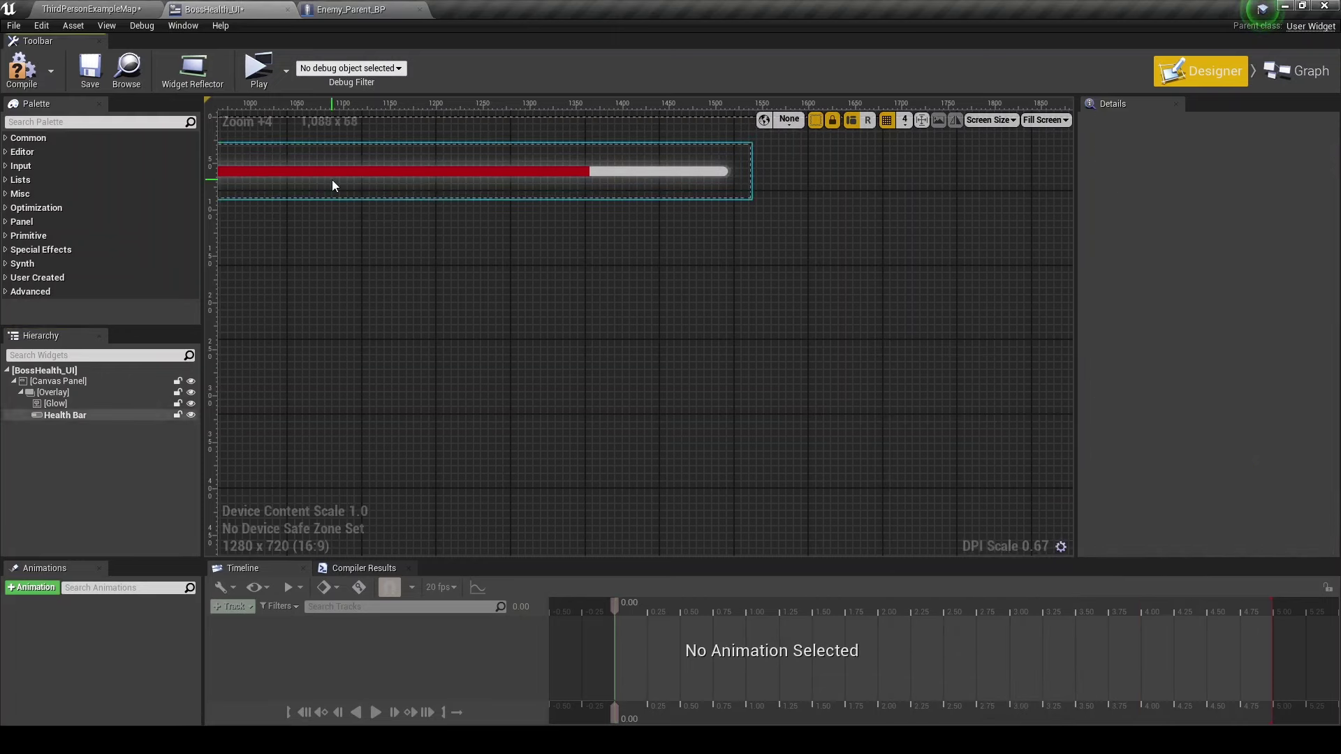
click(104, 417)
scroll(1243, 409, down, 2)
scroll(1243, 408, down, 3)
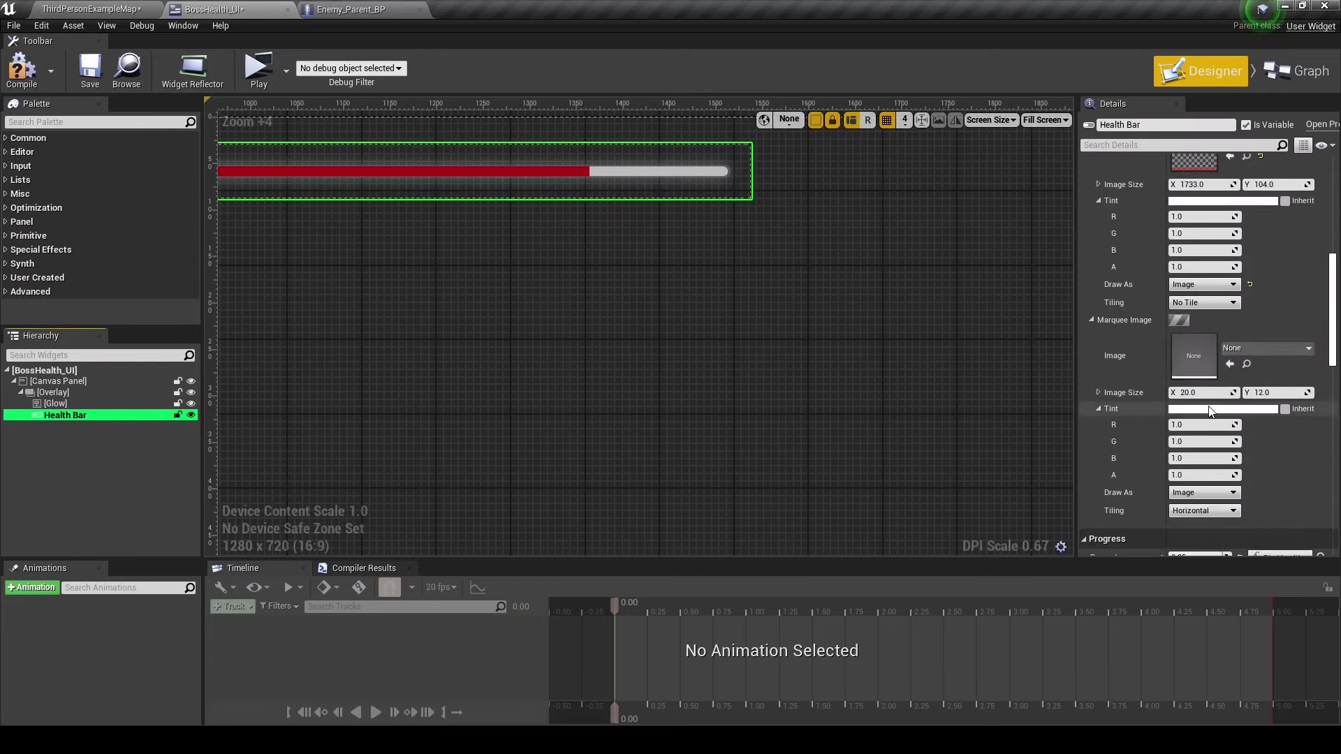
scroll(1242, 409, down, 2)
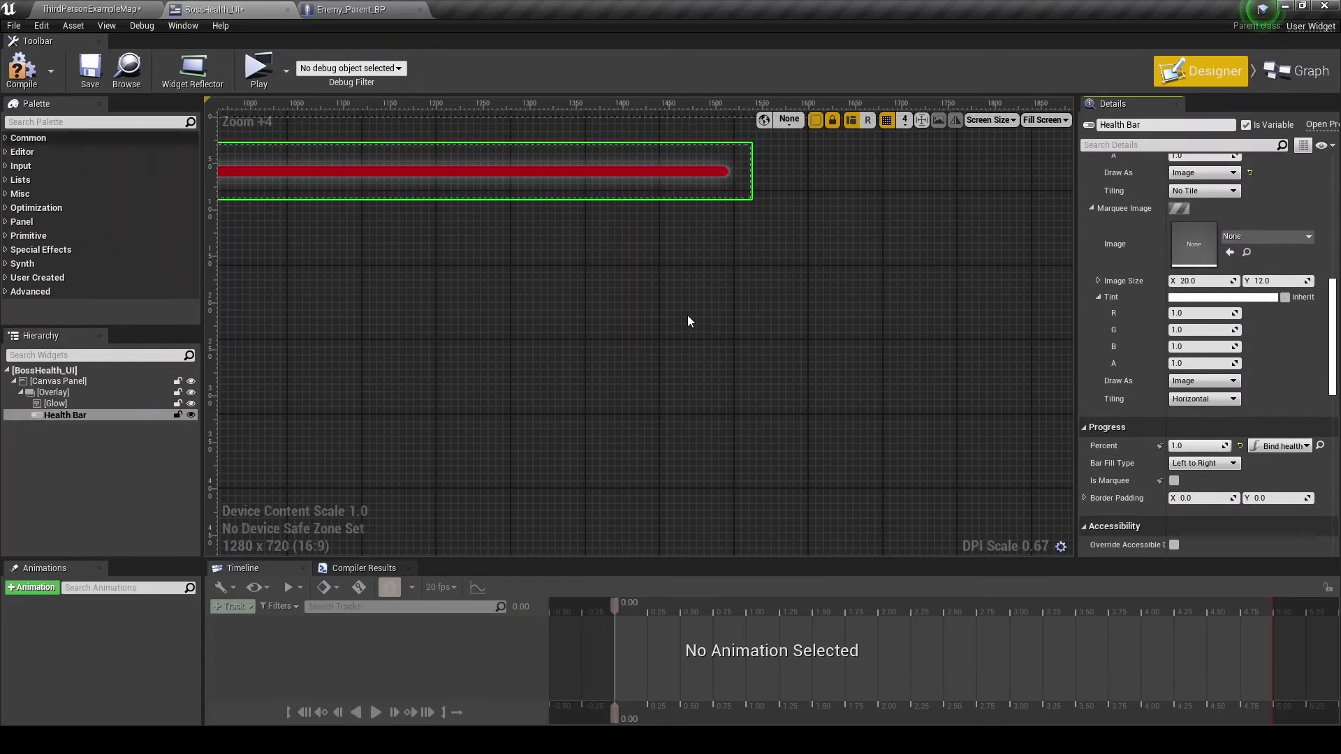
click(1191, 465)
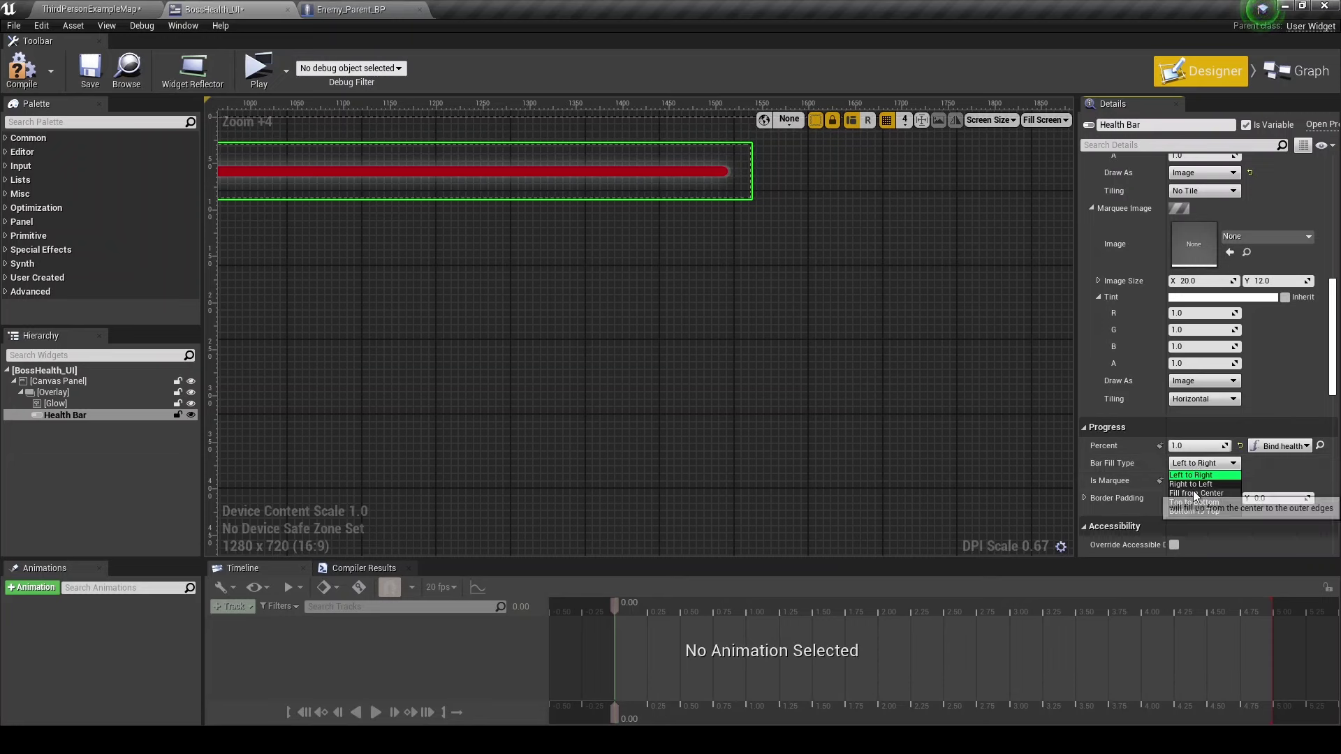
click(1195, 495)
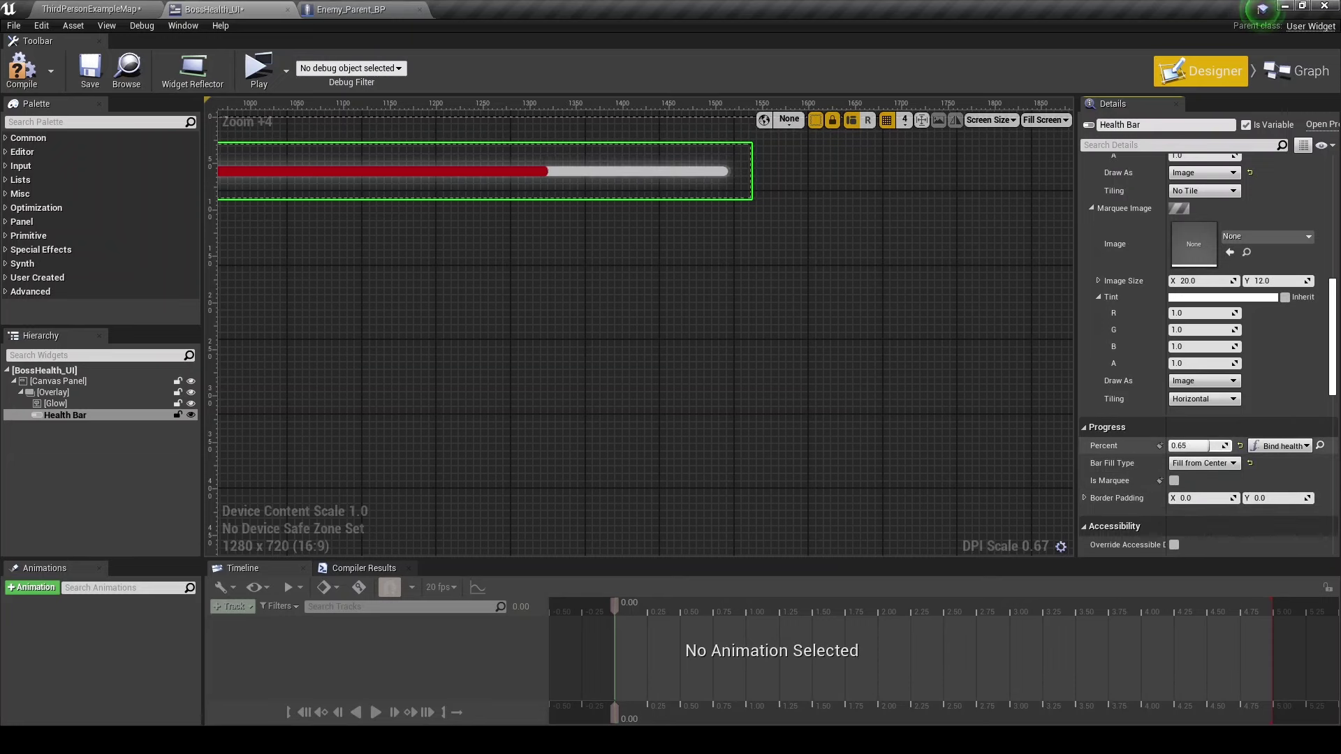
Set the Health Bar to fill Left to Right, preview its Percent, then compile and save.
scroll(922, 380, down, 3)
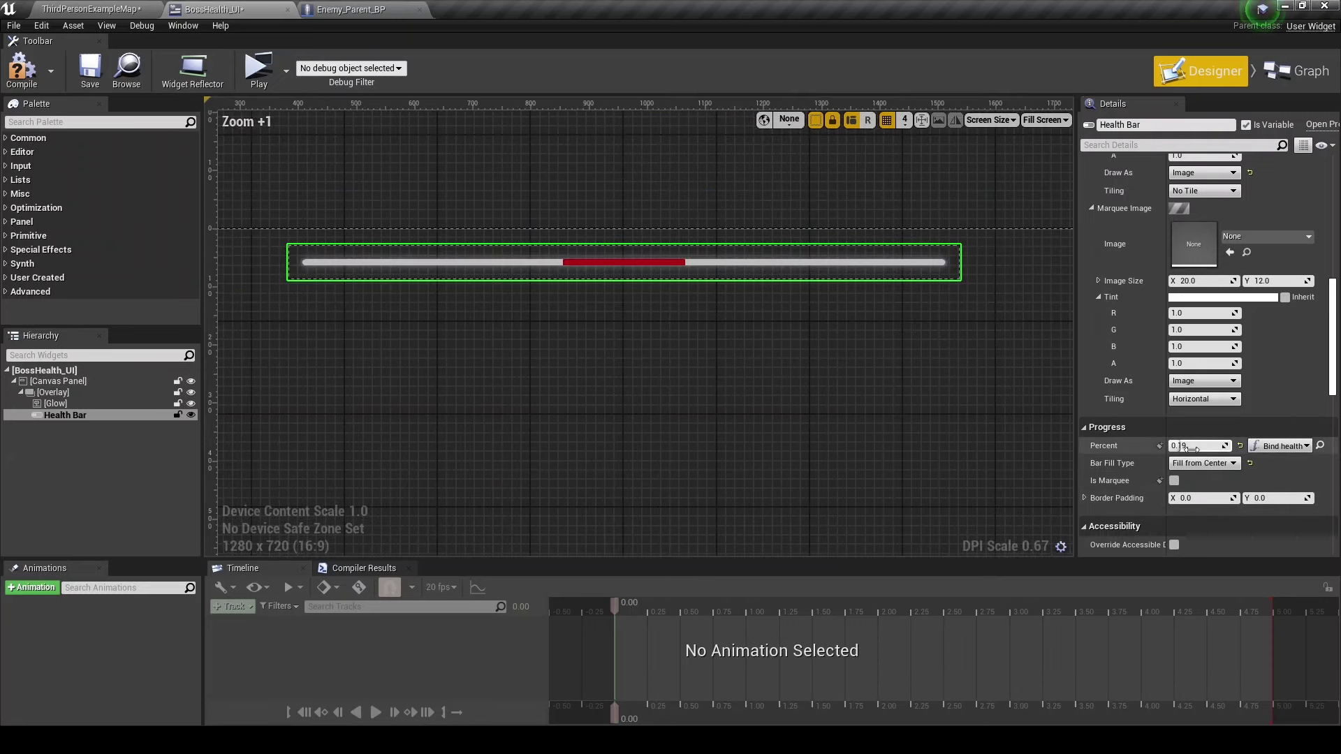
drag(1194, 446, 1229, 445)
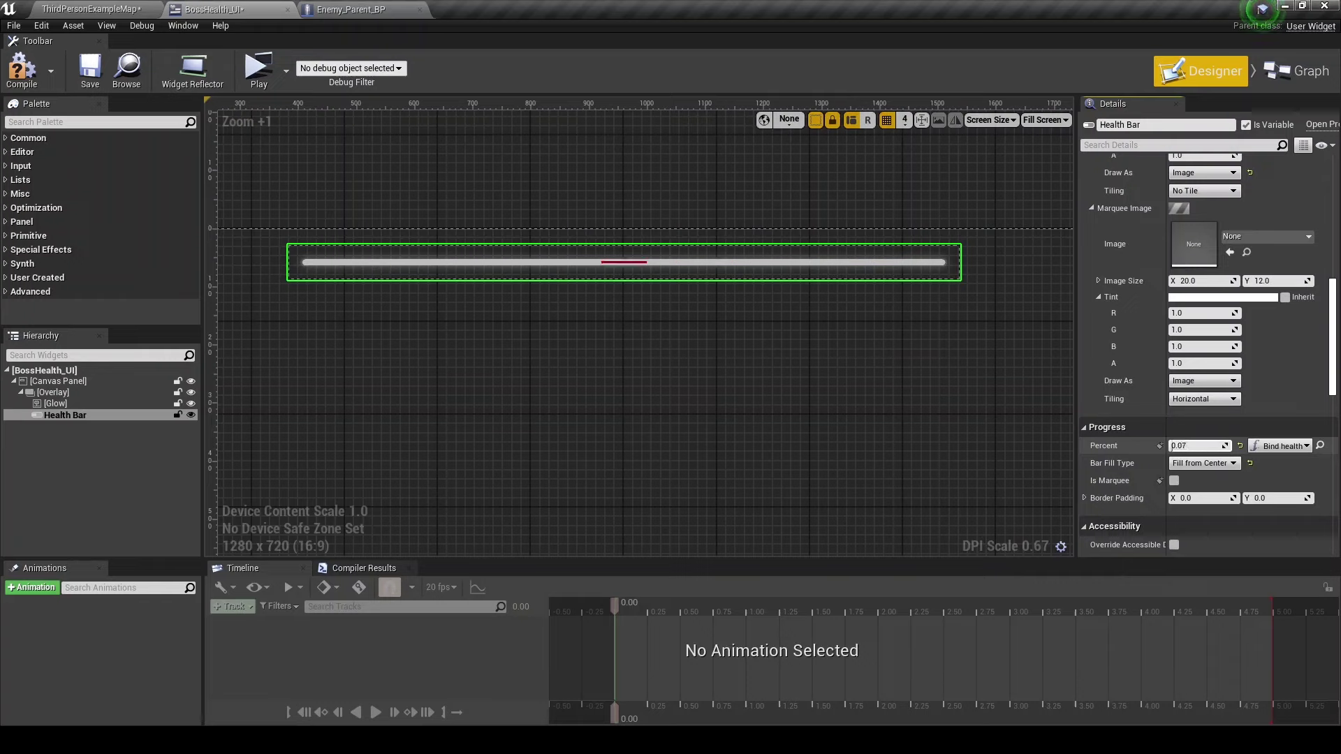
click(1193, 464)
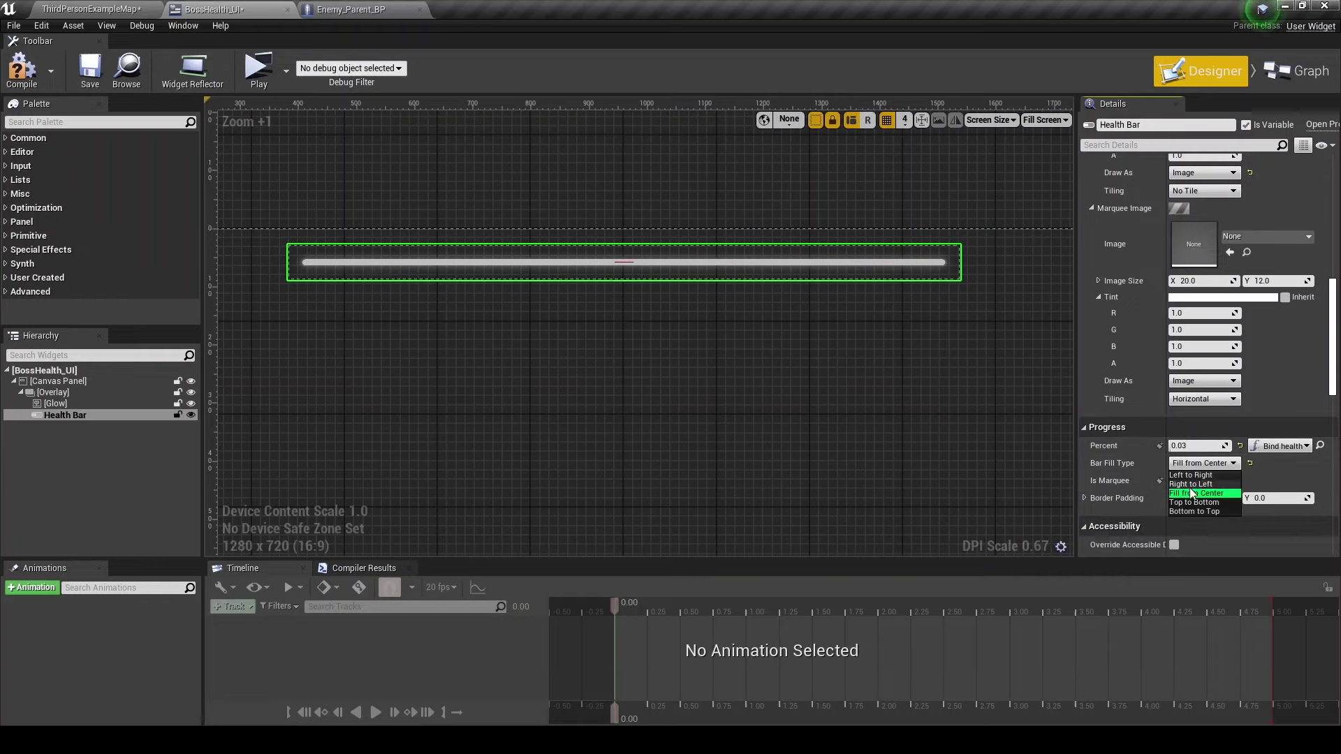
click(1191, 475)
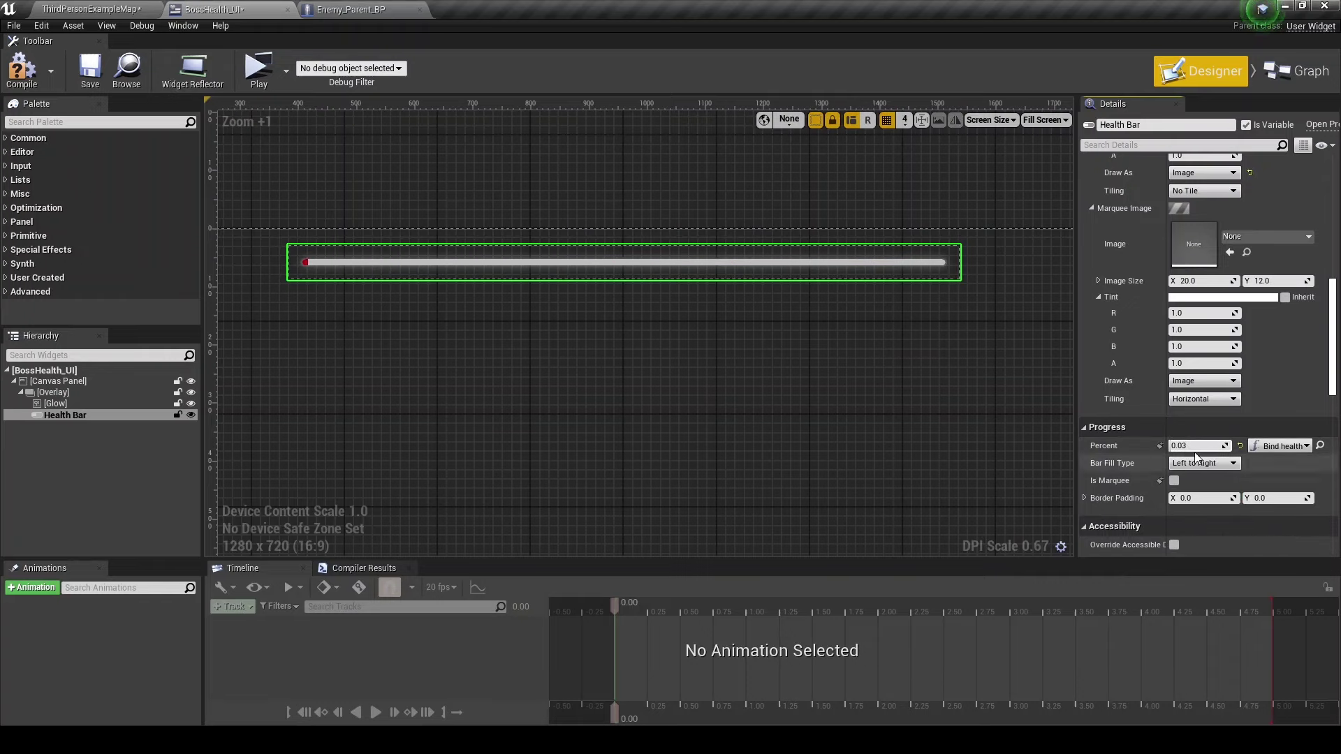
drag(1196, 448, 1230, 447)
click(21, 66)
Back in the BossHealth_UI designer, add a new widget animation named FadeOnDeath.
click(91, 9)
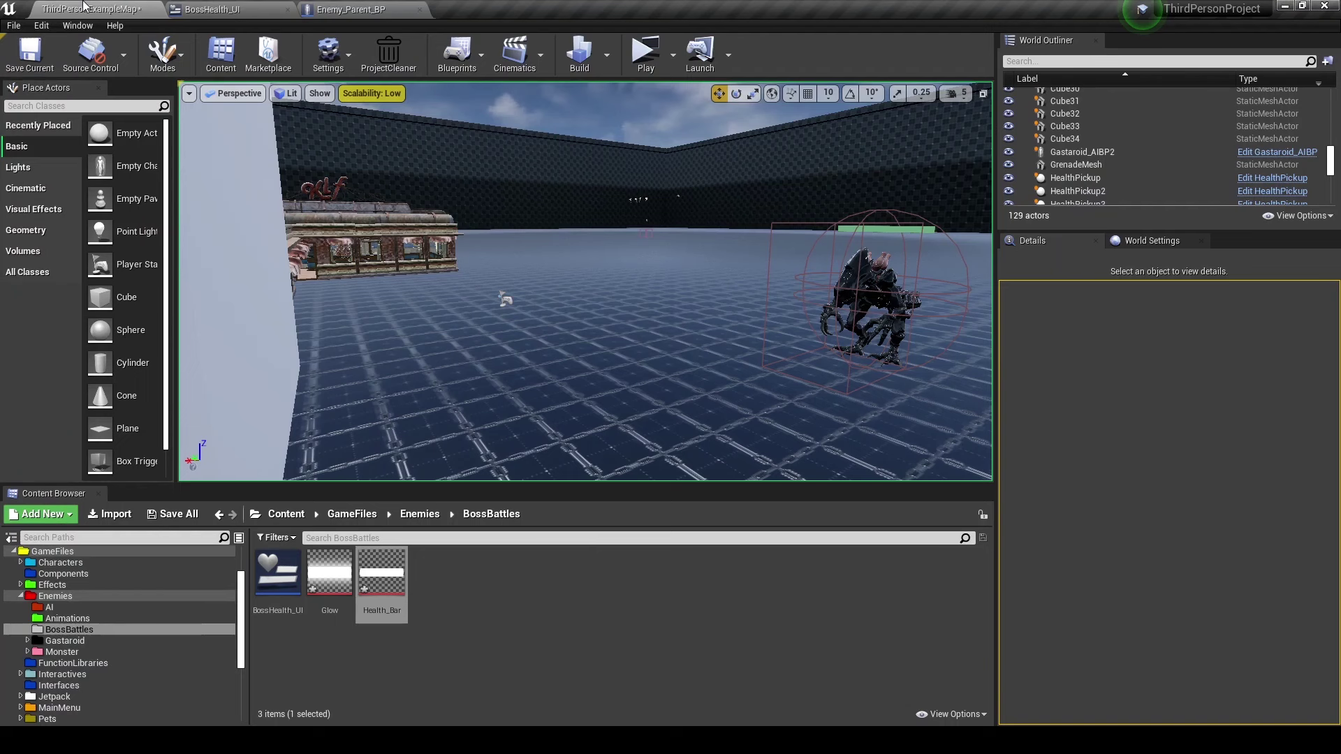
click(293, 7)
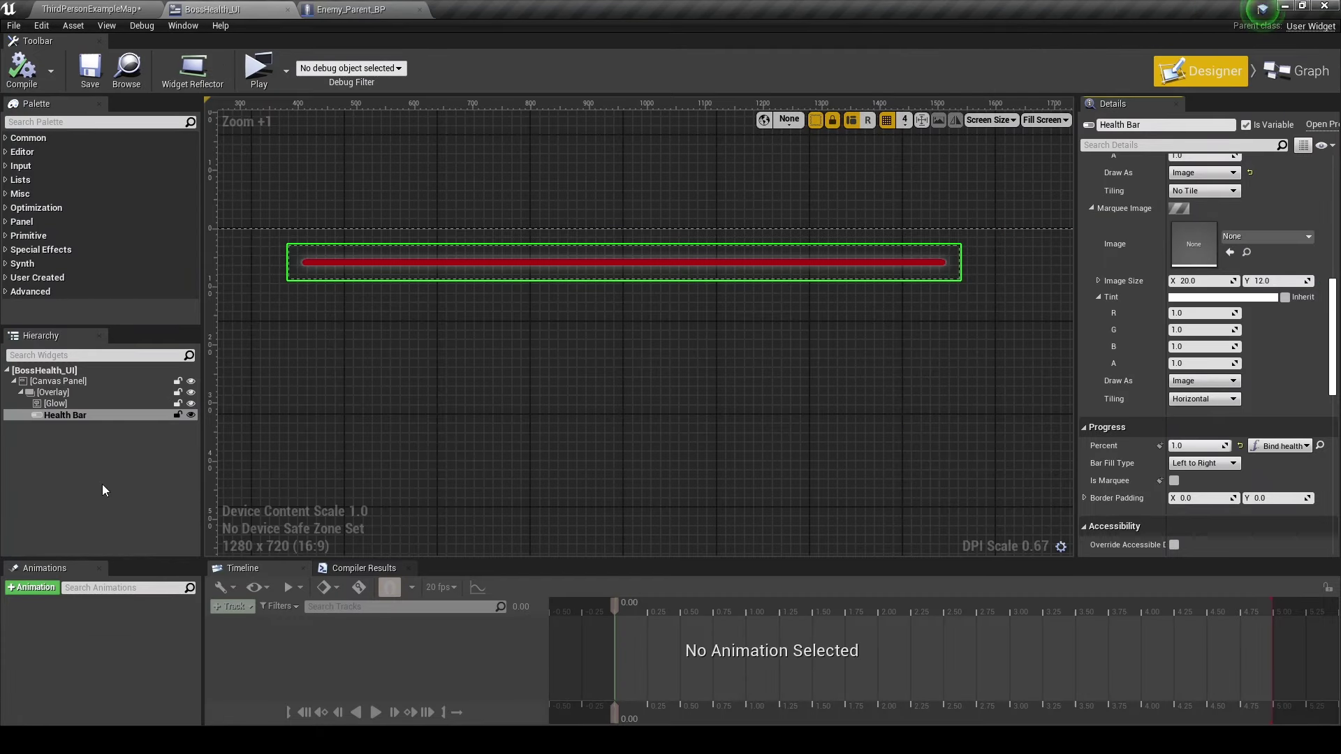
scroll(517, 387, down, 2)
scroll(558, 240, down, 2)
click(31, 588)
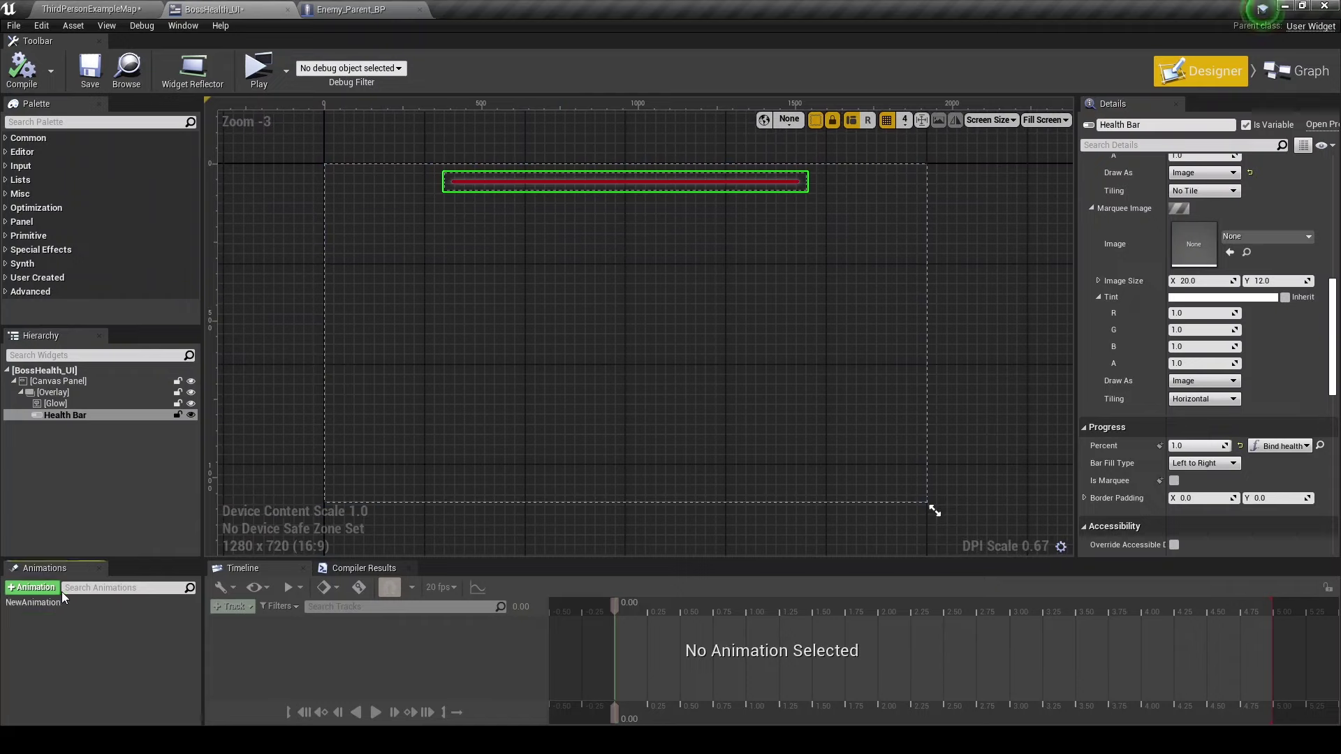
text(FadeOnDeath)
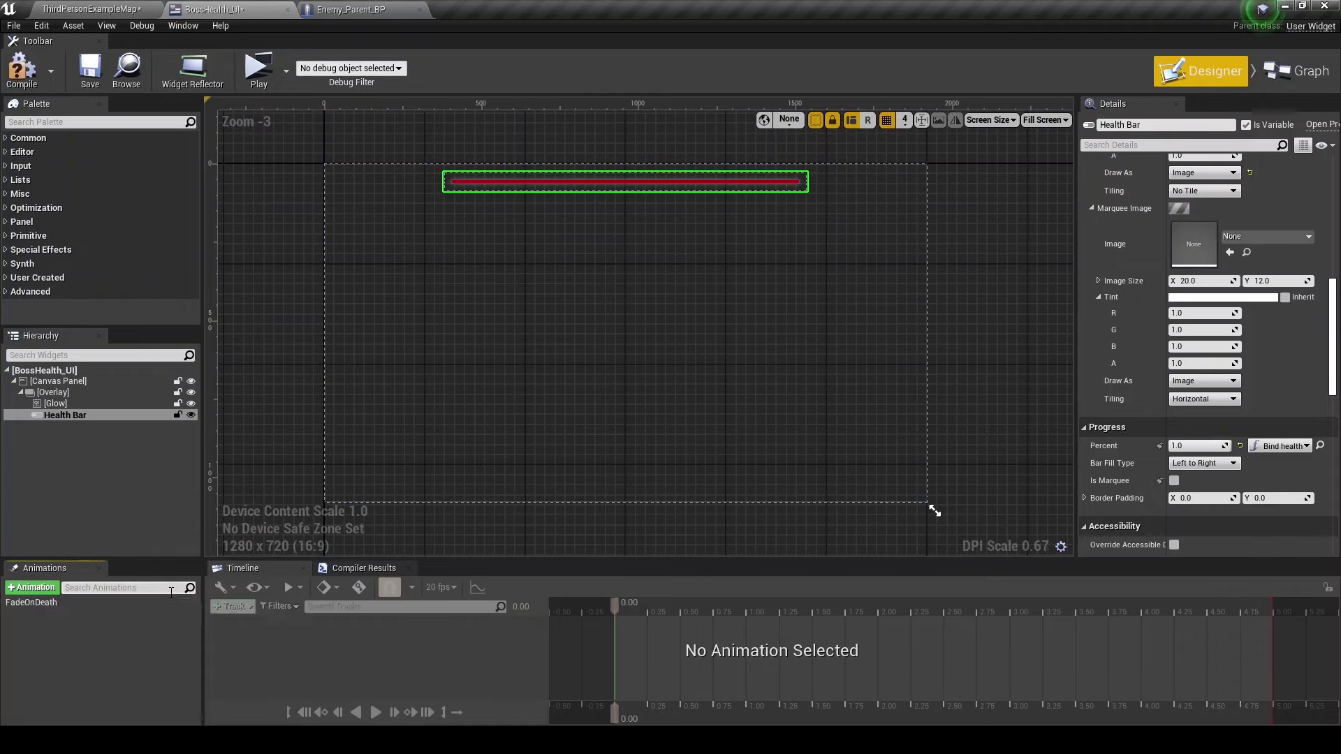
Give FadeOnDeath a Render Opacity track for the root canvas panel.
click(58, 381)
click(32, 602)
click(233, 607)
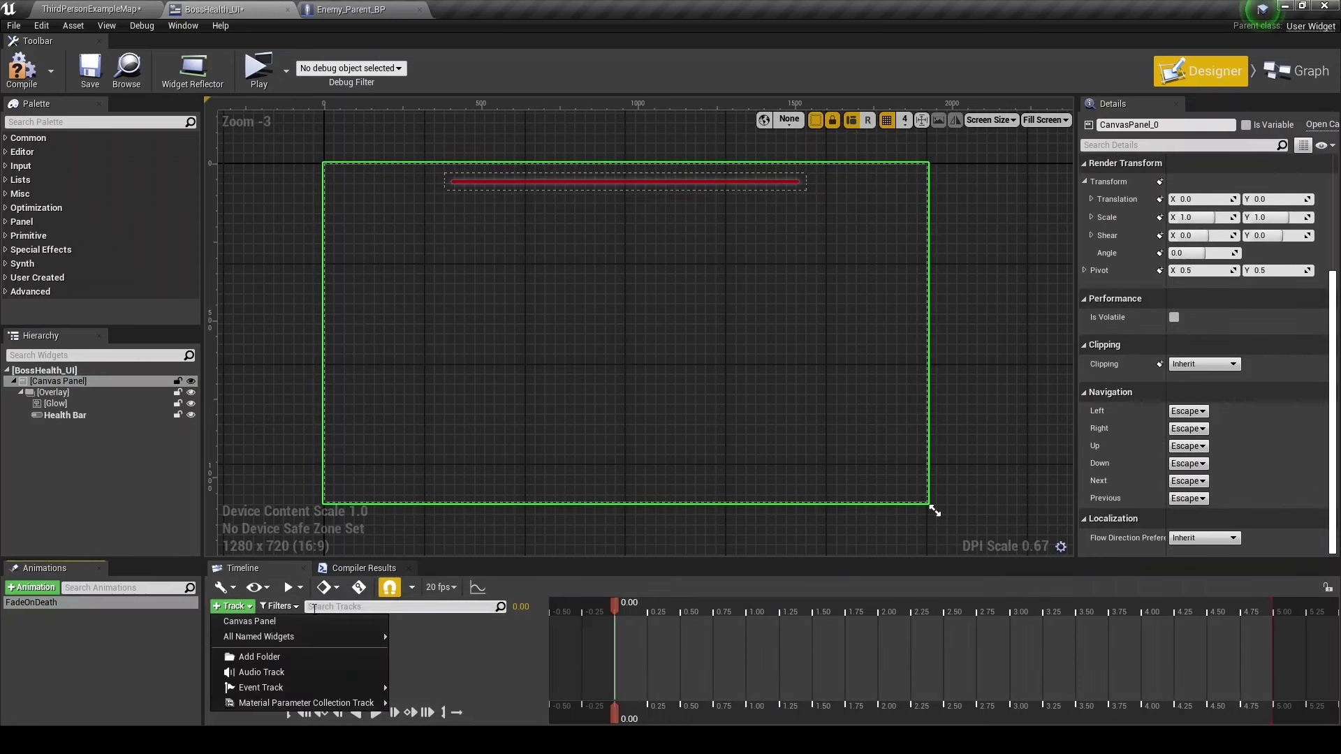
click(249, 621)
click(521, 625)
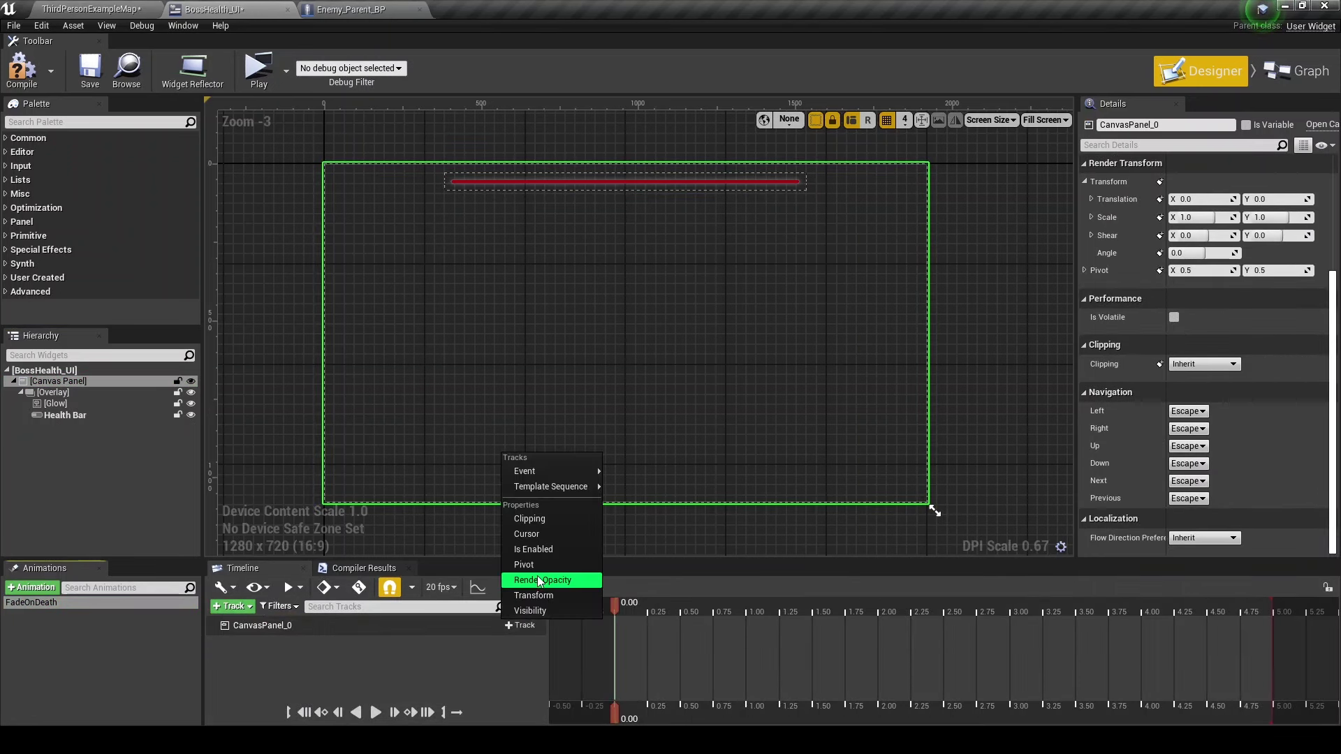
click(541, 581)
Key the canvas opacity to 0.0 at 1.00s, rename the panel Main, and compile.
drag(615, 605, 744, 620)
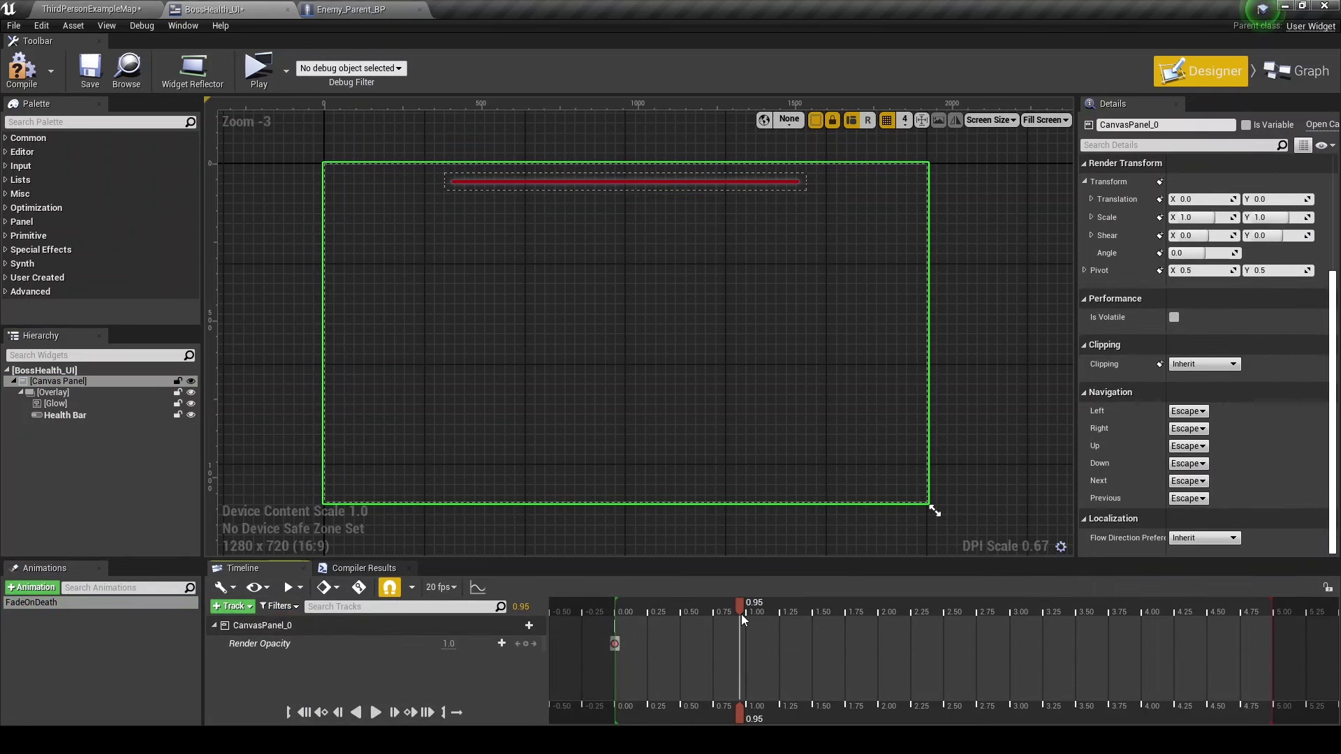
text(0)
key(Return)
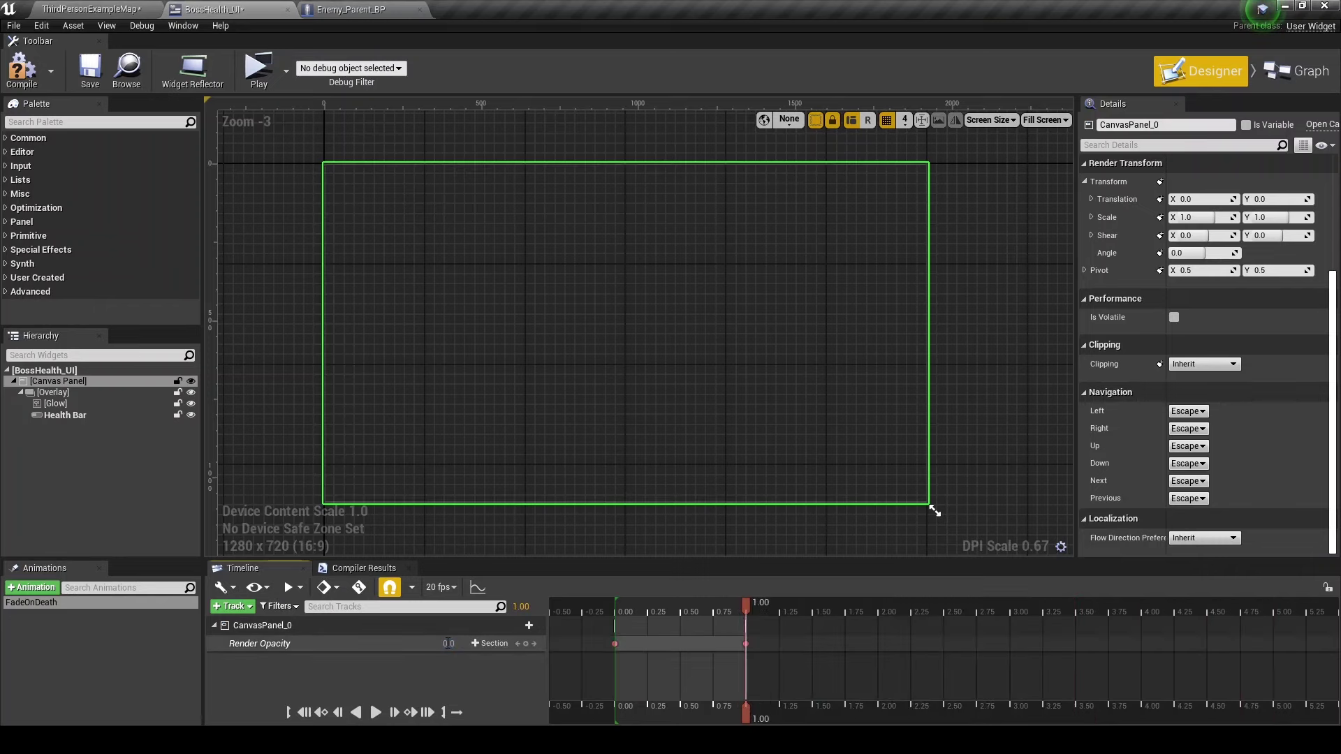
key(ctrl+s)
text(Main)
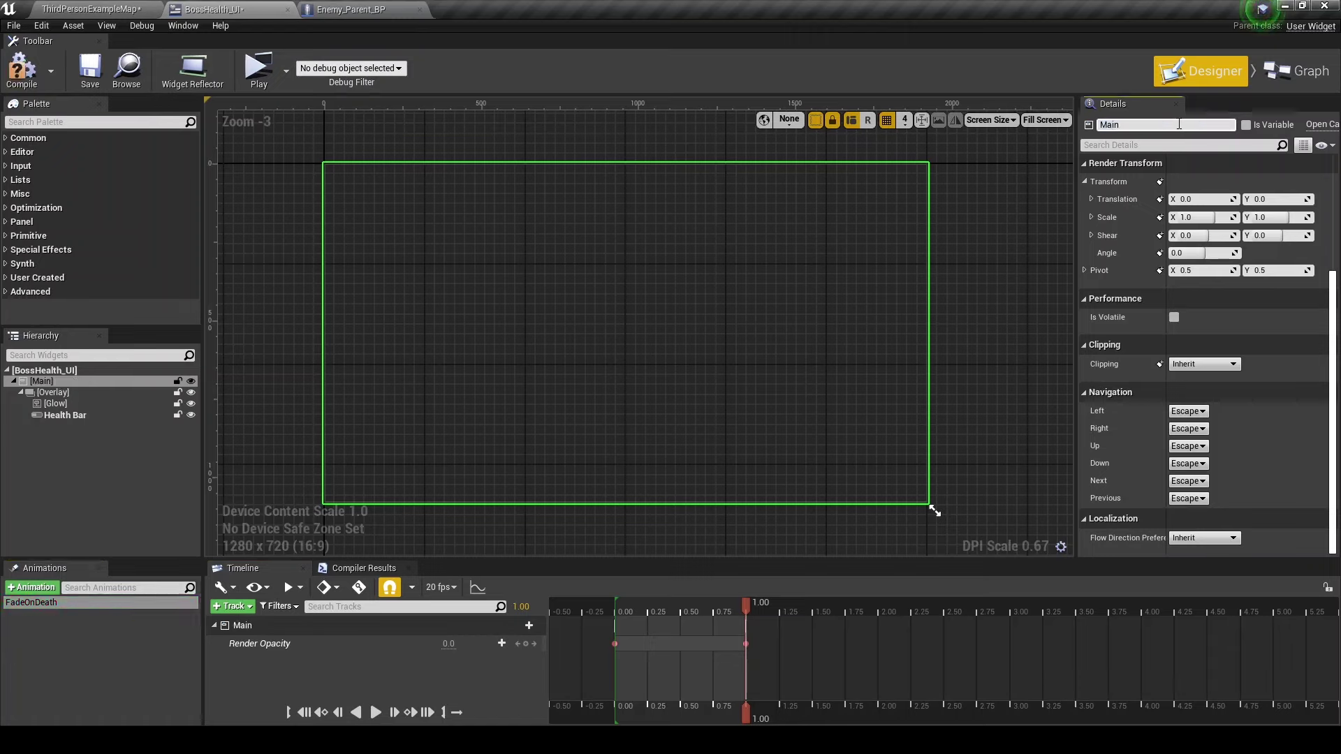
click(39, 80)
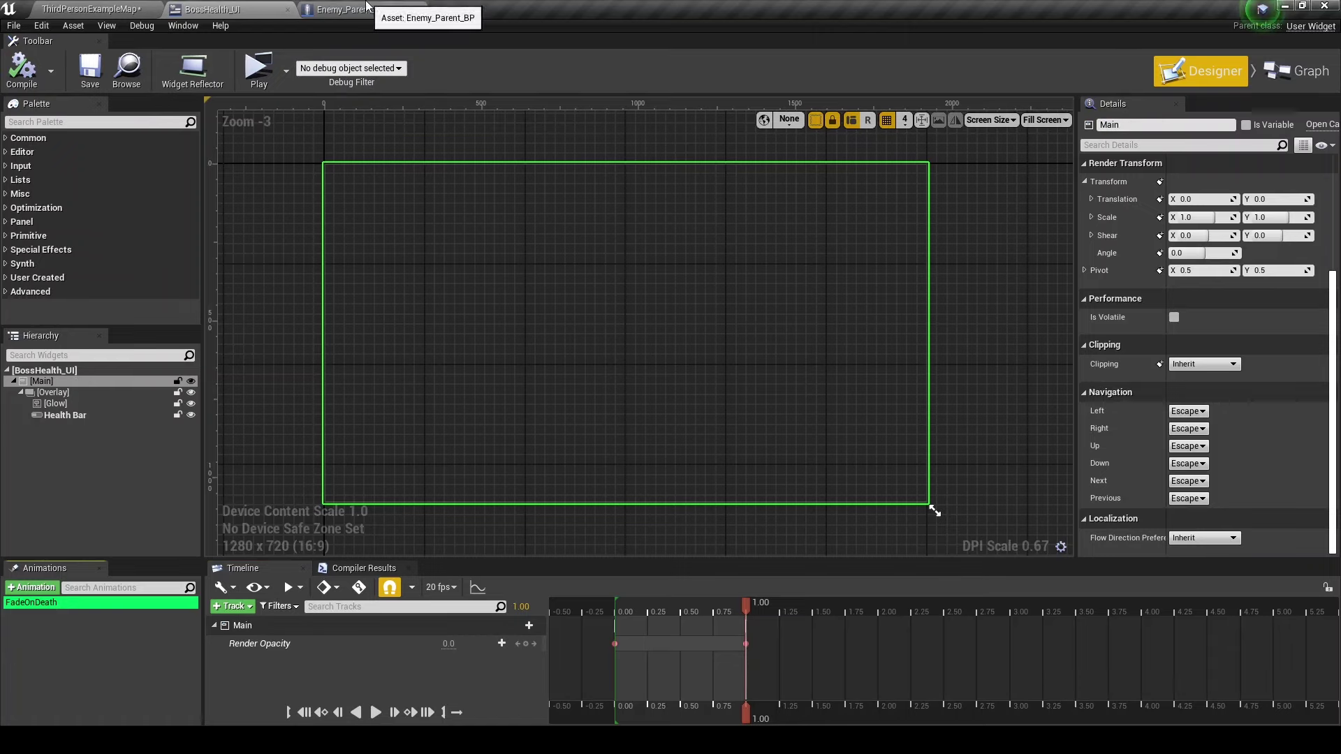
In Enemy_Parent_BP, promote the Create Widget return value to a new 'Boss health bar' variable.
click(1295, 81)
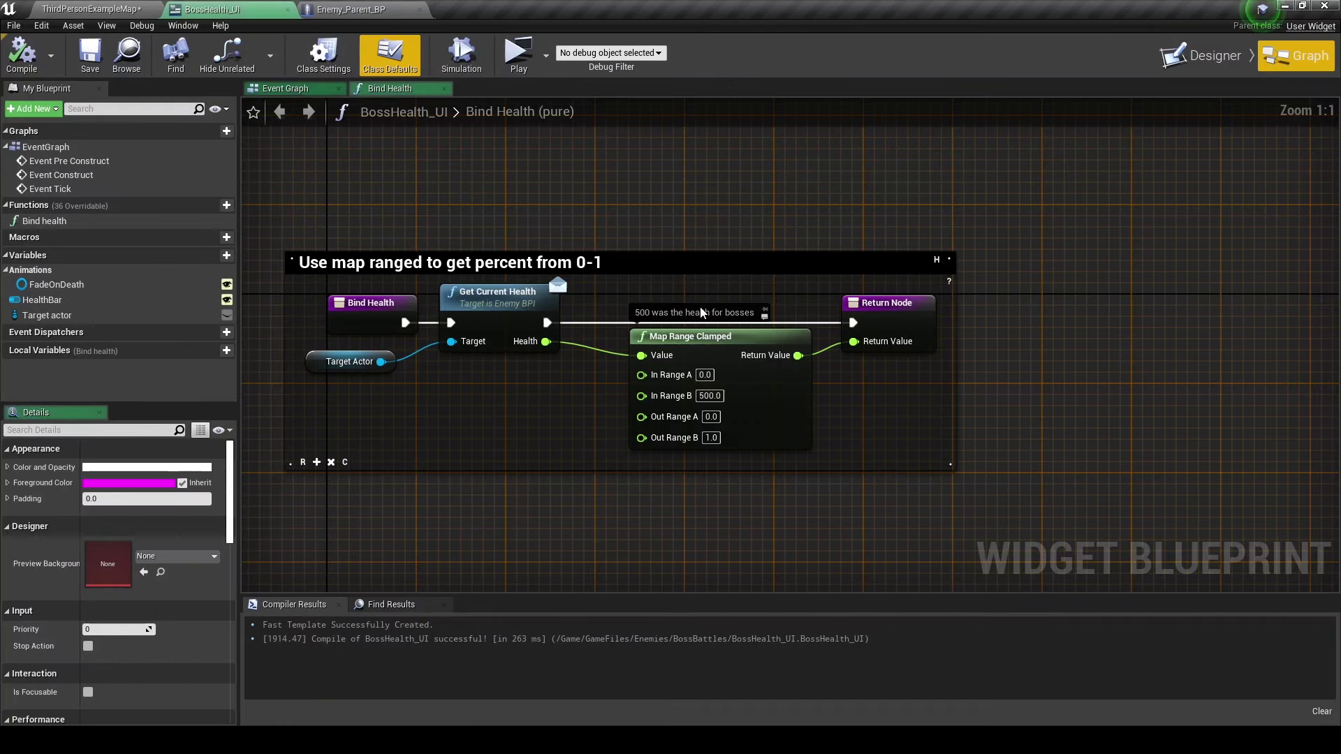
click(351, 9)
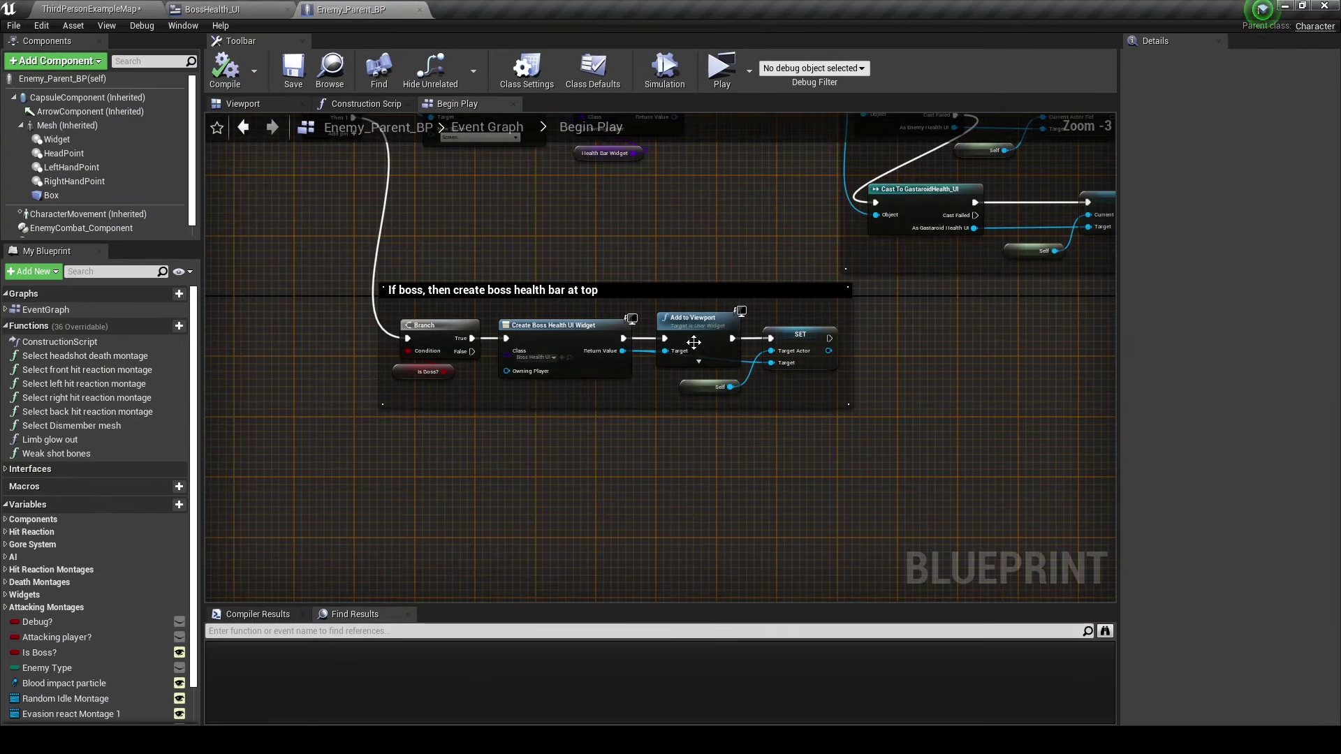
scroll(694, 341, up, 1)
right_drag(694, 342, 509, 338)
drag(432, 350, 485, 445)
click(543, 231)
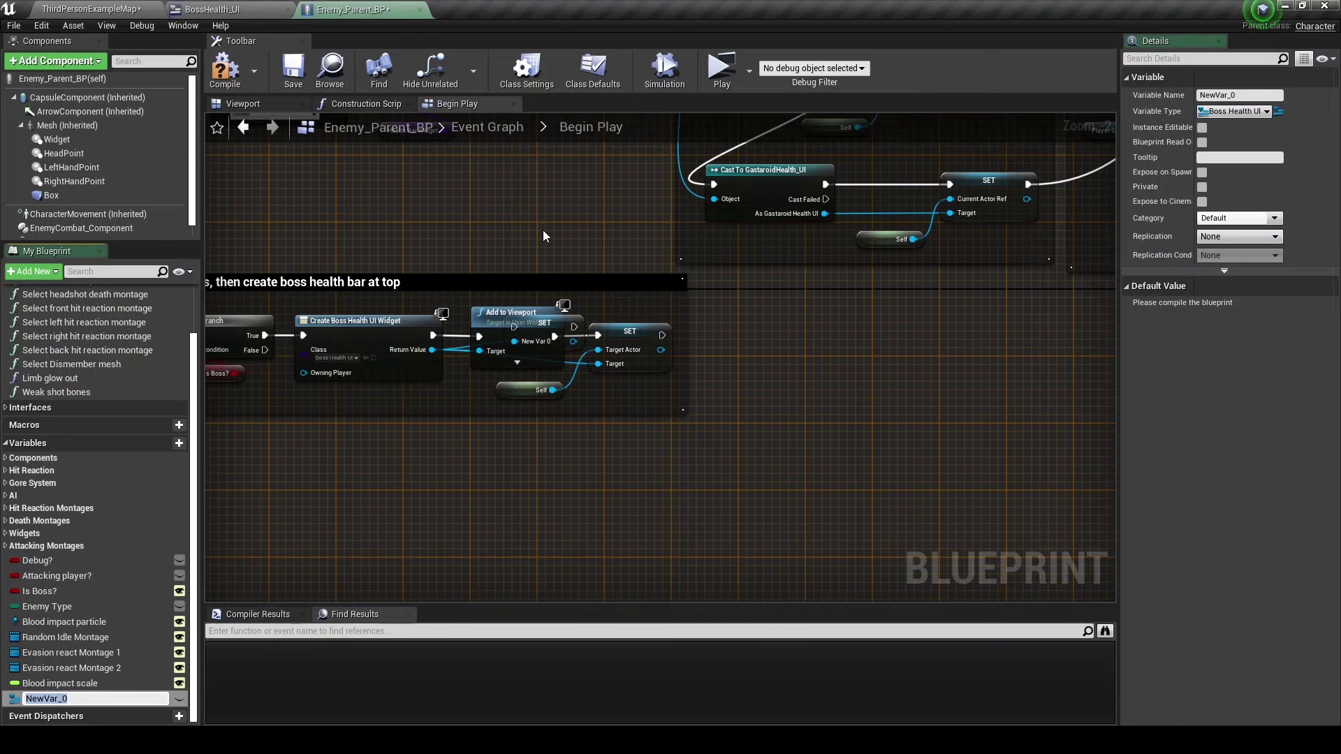
text(h bar)
key(Return)
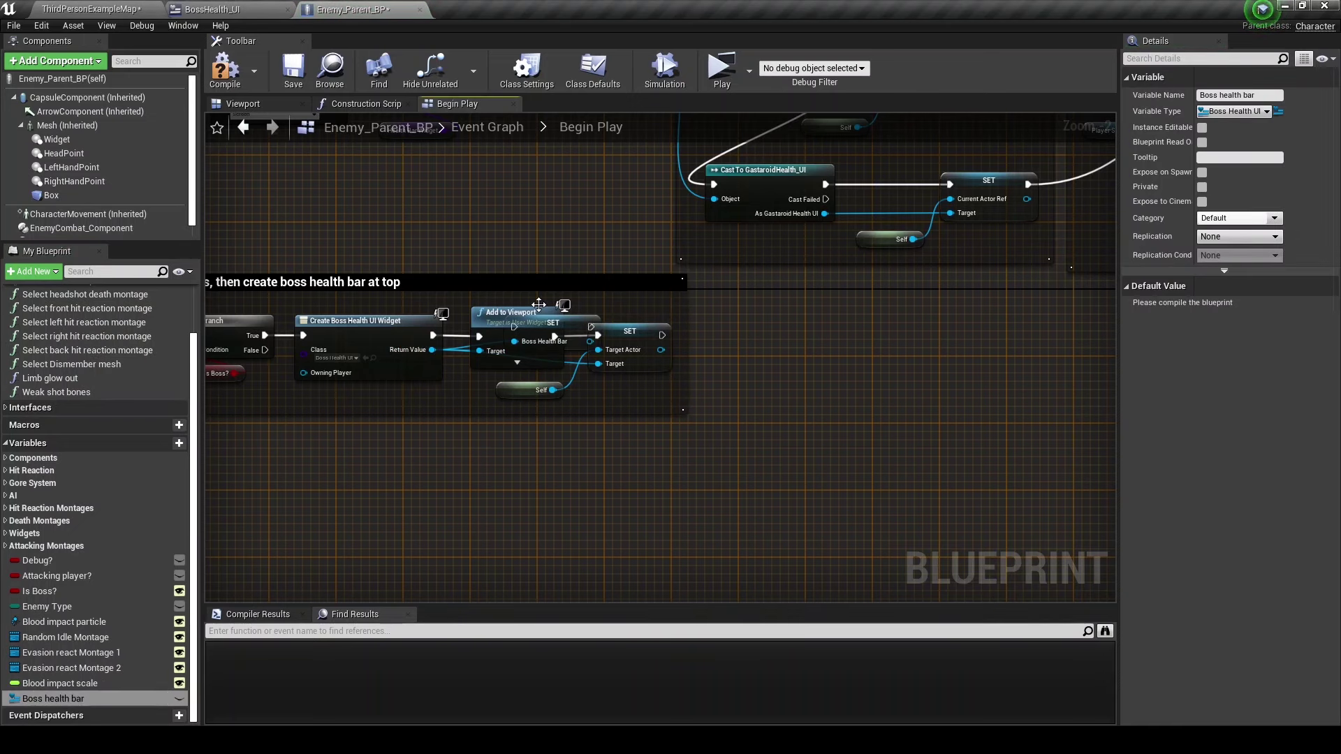
Chain the new SET after the existing SET, extend the If boss comment, then compile and save.
drag(569, 326, 770, 350)
mouse_move(662, 336)
mouse_down()
mouse_move(709, 353)
mouse_move(714, 338)
mouse_up()
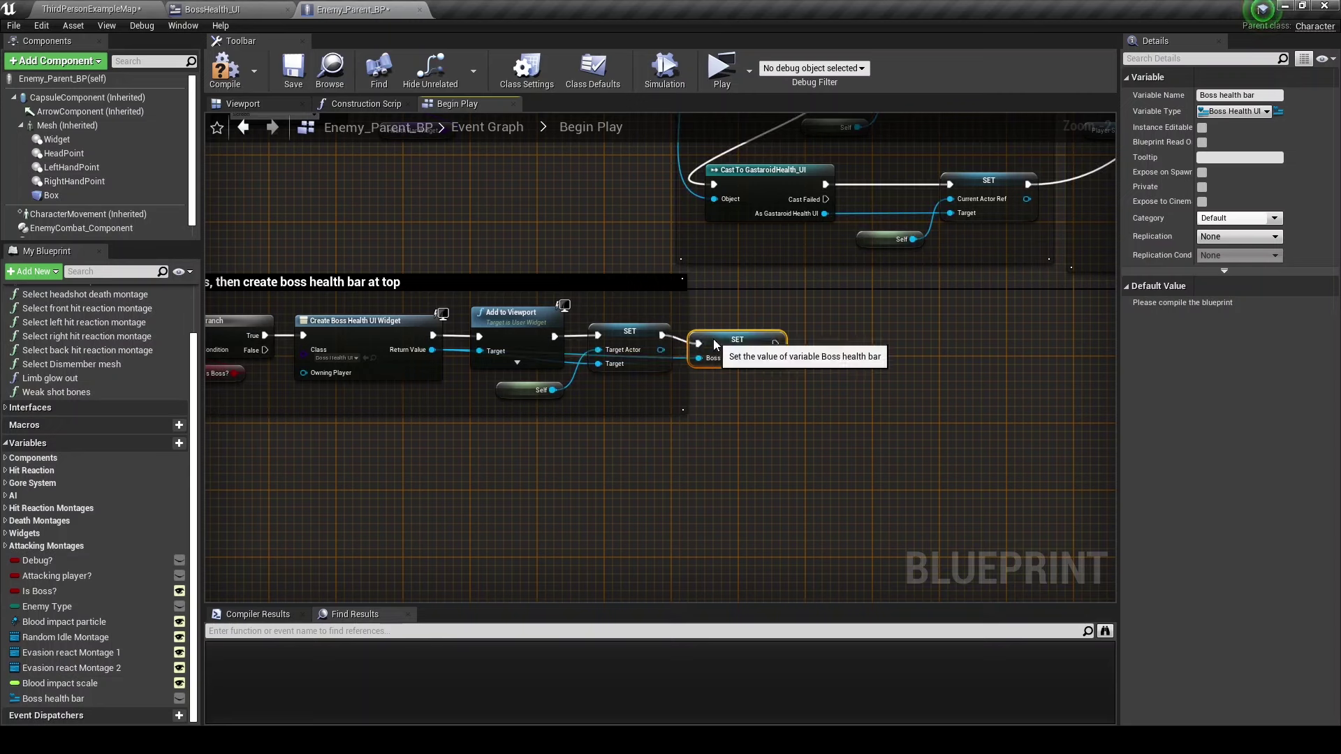
right_drag(284, 394, 376, 410)
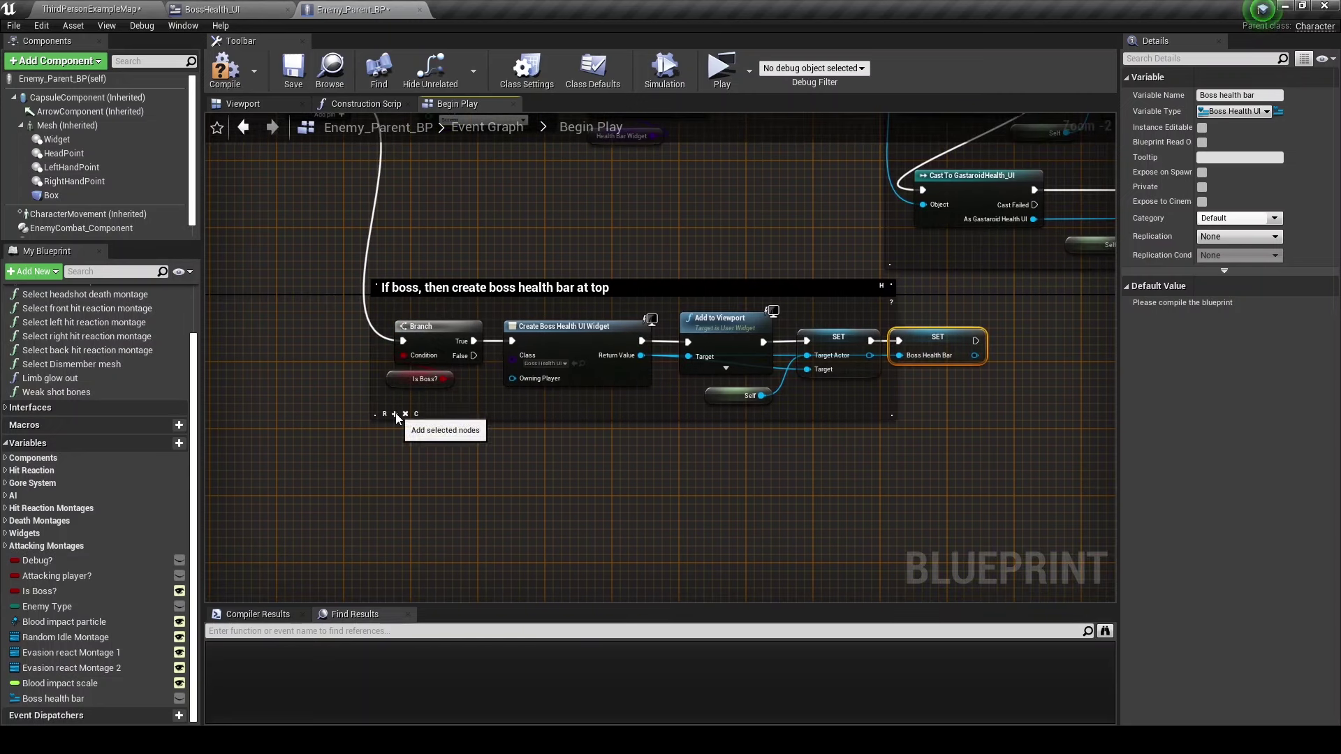
click(395, 416)
click(451, 127)
key(ctrl+s)
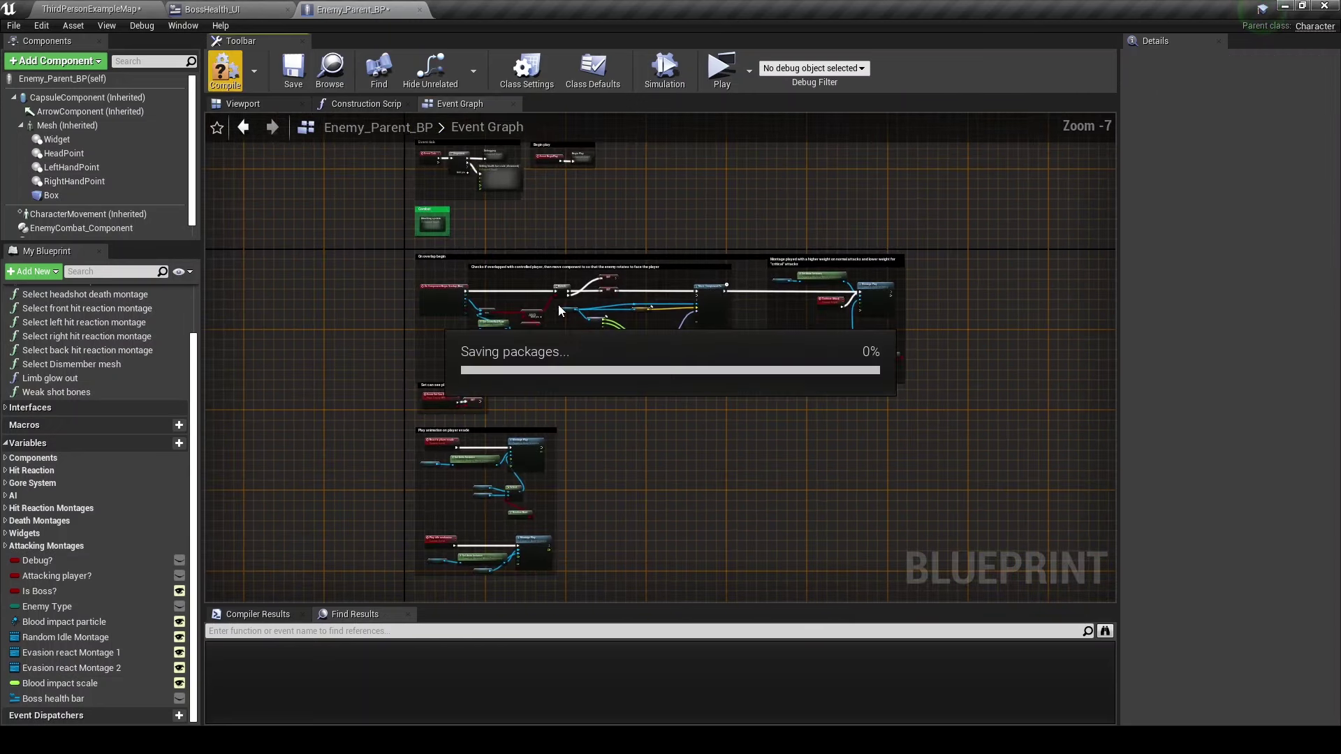
scroll(431, 221, up, 4)
Open the Attacking System subgraph and bring the death sequence nodes into view.
click(431, 221)
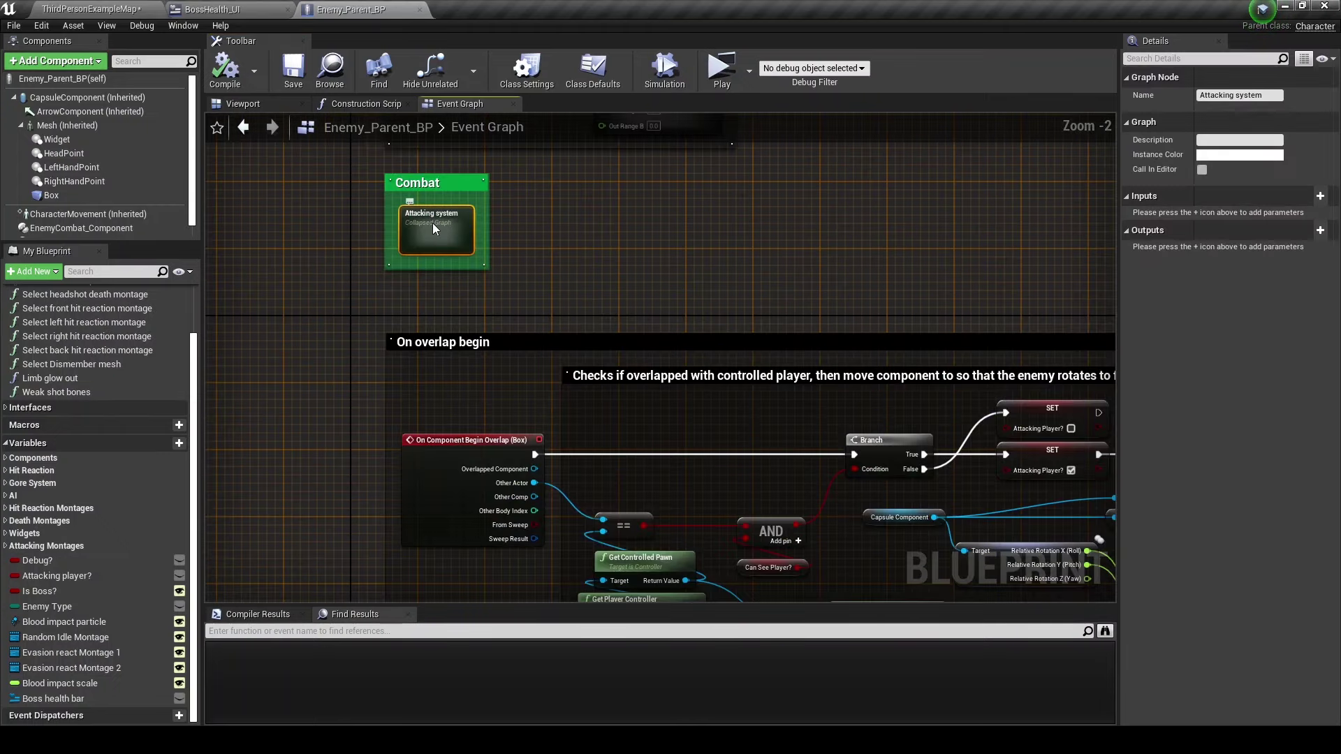
double_click(431, 221)
scroll(540, 225, up, 8)
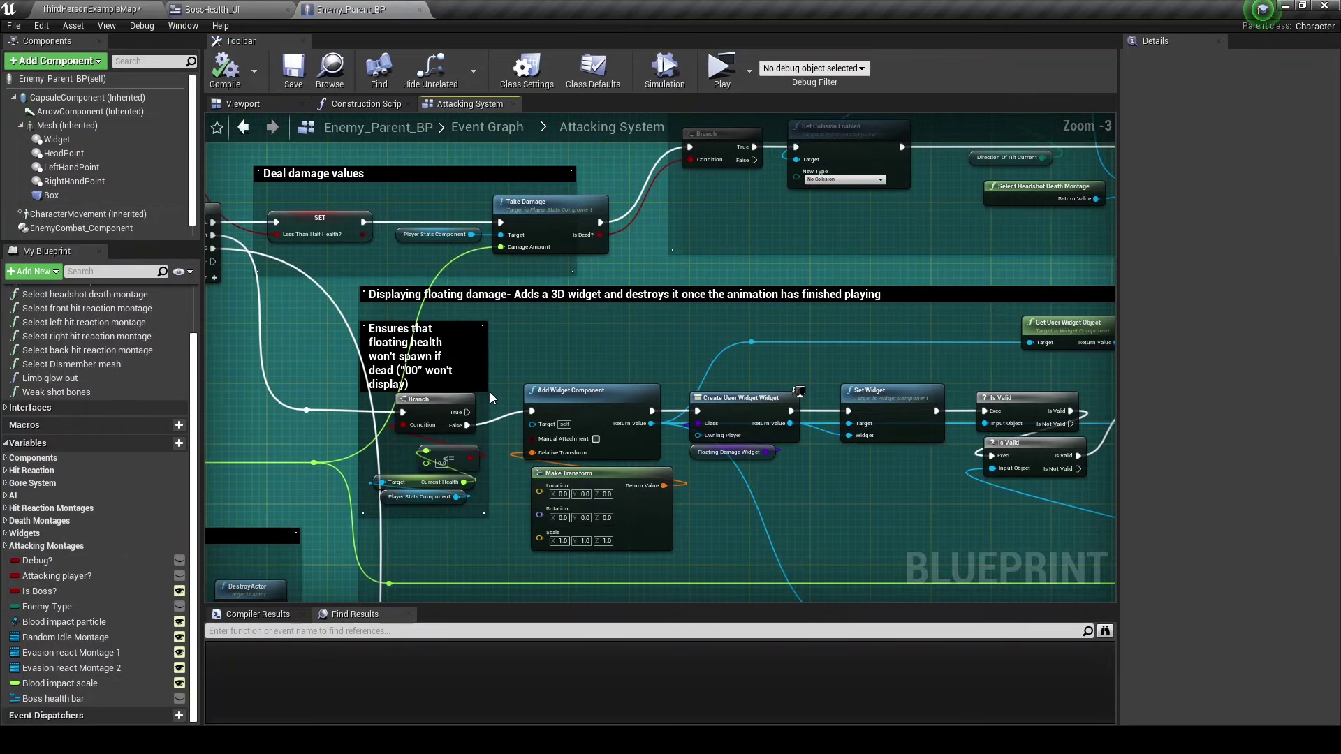
right_drag(326, 263, 346, 360)
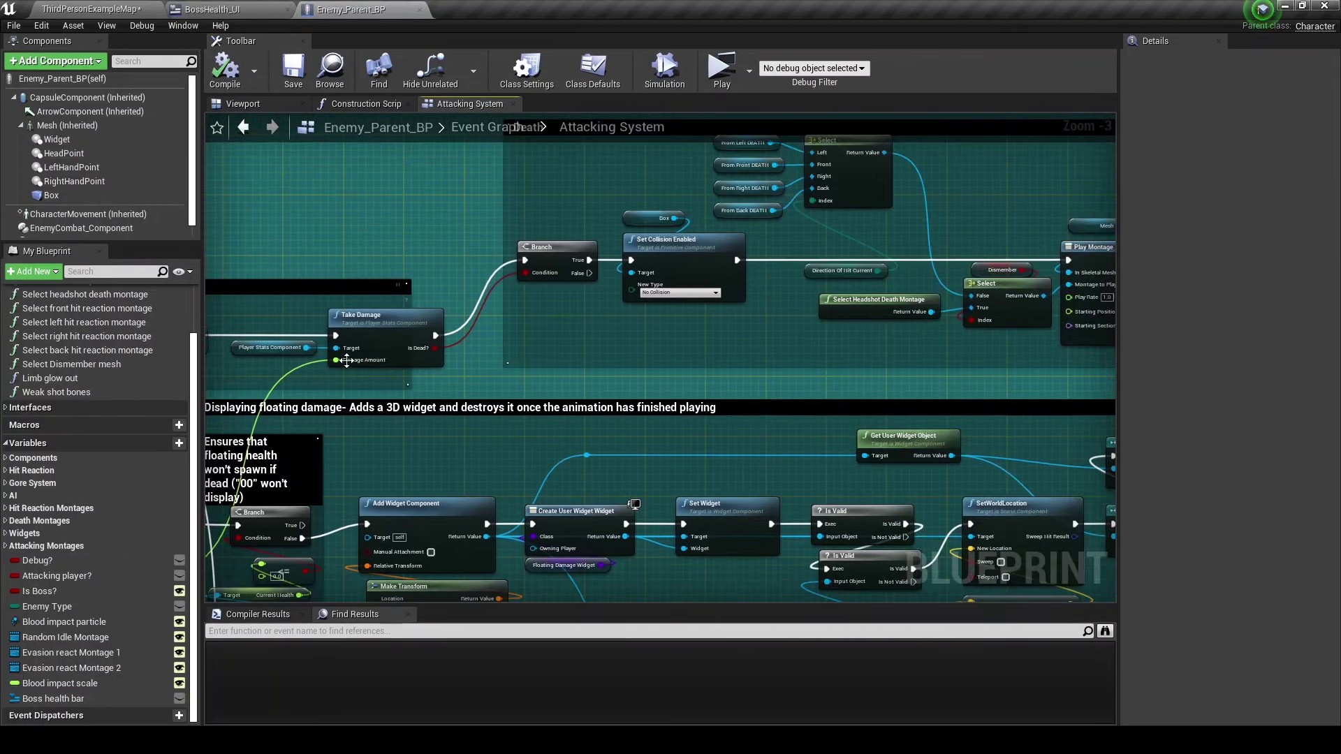
mouse_move(1048, 552)
right_down()
mouse_move(698, 319)
mouse_move(369, 305)
right_up()
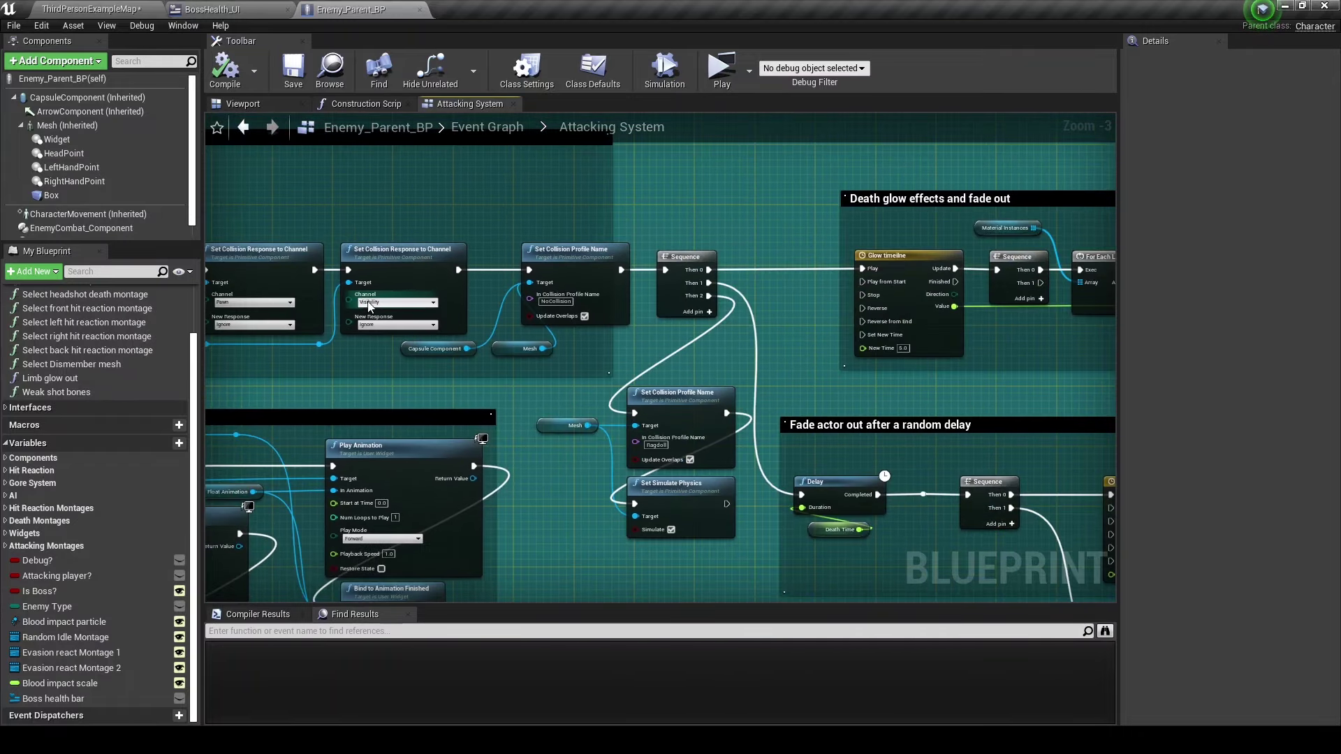
Add a fourth death Sequence output that runs an Is Valid check on Boss Health Bar.
click(710, 312)
right_drag(710, 319, 515, 410)
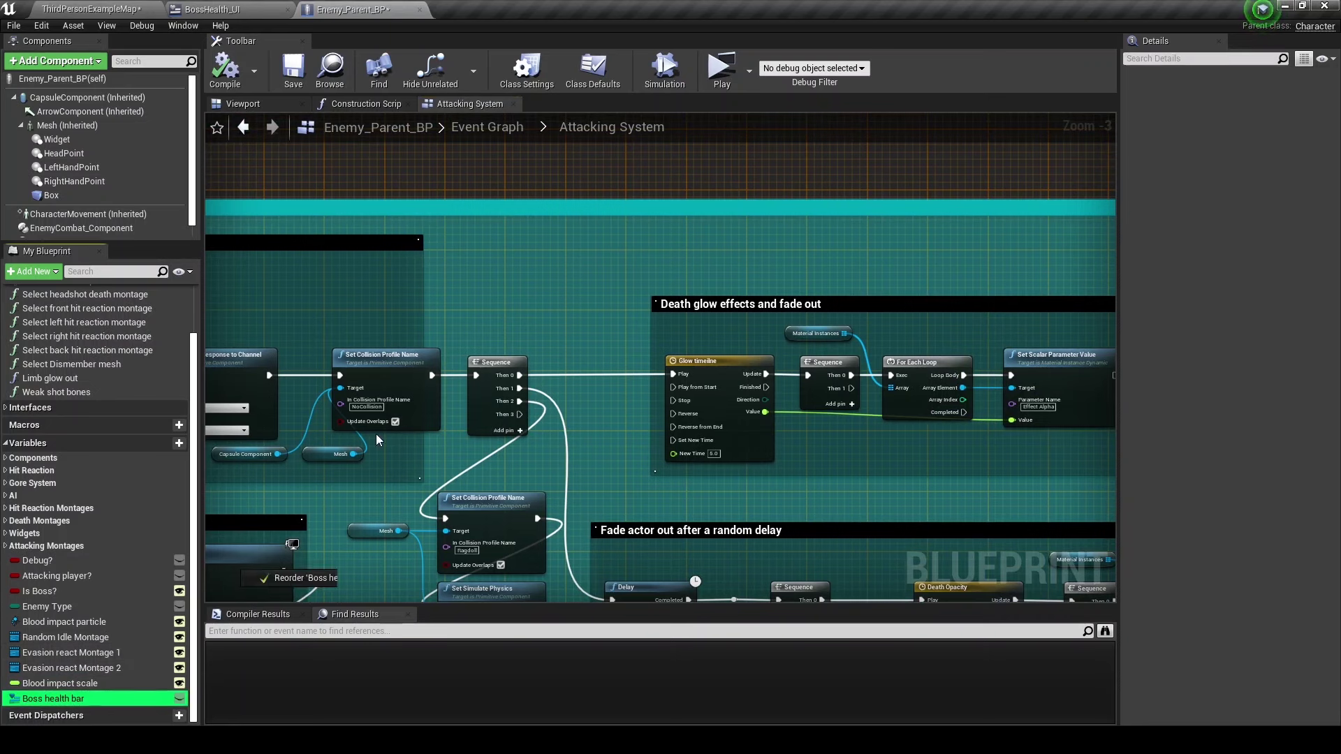
mouse_move(42, 698)
ctrl+mouse_down()
mouse_move(454, 295)
mouse_move(510, 284)
ctrl+mouse_up()
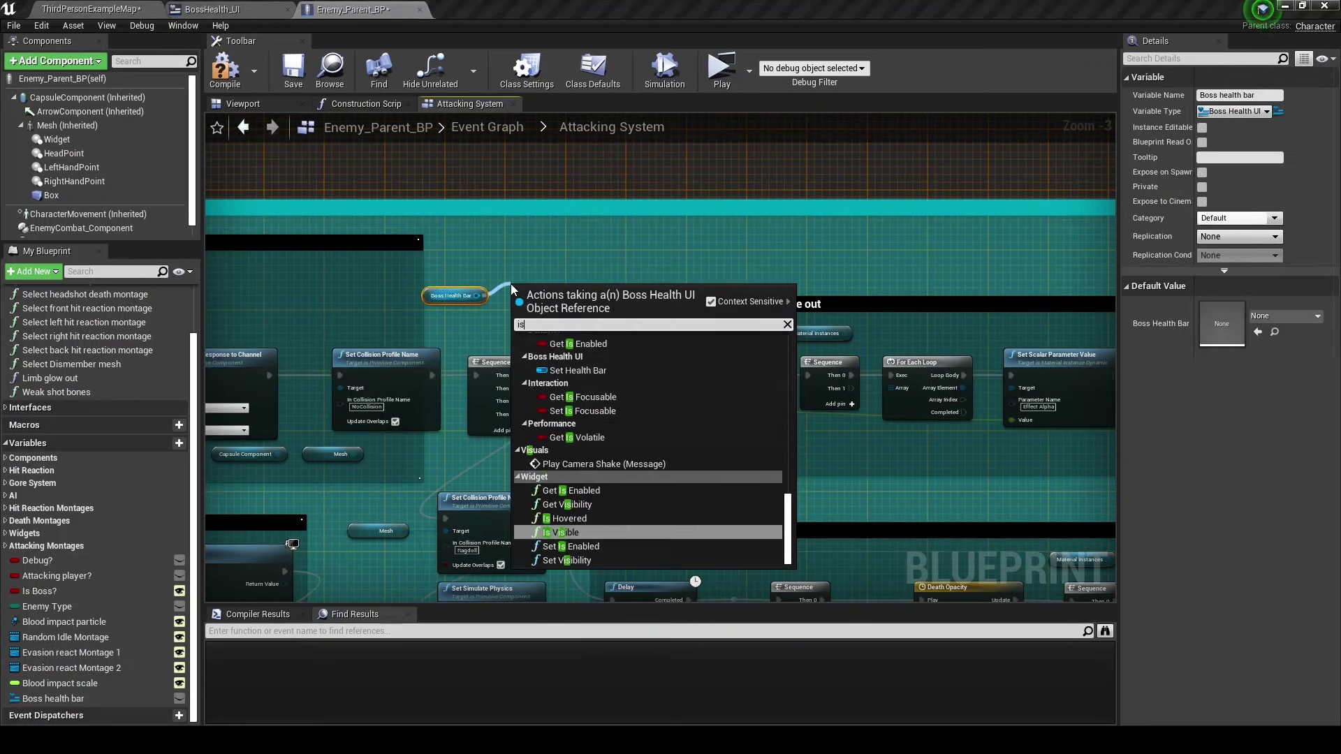
text(is valid)
key(Return)
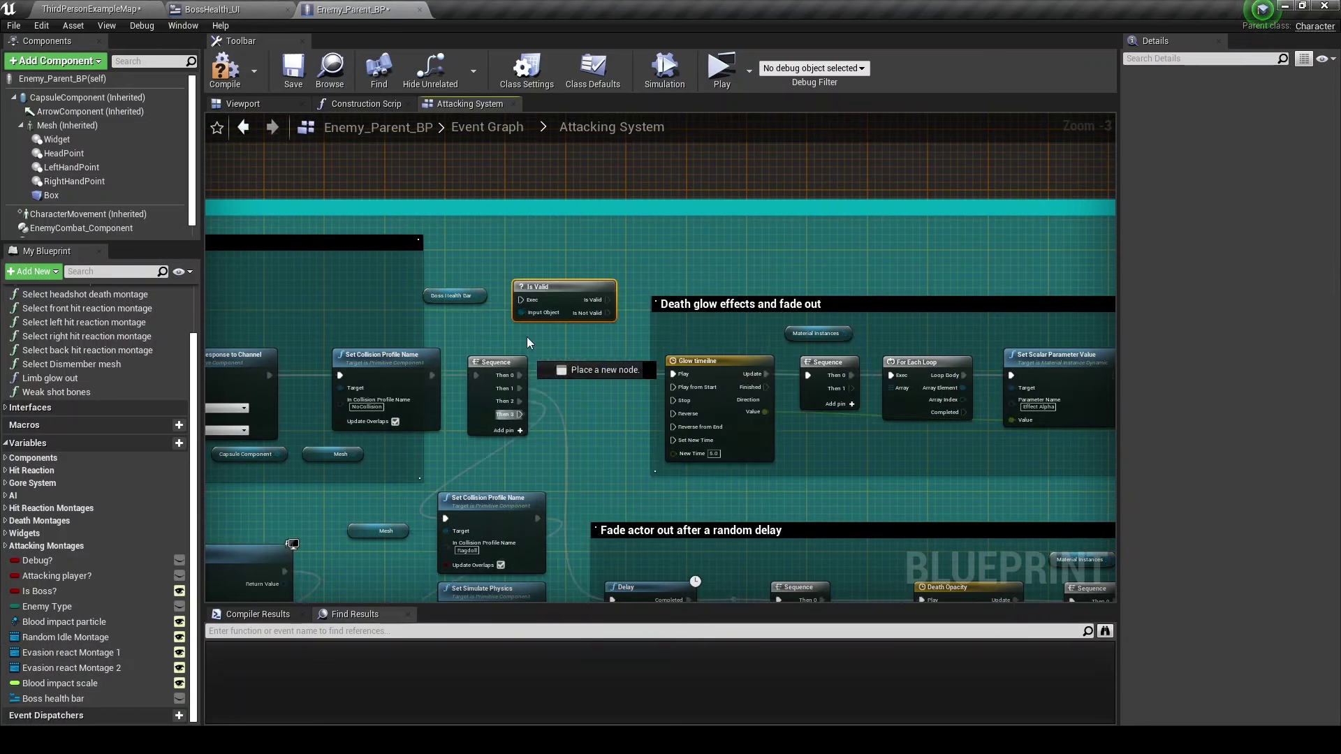
mouse_move(519, 414)
mouse_down()
mouse_move(521, 299)
mouse_move(610, 230)
mouse_up()
mouse_move(463, 290)
mouse_down()
mouse_move(539, 254)
mouse_move(743, 207)
mouse_up()
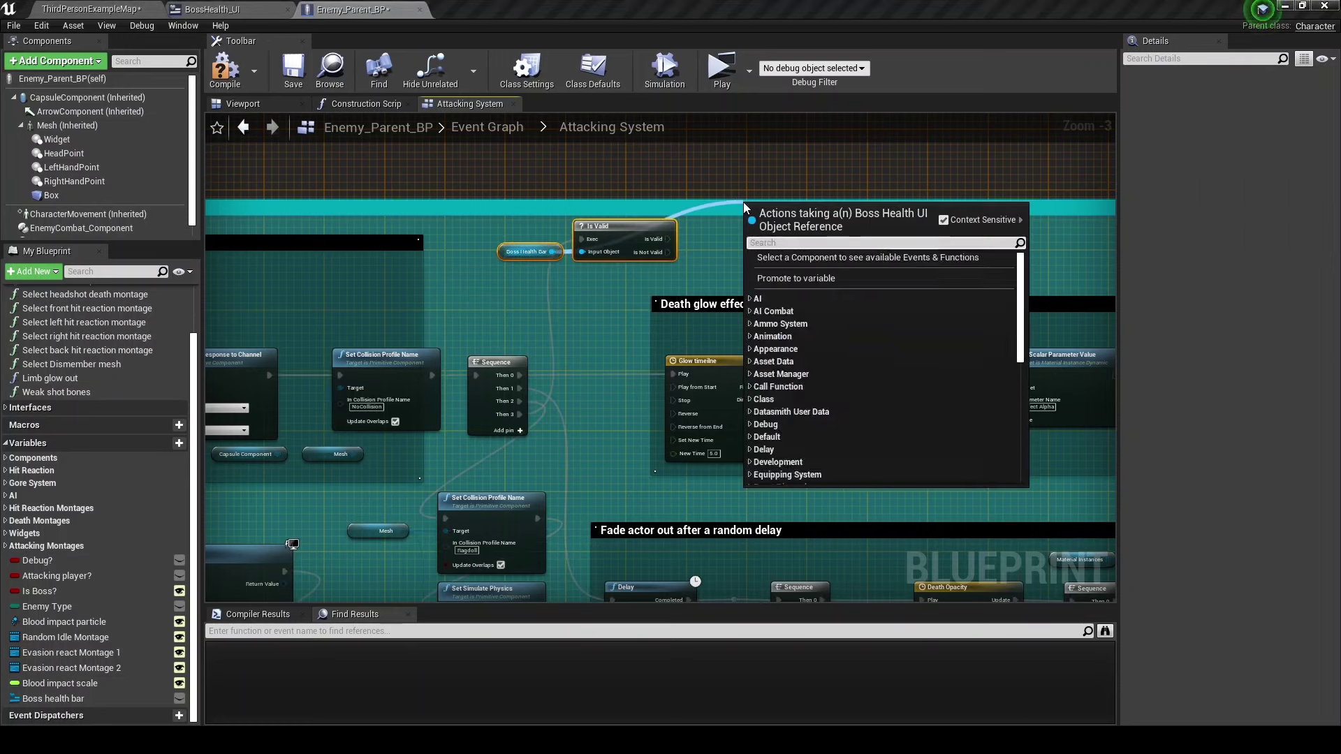
Add Play Animation on the health bar with Get Fade On Death as its In Animation.
text(play animation)
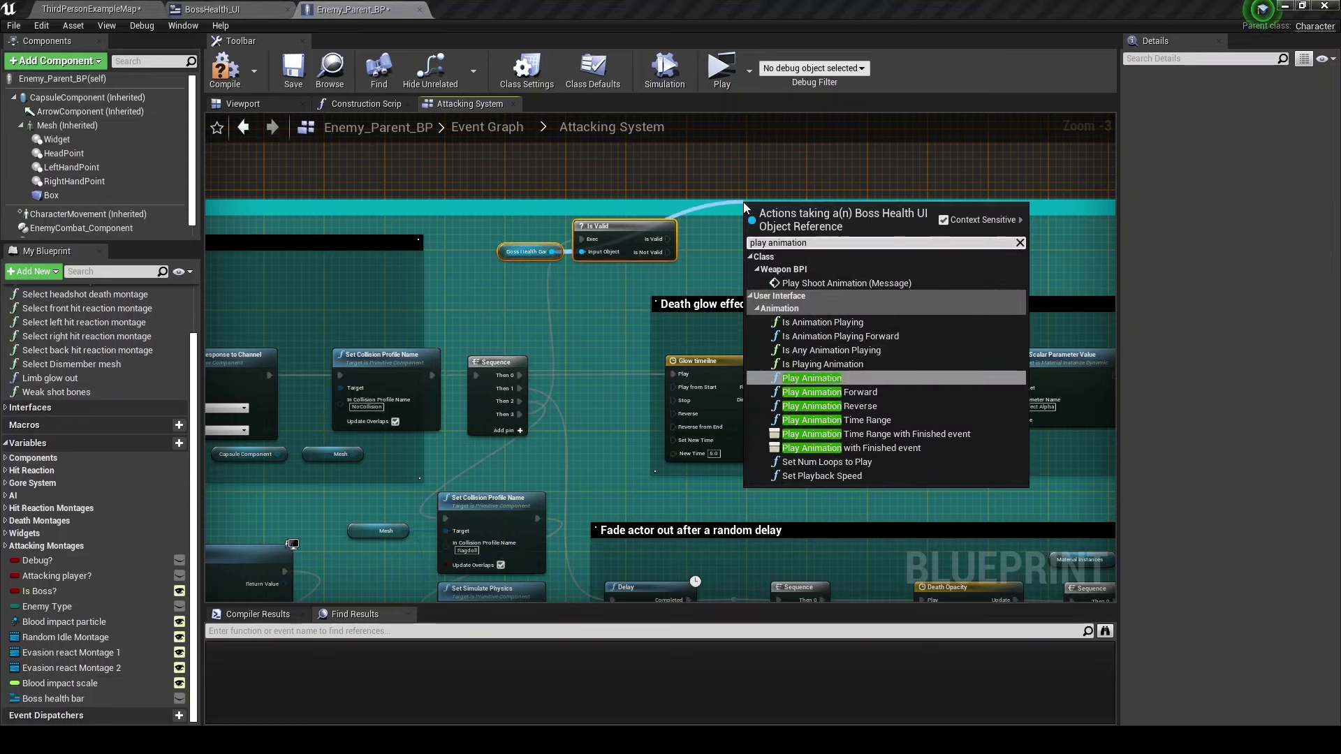
key(Return)
drag(764, 205, 774, 153)
right_drag(572, 251, 555, 315)
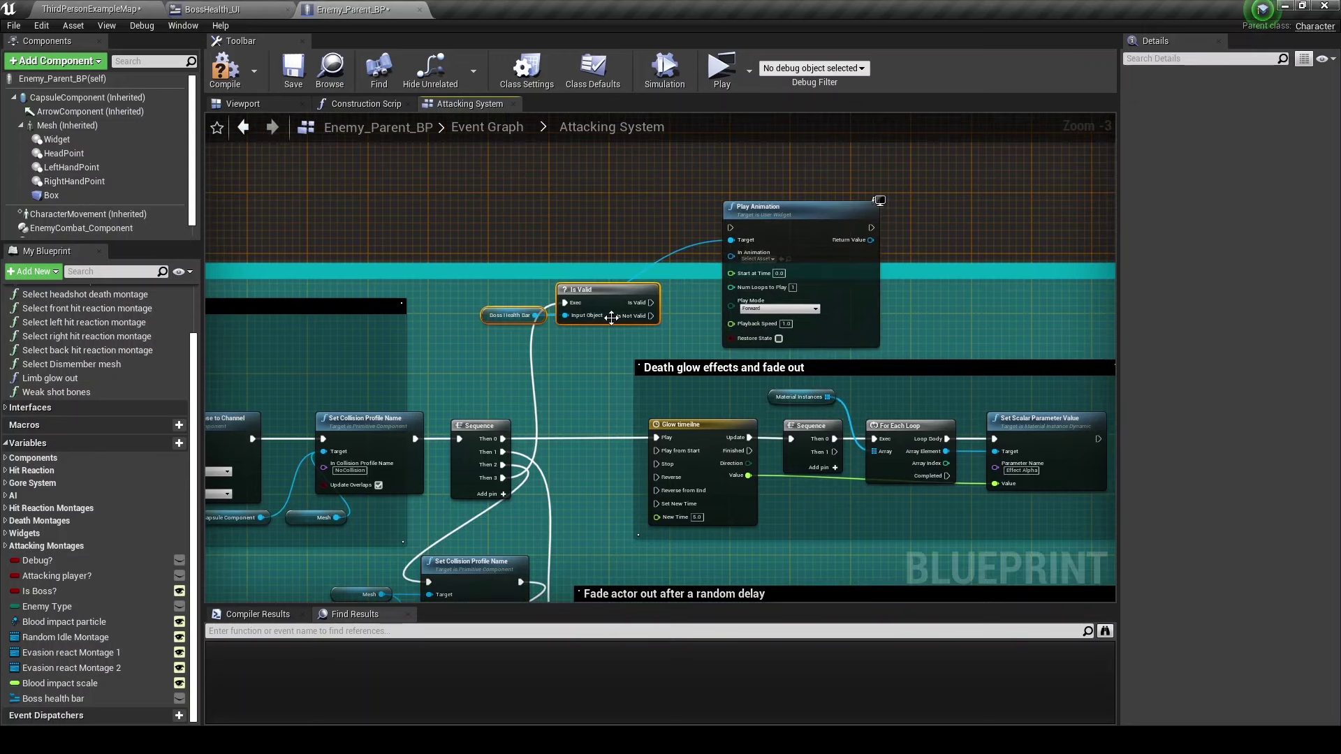
mouse_move(609, 300)
mouse_down()
mouse_move(610, 235)
mouse_move(668, 234)
mouse_up()
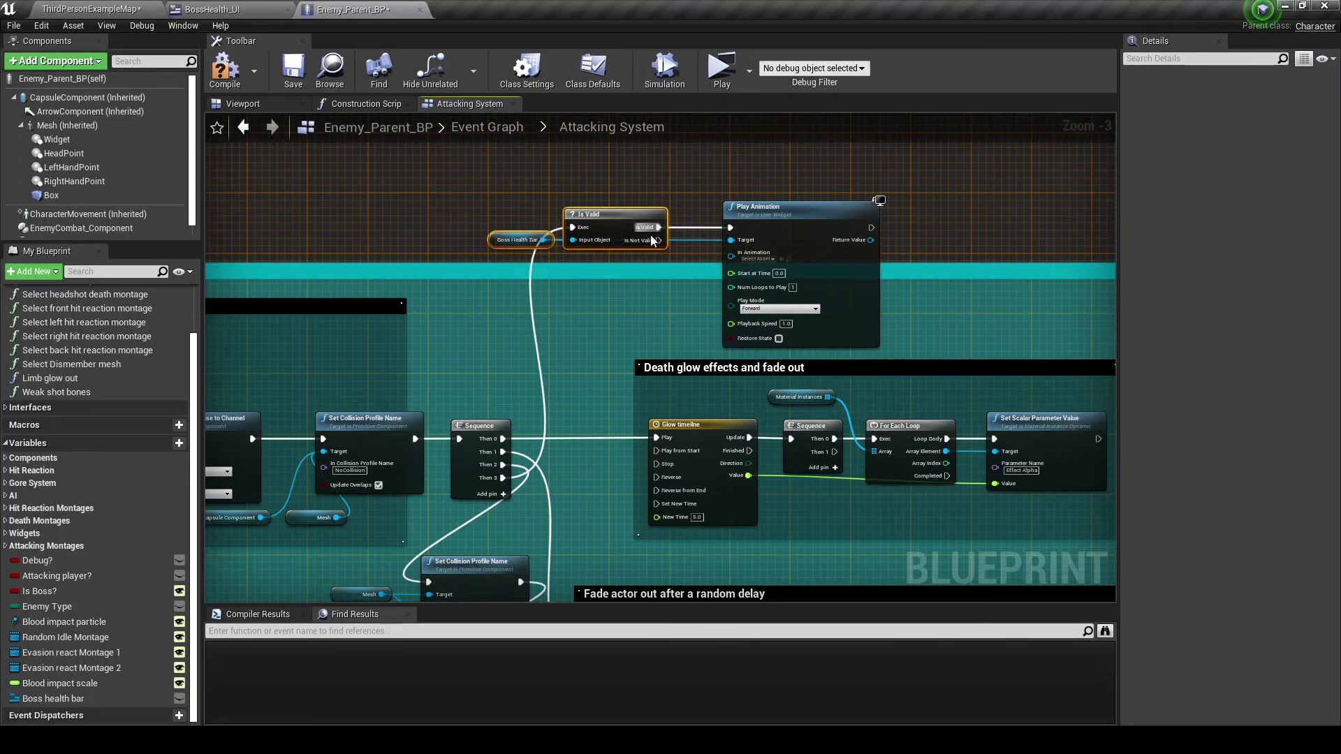
drag(543, 240, 581, 287)
text(get fade)
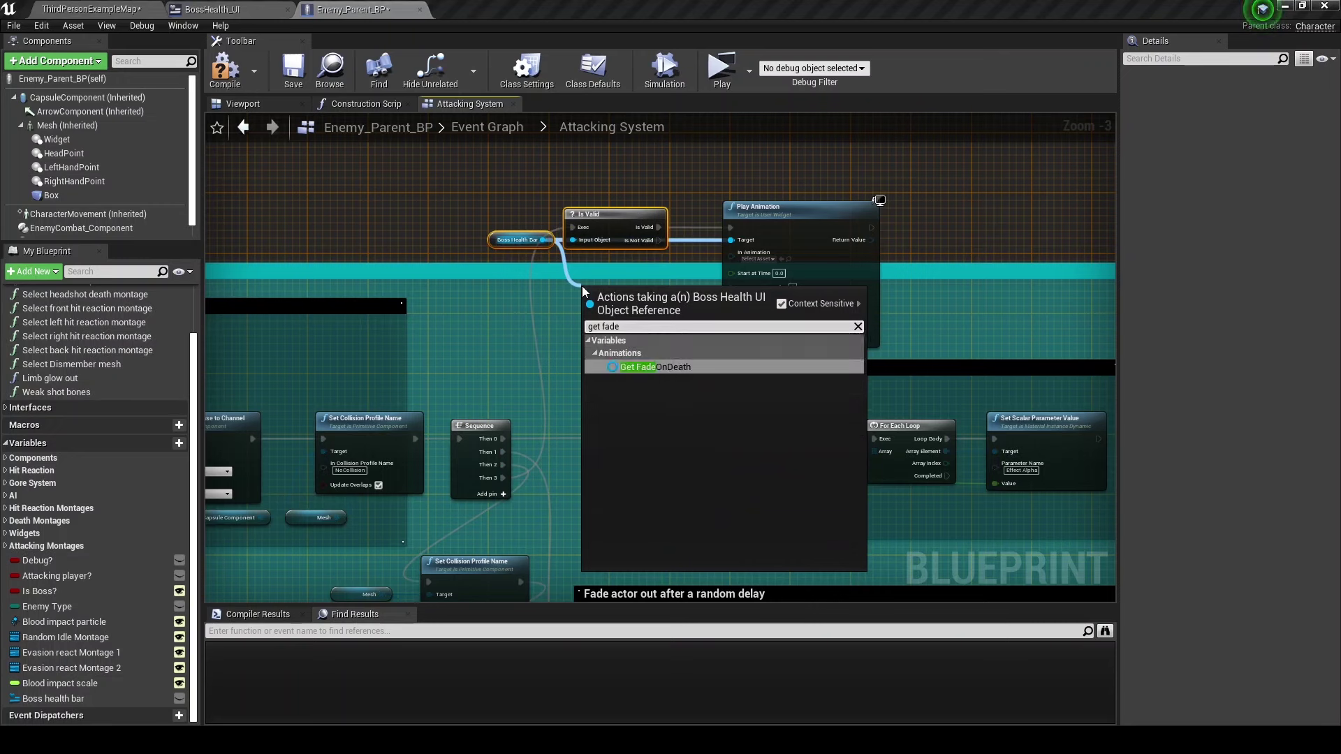
key(Return)
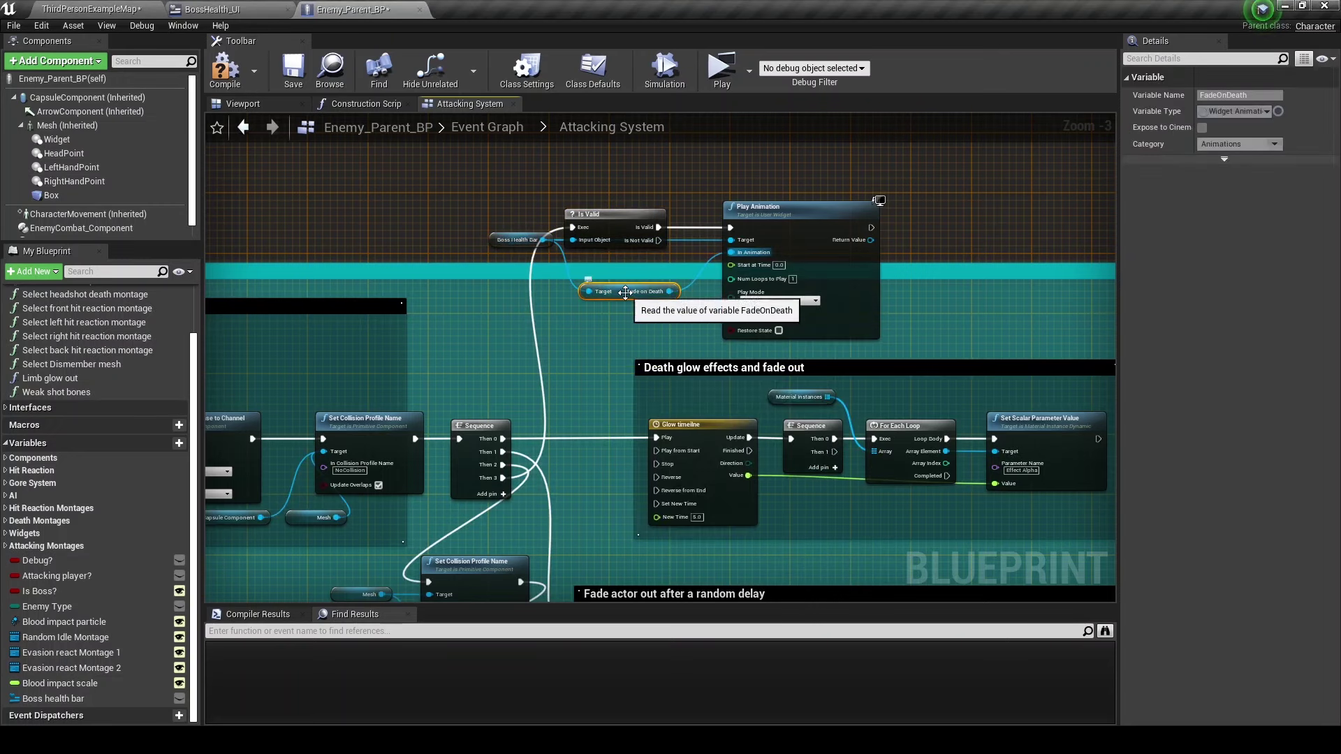
drag(671, 291, 731, 255)
Add Bind to Animation Finished after Play Animation and wire its inputs.
right_drag(874, 225, 650, 230)
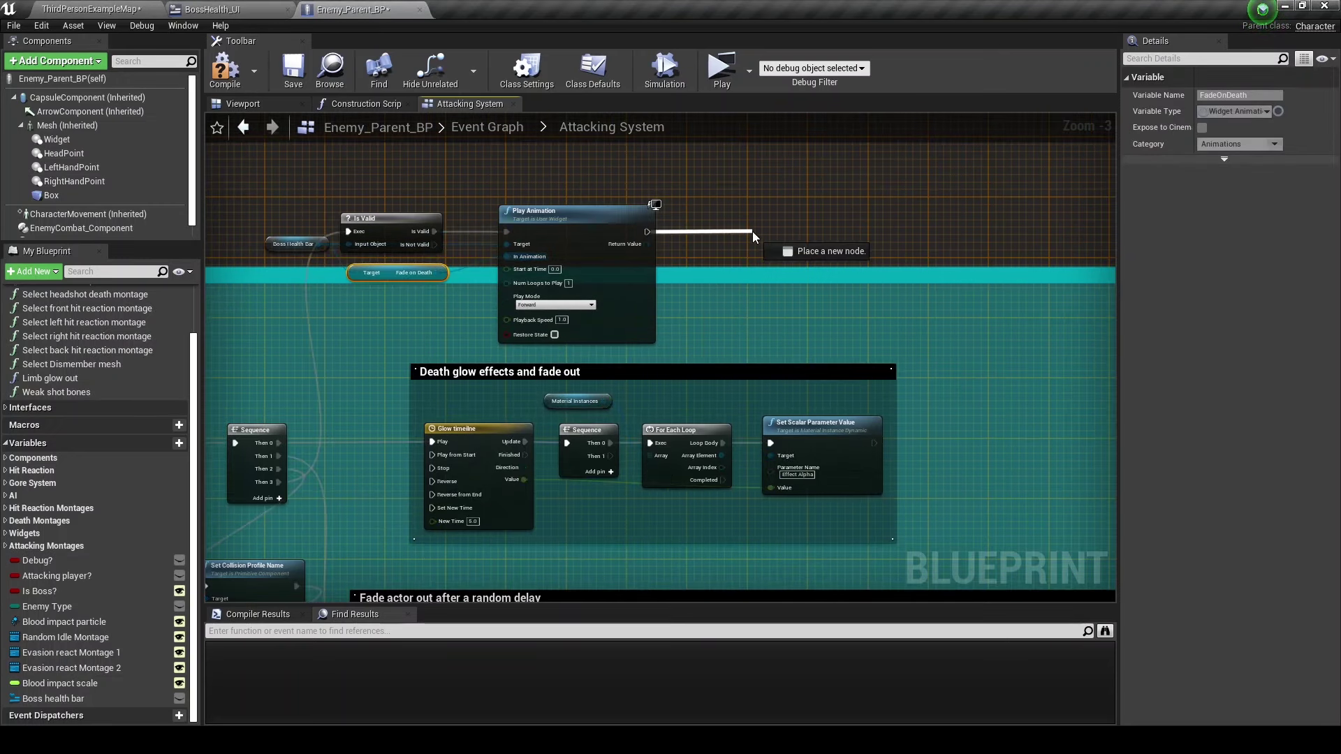
drag(646, 231, 752, 232)
text(bind on)
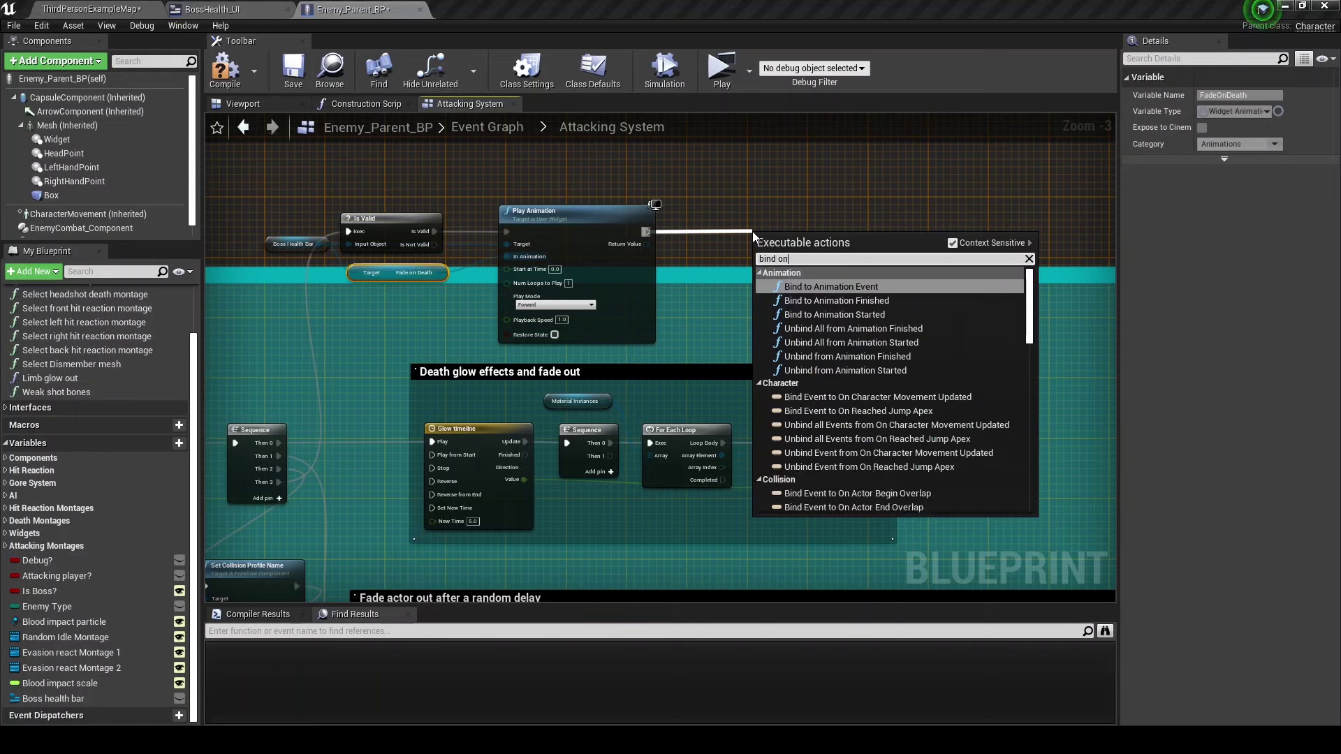
key(Down)
key(Return)
drag(768, 233, 723, 202)
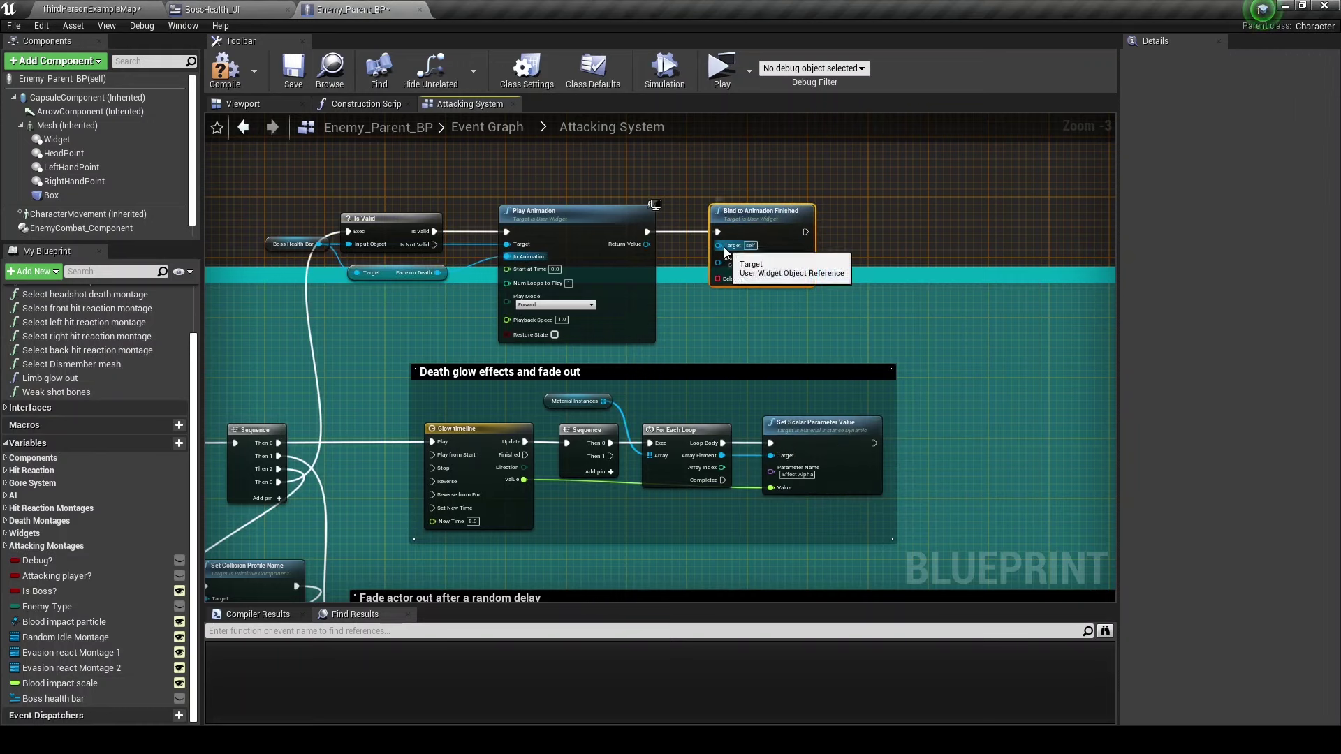
mouse_move(718, 262)
mouse_down()
mouse_move(390, 284)
mouse_move(439, 273)
mouse_up()
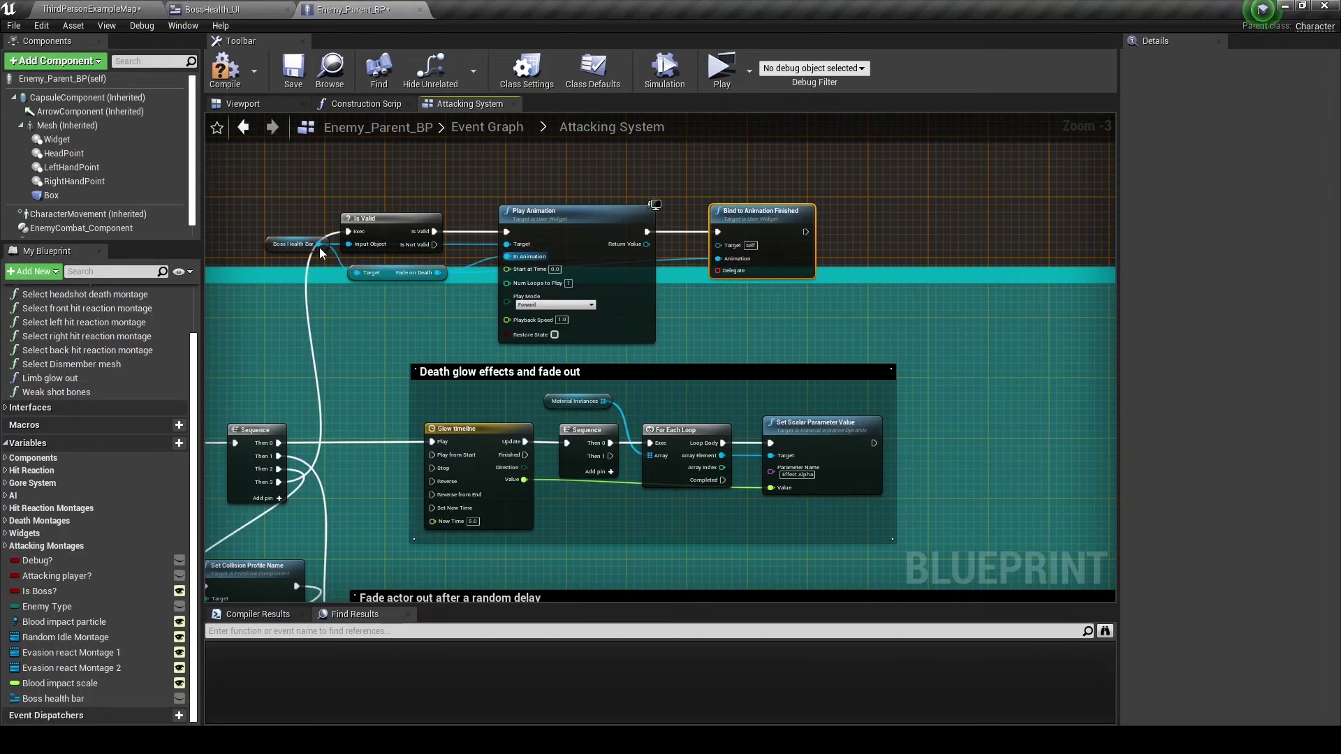
Create a custom event named 'Destroy Boss health bar' from the Delegate input.
drag(720, 269, 614, 173)
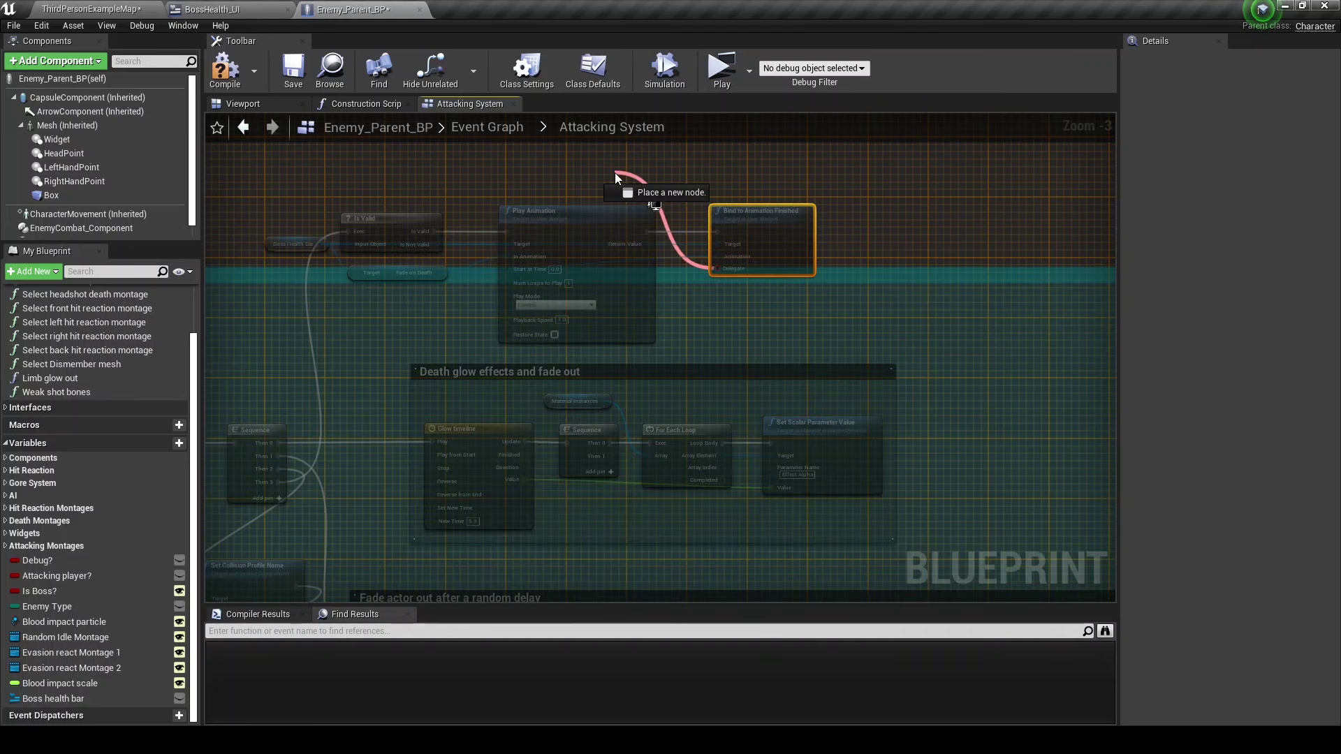
text(custom)
key(Return)
text(Destroy Boss health bar)
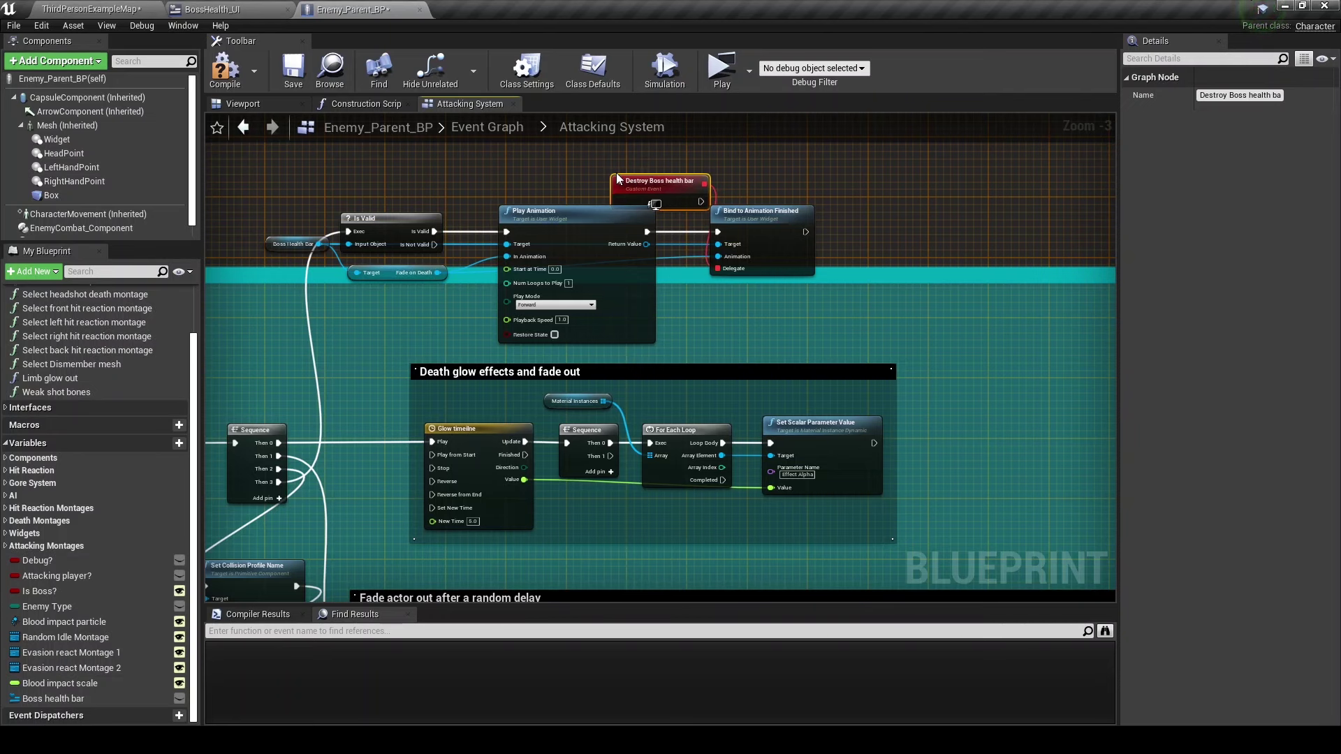
key(Return)
Have the event call Remove from Parent on a Boss health bar getter, then select the new nodes.
right_drag(617, 180, 585, 252)
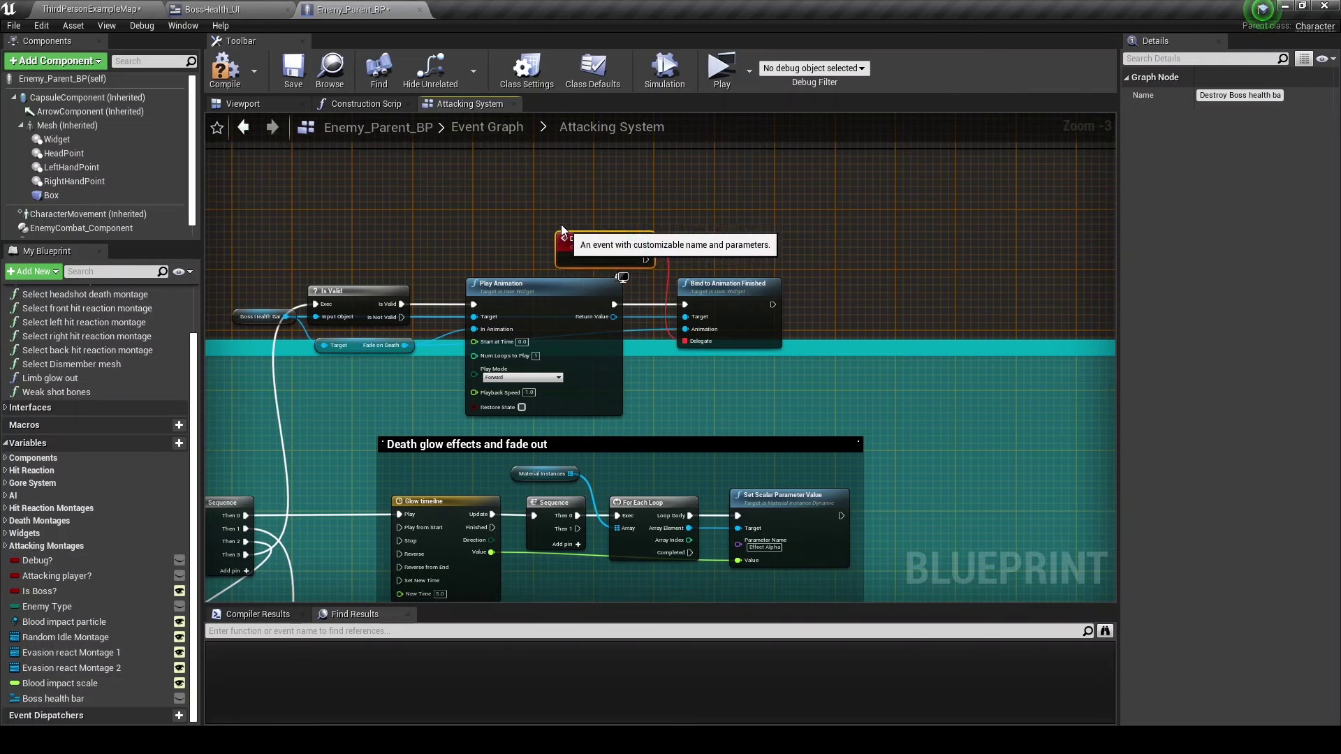
mouse_move(53, 699)
mouse_down()
mouse_move(528, 329)
mouse_move(601, 255)
mouse_move(702, 224)
mouse_up()
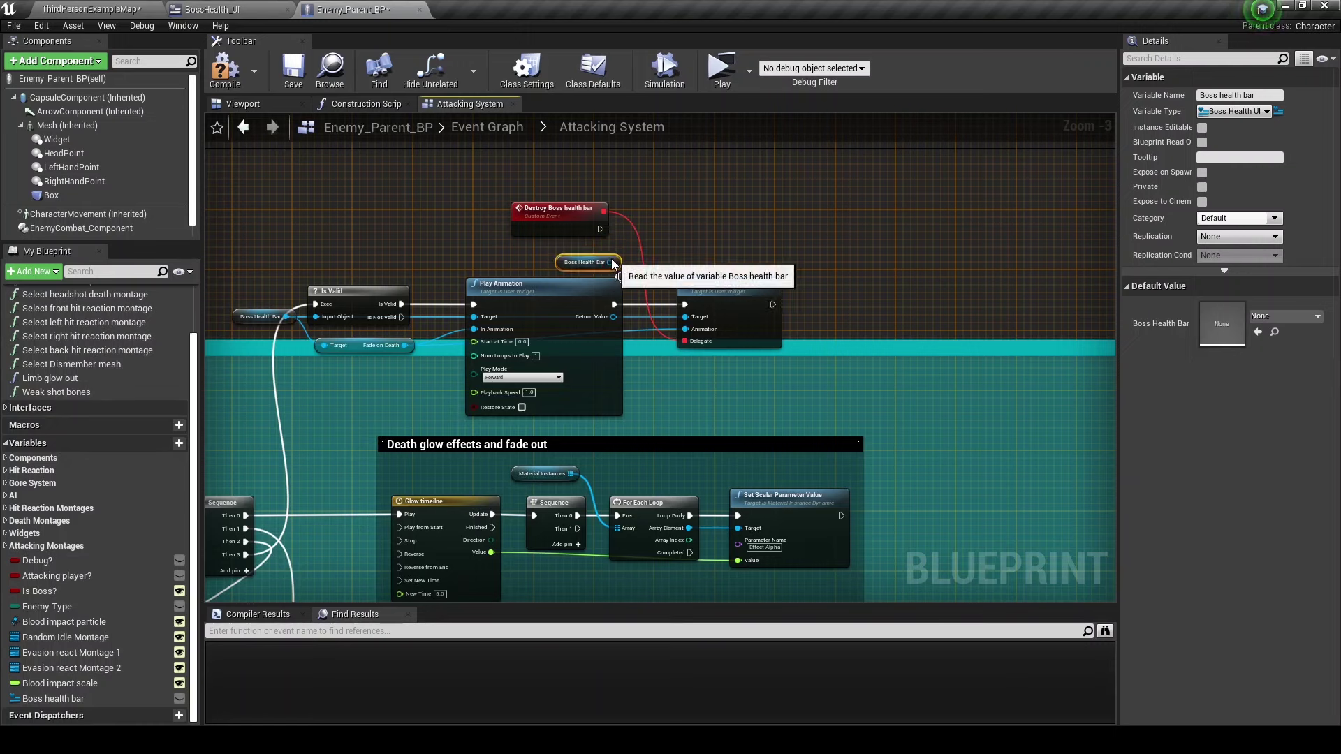
text(destroy c)
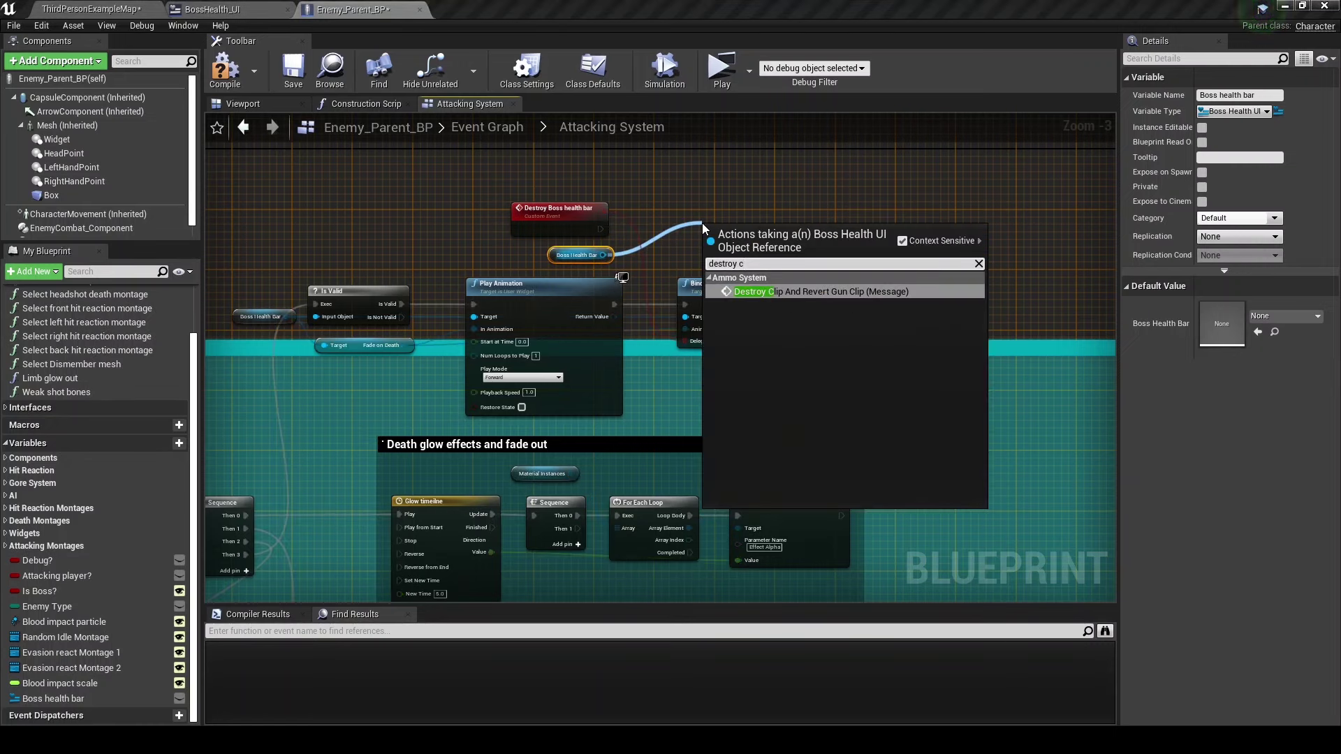
key(ctrl+a)
key(BackSpace)
text(remove from)
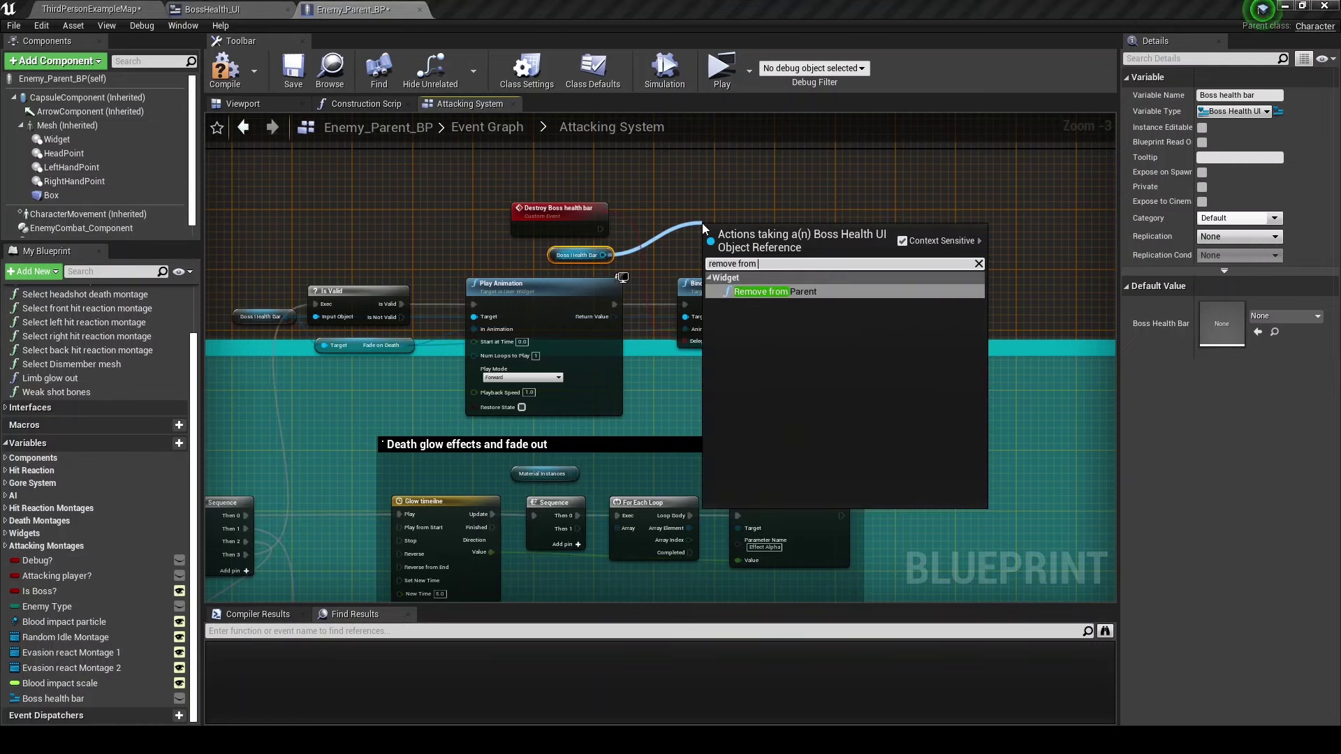
key(Return)
drag(610, 231, 723, 217)
drag(248, 189, 612, 330)
click(733, 371)
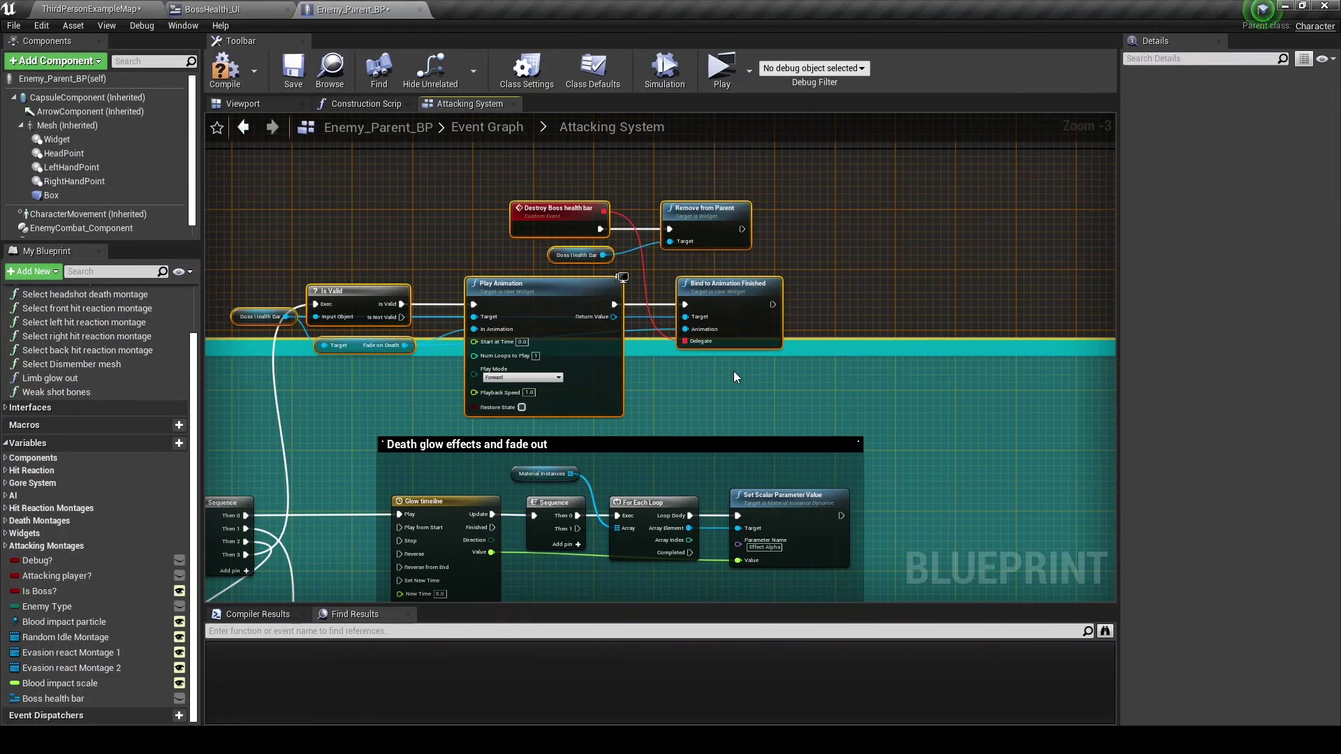
scroll(734, 371, down, 2)
Replace the stray comment with a titled comment around the boss health bar destroy nodes.
key(c)
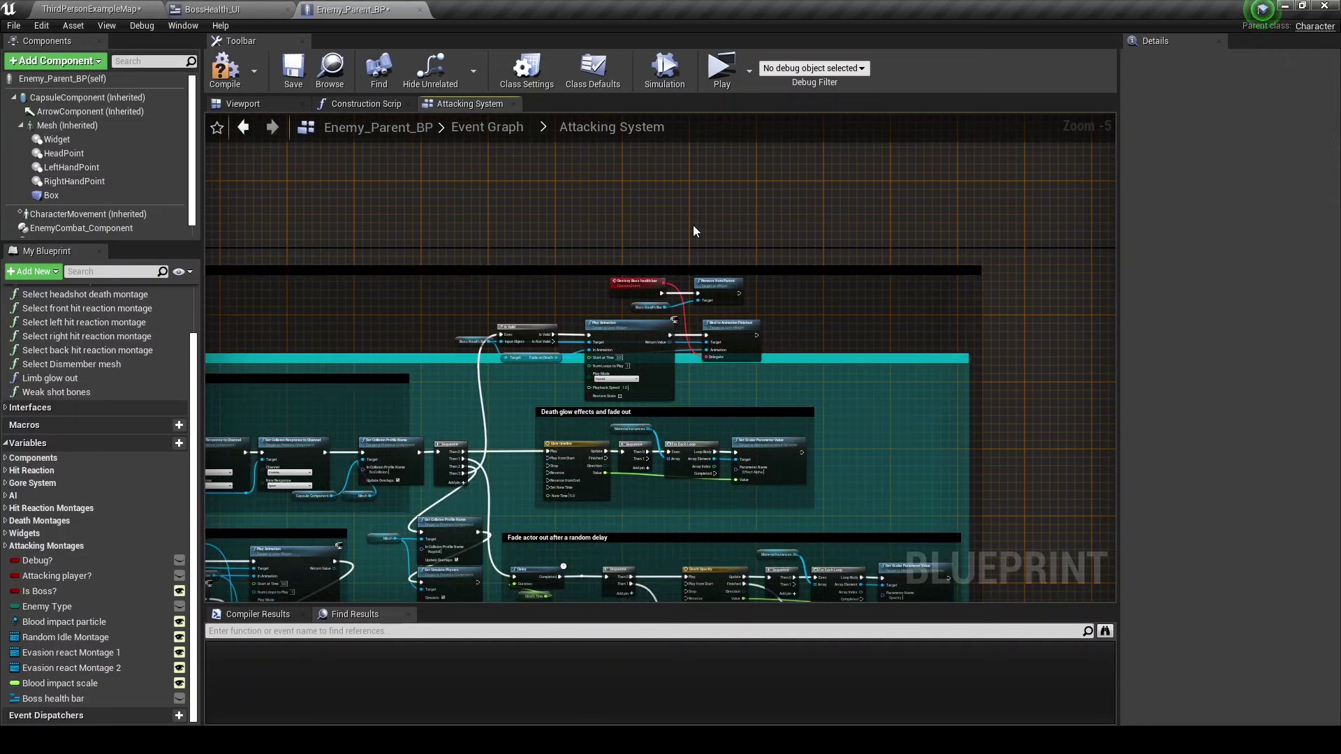
key(ctrl+z)
drag(475, 242, 751, 383)
mouse_move(751, 383)
right_down()
mouse_move(517, 486)
mouse_move(288, 422)
right_up()
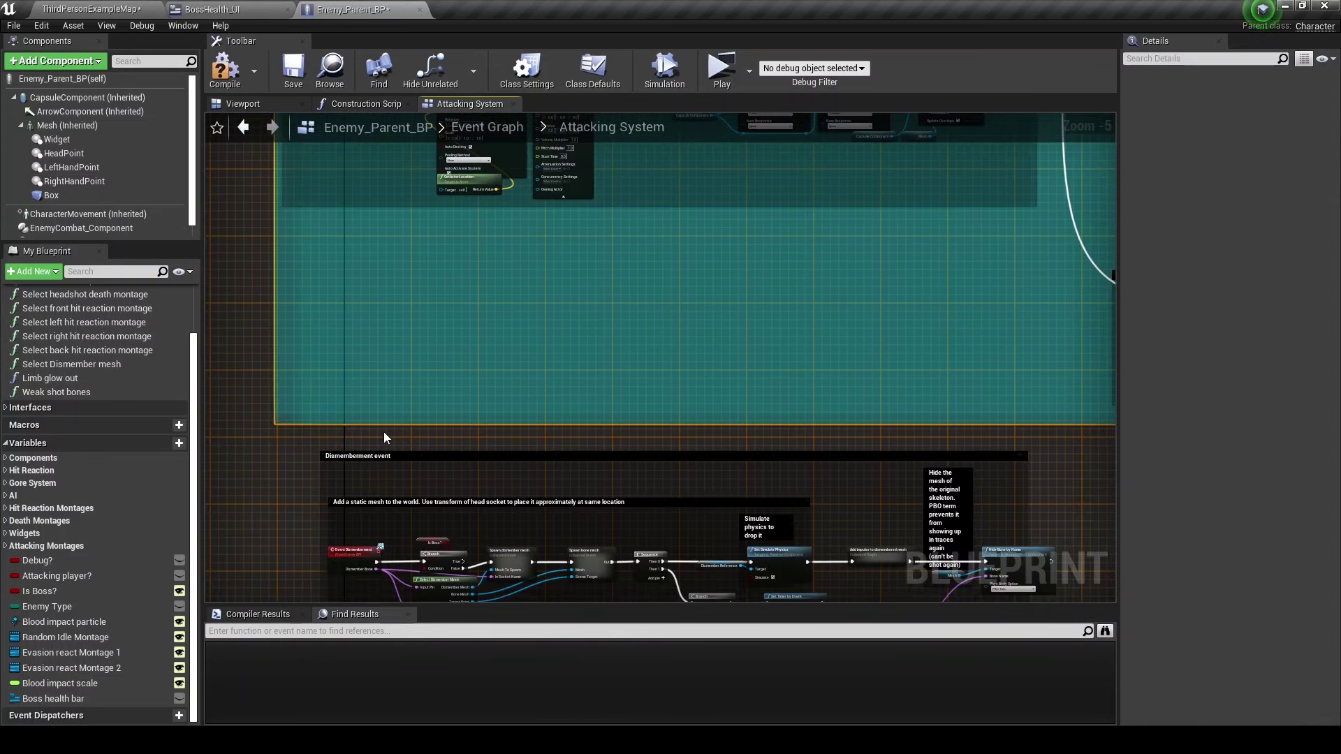
scroll(295, 417, down, 4)
right_drag(372, 472, 695, 243)
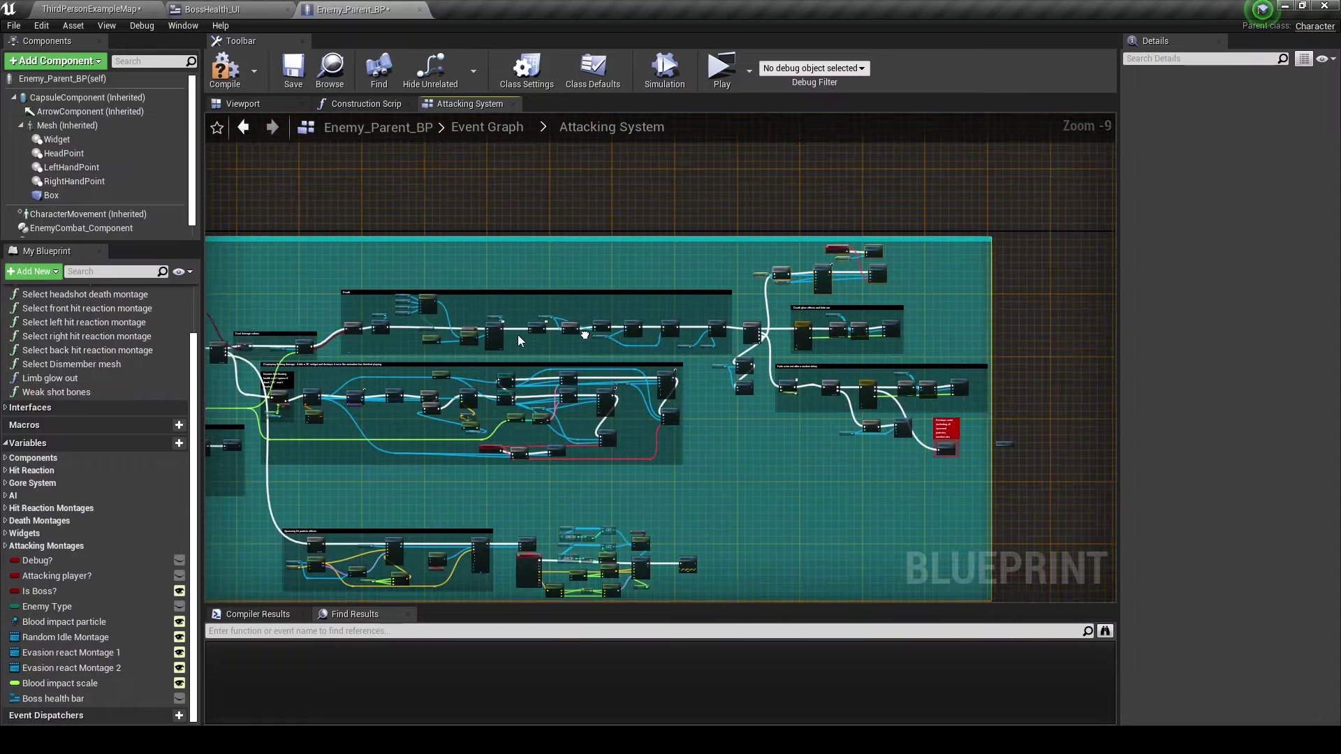
scroll(695, 242, up, 5)
drag(935, 362, 935, 362)
key(c)
text(Destroy the boss health bar if current actor is assigned)
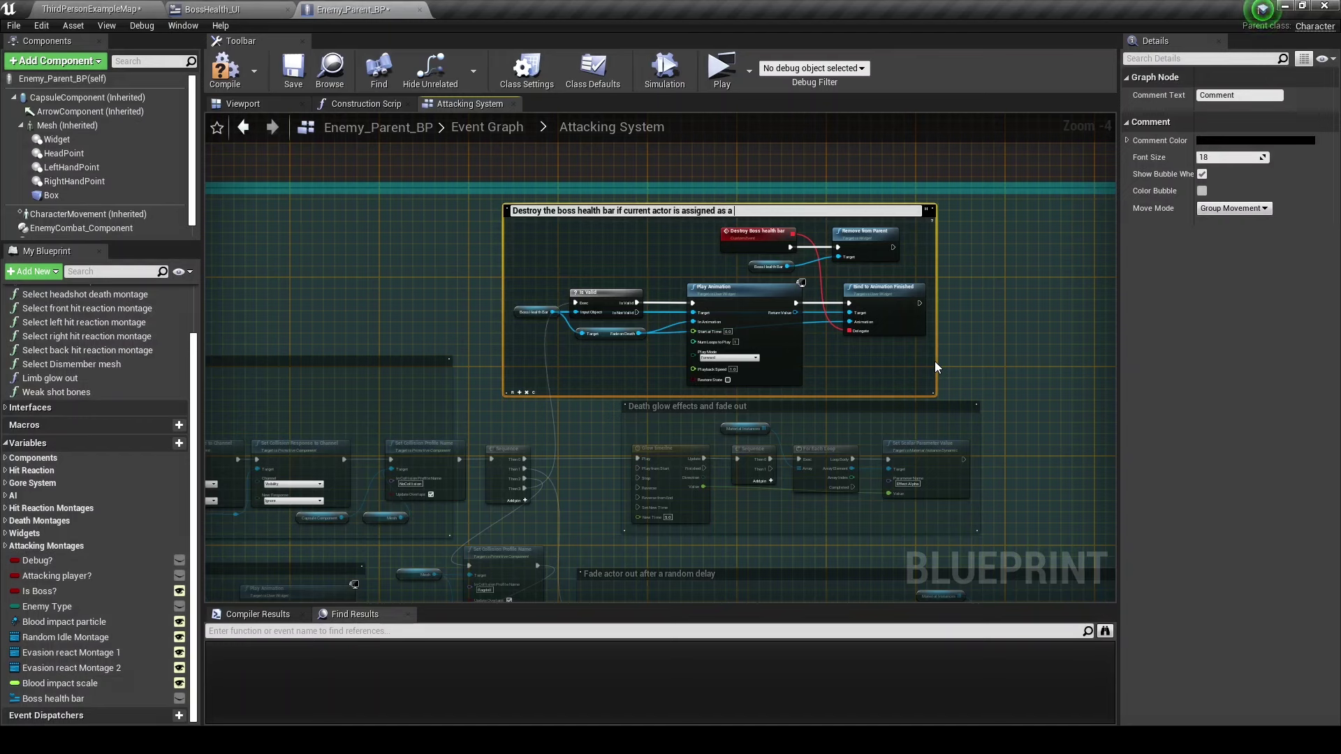
text(as a boss)
click(980, 350)
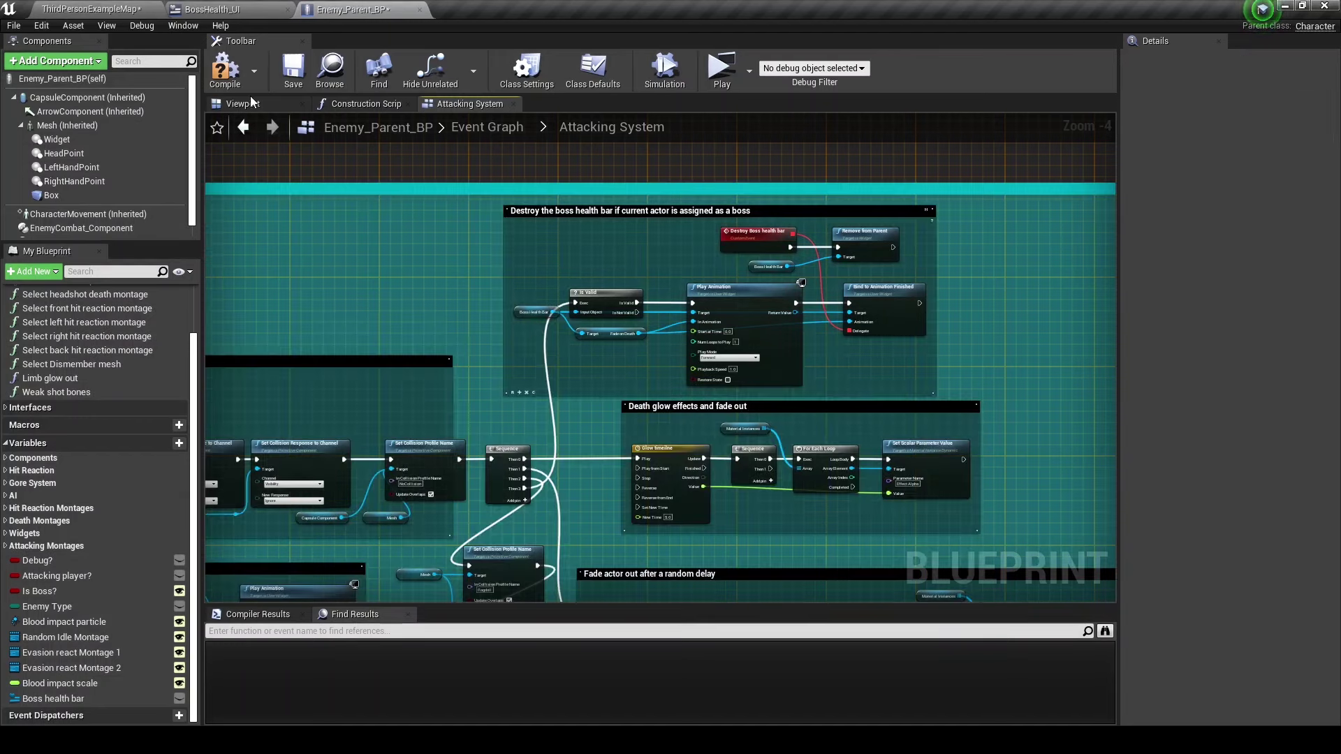
Compile the blueprint and return to the ThirdPersonExampleMap level.
click(234, 81)
scroll(514, 321, down, 1)
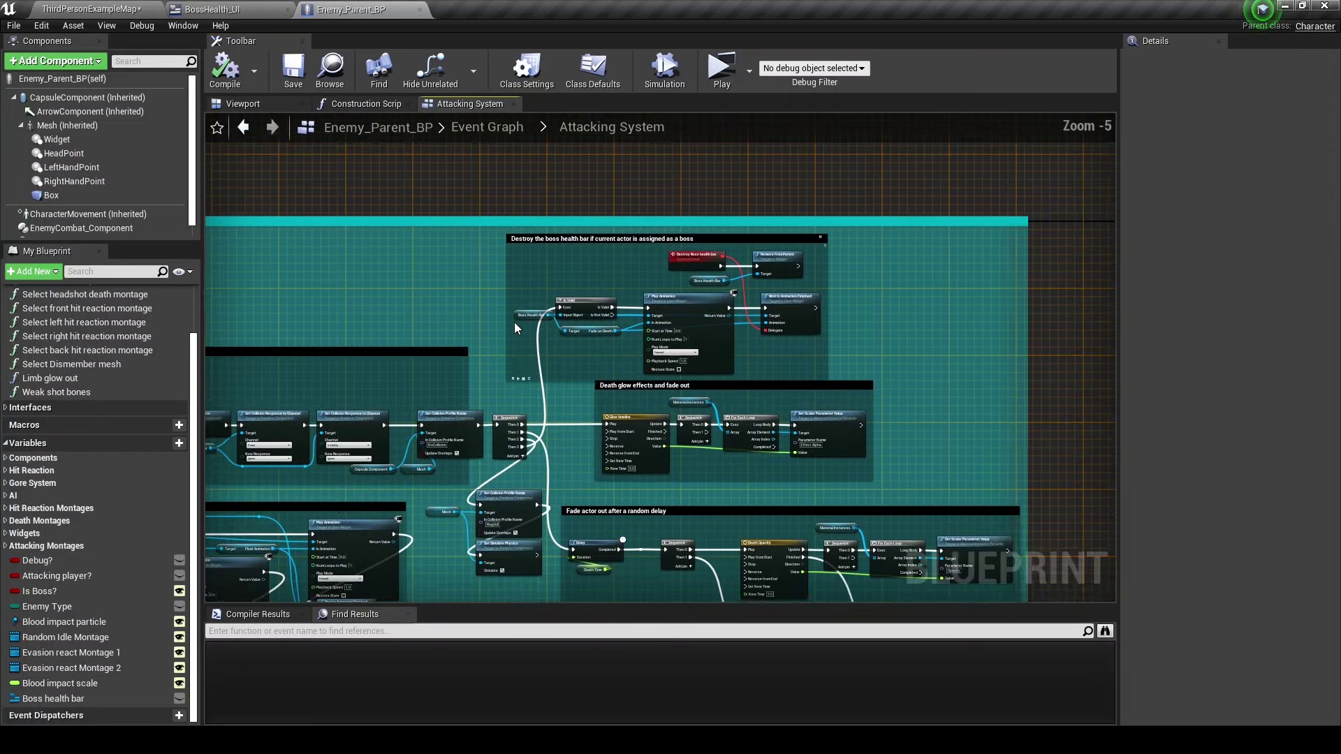
right_drag(515, 321, 765, 151)
click(91, 9)
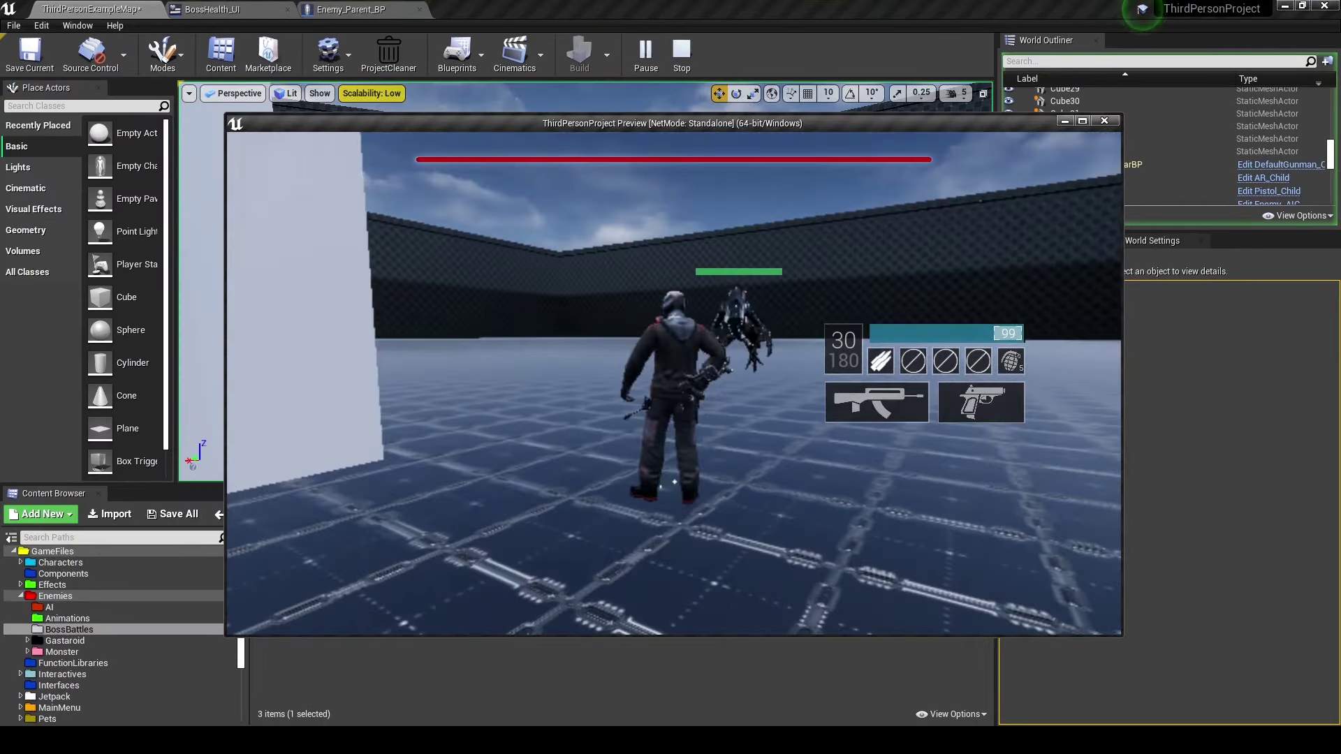
Aim and fire at the boss until its health bar empties and it dies, then stop playing with Esc.
right_click(673, 384)
click(673, 385)
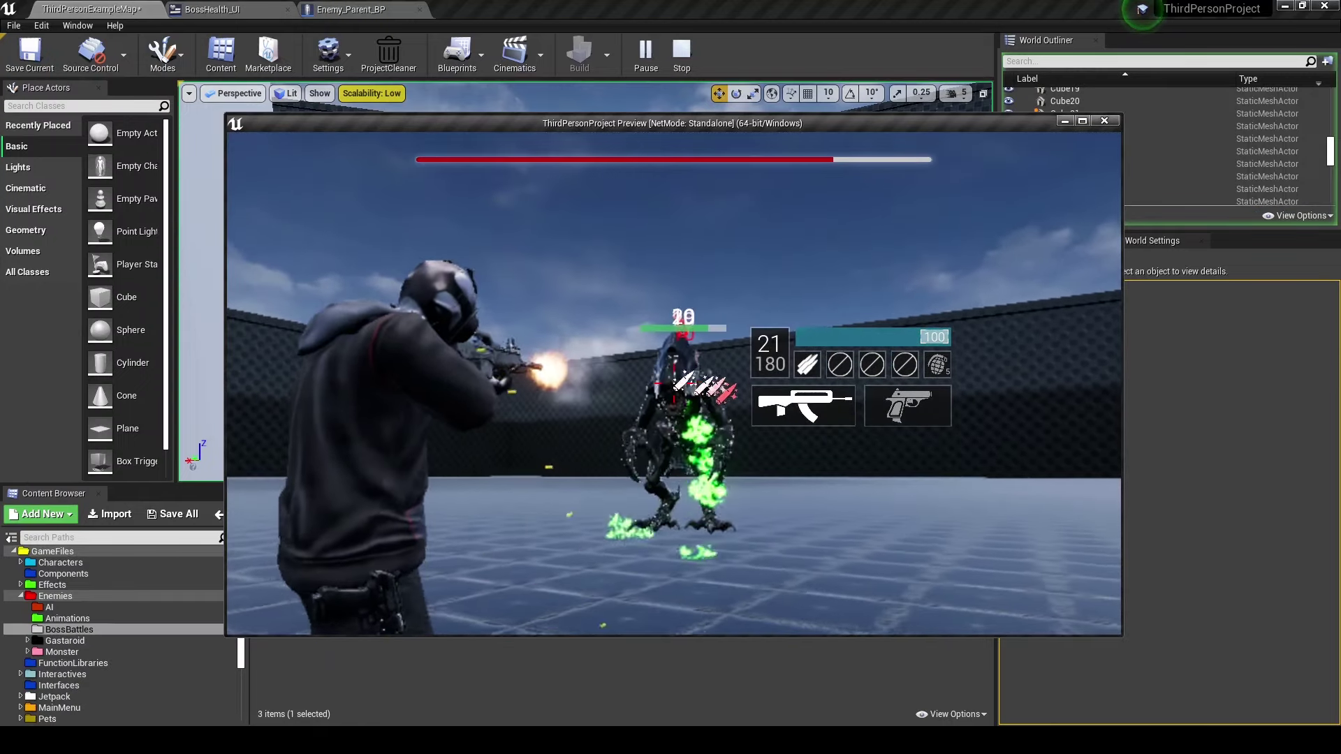
drag(674, 384, 673, 385)
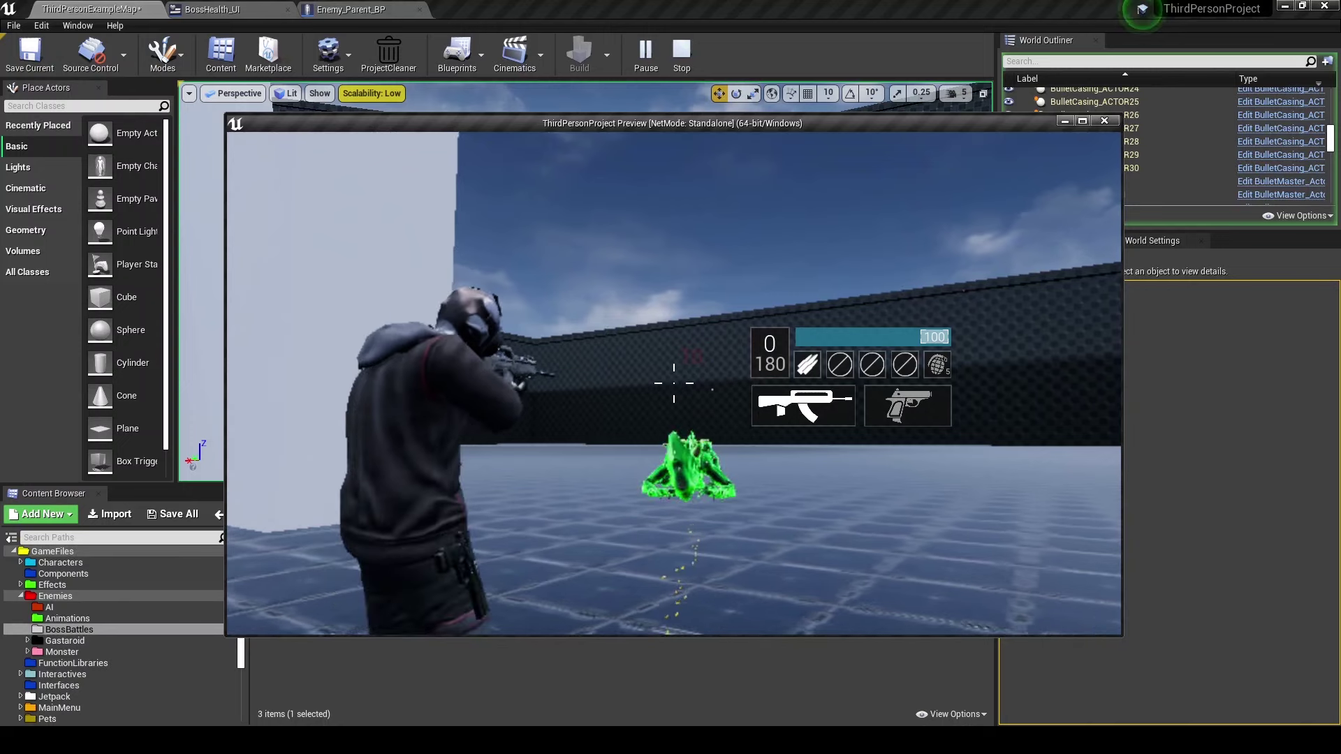
right_drag(674, 384, 674, 384)
key(Escape)
text(Will need to make this boss a bit stronger.)
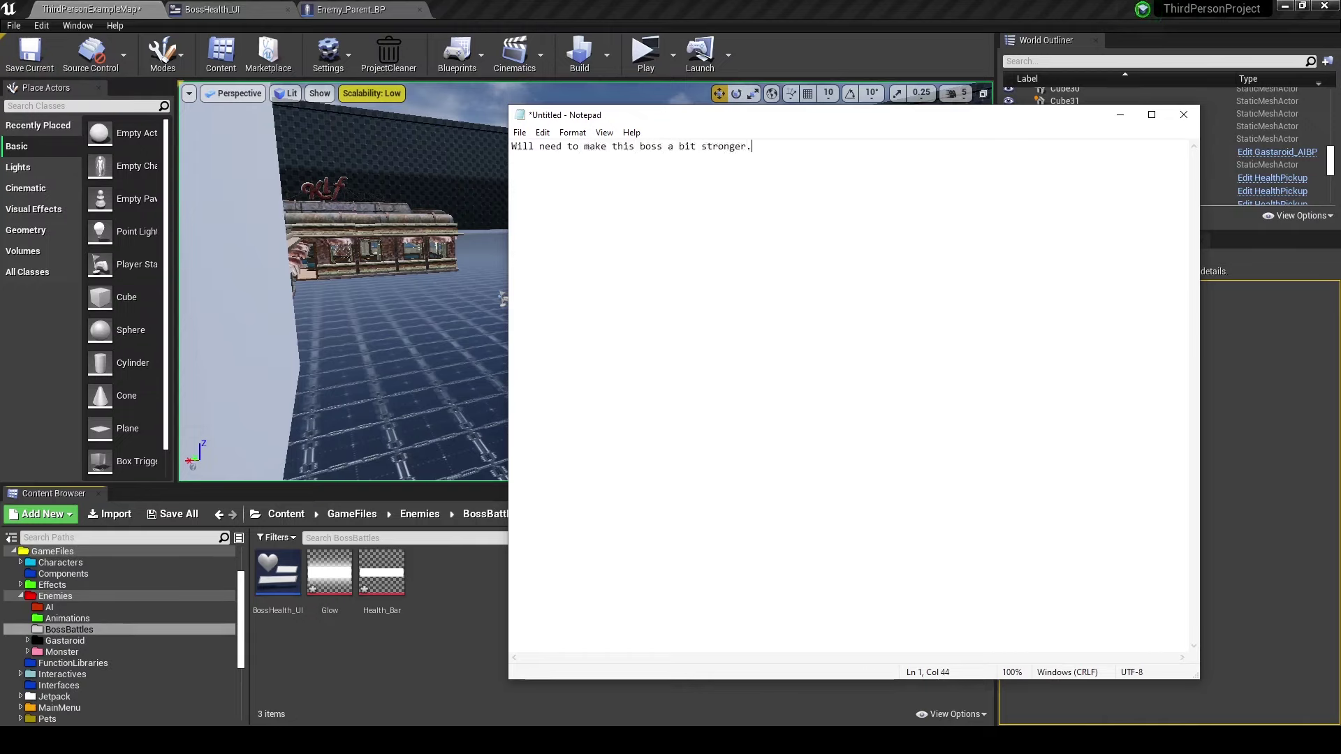
Close the Notepad note without saving and save all project content.
click(1183, 116)
click(694, 372)
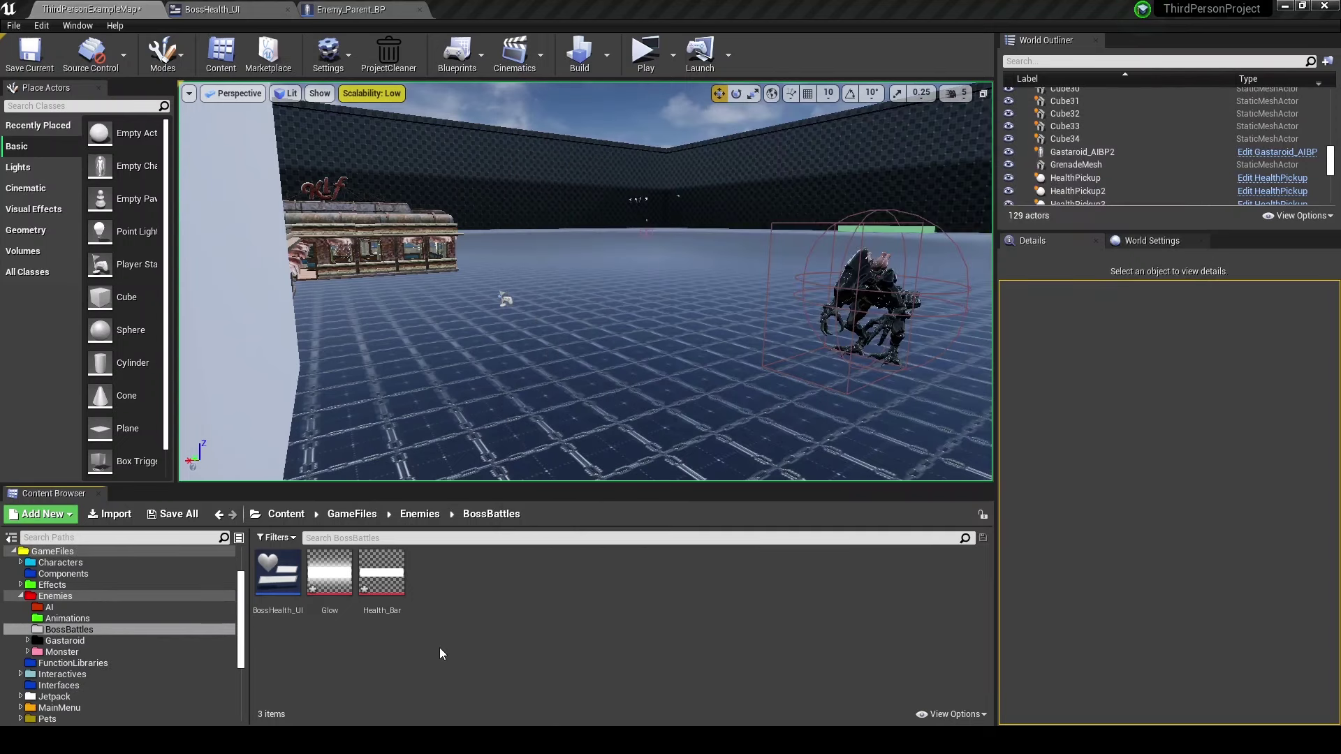
key(ctrl+shift+s)
key(Return)
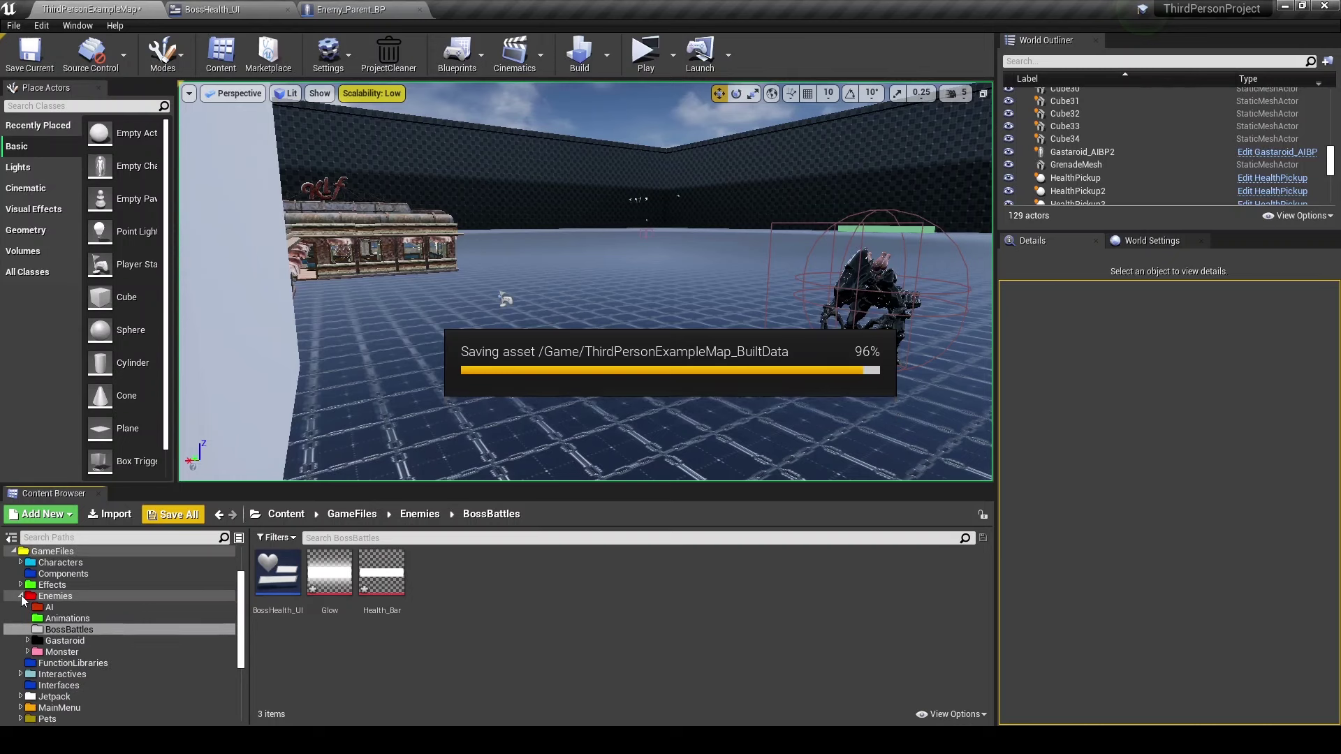
Collapse the Enemies folder, open GameFiles, and close the BossHealth_UI editor.
click(22, 598)
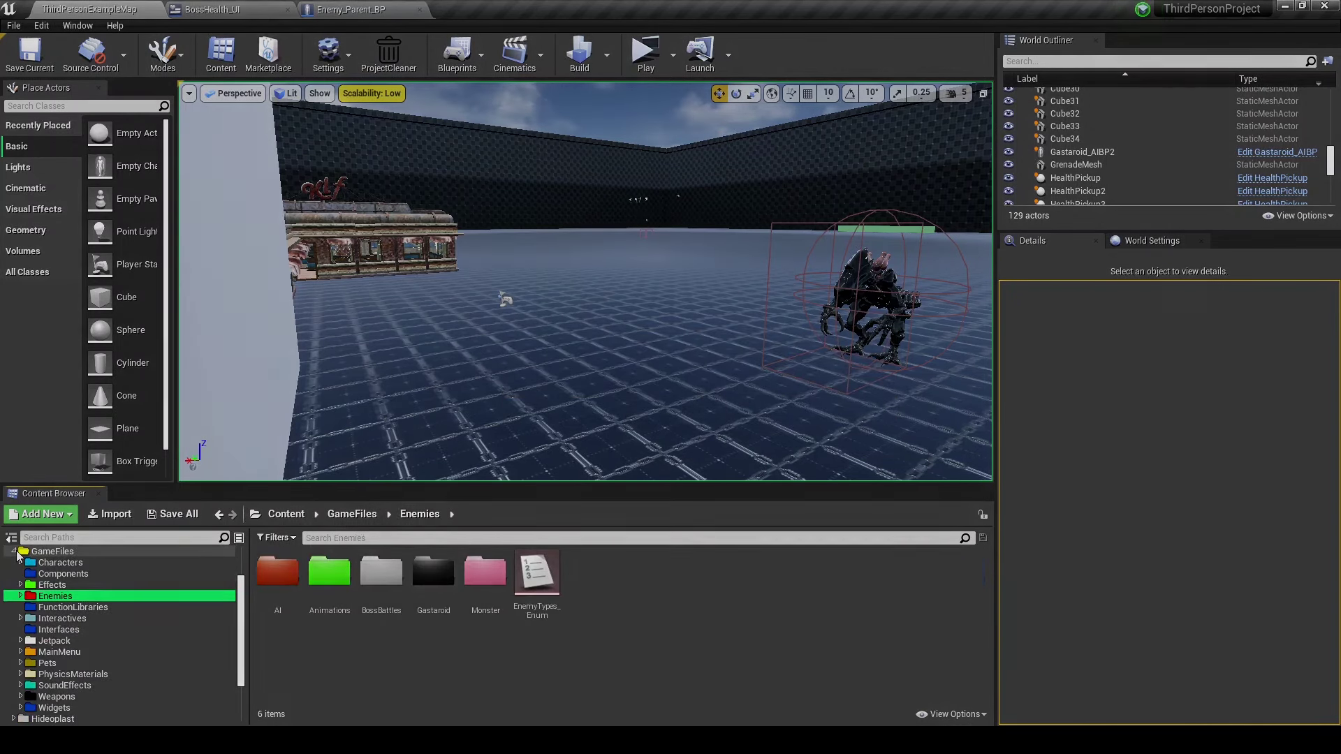
click(14, 552)
click(287, 10)
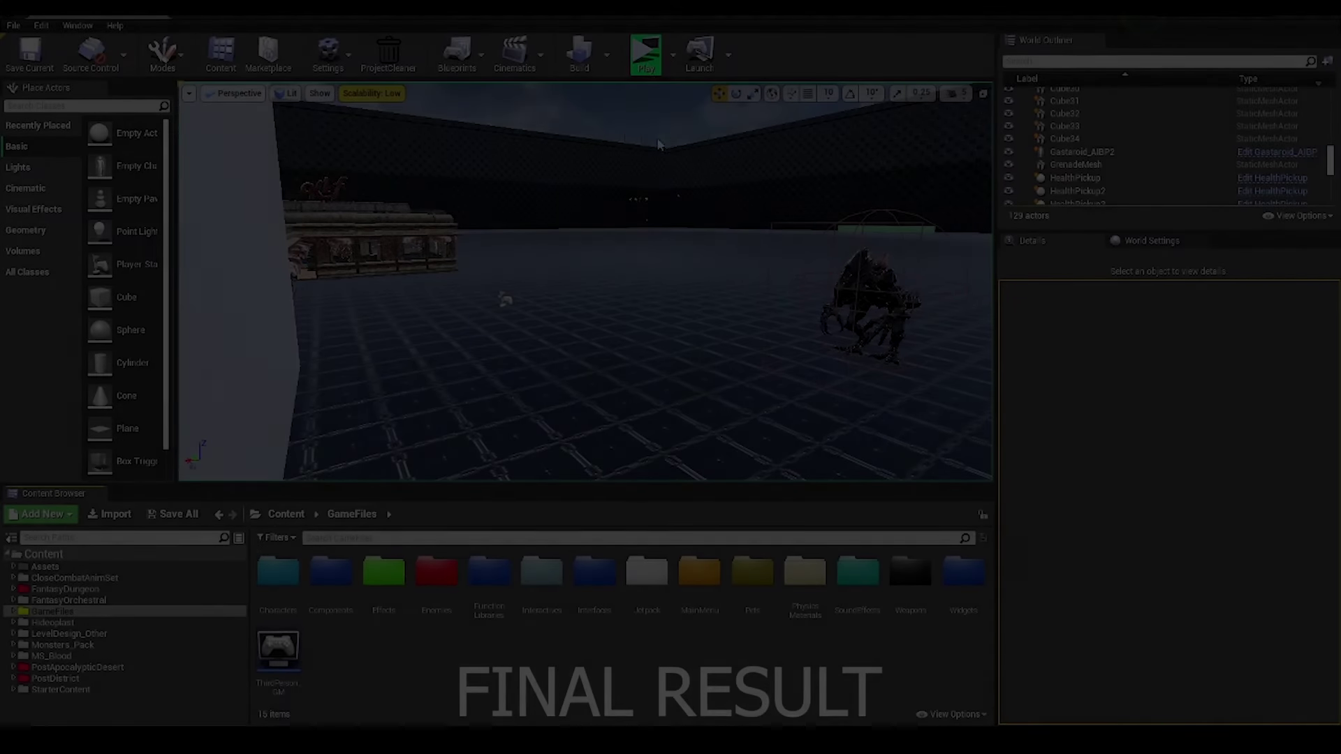
Launch Play from the level toolbar to show the finished boss health bar in game.
click(644, 50)
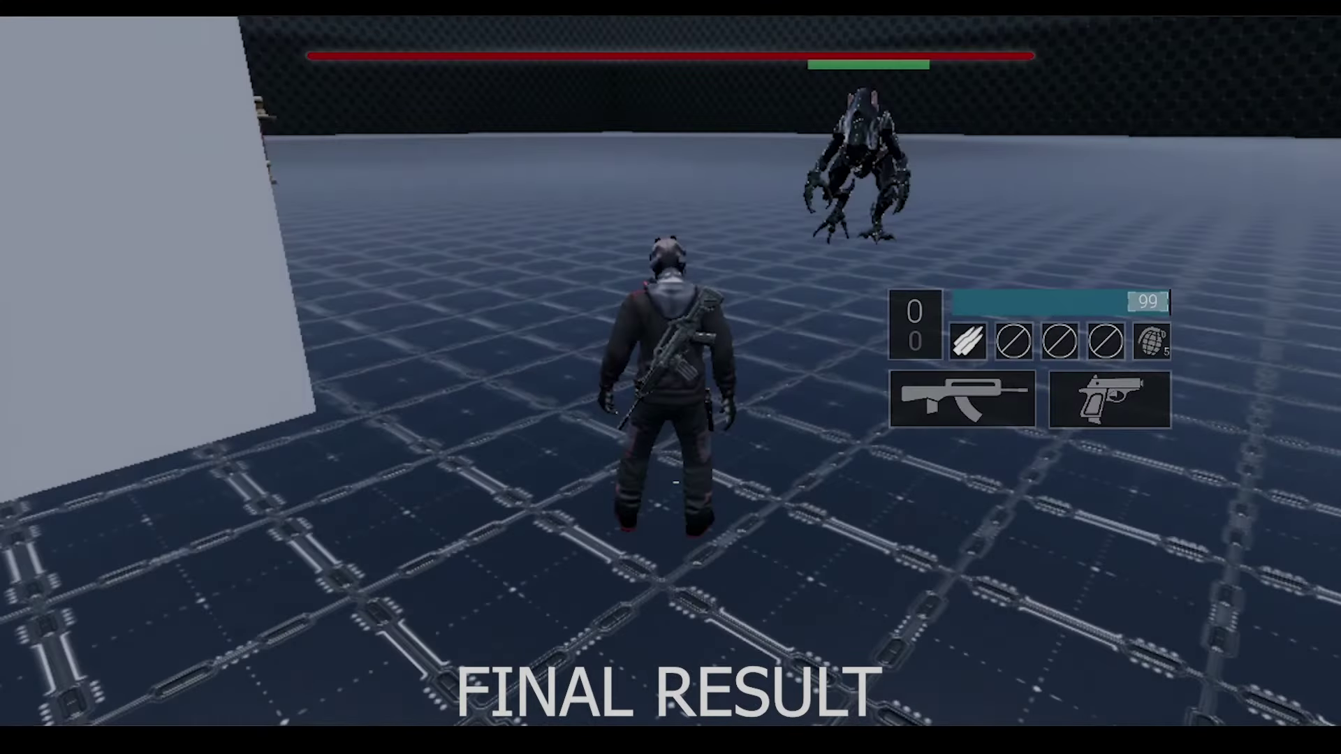